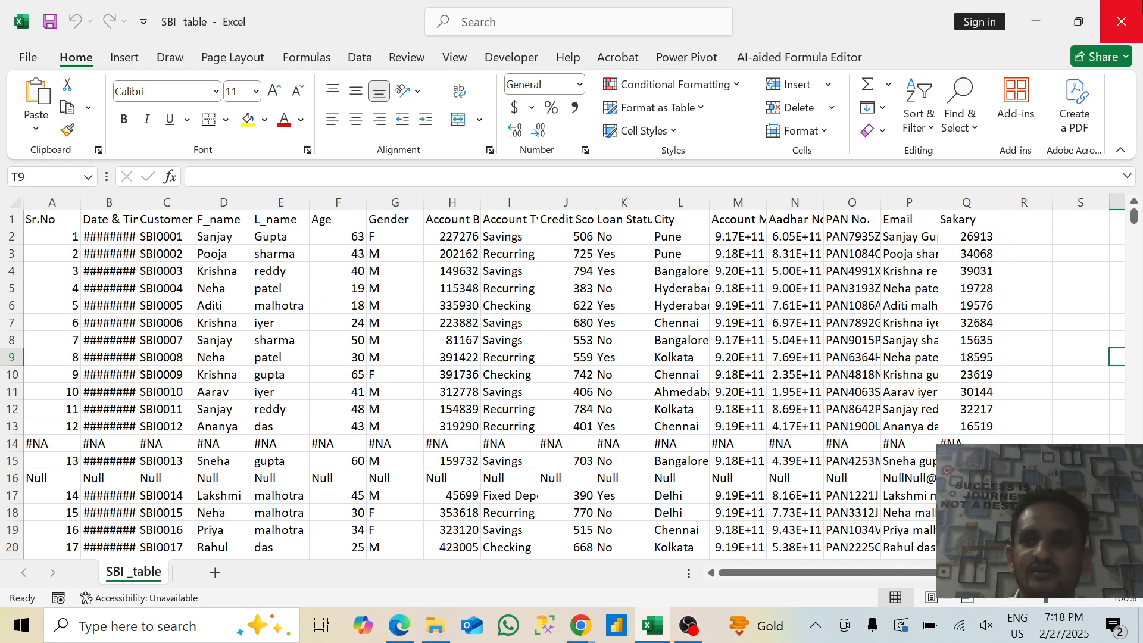
Step: Close the SBI _table workbook, the file manager and the job-portal browser page, and minimise the meeting window
{"action": "left_click", "coordinate": [1125, 22]}
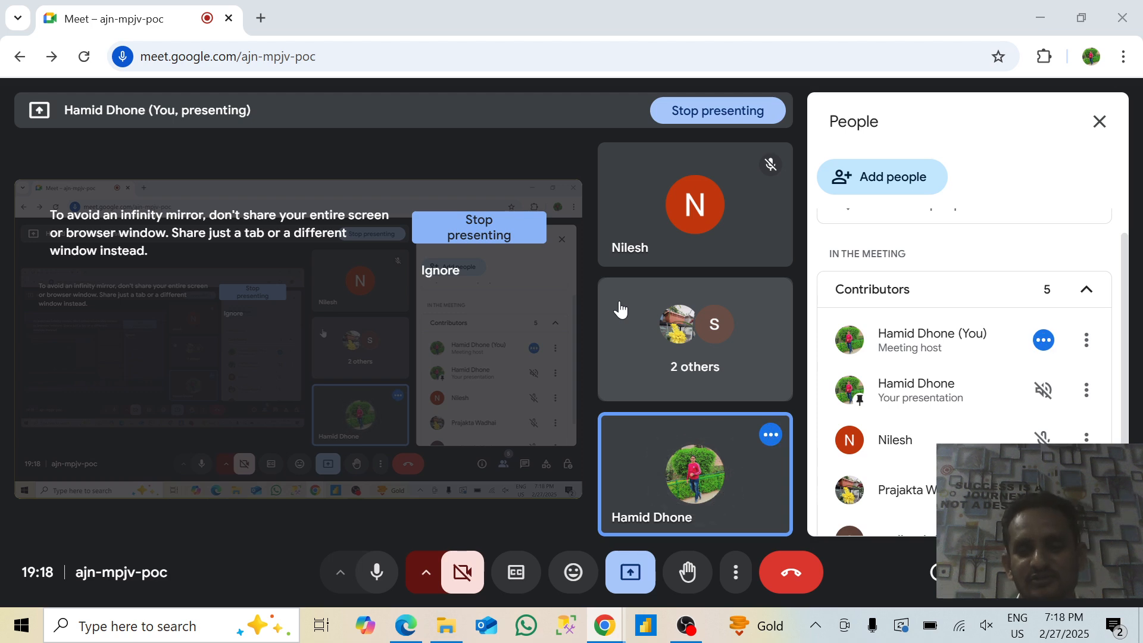
{"action": "mouse_move", "coordinate": [678, 446]}
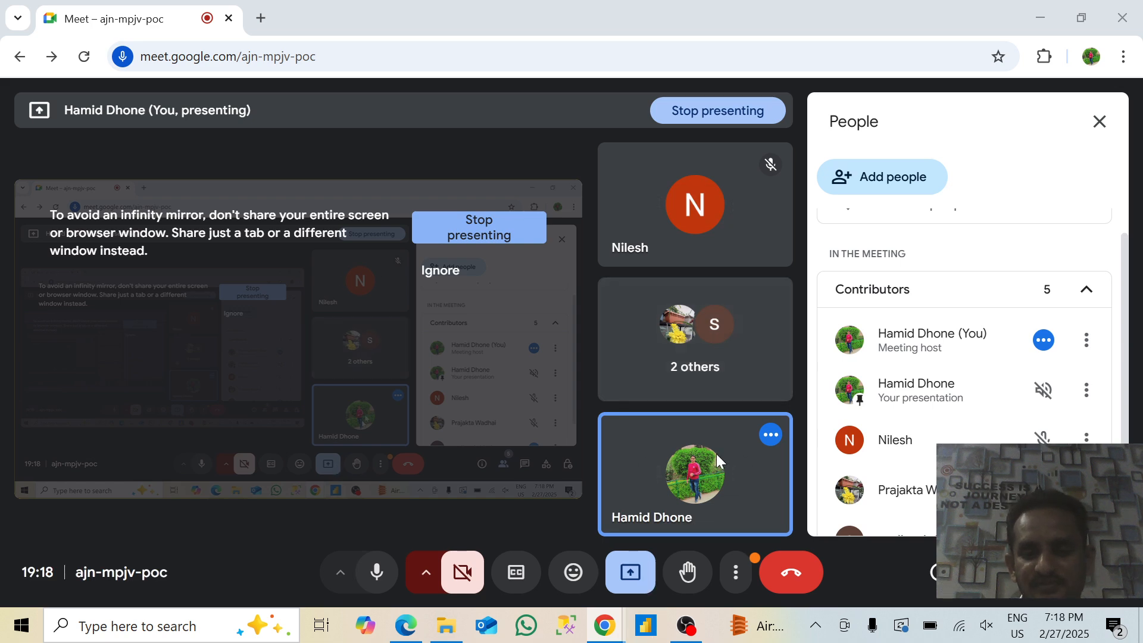
{"action": "left_click", "coordinate": [1039, 8]}
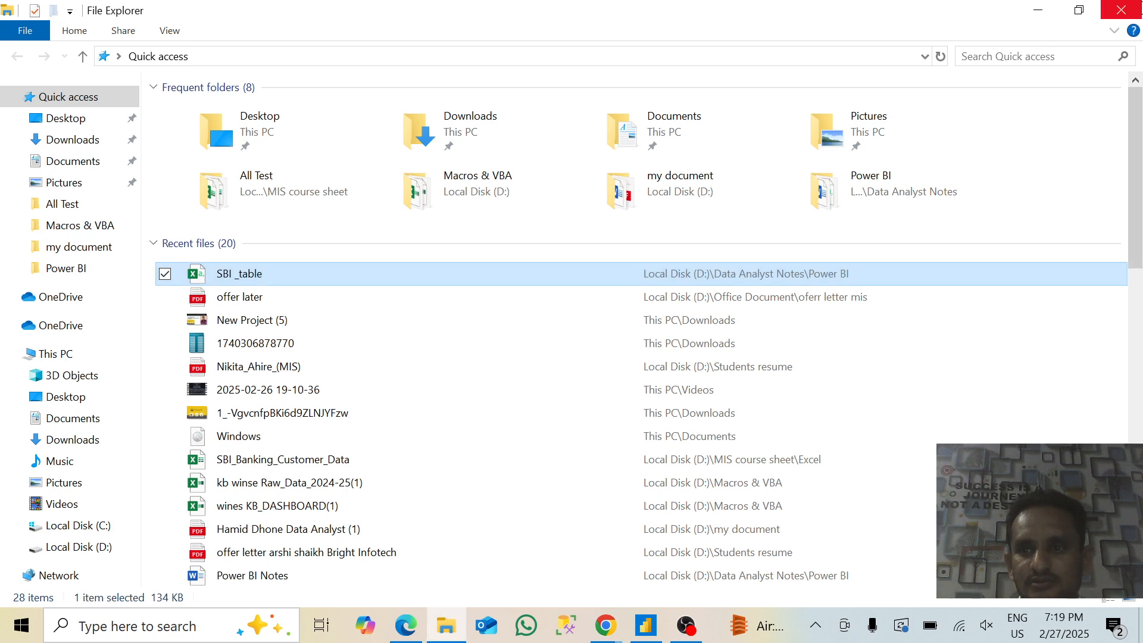
{"action": "left_click", "coordinate": [1138, 9]}
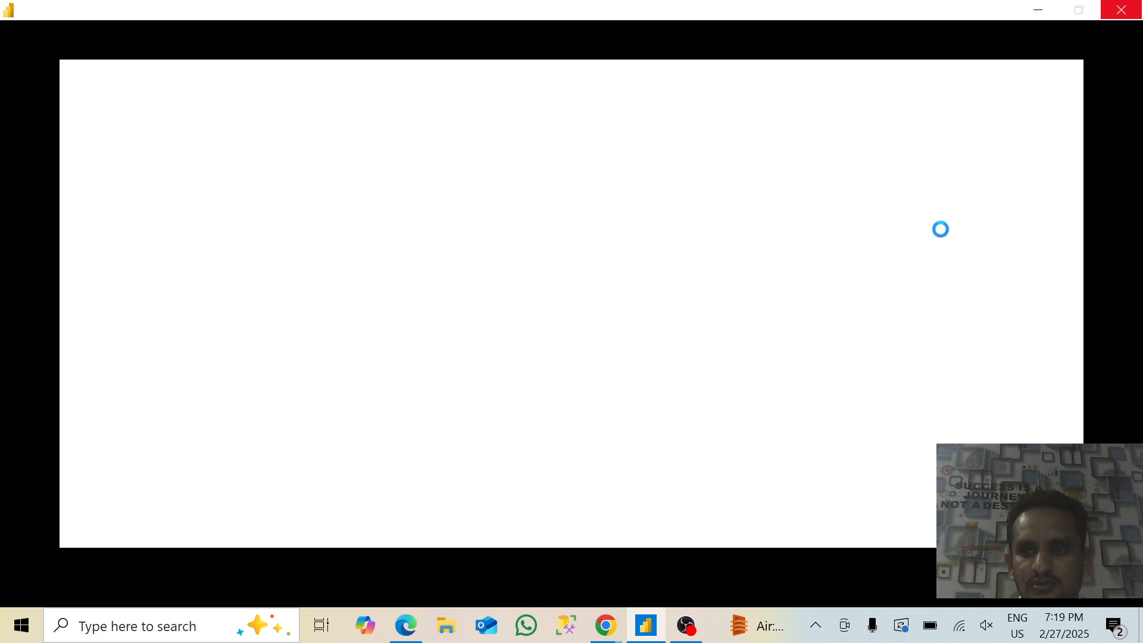
{"action": "left_click", "coordinate": [1039, 9]}
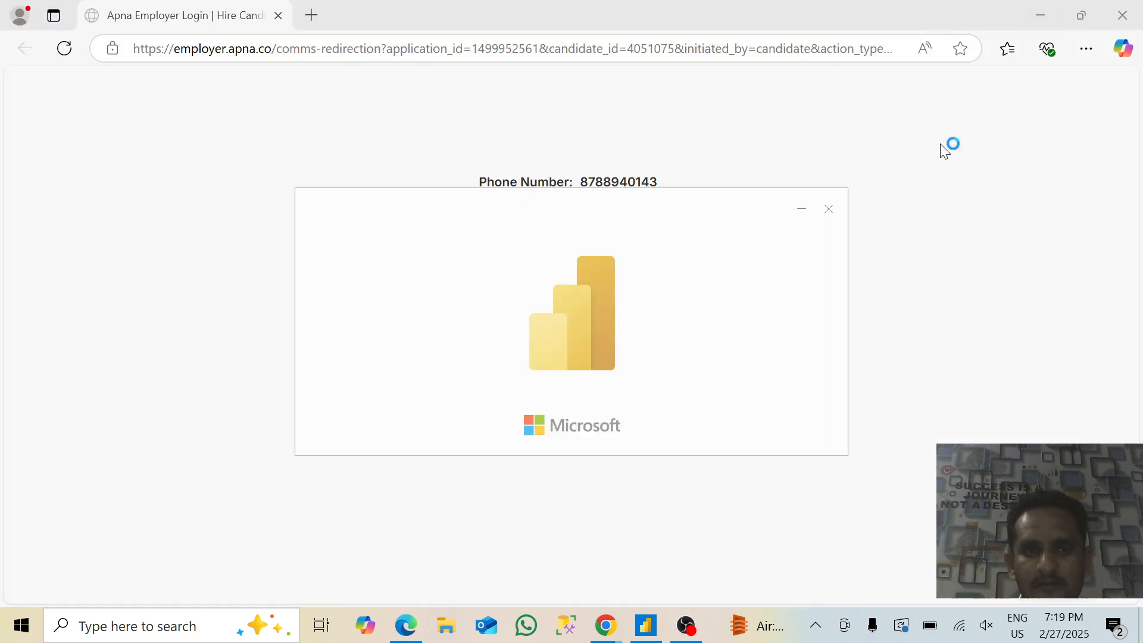
{"action": "left_click", "coordinate": [1128, 13]}
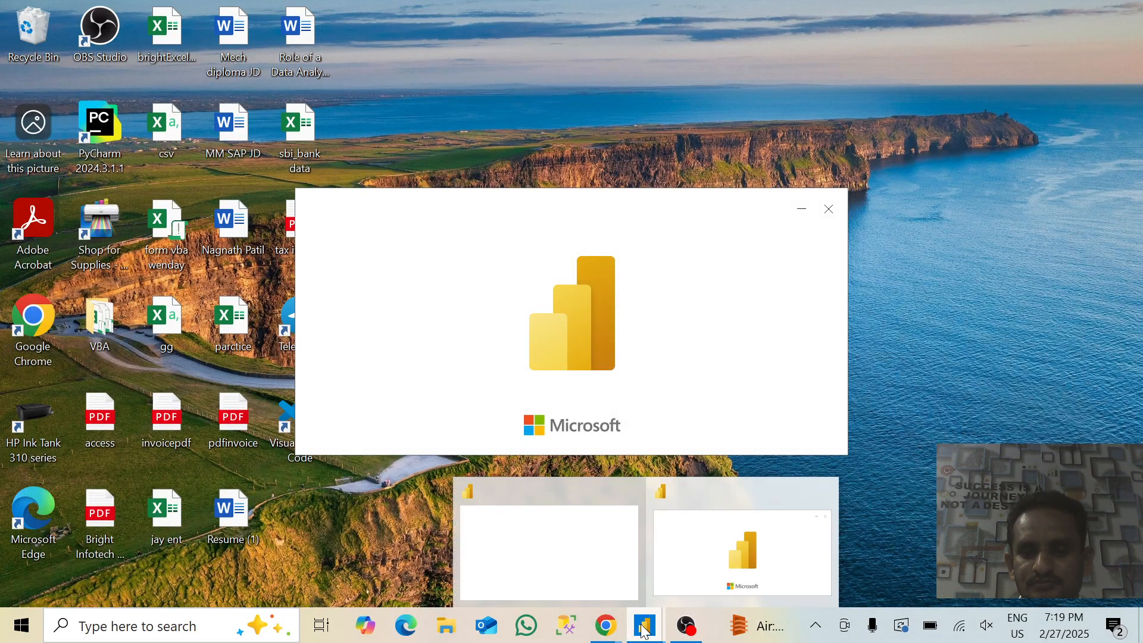
{"action": "mouse_move", "coordinate": [608, 630]}
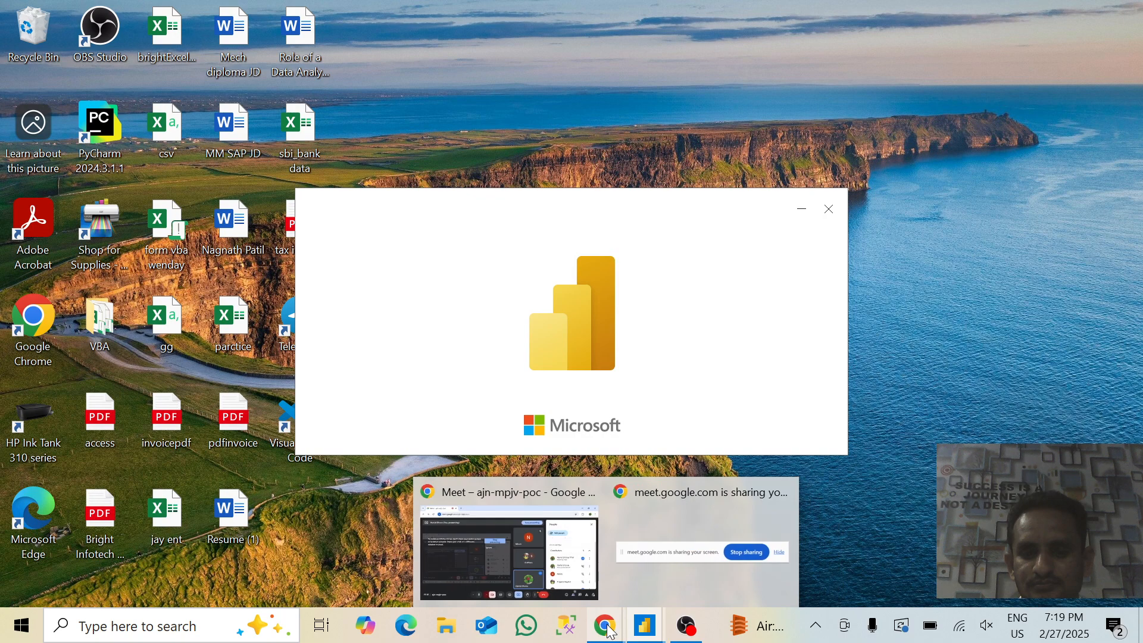
{"action": "left_click", "coordinate": [548, 494]}
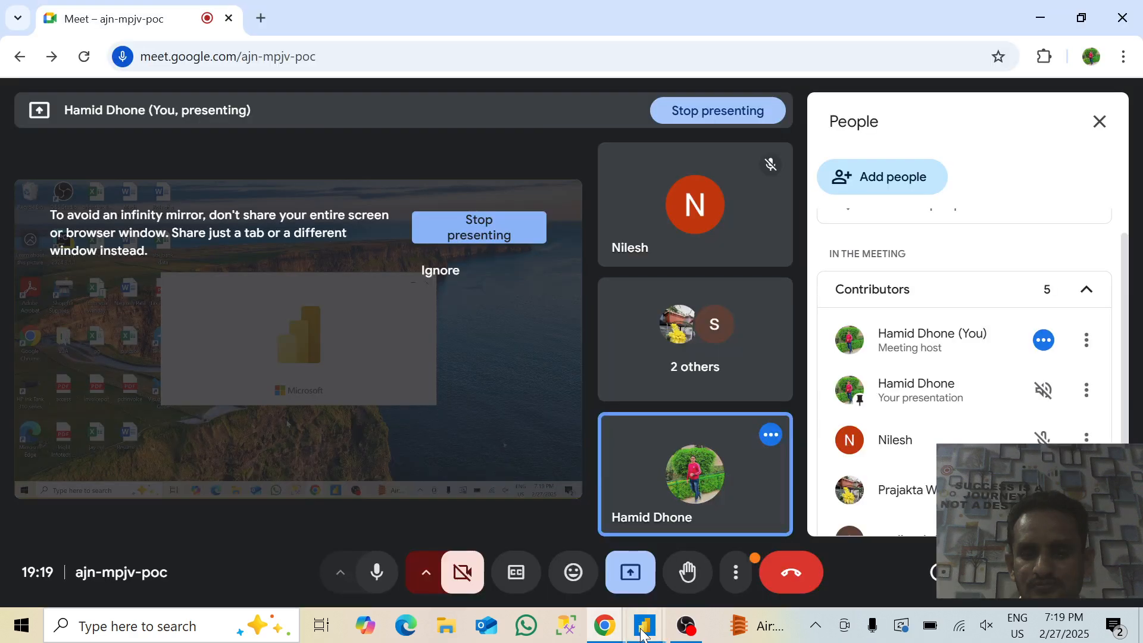
{"action": "mouse_move", "coordinate": [643, 634]}
{"action": "left_click", "coordinate": [715, 554]}
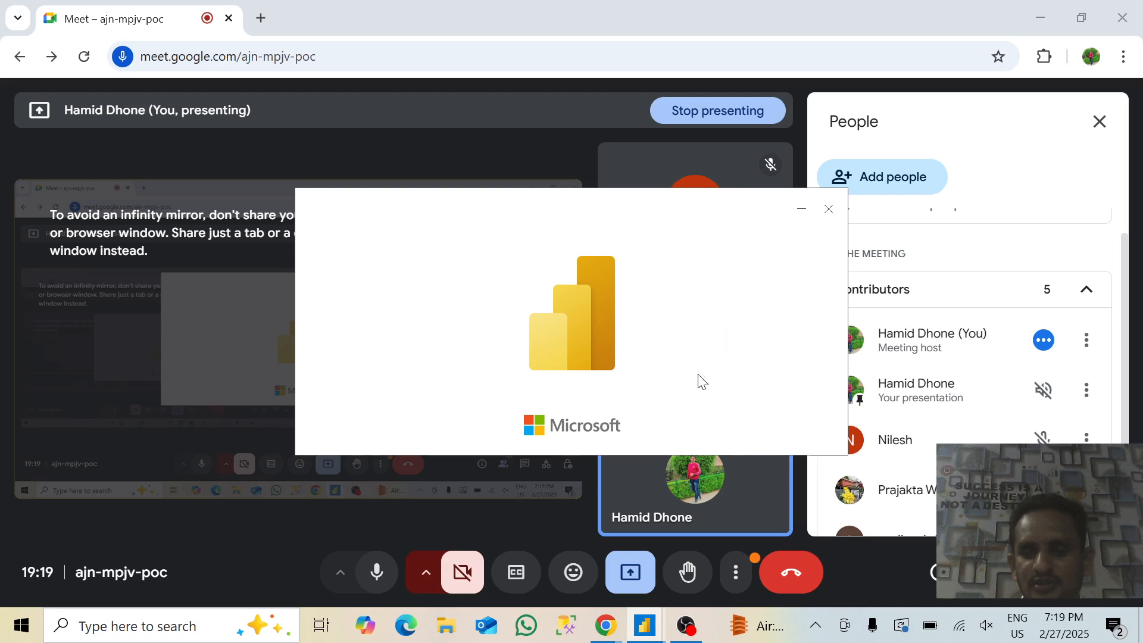
{"action": "mouse_move", "coordinate": [644, 625]}
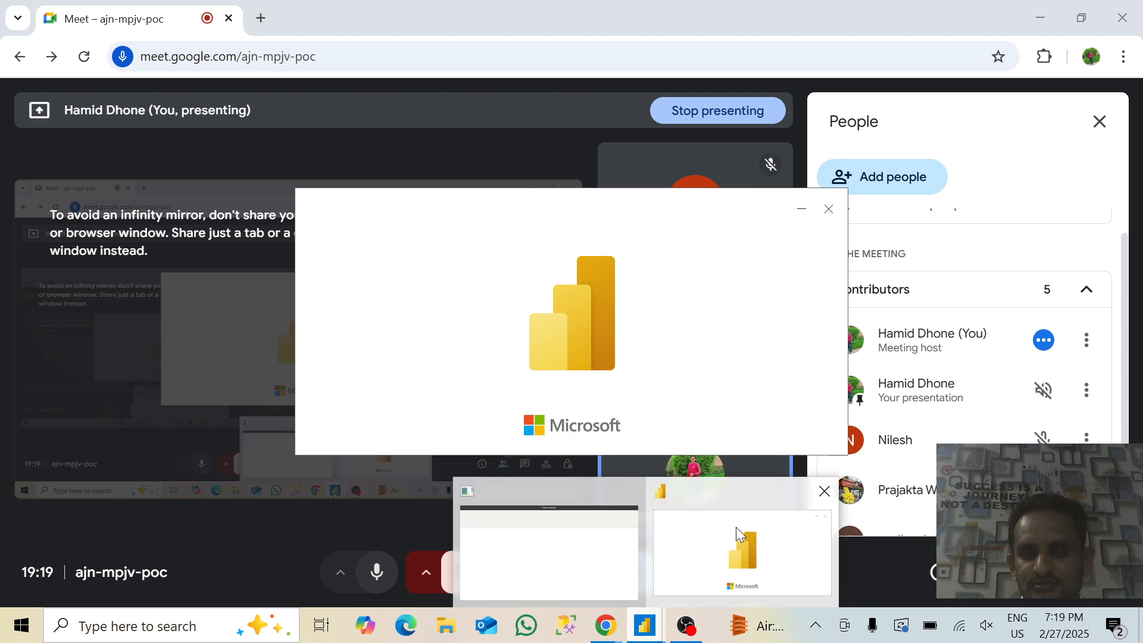
{"action": "left_click", "coordinate": [735, 528]}
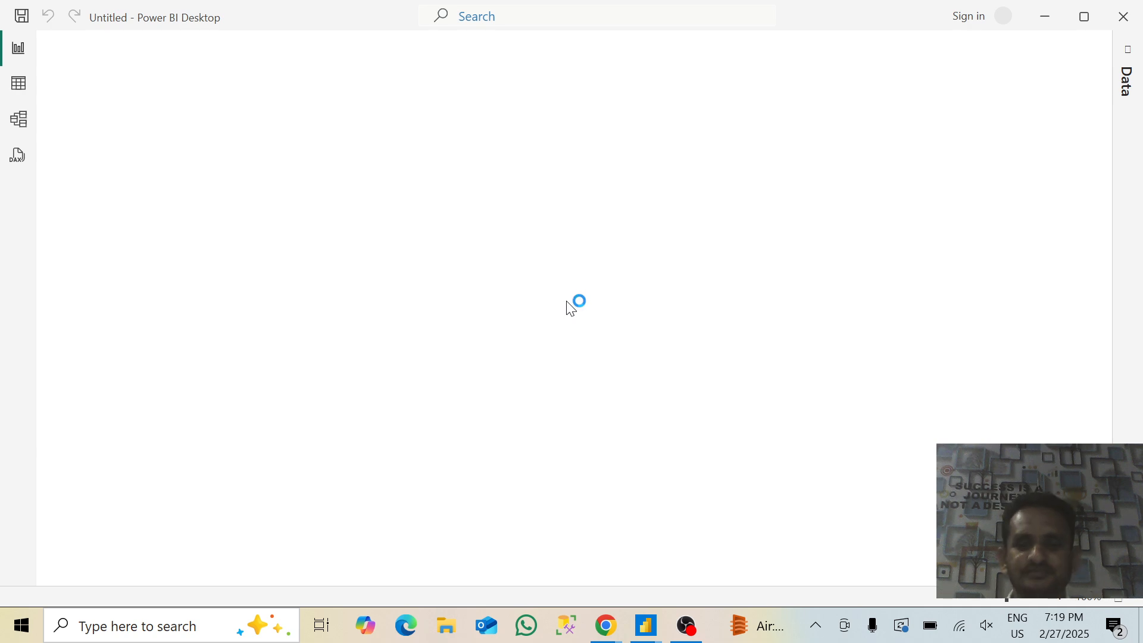
{"action": "mouse_move", "coordinate": [647, 635]}
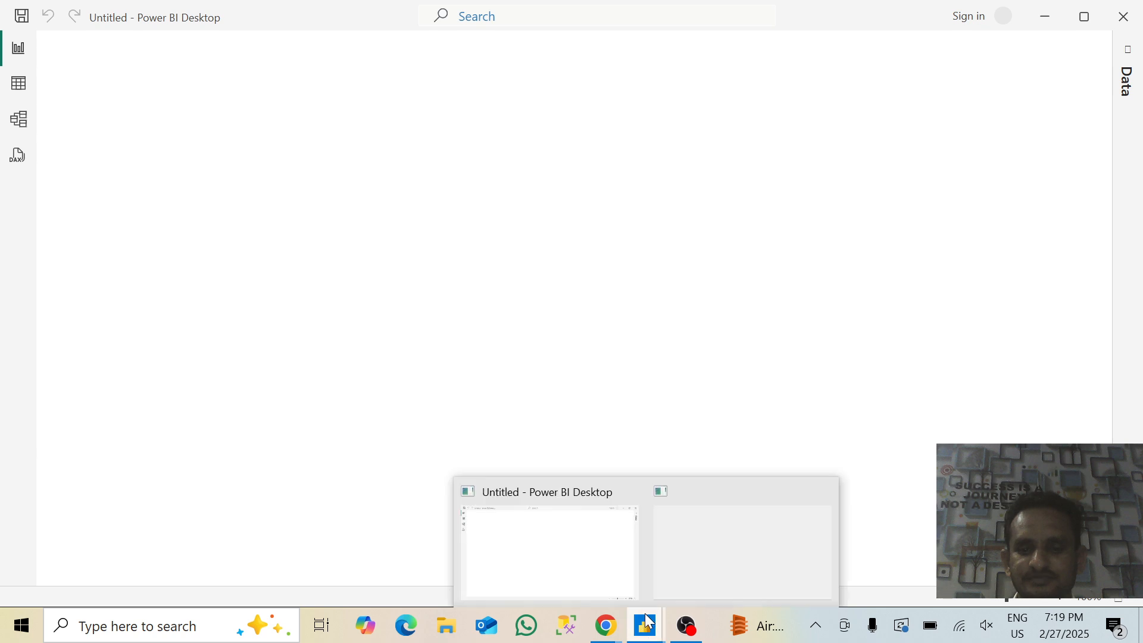
{"action": "left_click", "coordinate": [617, 549]}
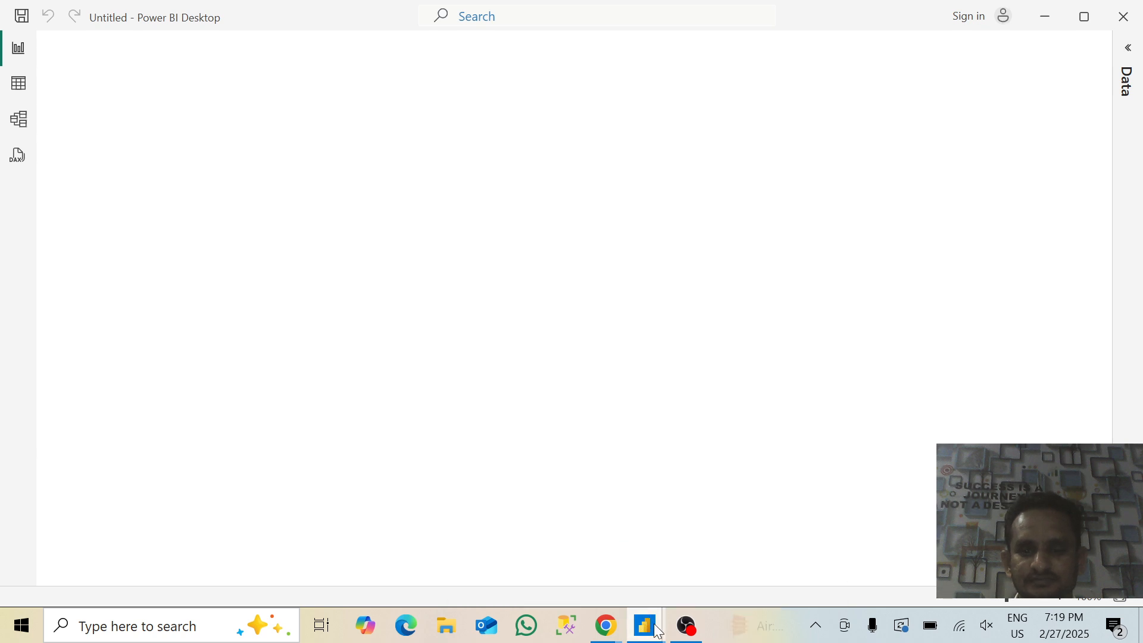
{"action": "mouse_move", "coordinate": [644, 625]}
{"action": "left_click", "coordinate": [798, 530]}
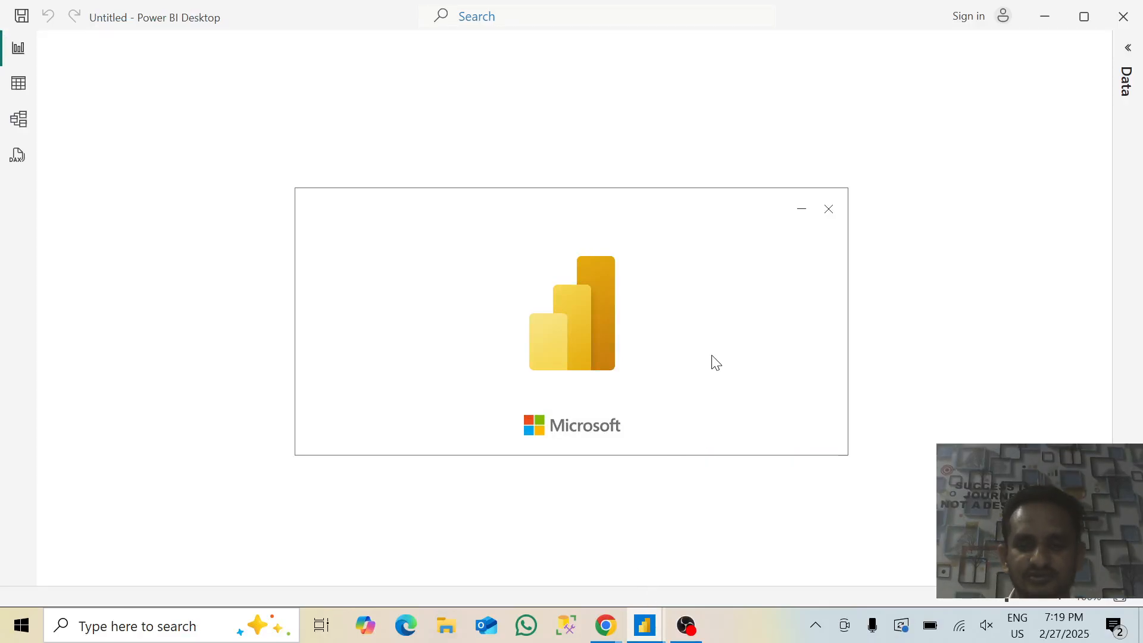
Step: Dismiss the extra splash screen, switch to the Power BI Desktop start screen and start a blank report
{"action": "left_click", "coordinate": [830, 211]}
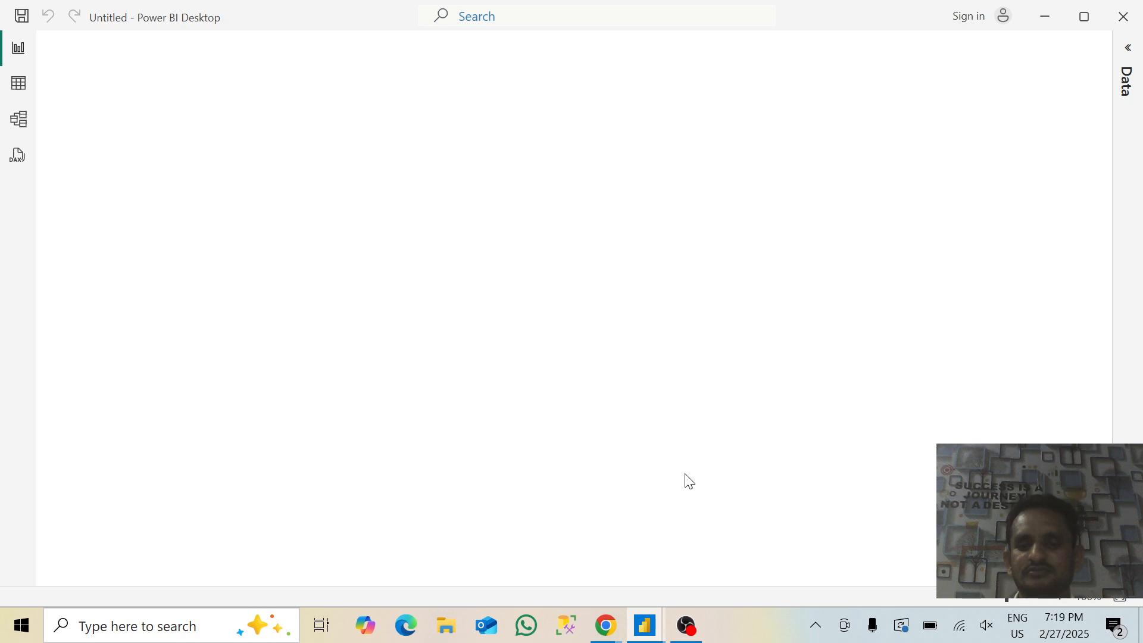
{"action": "mouse_move", "coordinate": [659, 638]}
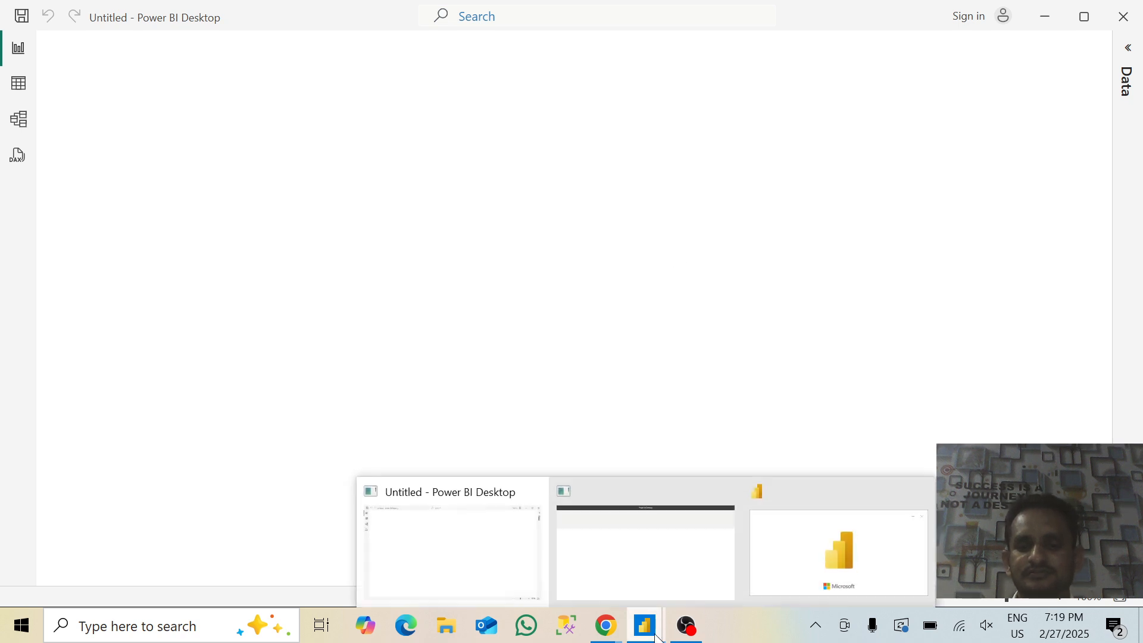
{"action": "left_click", "coordinate": [657, 555]}
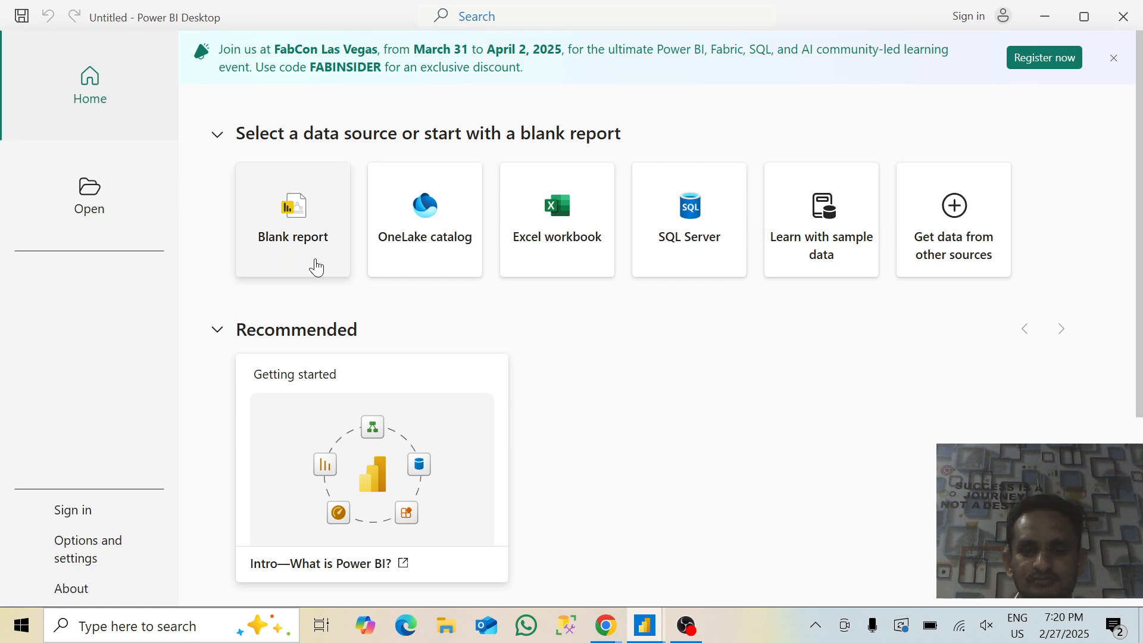
{"action": "left_click", "coordinate": [304, 247]}
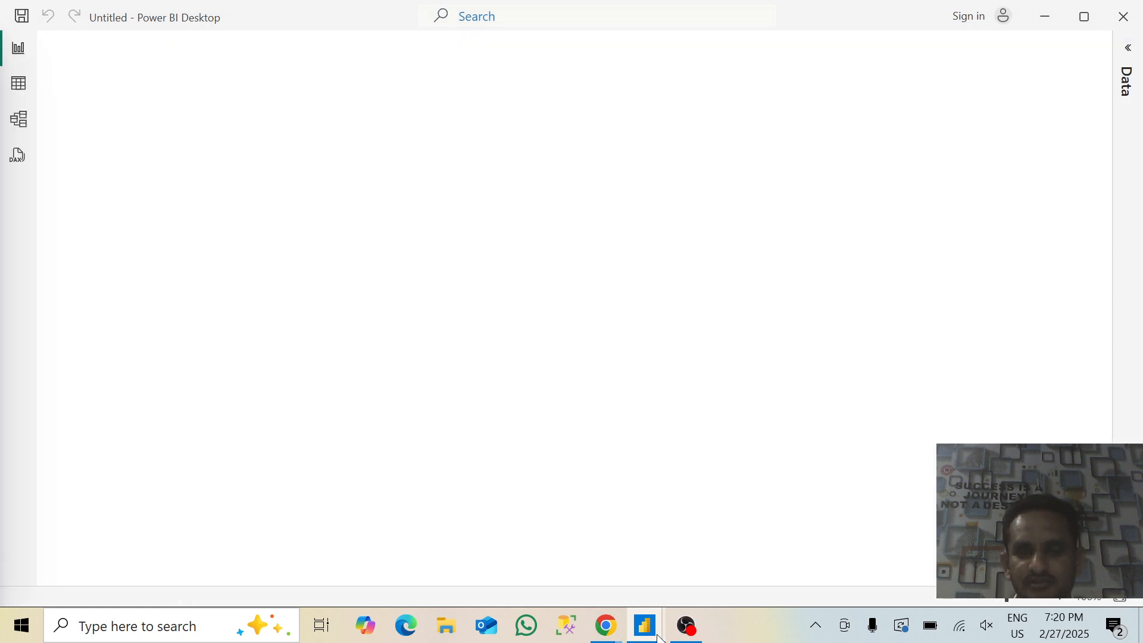
Step: Close the surplus untitled Power BI Desktop windows and return to the remaining blank report
{"action": "mouse_move", "coordinate": [655, 613]}
{"action": "left_click", "coordinate": [725, 543]}
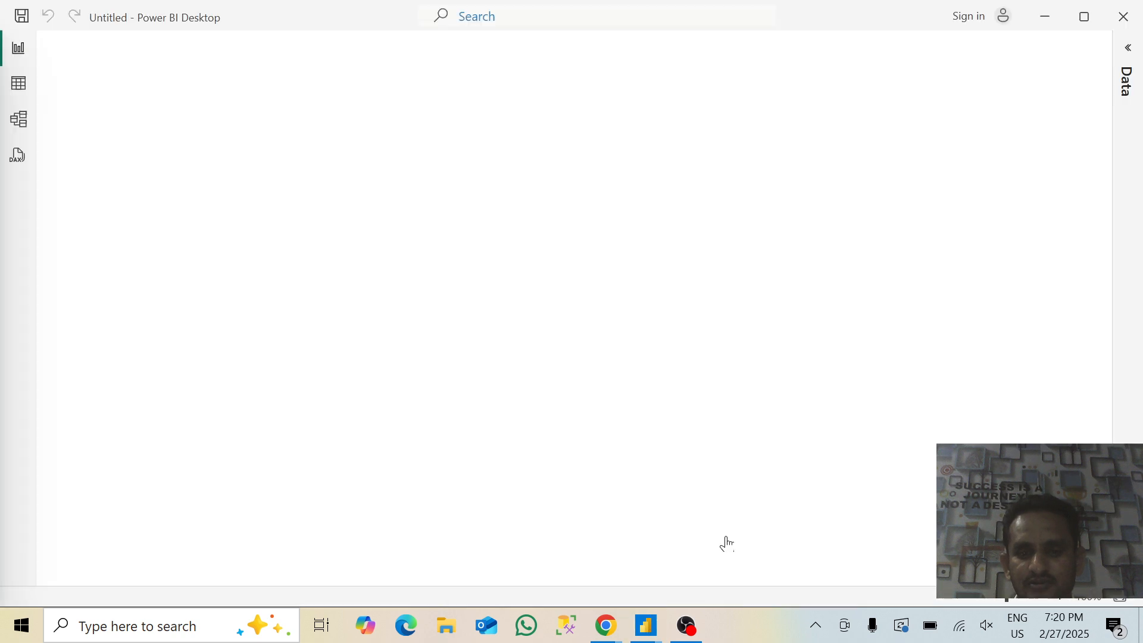
{"action": "left_click", "coordinate": [1128, 18]}
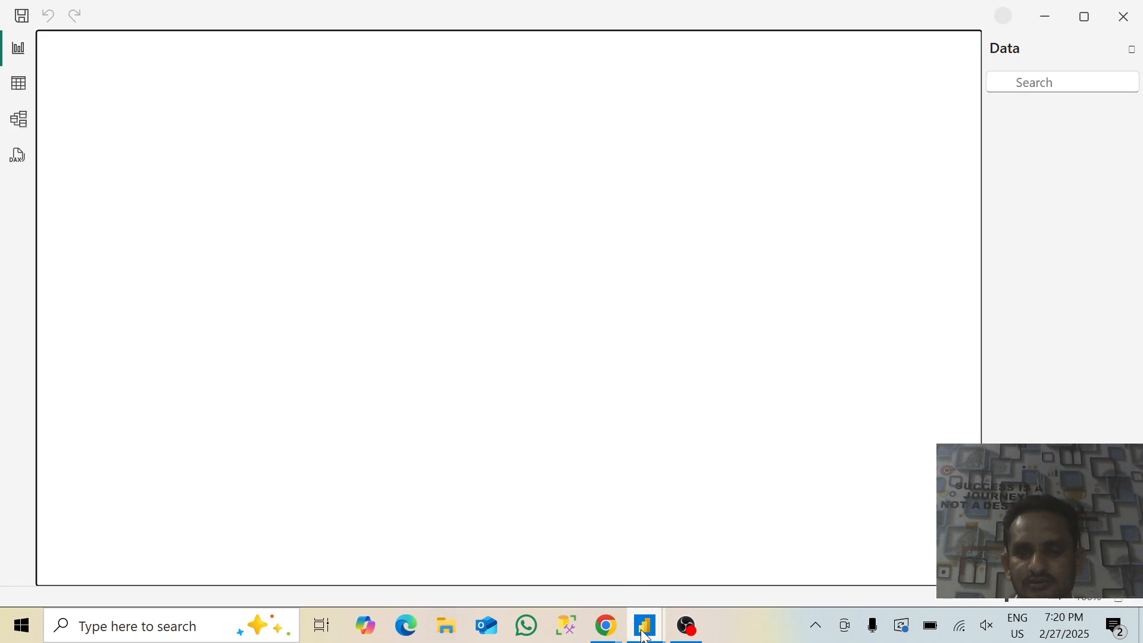
{"action": "mouse_move", "coordinate": [646, 636]}
{"action": "left_click", "coordinate": [577, 541]}
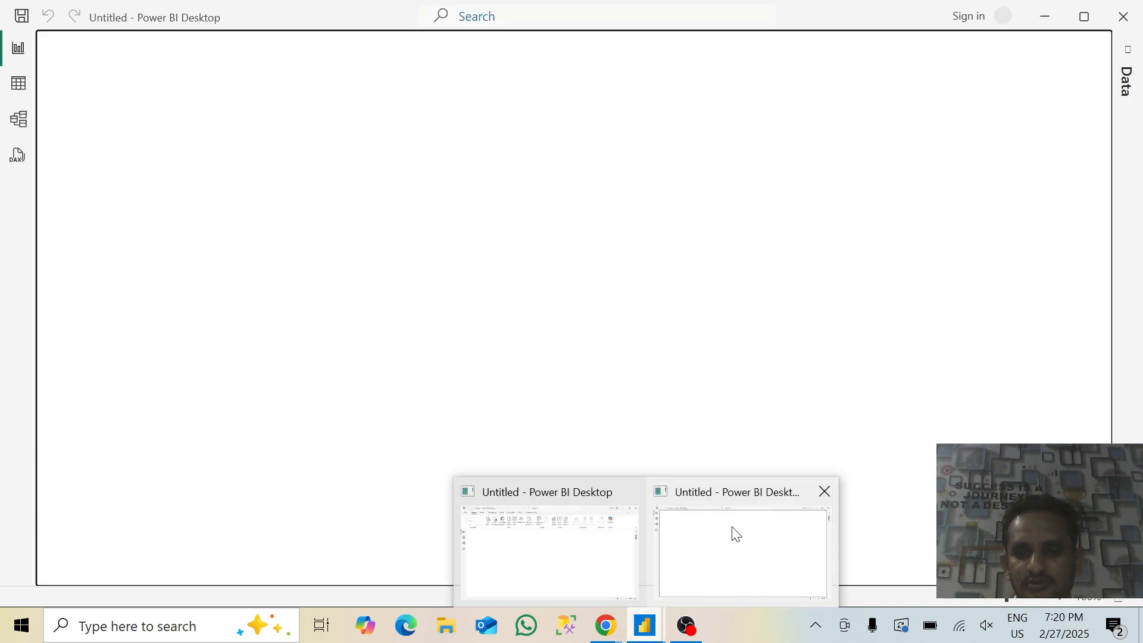
{"action": "left_click", "coordinate": [1124, 16]}
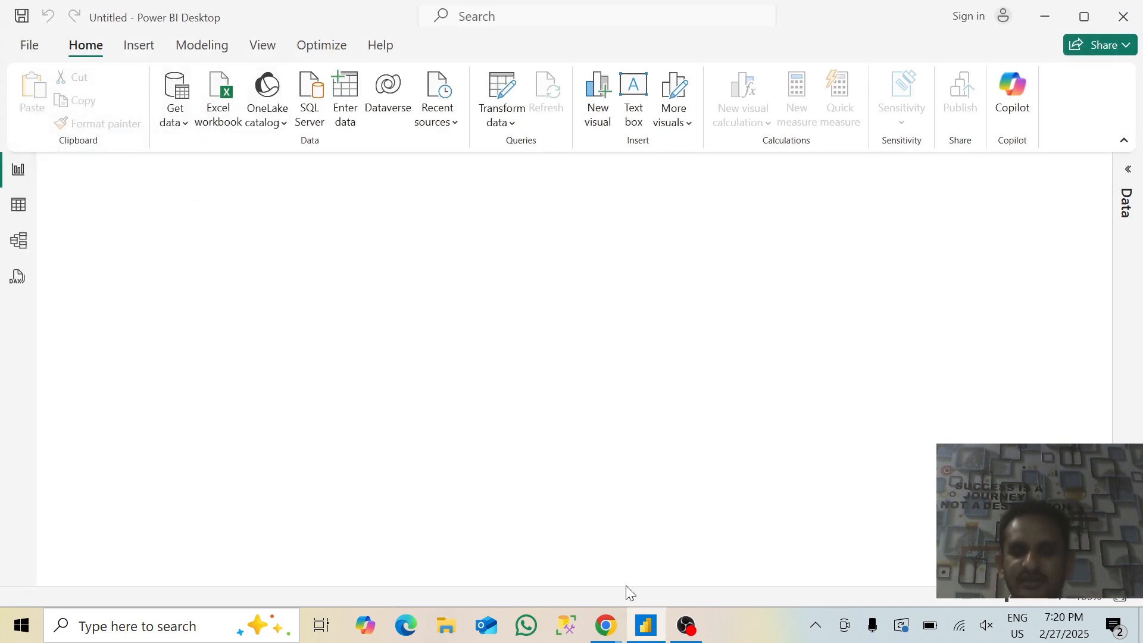
{"action": "left_click", "coordinate": [648, 625]}
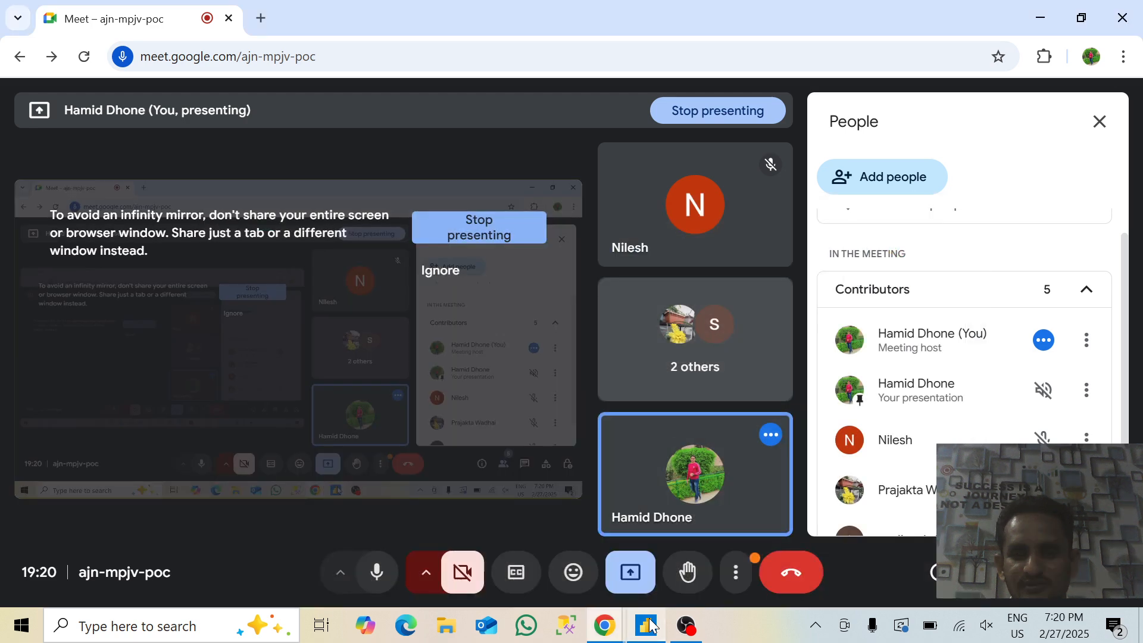
{"action": "left_click", "coordinate": [649, 625]}
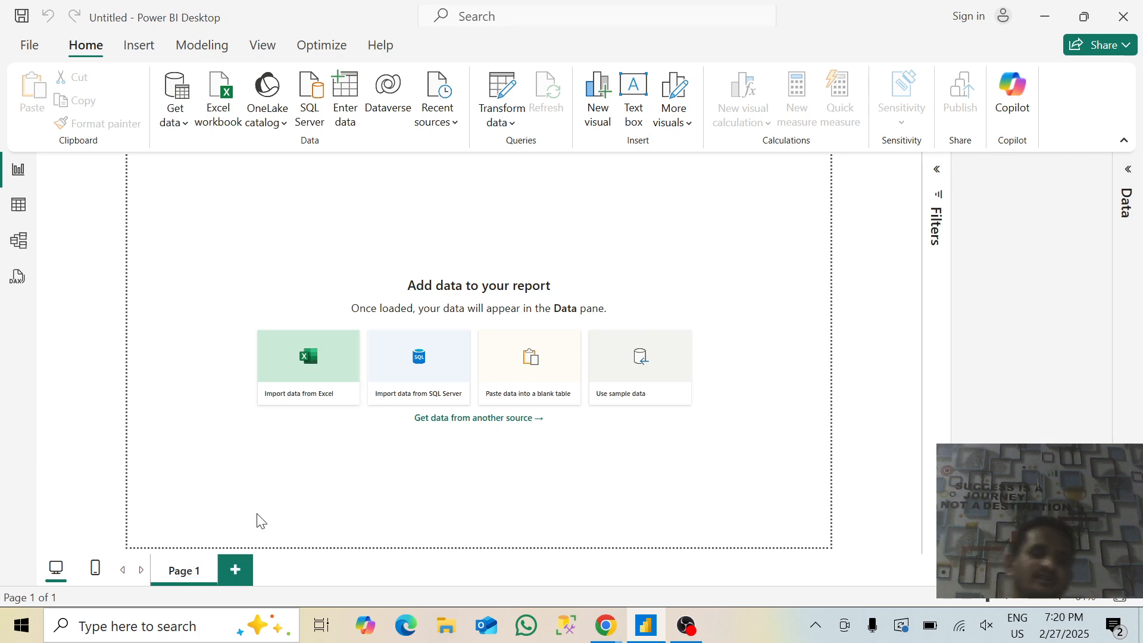
Step: Import the SBI _table CSV file from the Power BI folder, showing All Files, and open it for transformation in Power Query Editor
{"action": "left_click", "coordinate": [290, 396]}
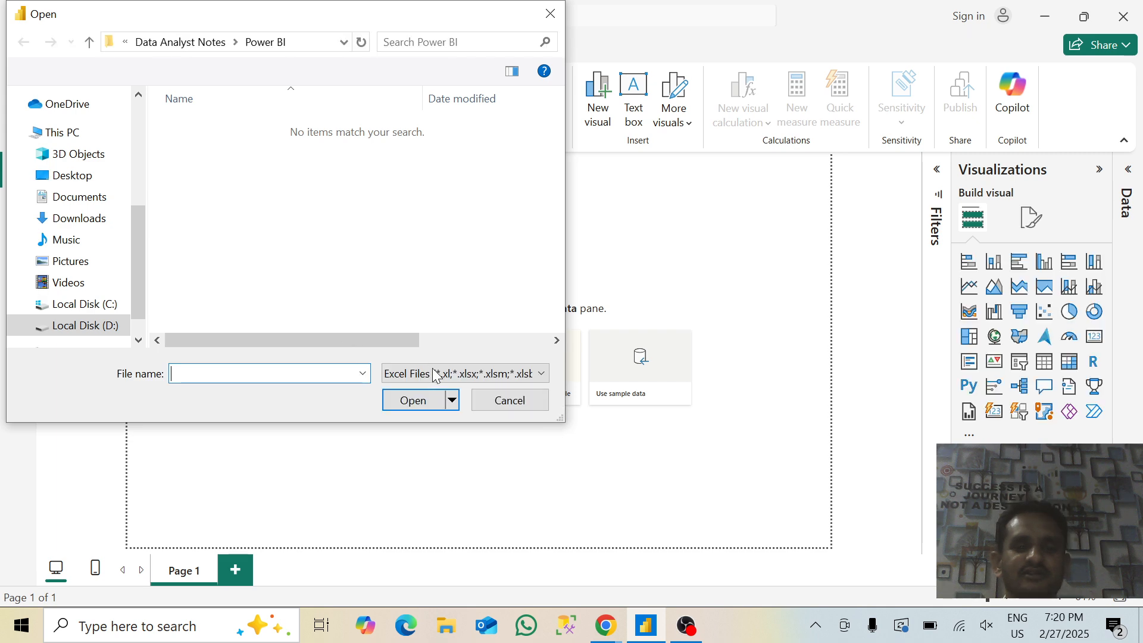
{"action": "left_click", "coordinate": [434, 372]}
{"action": "left_click", "coordinate": [405, 410]}
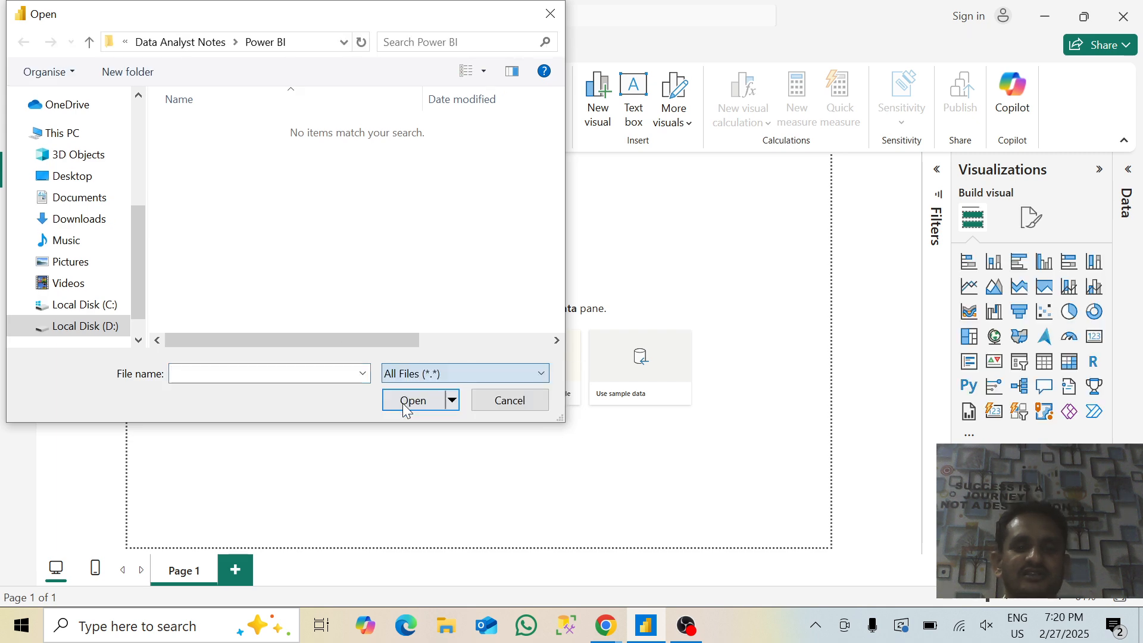
{"action": "left_click", "coordinate": [216, 146]}
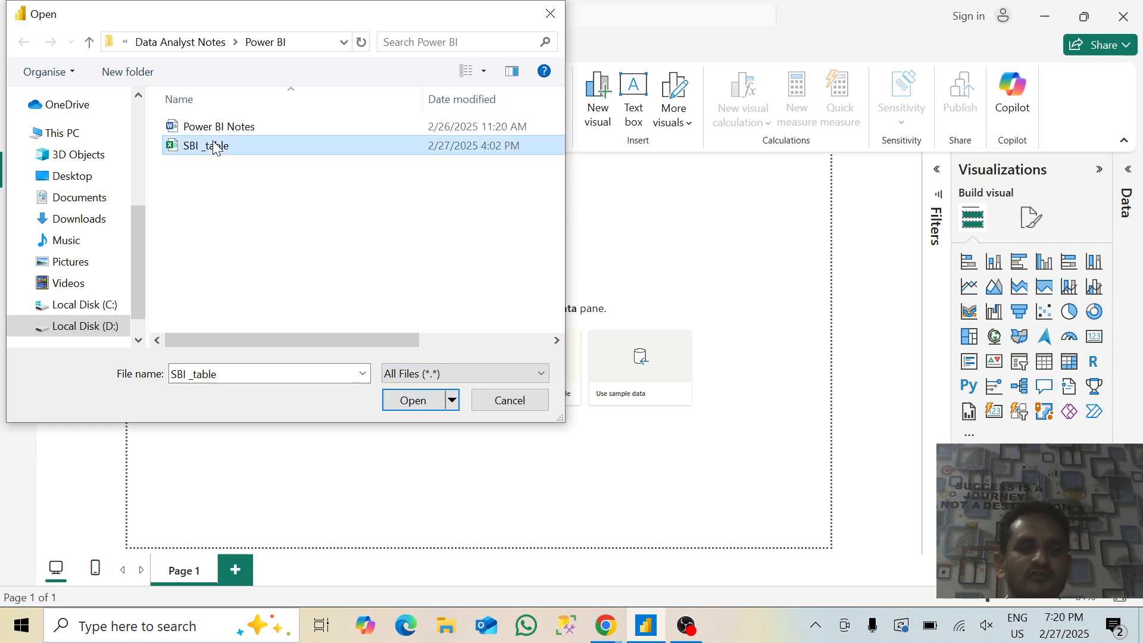
{"action": "left_click", "coordinate": [410, 410]}
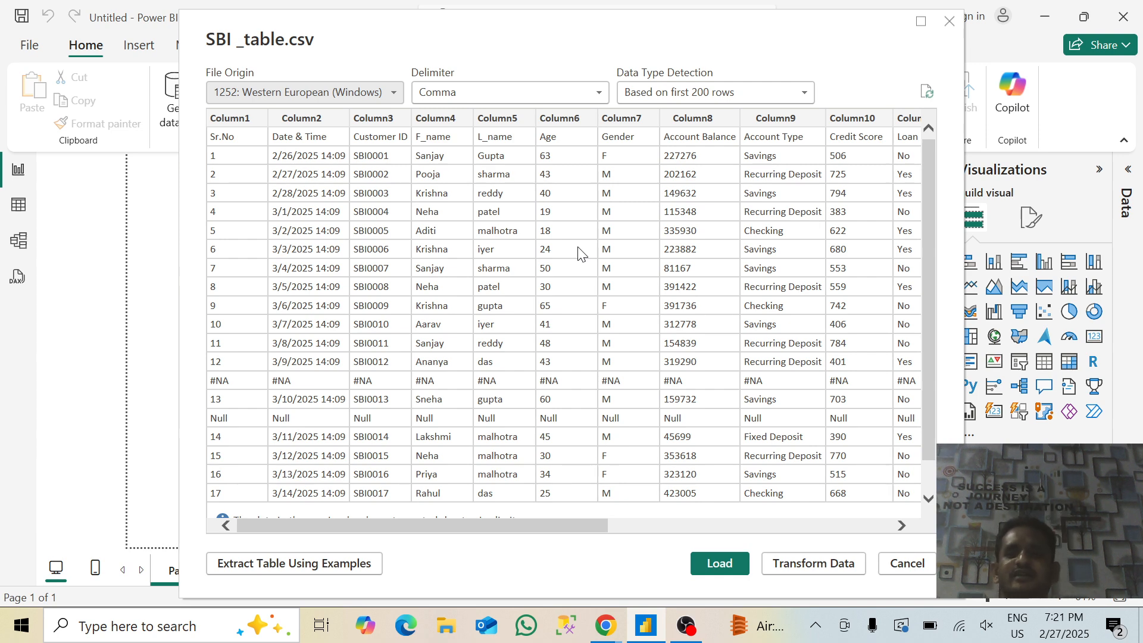
{"action": "left_click", "coordinate": [793, 564]}
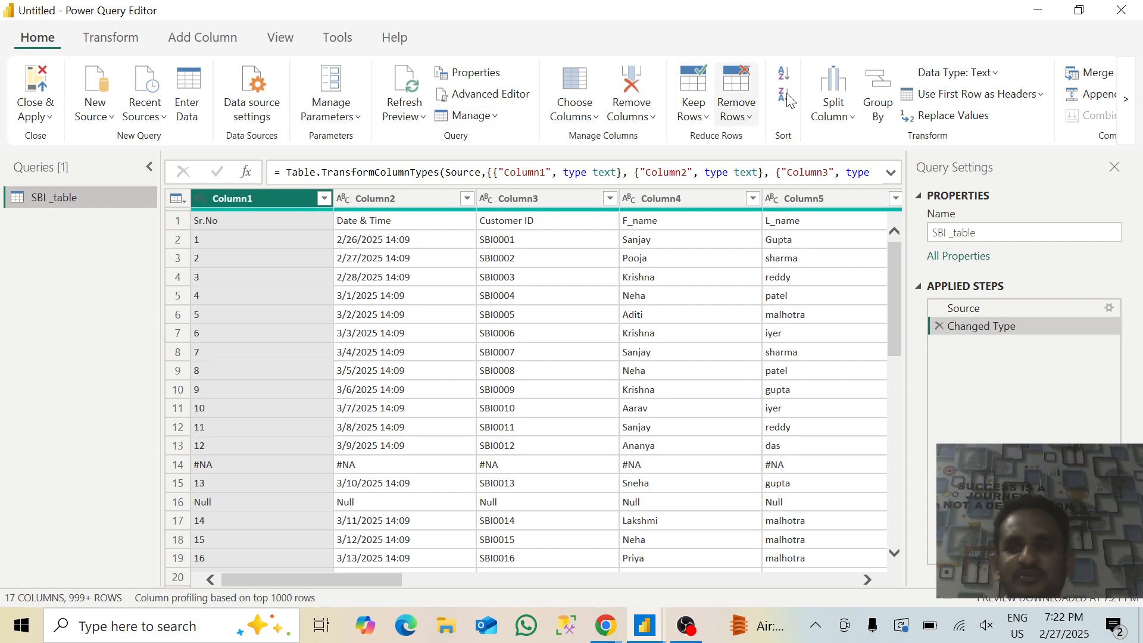
Step: Use the first row of the SBI _table query as column headers
{"action": "left_click", "coordinate": [851, 119]}
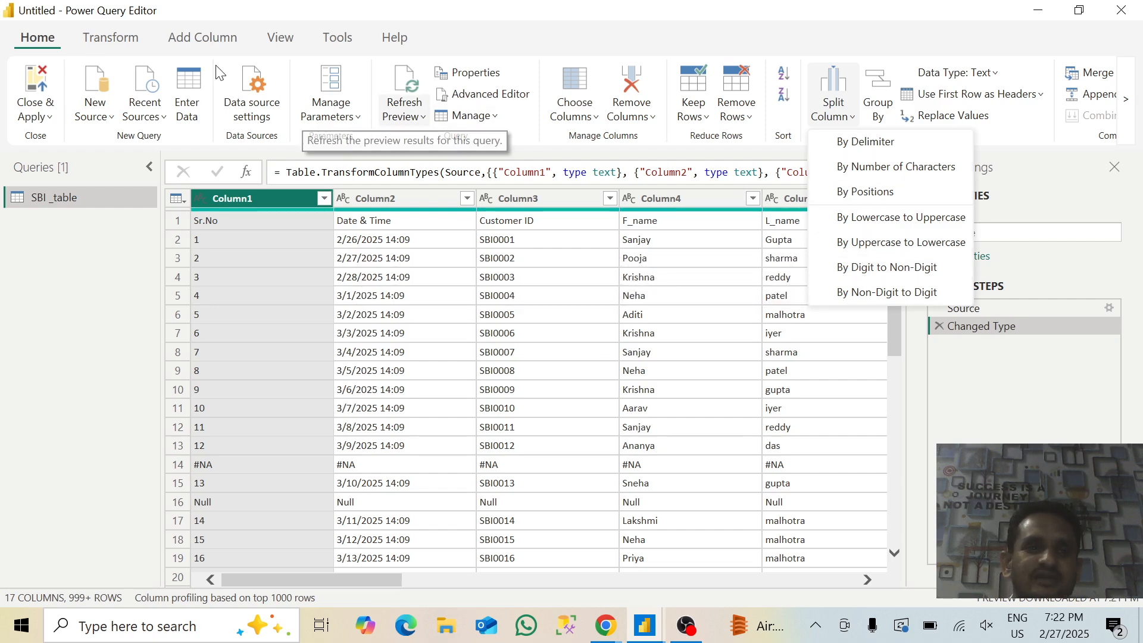
{"action": "left_click", "coordinate": [119, 39]}
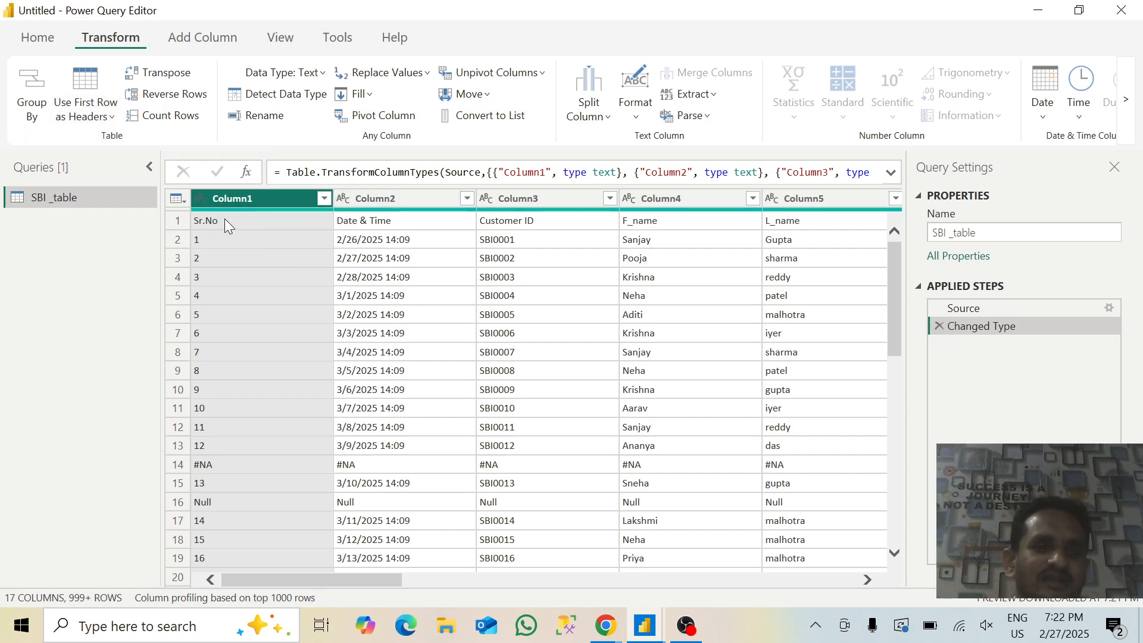
{"action": "left_click", "coordinate": [111, 116]}
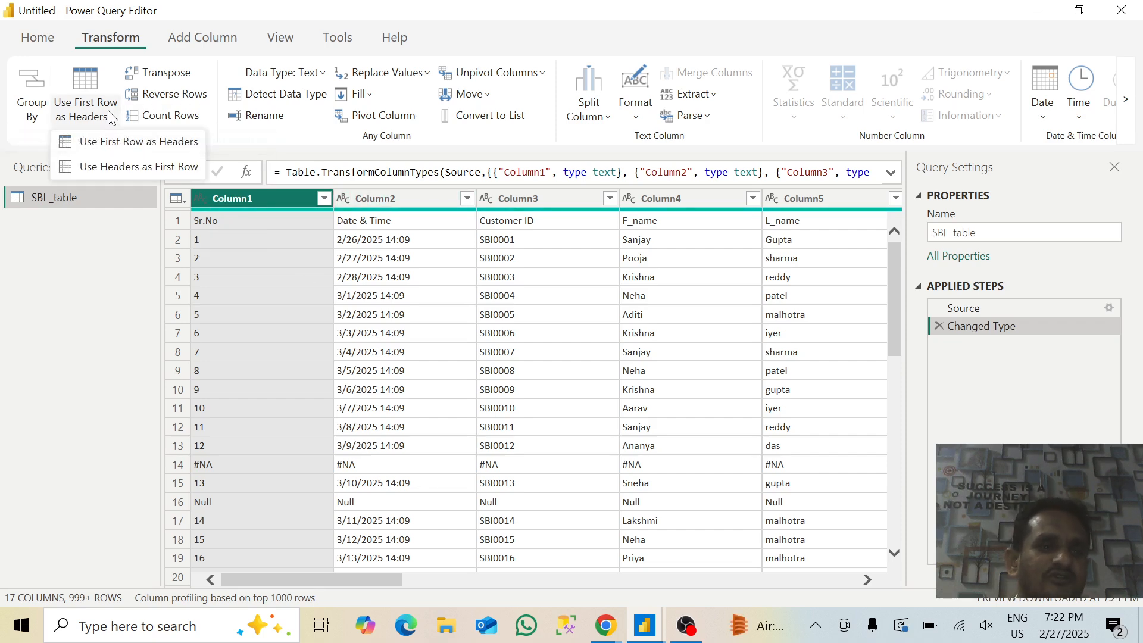
{"action": "left_click", "coordinate": [139, 147]}
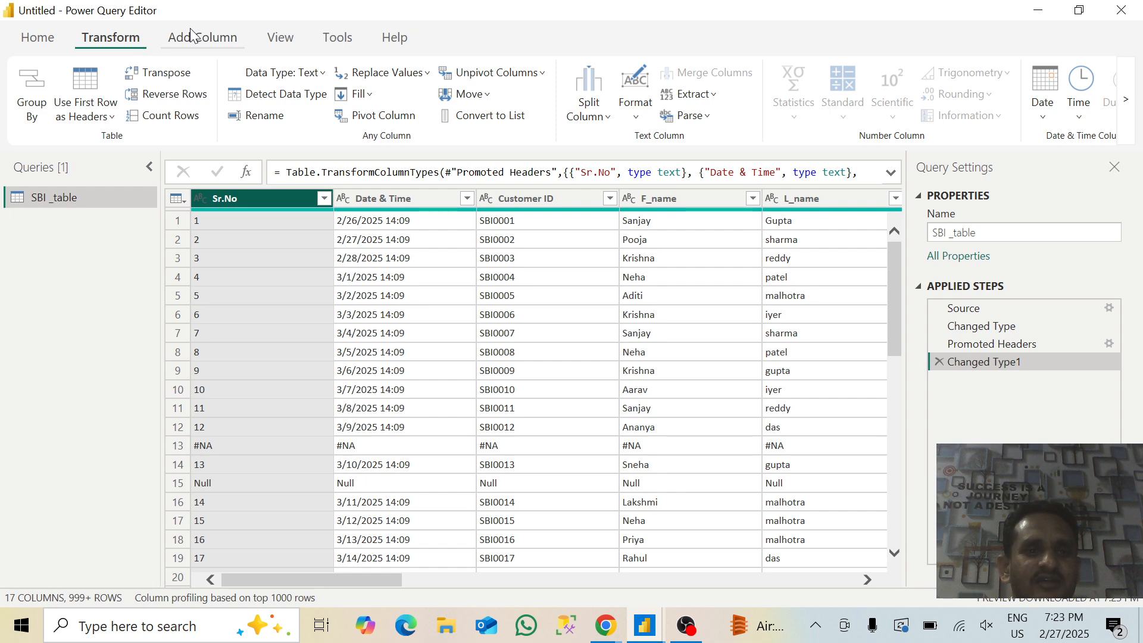
Step: Set the Sr.No column to Whole Number, replacing its current type conversion, and detect the data type of the Date & Time column
{"action": "left_click", "coordinate": [271, 95]}
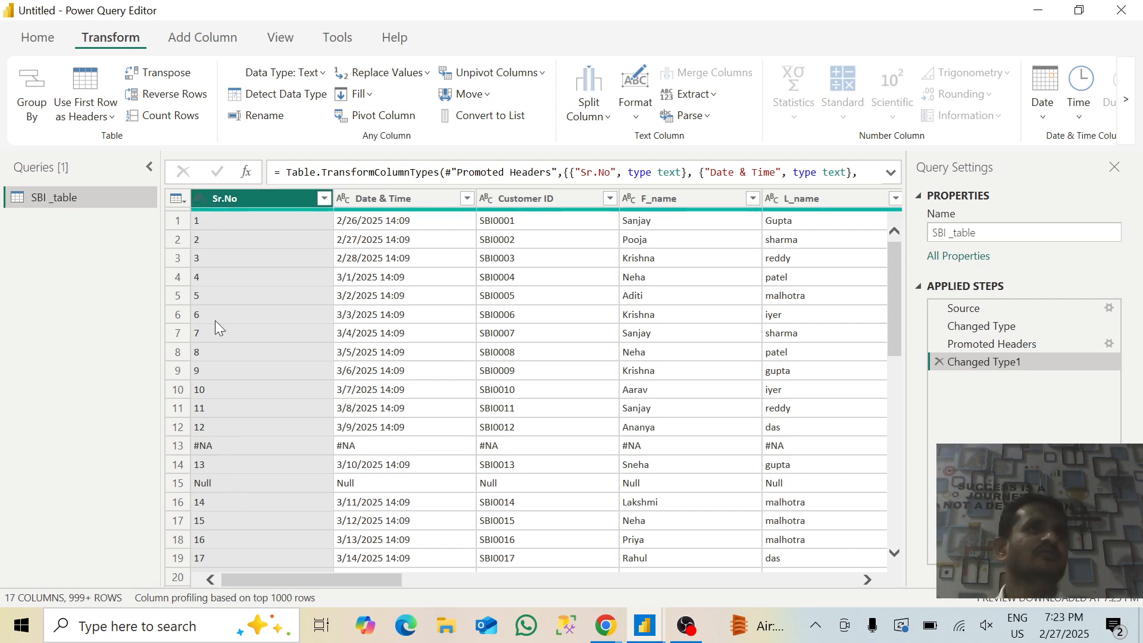
{"action": "left_click", "coordinate": [200, 199]}
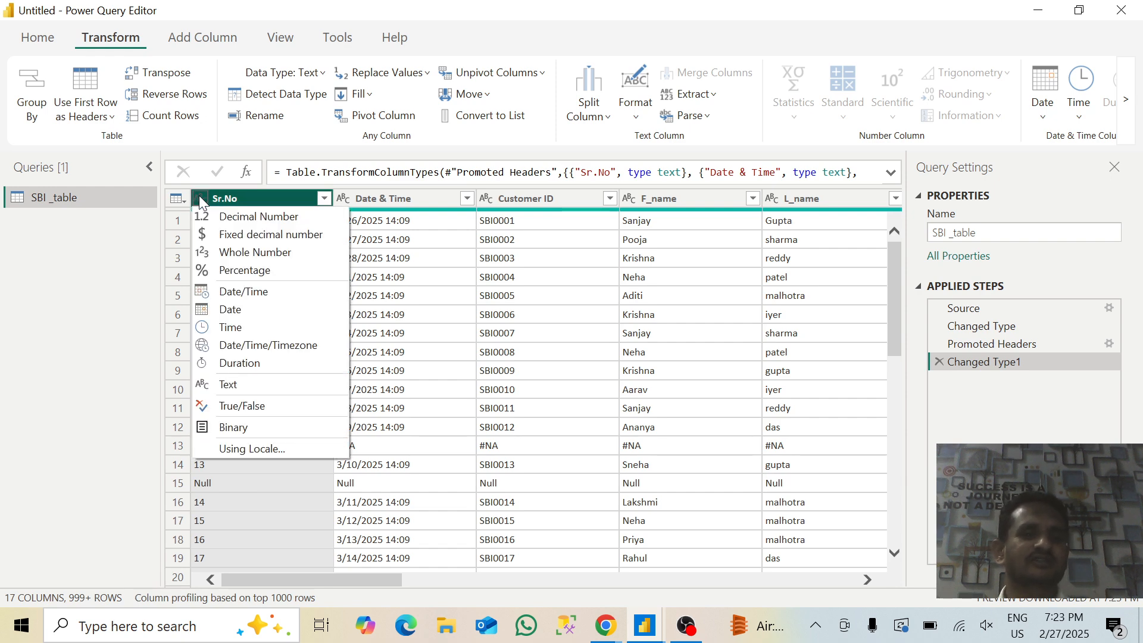
{"action": "left_click", "coordinate": [242, 253]}
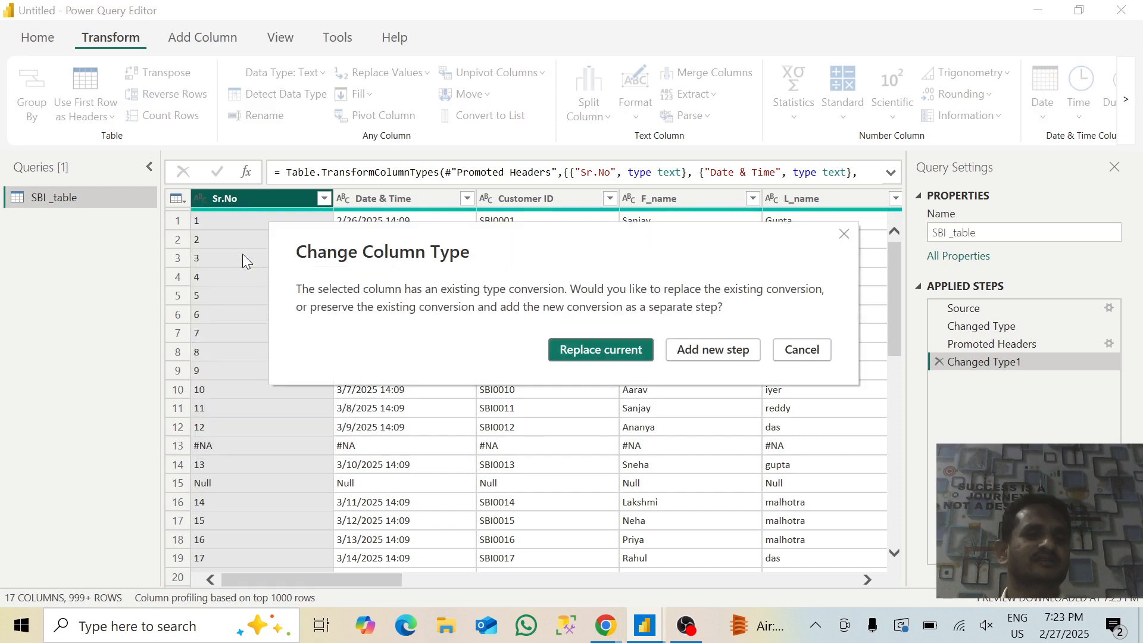
{"action": "left_click", "coordinate": [601, 349]}
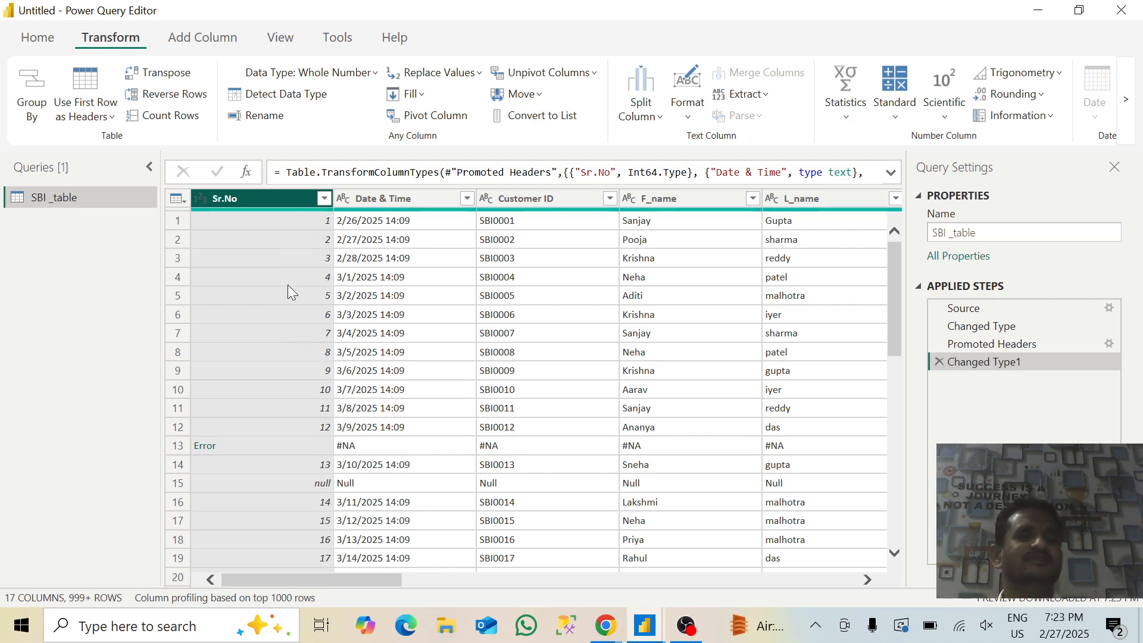
{"action": "left_click", "coordinate": [368, 203]}
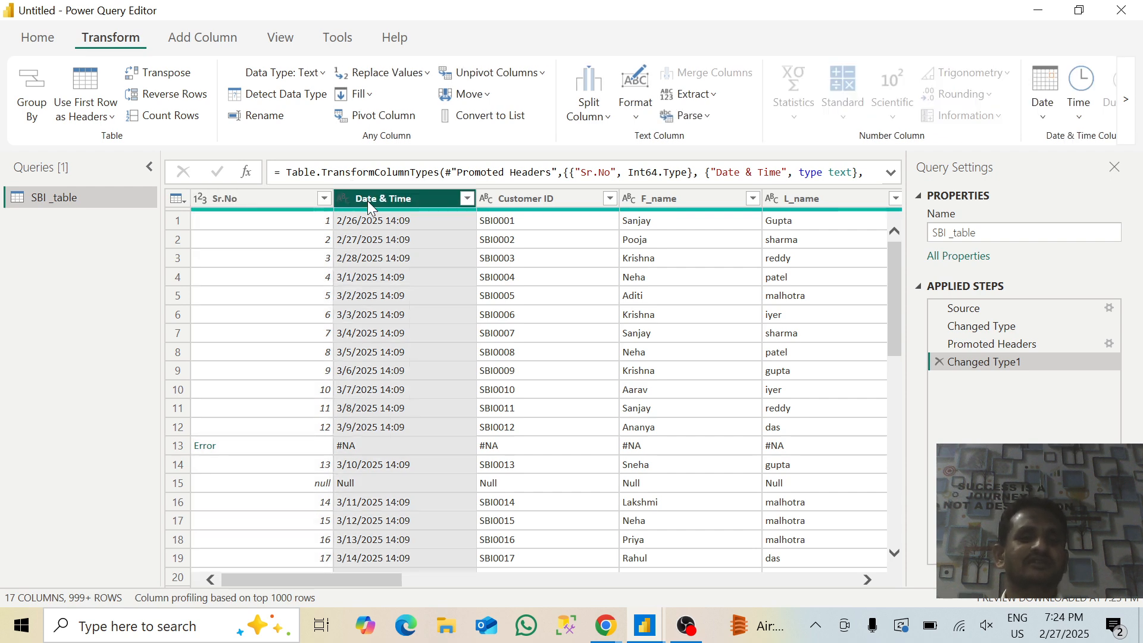
{"action": "left_click", "coordinate": [270, 94]}
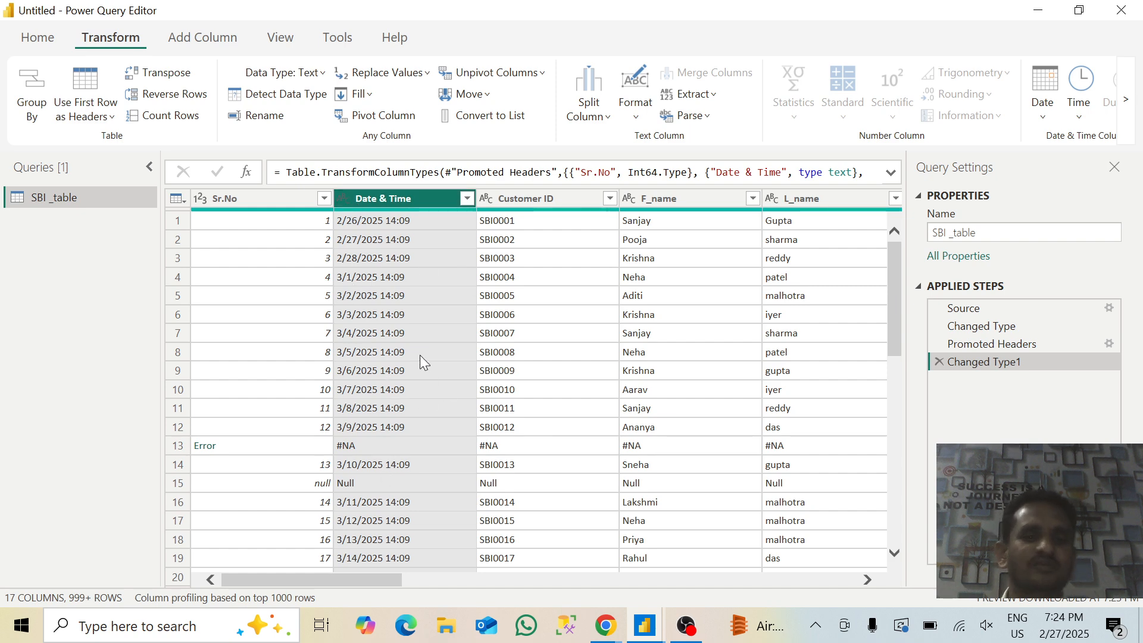
Step: Delete the Changed Type1, Promoted Headers and Changed Type steps from the query, keeping only Source
{"action": "left_click", "coordinate": [939, 361]}
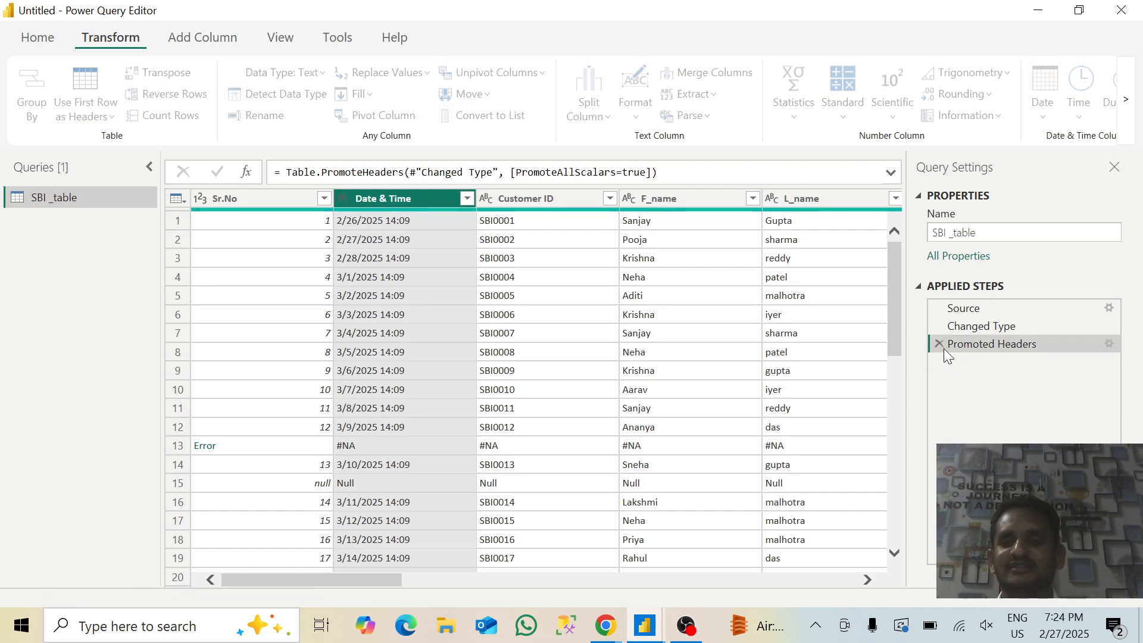
{"action": "left_click", "coordinate": [940, 346]}
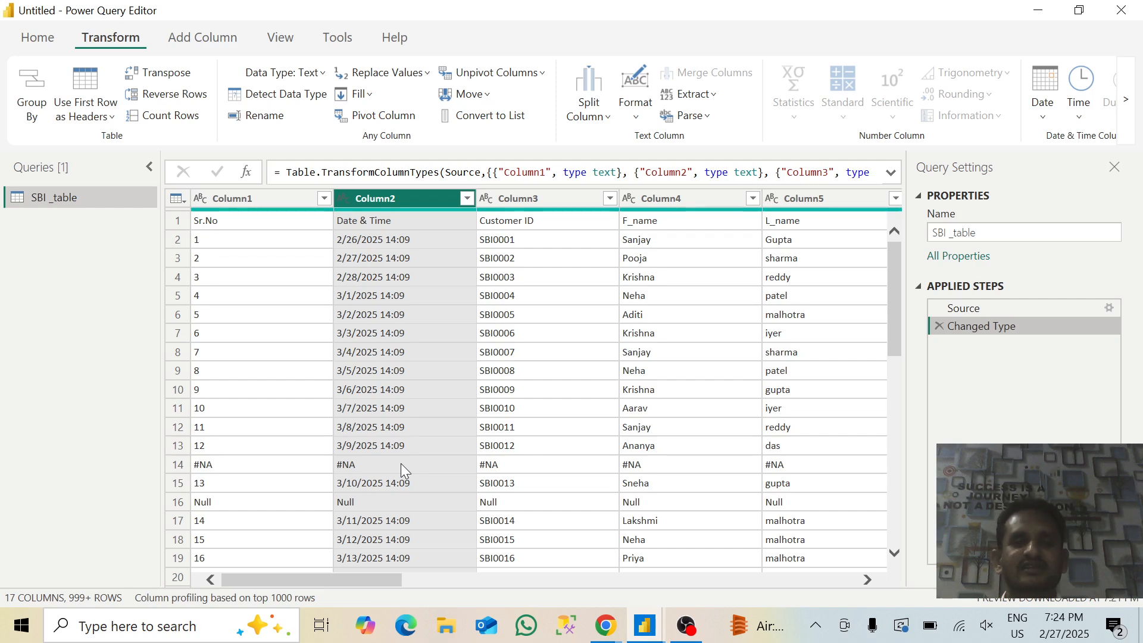
{"action": "left_click", "coordinate": [936, 326]}
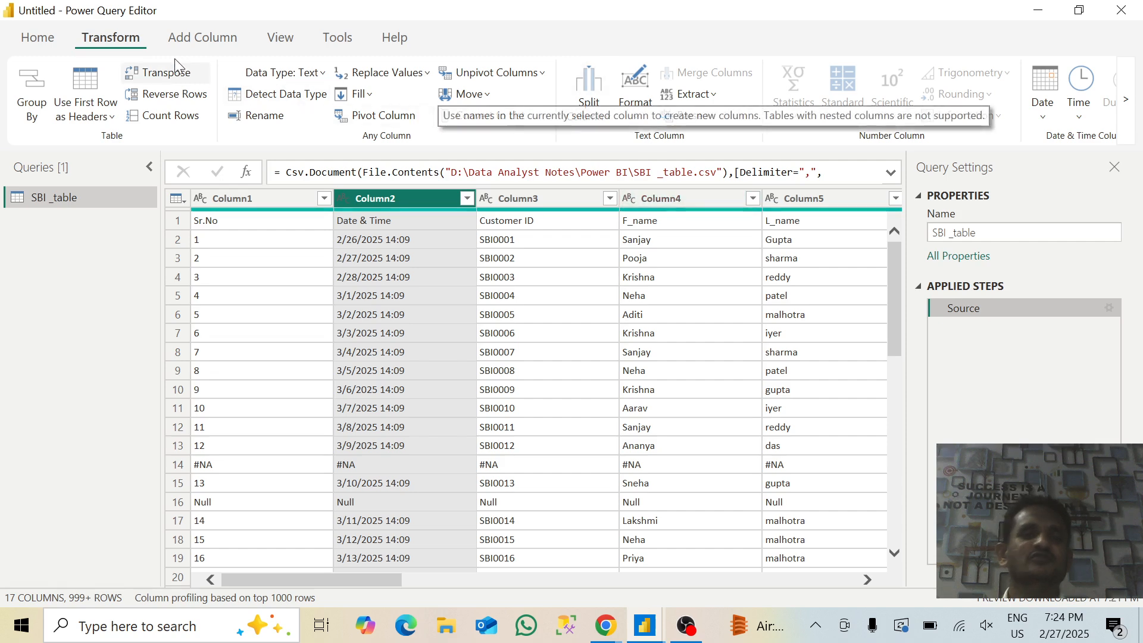
Step: Sort the table by Column2 in descending order, and switch the sort to ascending
{"action": "left_click", "coordinate": [52, 43]}
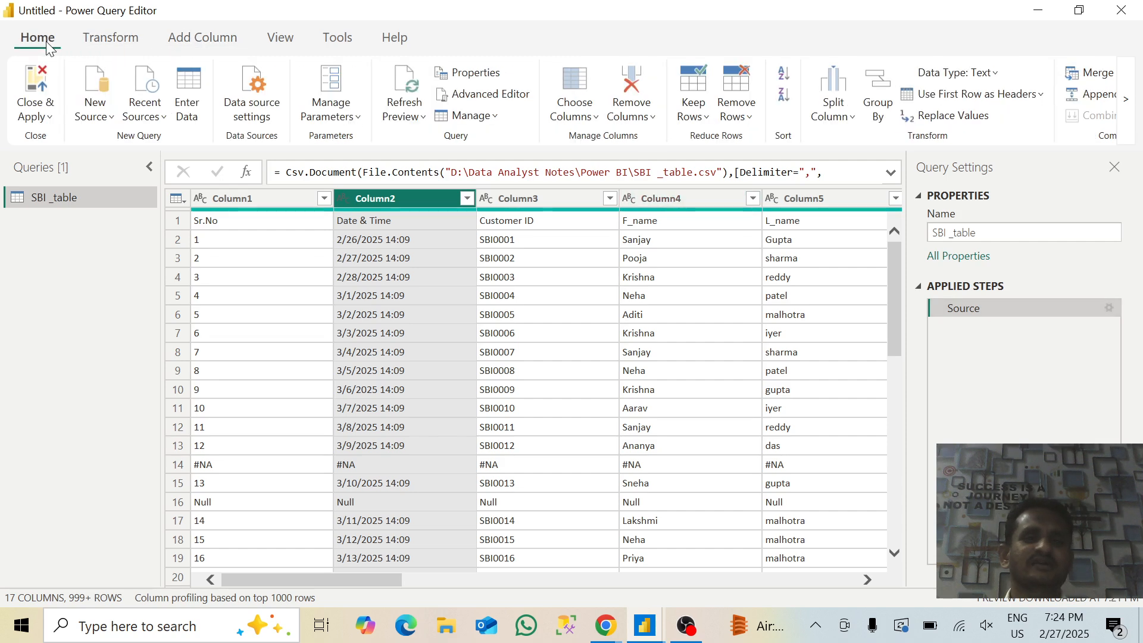
{"action": "left_click", "coordinate": [783, 95]}
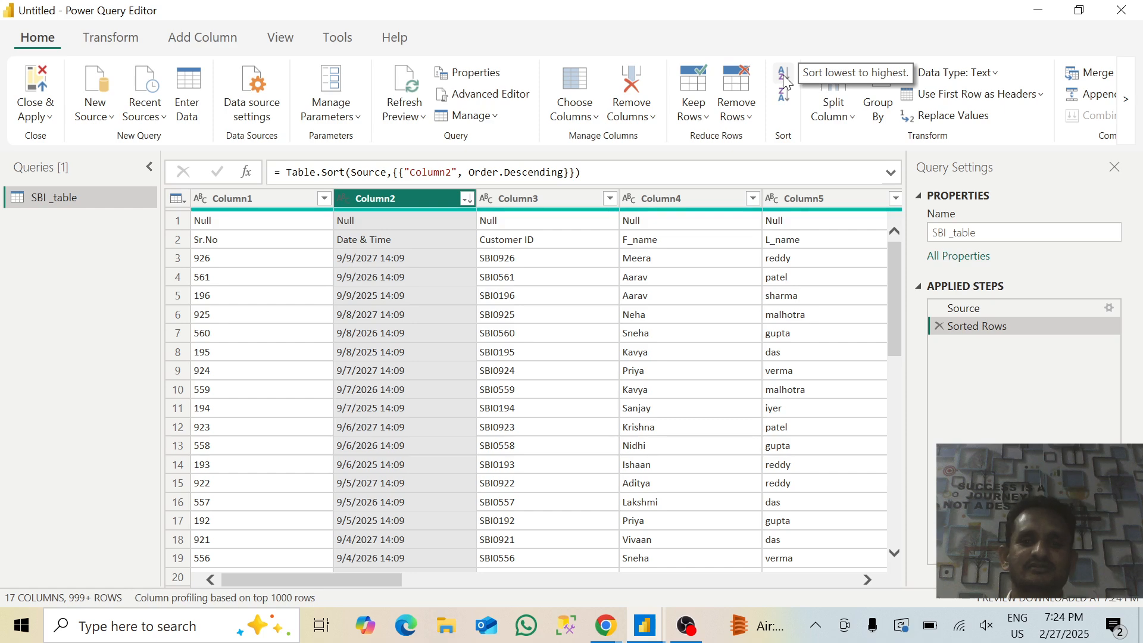
{"action": "left_click", "coordinate": [784, 79]}
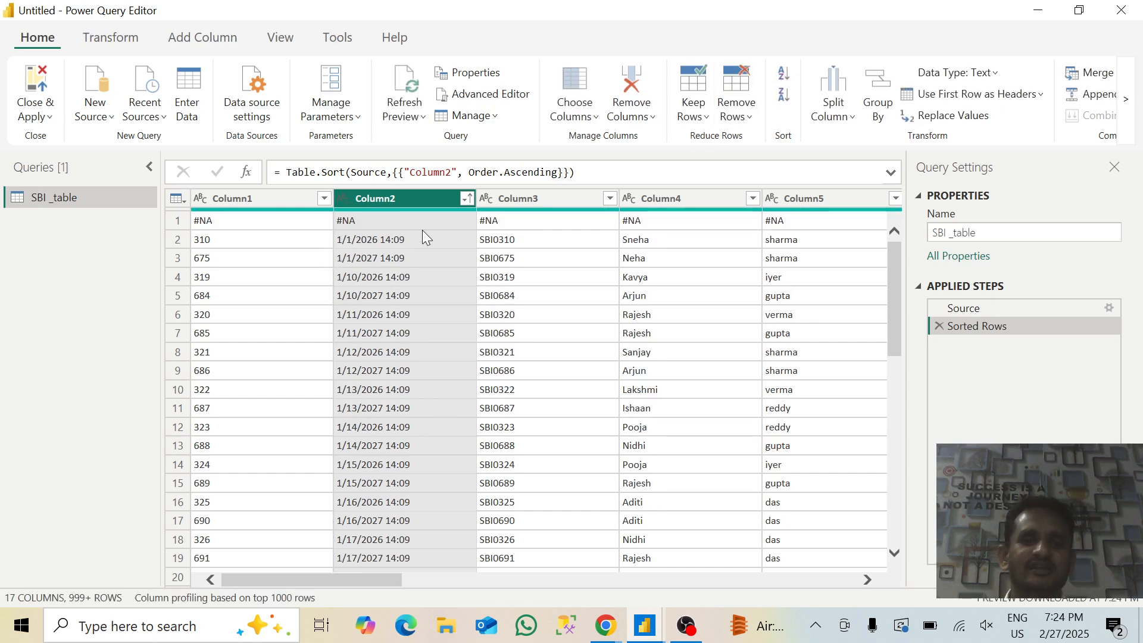
Step: Remove the rows with errors based on Column3
{"action": "left_click", "coordinate": [513, 225]}
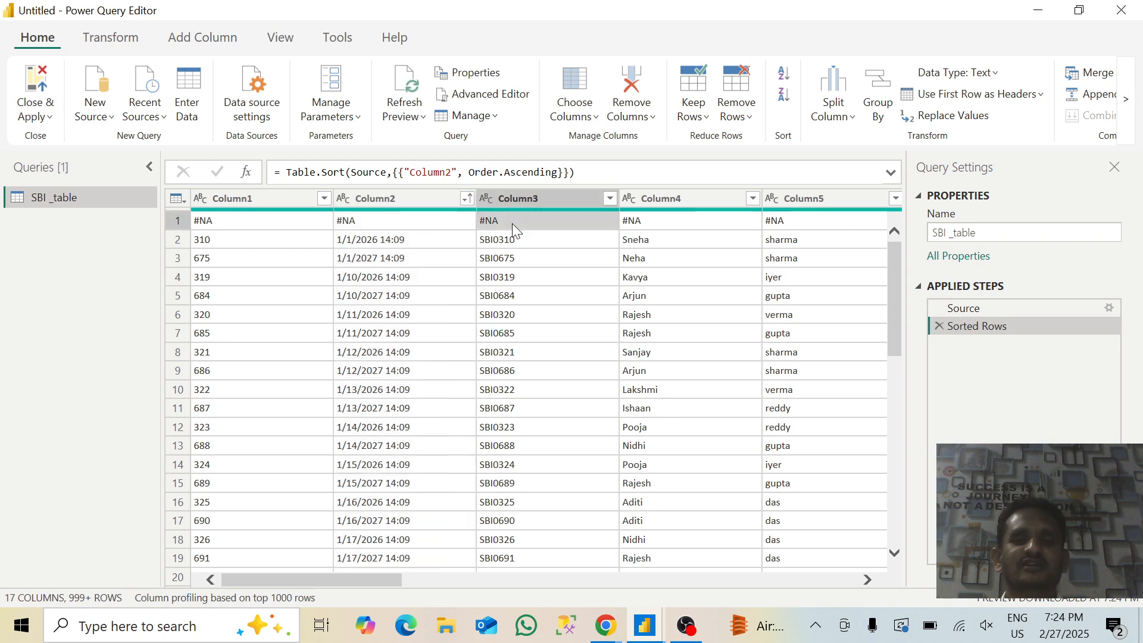
{"action": "left_click", "coordinate": [750, 117]}
{"action": "left_click", "coordinate": [771, 269]}
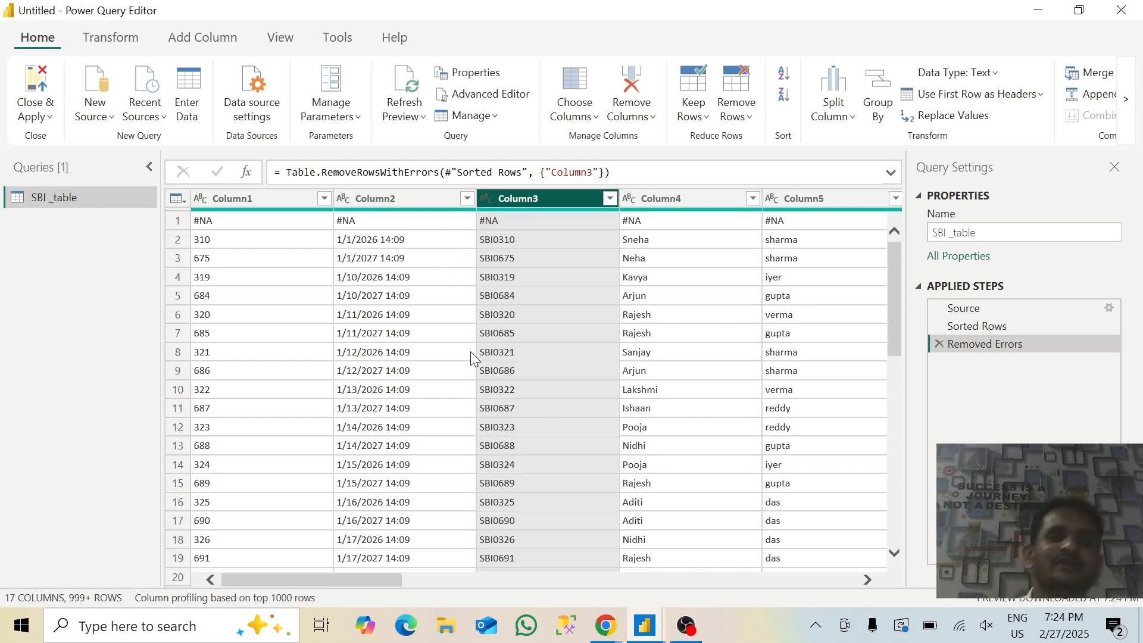
Step: Show the column quality statistics, examine the valid, error and empty shares of the columns, and hide them again
{"action": "left_click", "coordinate": [278, 40]}
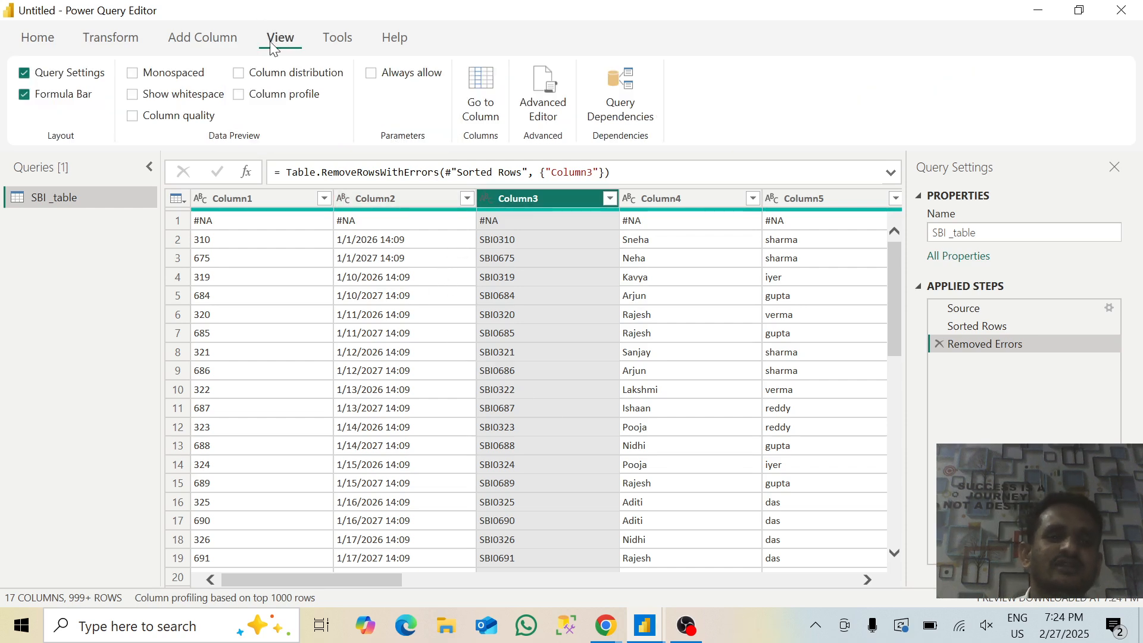
{"action": "left_click", "coordinate": [134, 117]}
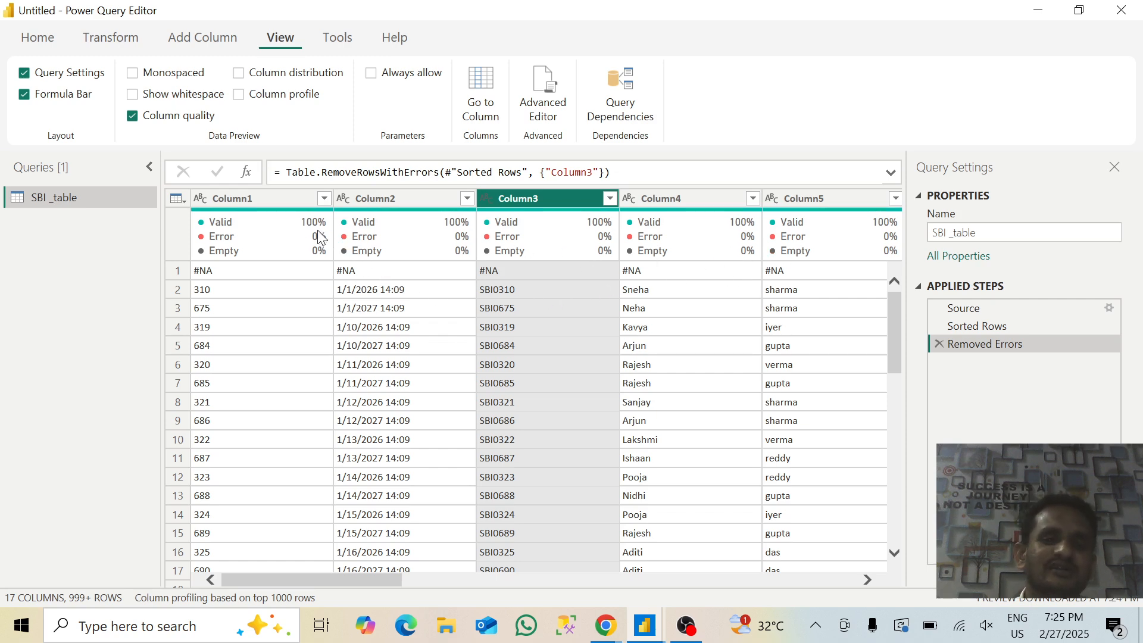
{"action": "mouse_move", "coordinate": [403, 233]}
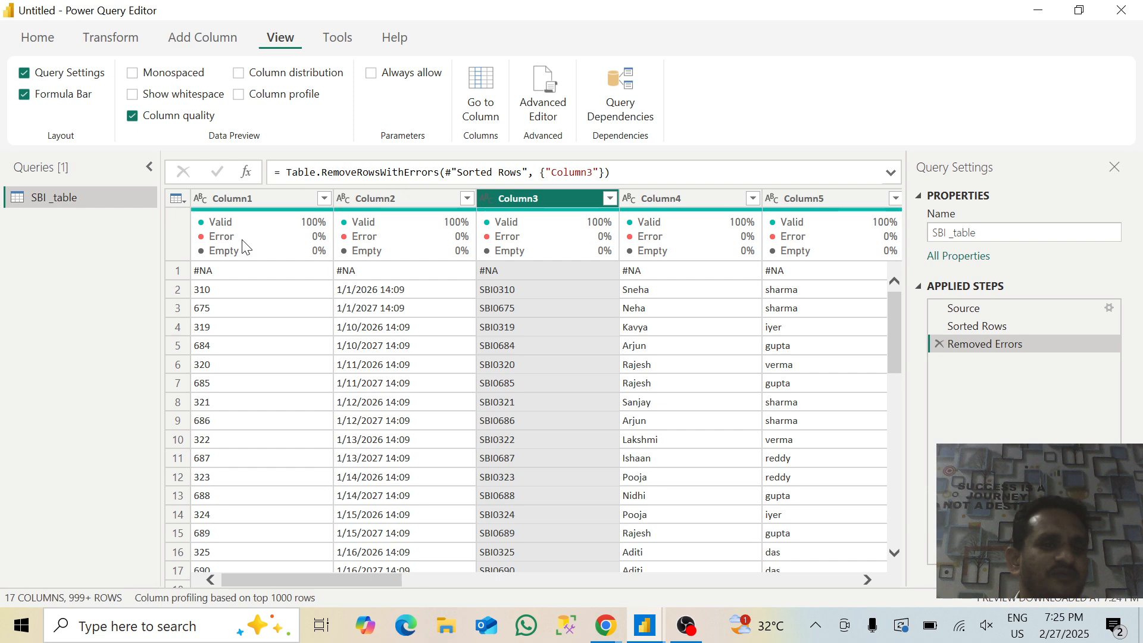
{"action": "mouse_move", "coordinate": [244, 245]}
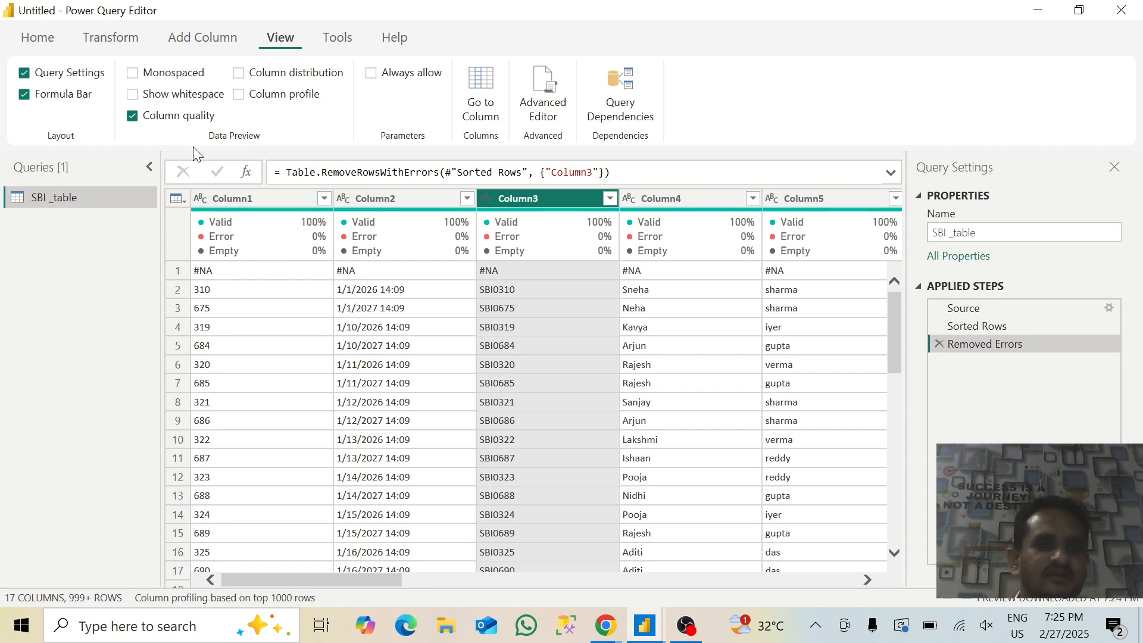
{"action": "left_click", "coordinate": [137, 116]}
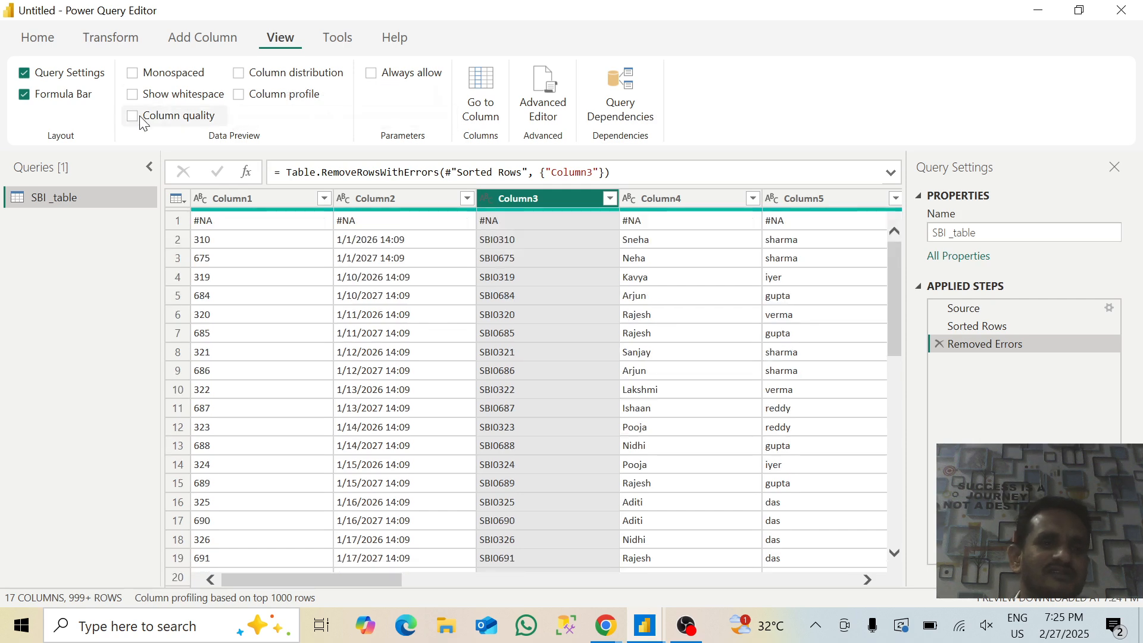
Step: Try out the Monospaced, Query Settings, Formula Bar and Show whitespace display options, restoring each to its original state
{"action": "left_click", "coordinate": [134, 72]}
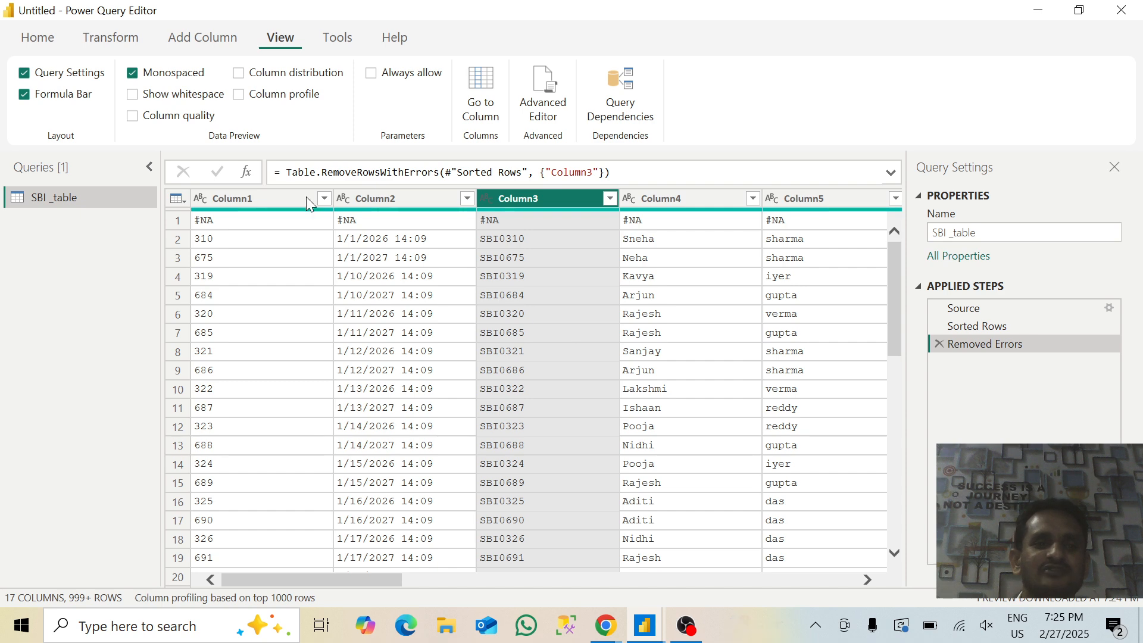
{"action": "left_click", "coordinate": [132, 74]}
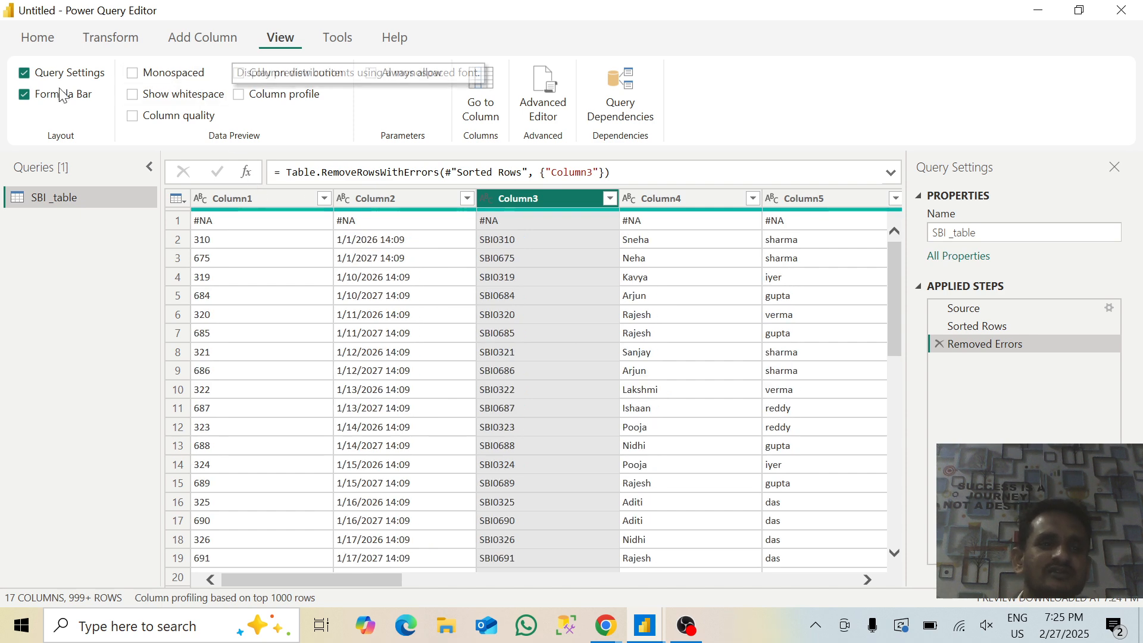
{"action": "left_click", "coordinate": [24, 73]}
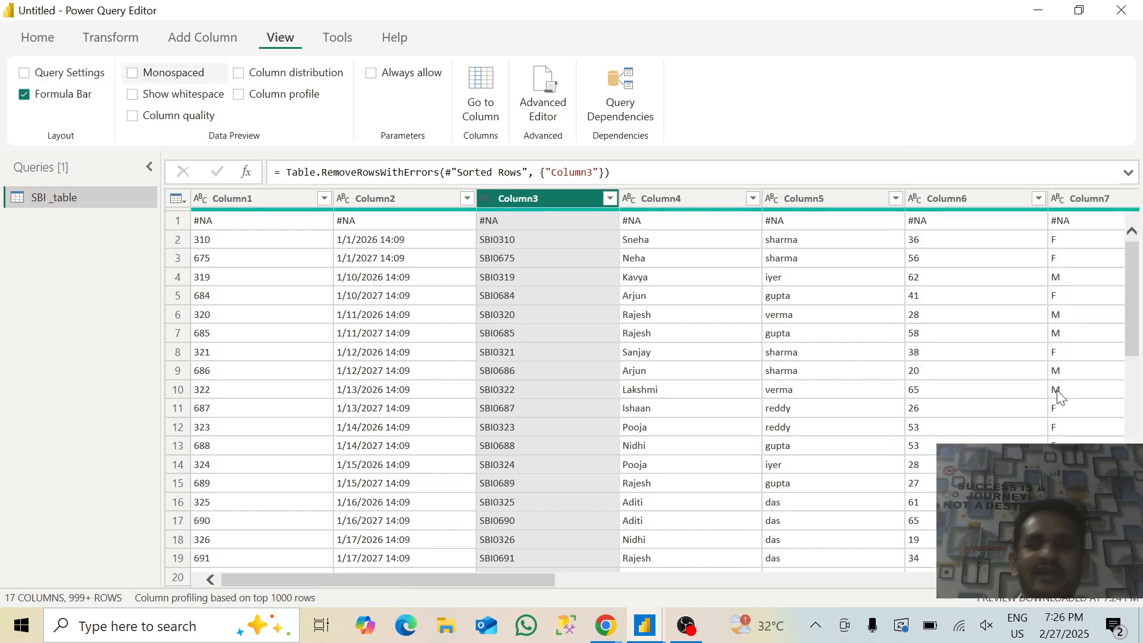
{"action": "left_click", "coordinate": [23, 73]}
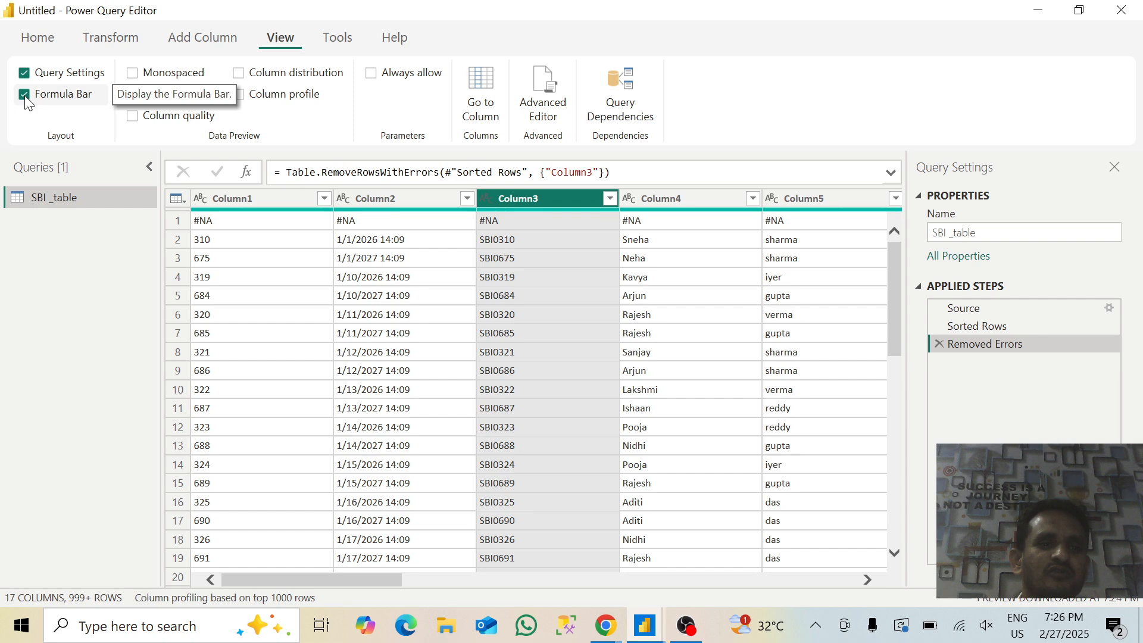
{"action": "left_click", "coordinate": [25, 97]}
{"action": "left_click", "coordinate": [24, 95]}
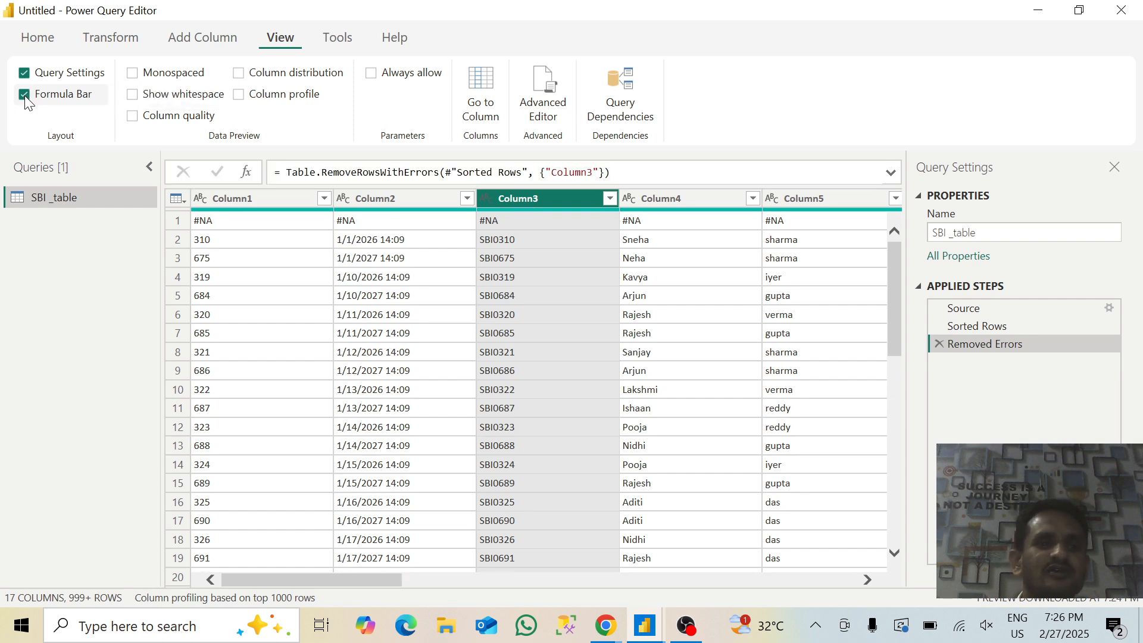
{"action": "left_click", "coordinate": [132, 98]}
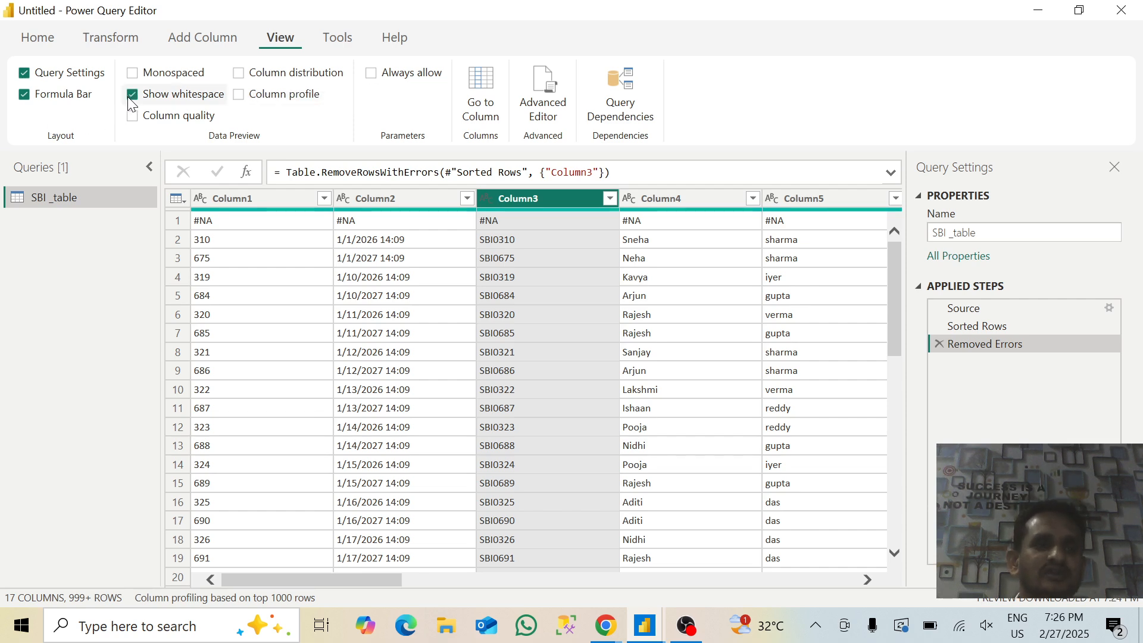
{"action": "left_click", "coordinate": [134, 95]}
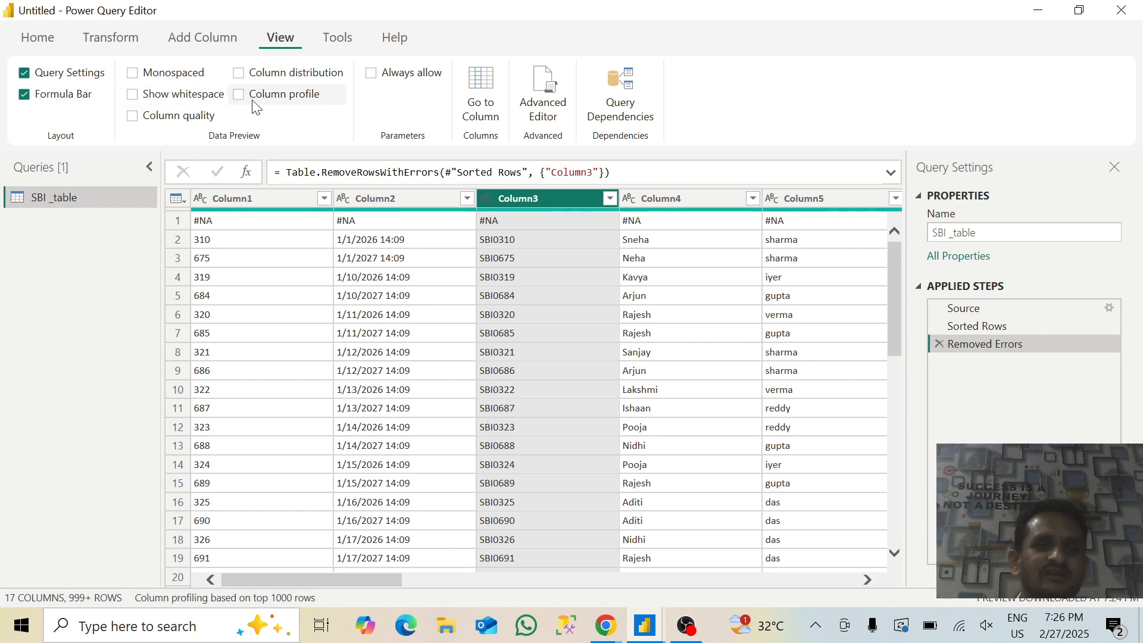
Step: Show the column distribution and examine the distinct and unique value statistics of Column2 and Column4
{"action": "left_click", "coordinate": [241, 77]}
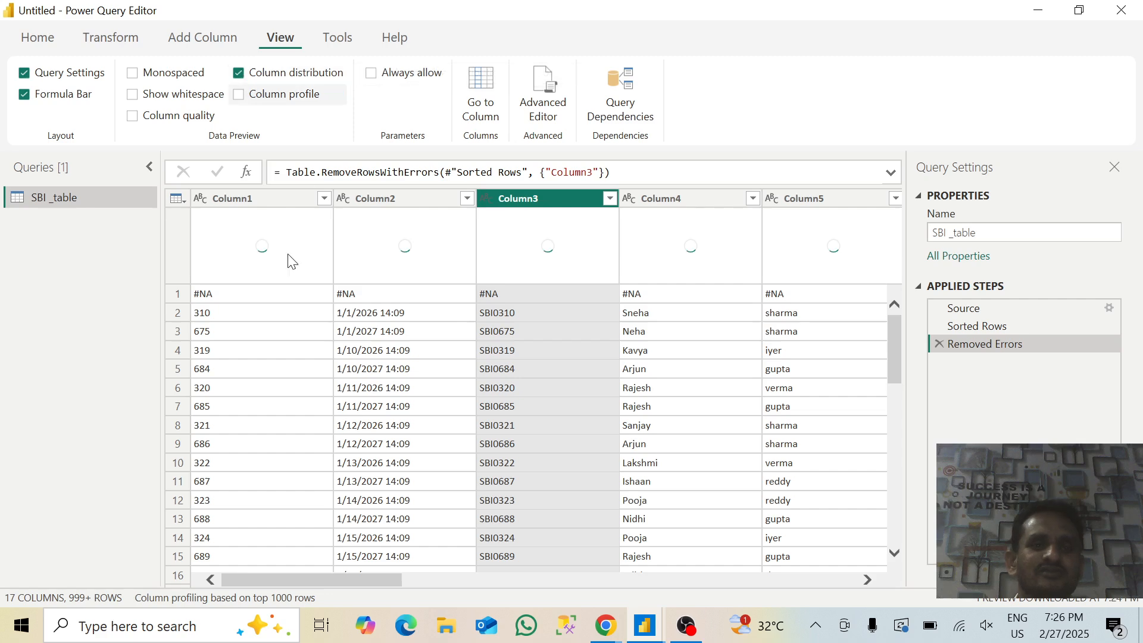
{"action": "mouse_move", "coordinate": [264, 278]}
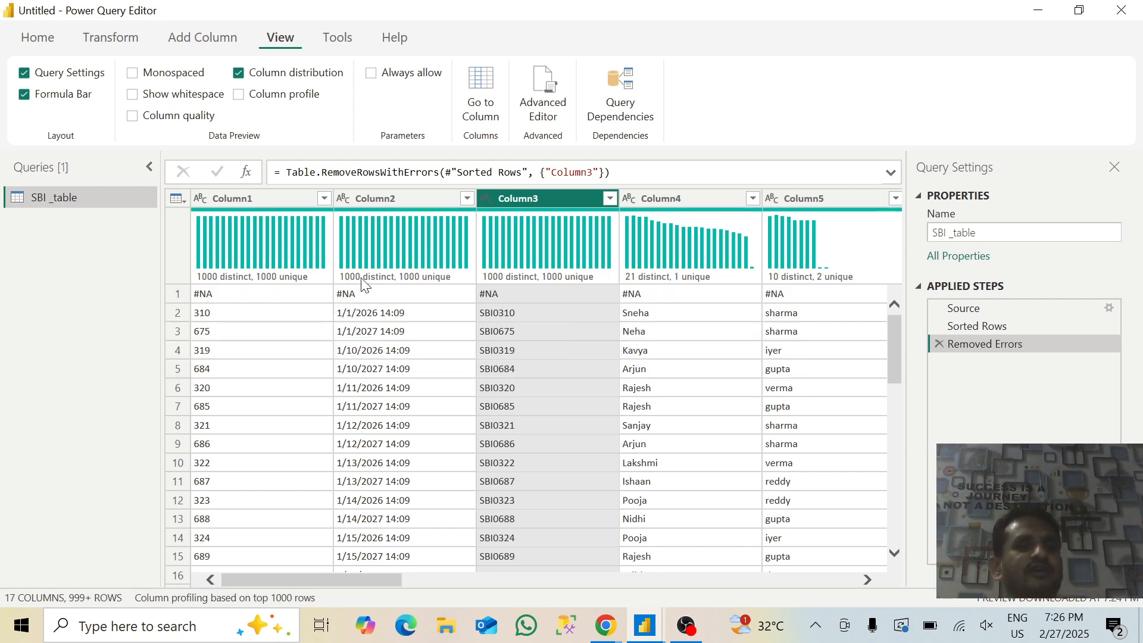
{"action": "mouse_move", "coordinate": [344, 285]}
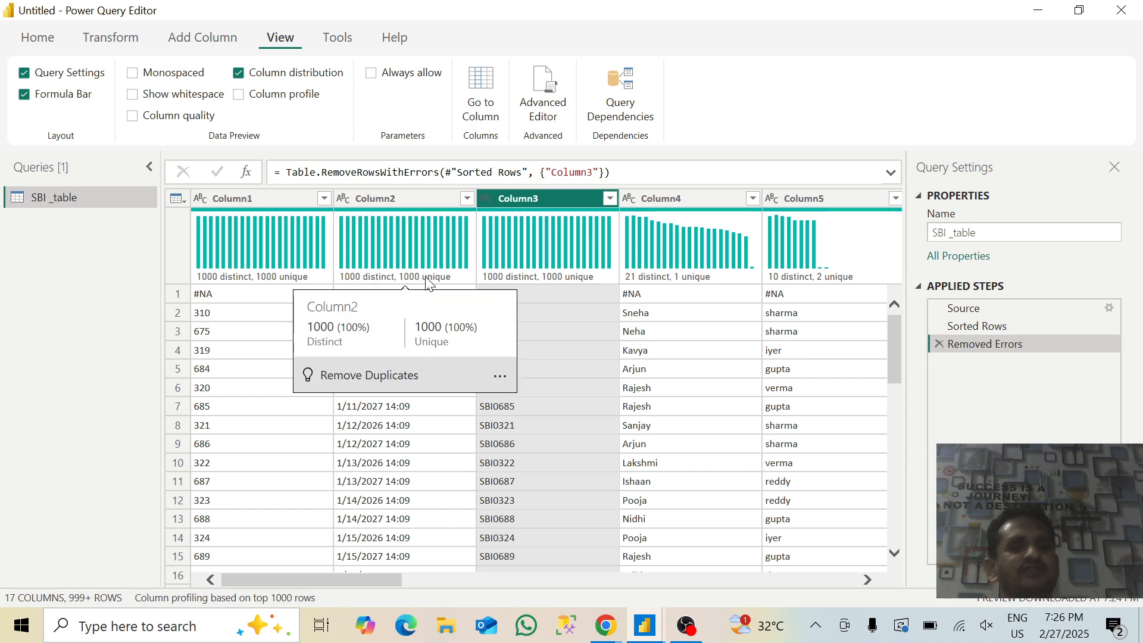
{"action": "left_click", "coordinate": [684, 257]}
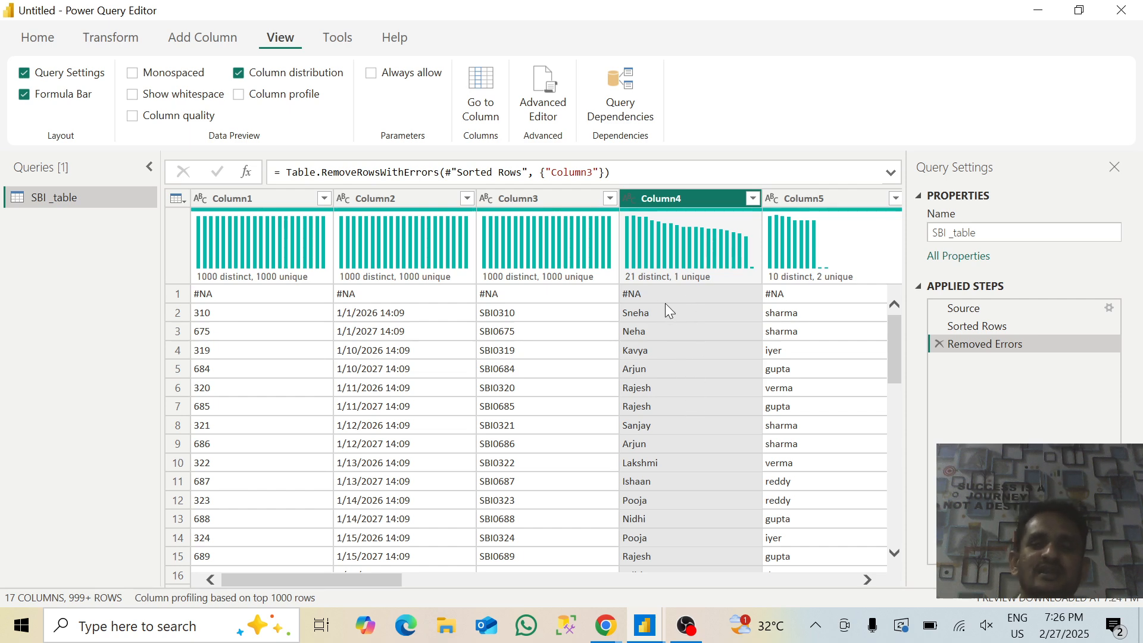
{"action": "mouse_move", "coordinate": [640, 277]}
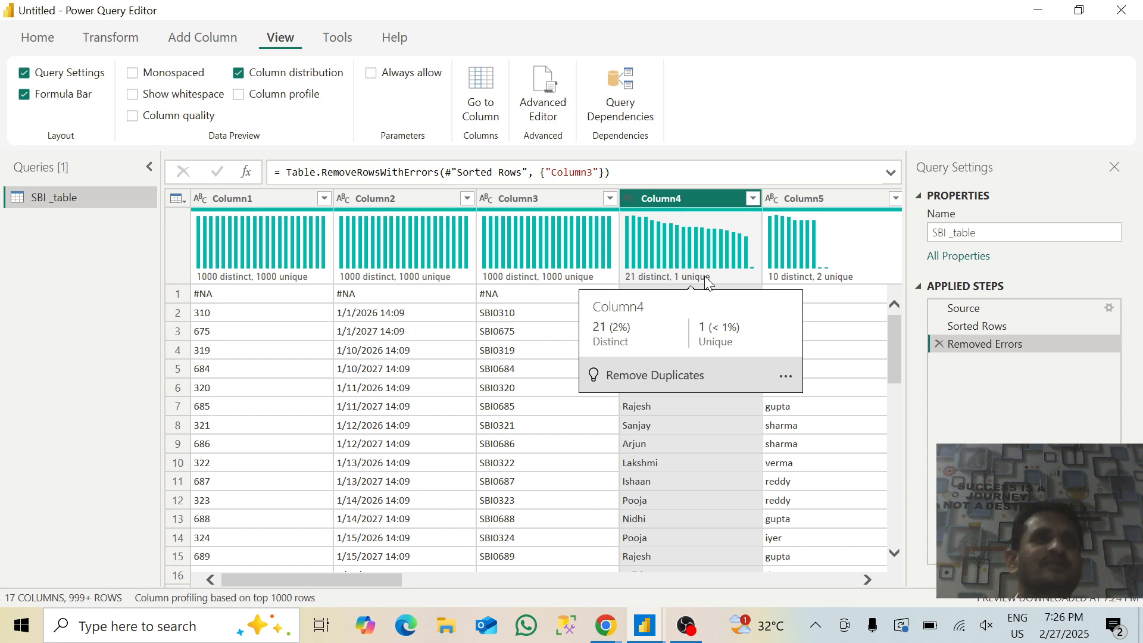
Step: Filter Column4 to keep only the rows with the first customer name listed after #NA
{"action": "left_click", "coordinate": [752, 198]}
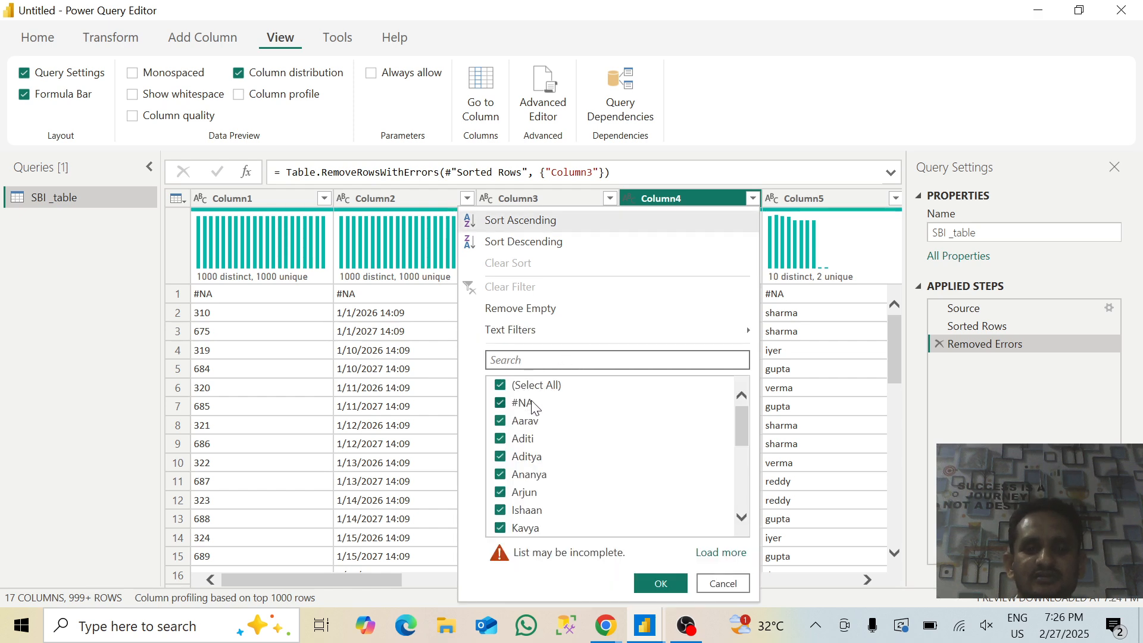
{"action": "left_click", "coordinate": [502, 386]}
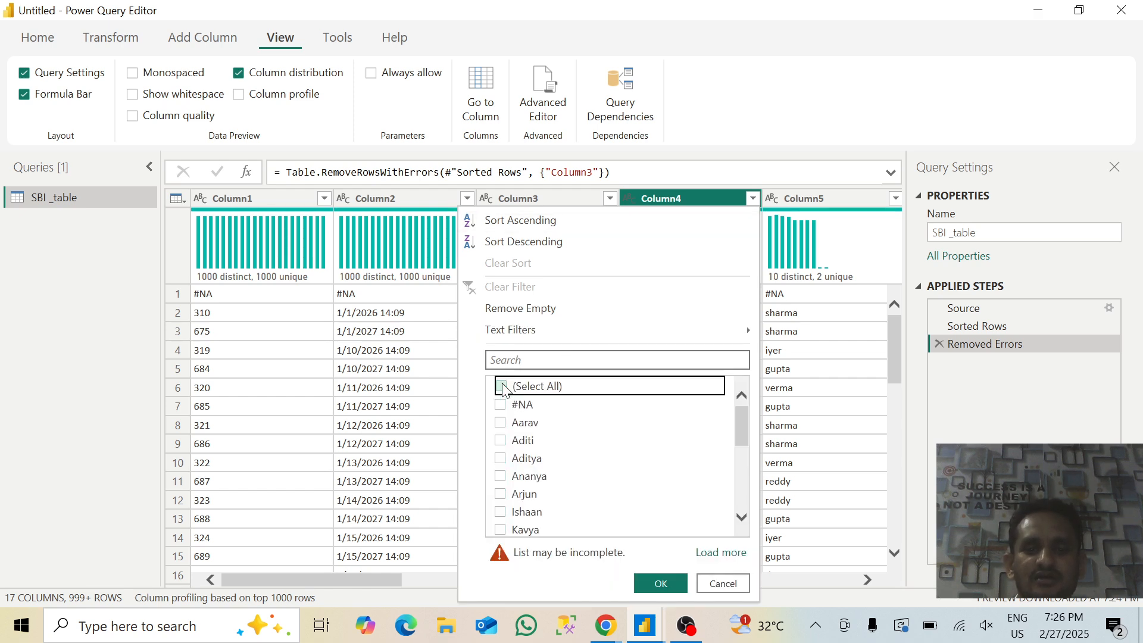
{"action": "left_click", "coordinate": [502, 422]}
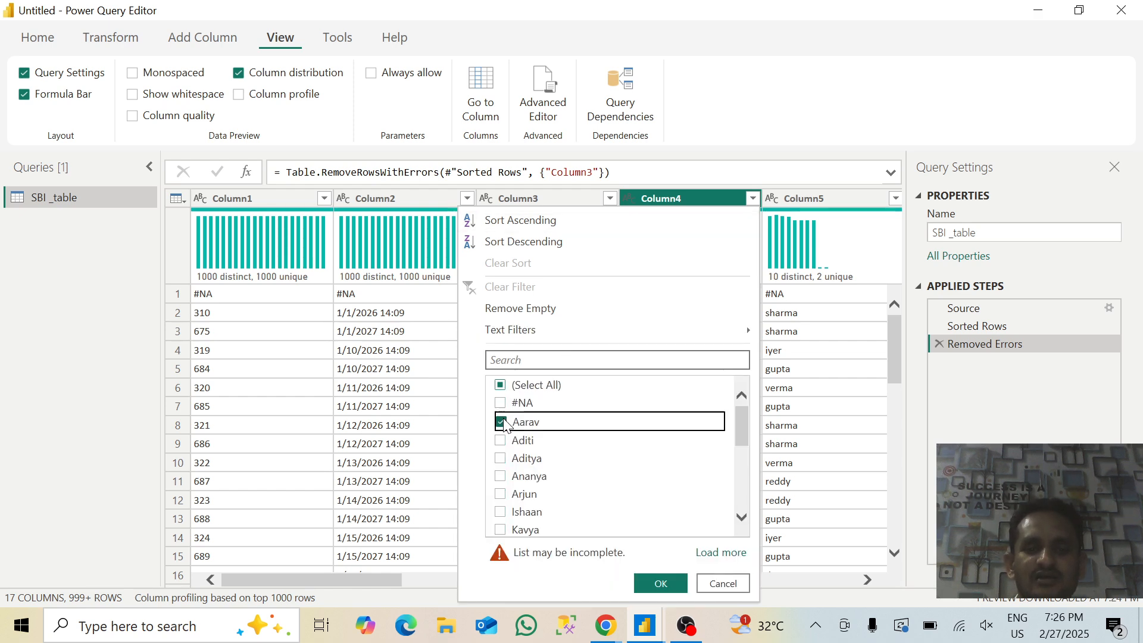
{"action": "left_click", "coordinate": [659, 583]}
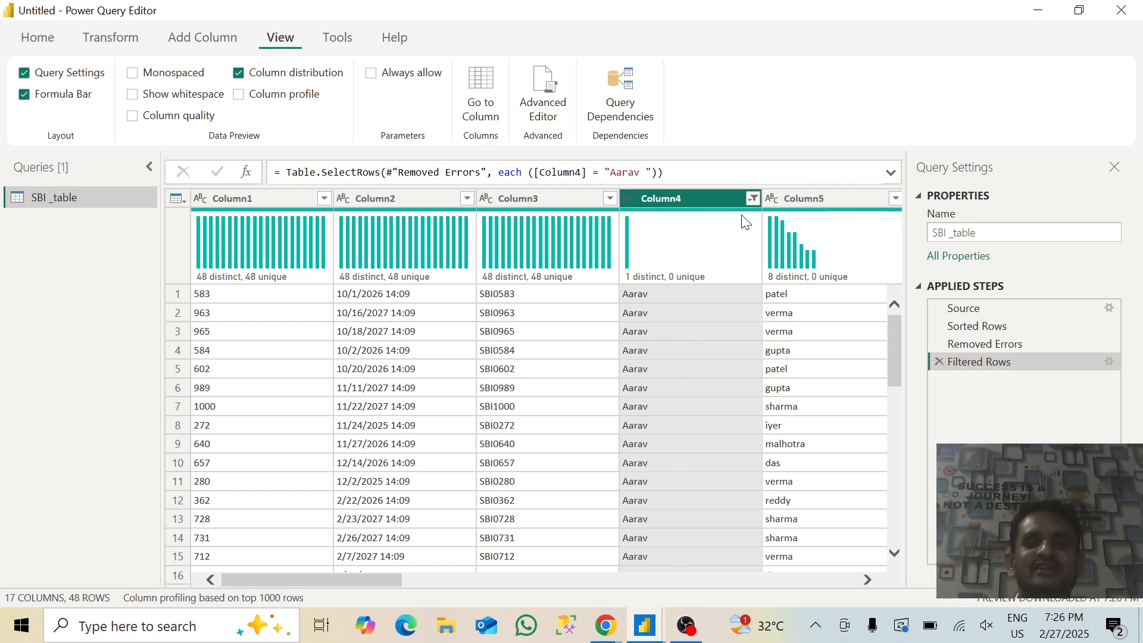
Step: Filter Column4 to keep only the #NA rows
{"action": "left_click", "coordinate": [753, 199]}
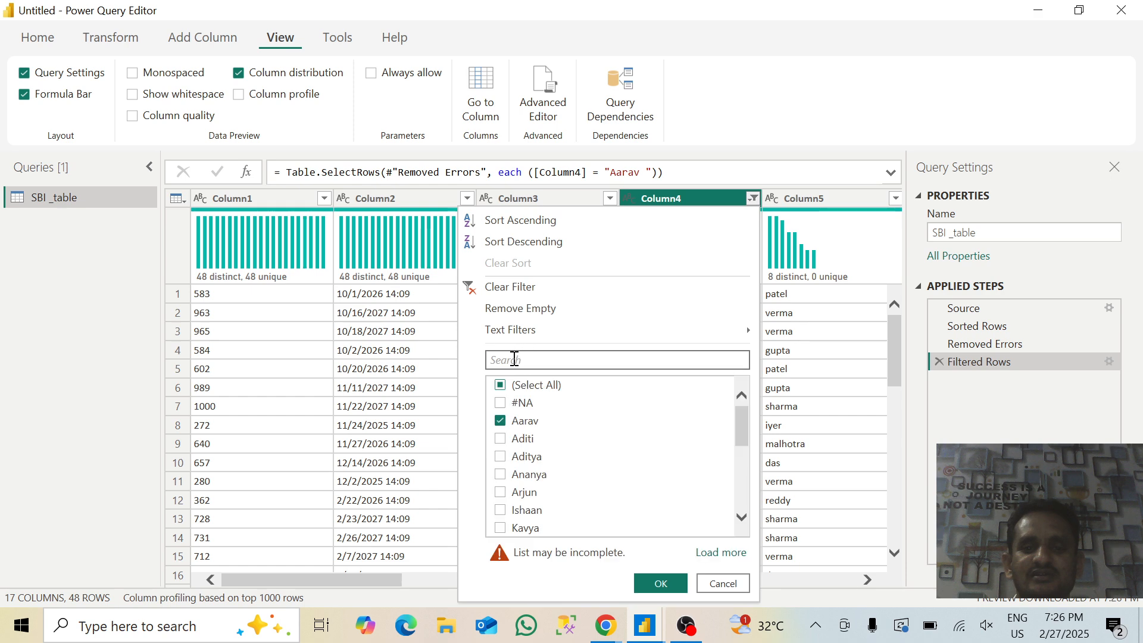
{"action": "left_click", "coordinate": [505, 387]}
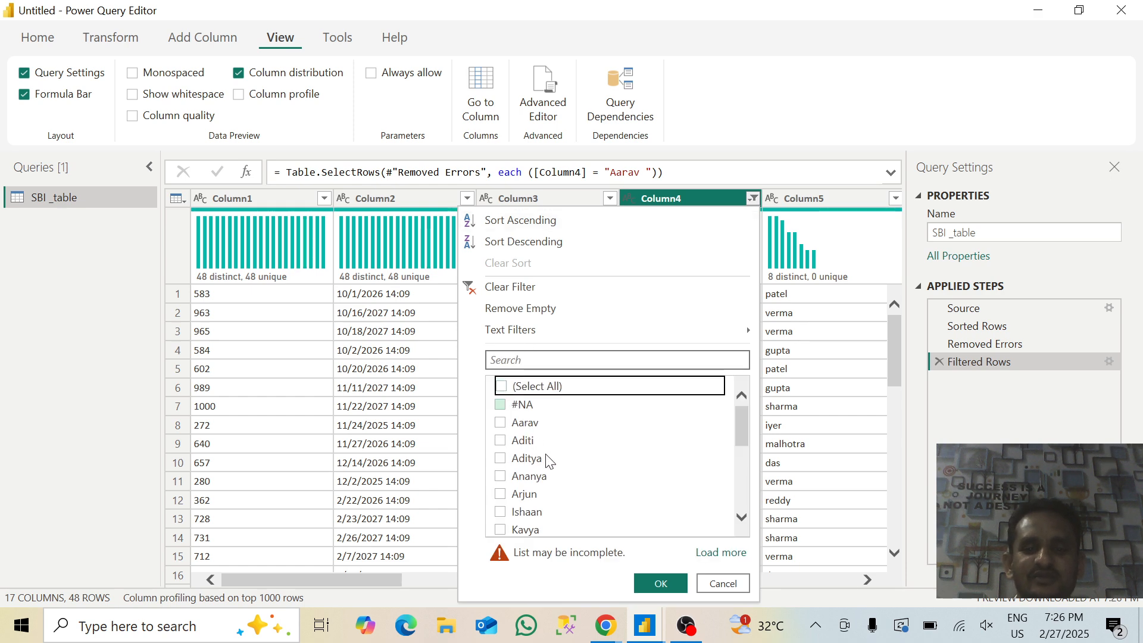
{"action": "left_click", "coordinate": [501, 404]}
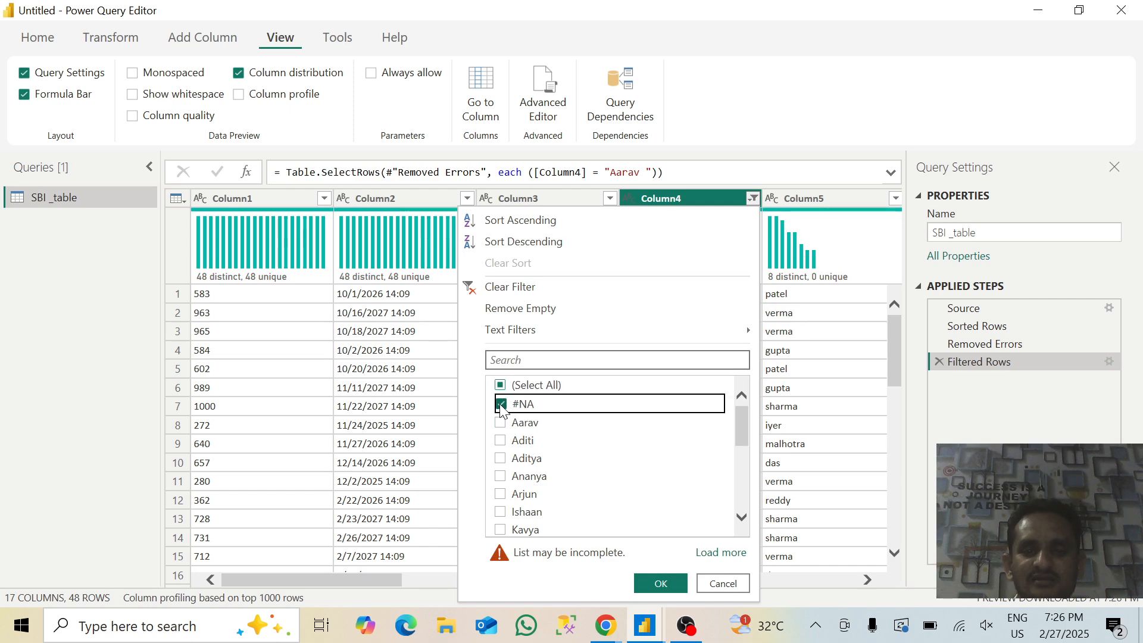
{"action": "left_click", "coordinate": [501, 405]}
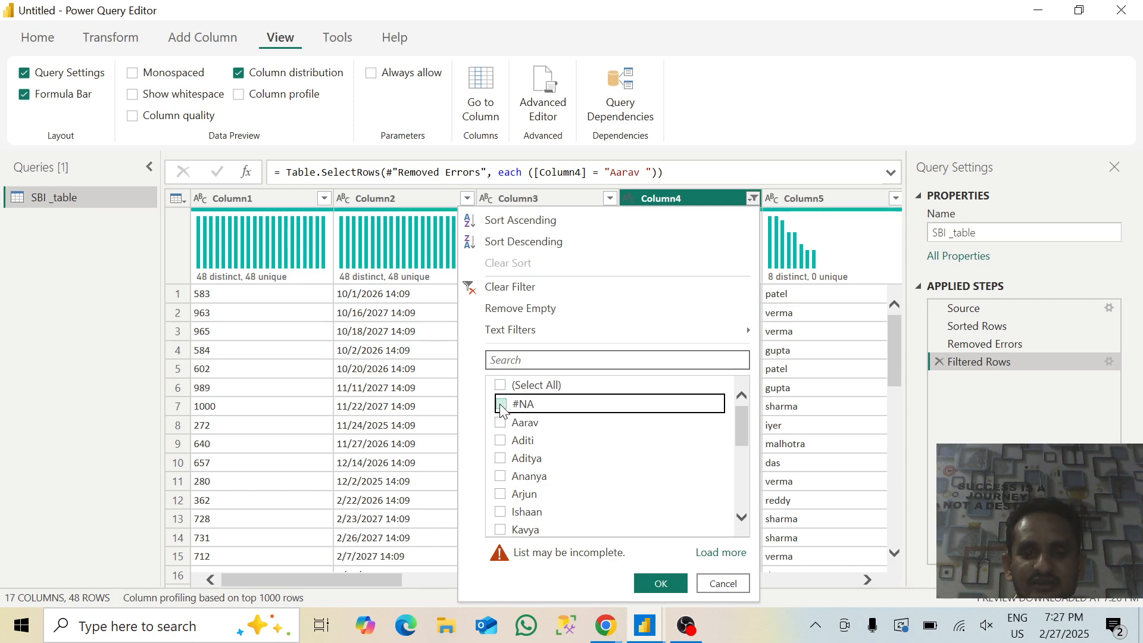
{"action": "left_click", "coordinate": [501, 405]}
{"action": "left_click", "coordinate": [501, 389]}
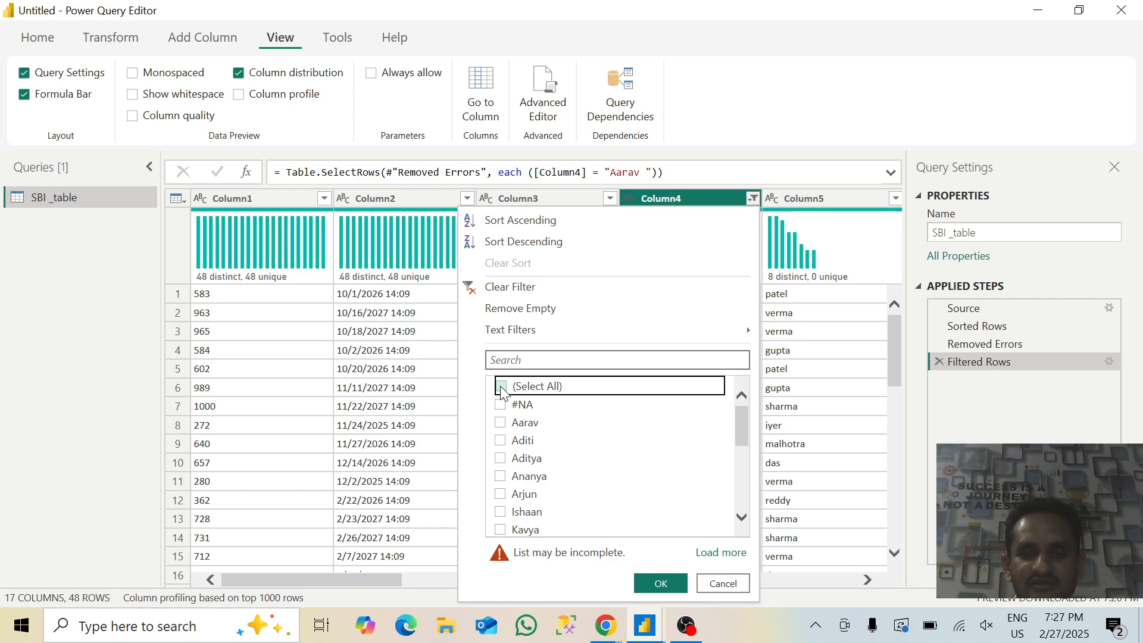
{"action": "left_click", "coordinate": [502, 388]}
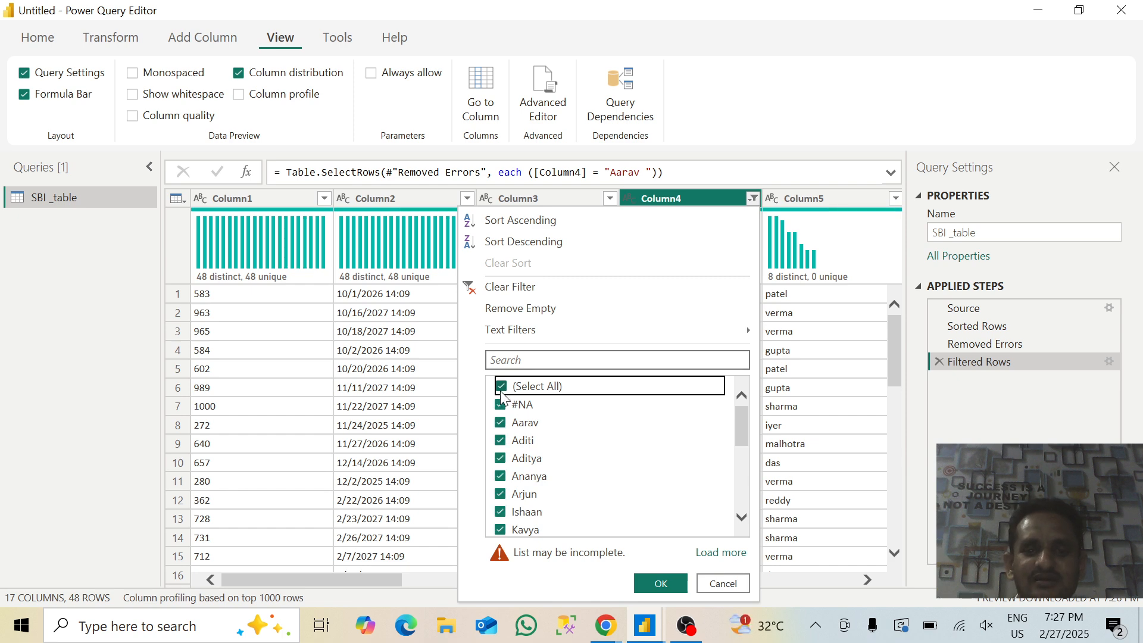
{"action": "left_click", "coordinate": [502, 390]}
{"action": "left_click", "coordinate": [501, 405]}
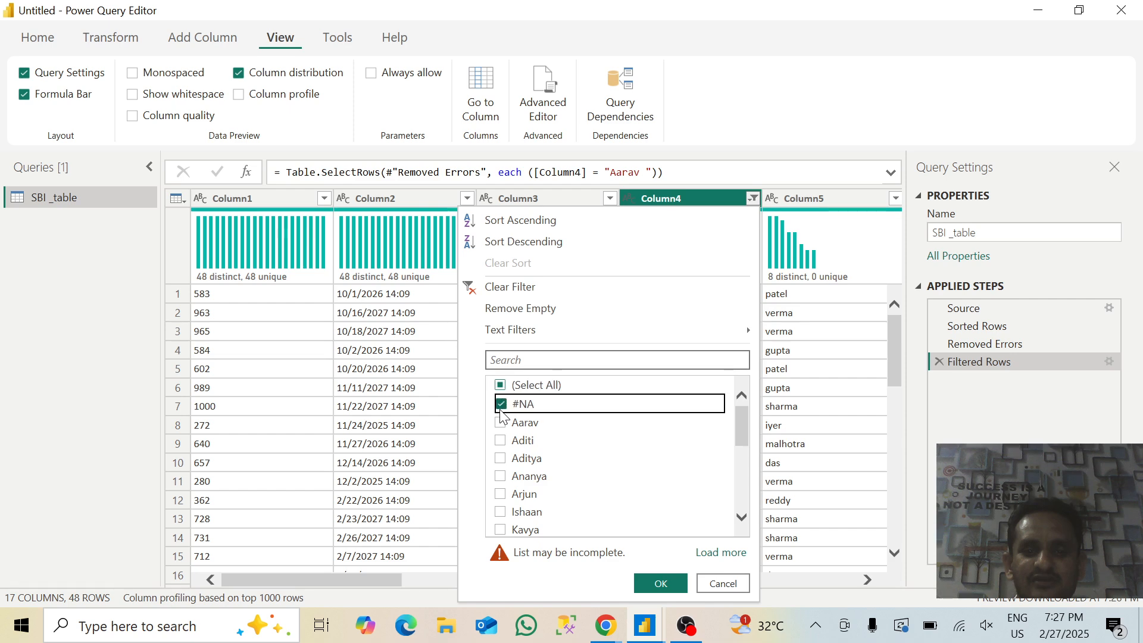
{"action": "left_click", "coordinate": [651, 583]}
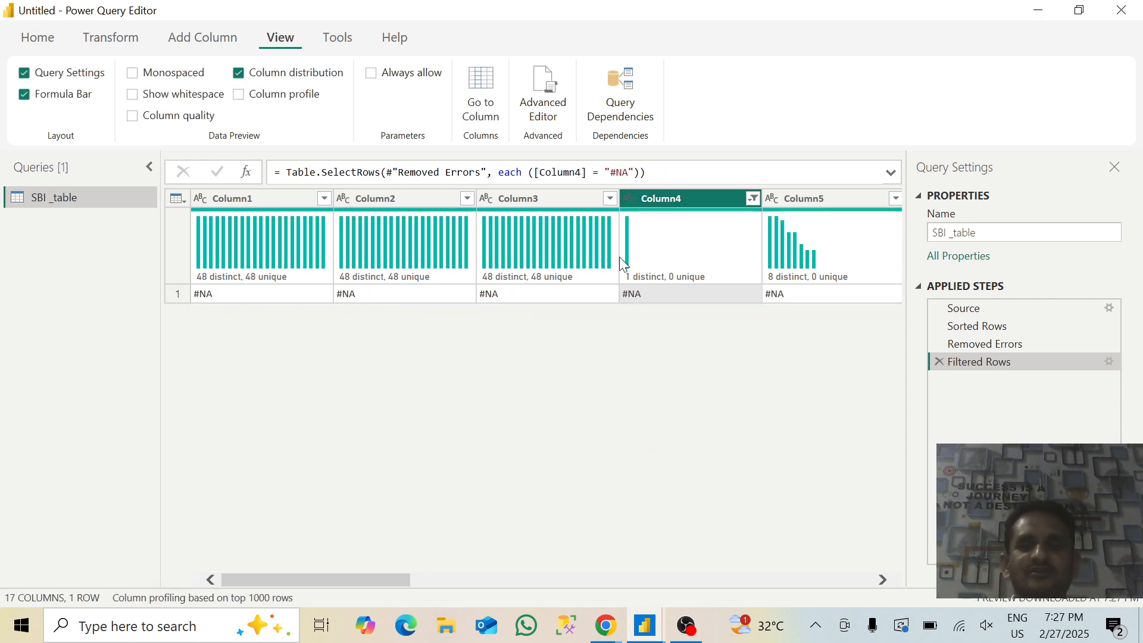
Step: Reset the Column4 filter to include all of its values
{"action": "left_click", "coordinate": [753, 198]}
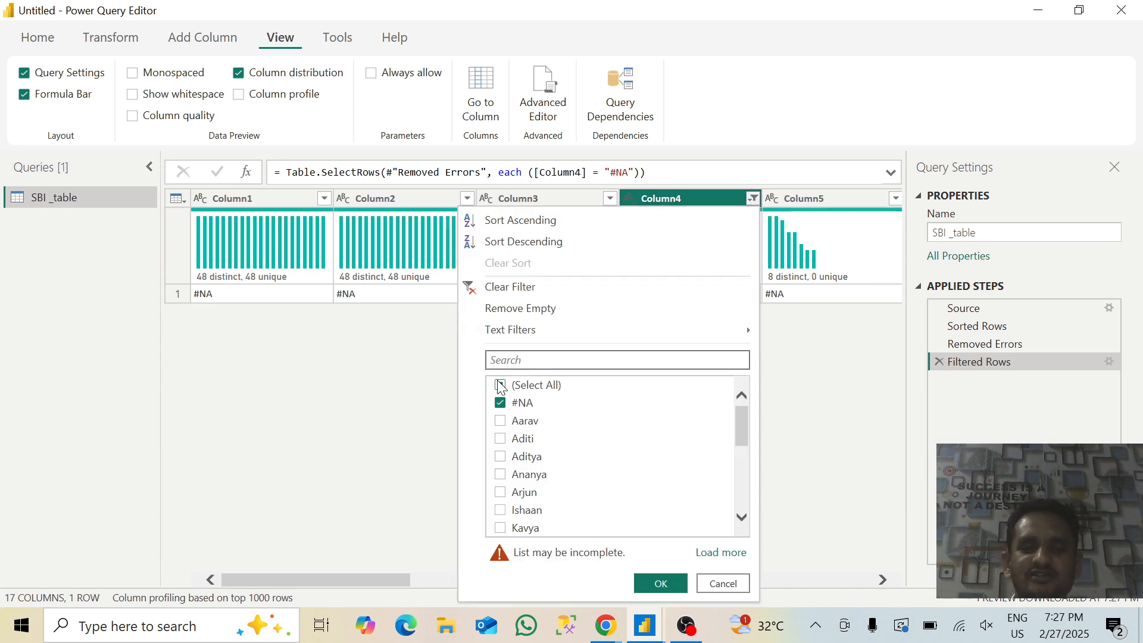
{"action": "left_click", "coordinate": [524, 385]}
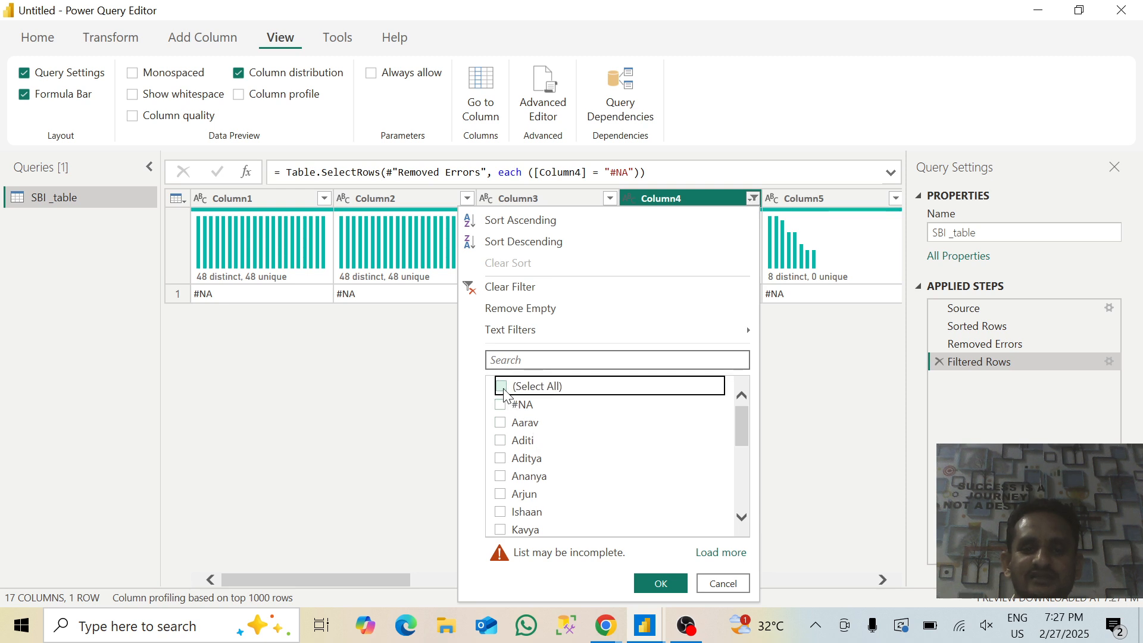
{"action": "left_click", "coordinate": [502, 388]}
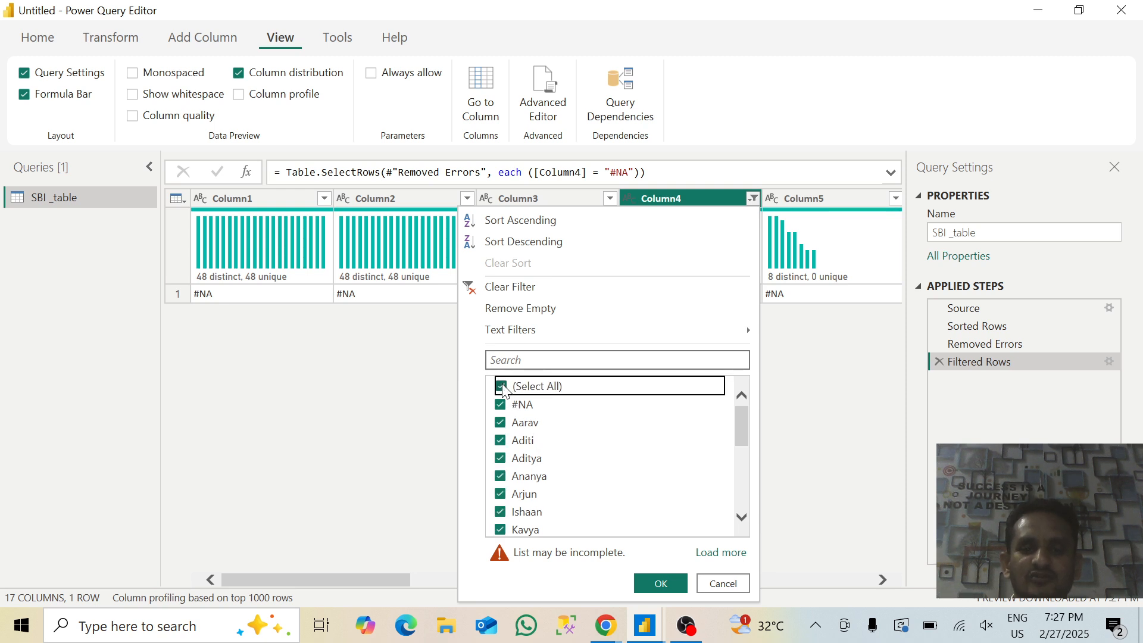
{"action": "left_click", "coordinate": [660, 583]}
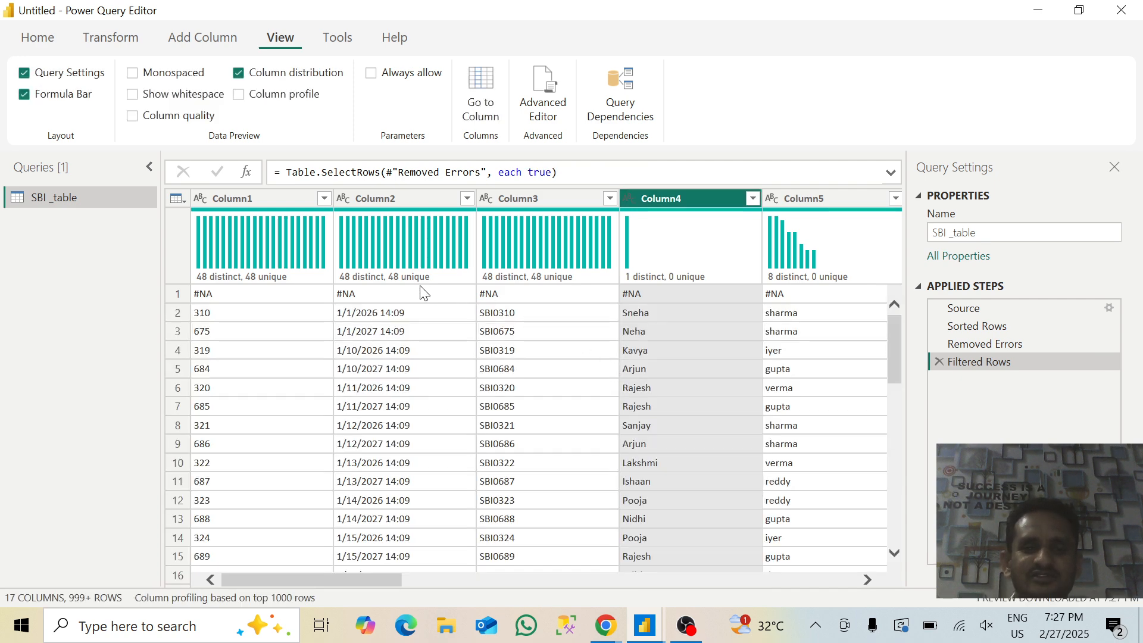
Step: Examine the first row's field values and hide the column distribution
{"action": "left_click", "coordinate": [178, 295]}
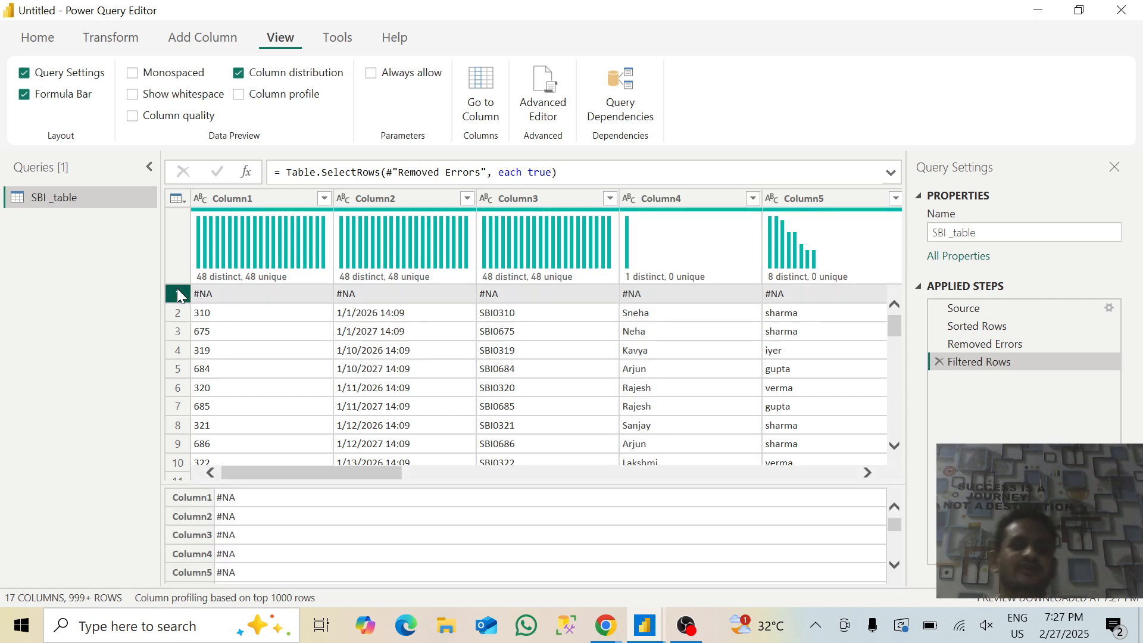
{"action": "left_click", "coordinate": [238, 73]}
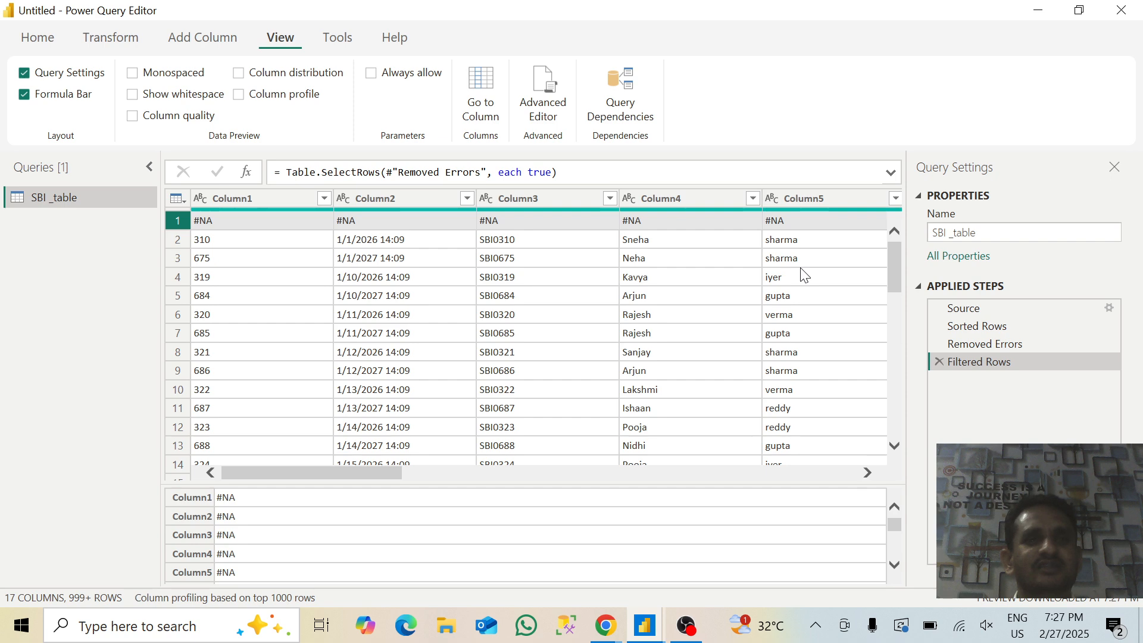
Step: Try out the column profile display with Column2 selected, and turn it off again
{"action": "left_click", "coordinate": [239, 95]}
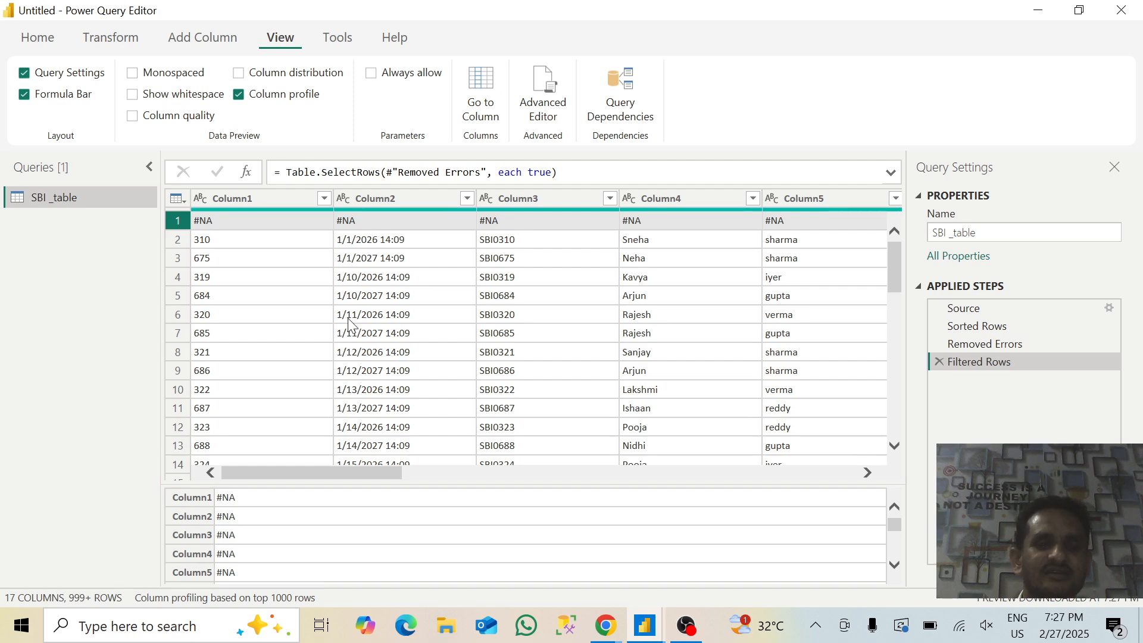
{"action": "left_click", "coordinate": [388, 229]}
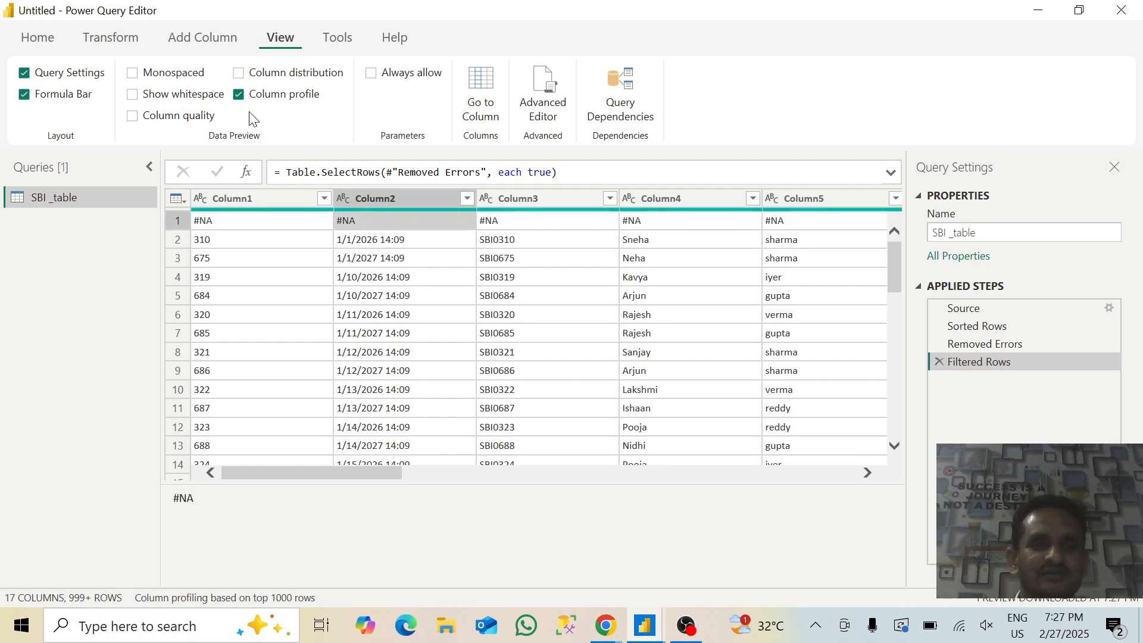
{"action": "left_click", "coordinate": [241, 96]}
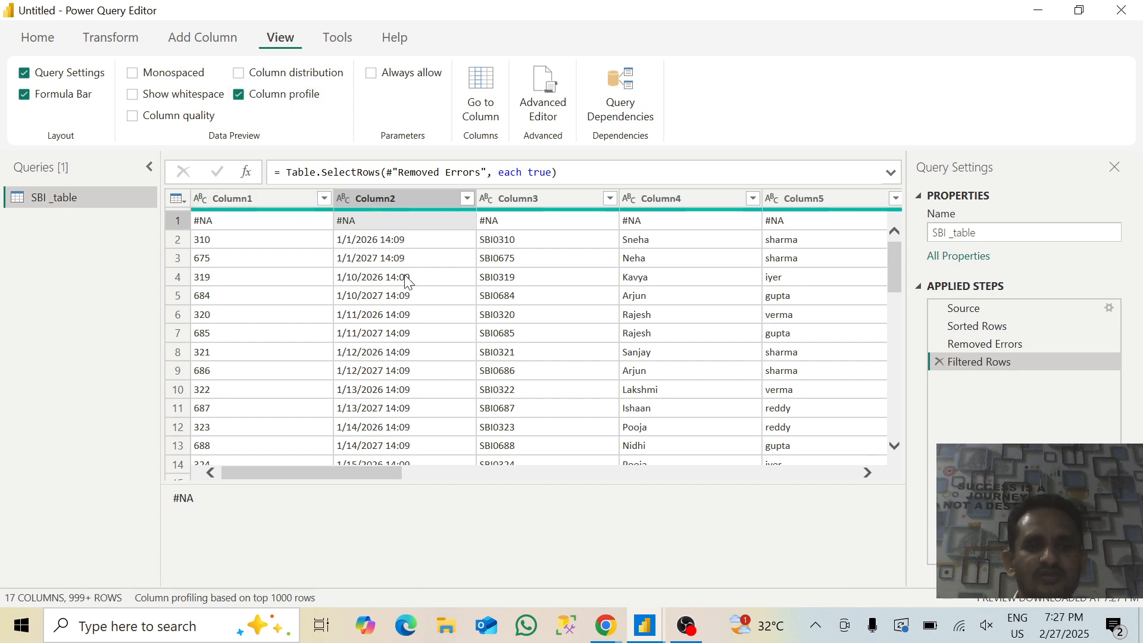
{"action": "left_click", "coordinate": [241, 102]}
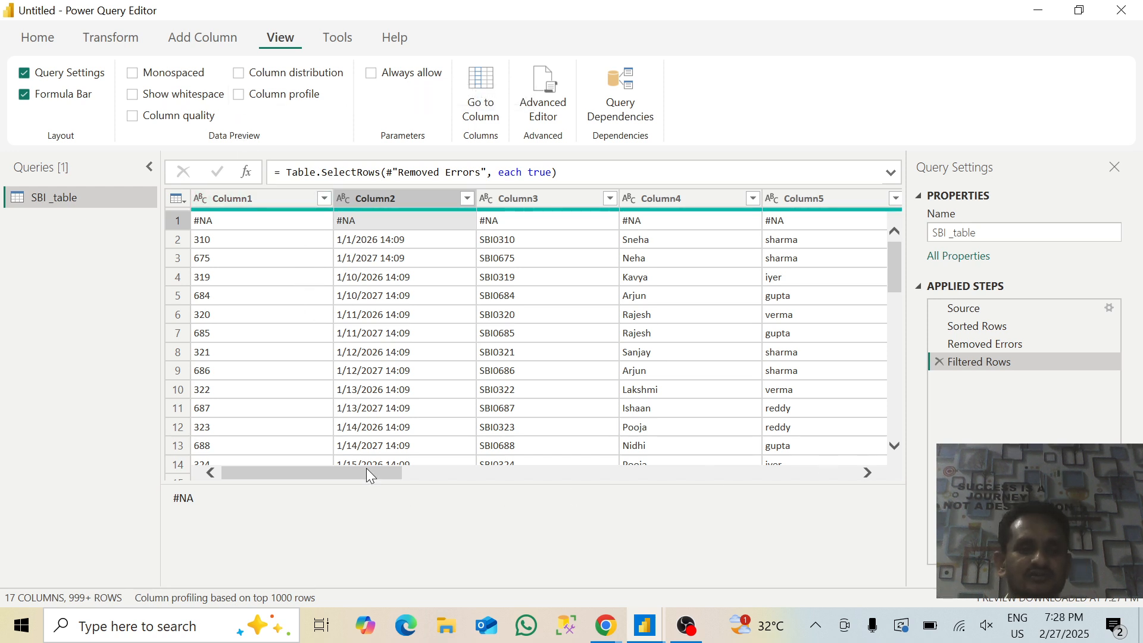
Step: Delete the Filtered Rows and Removed Errors steps from the SBI _table query
{"action": "left_click", "coordinate": [245, 195]}
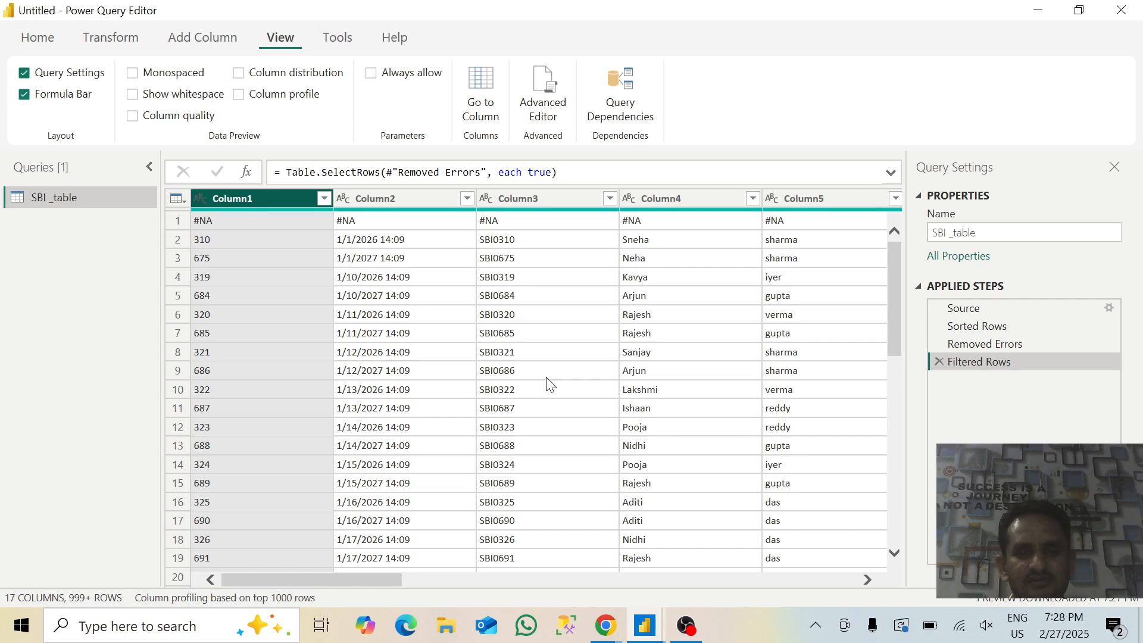
{"action": "left_click_drag", "start_coordinate": [345, 578], "coordinate": [632, 562]}
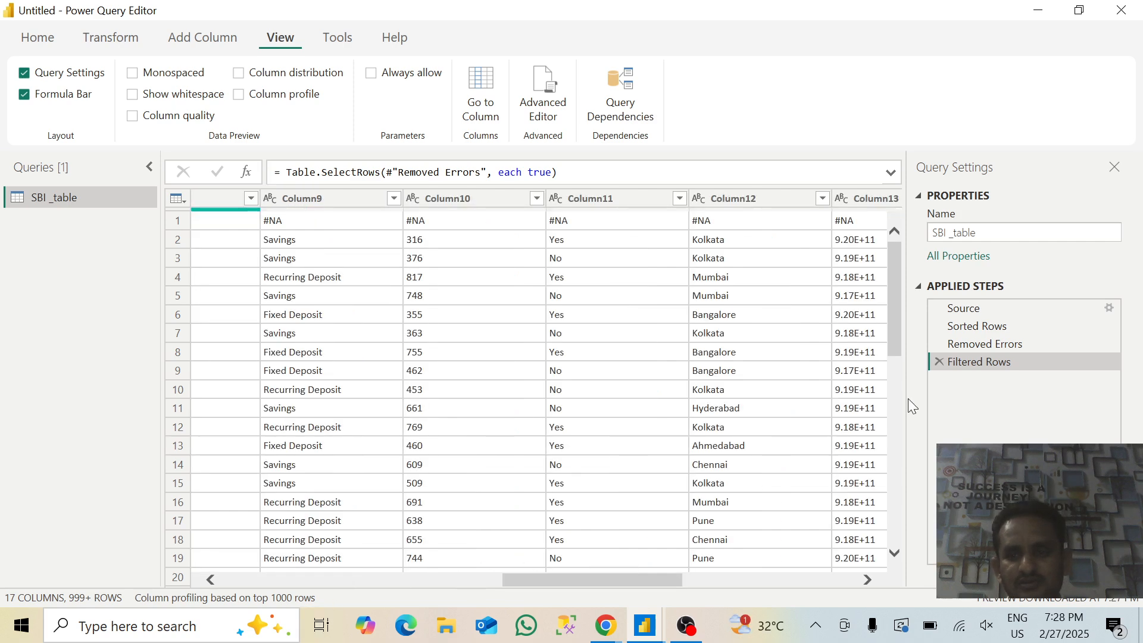
{"action": "left_click", "coordinate": [939, 360]}
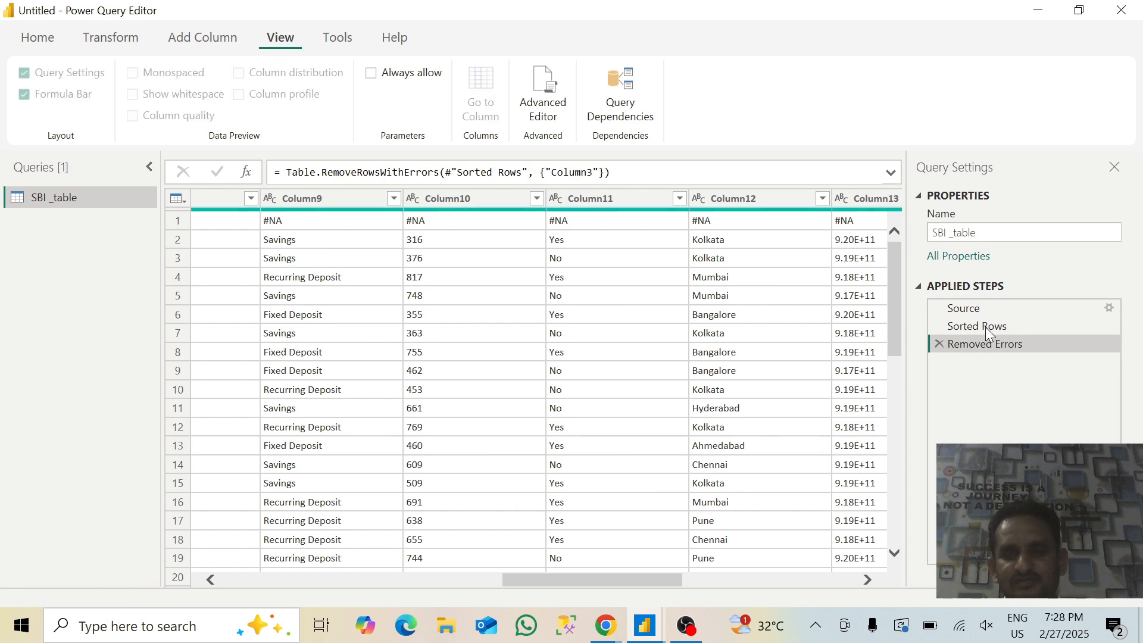
{"action": "left_click", "coordinate": [939, 343]}
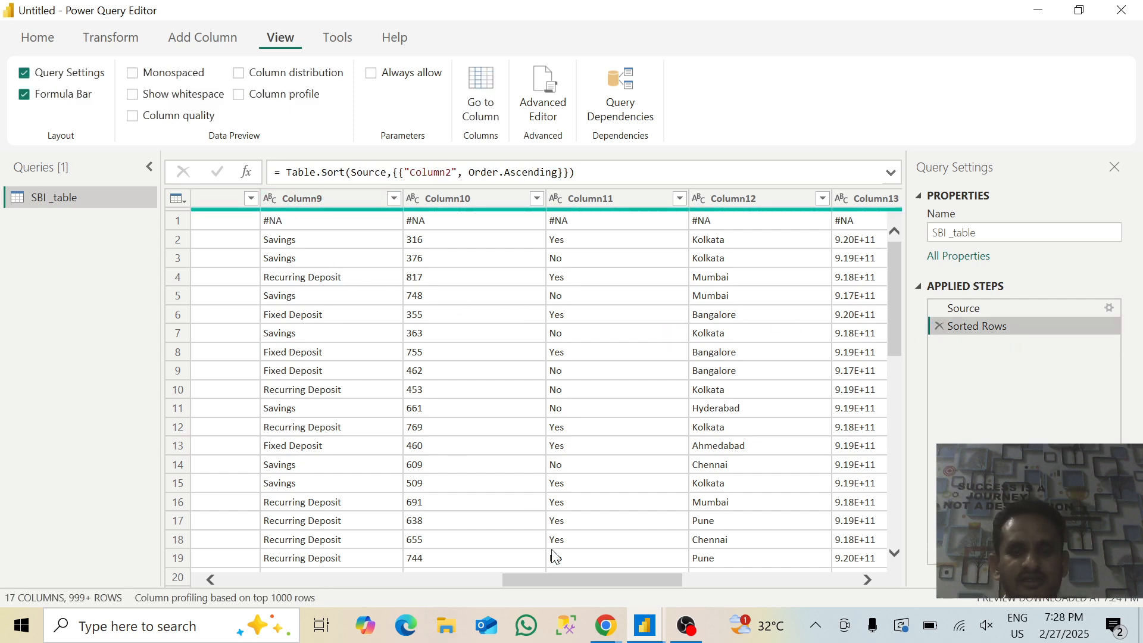
Step: Promote the first row of the SBI _table query to column headers
{"action": "left_click_drag", "start_coordinate": [558, 577], "coordinate": [229, 547]}
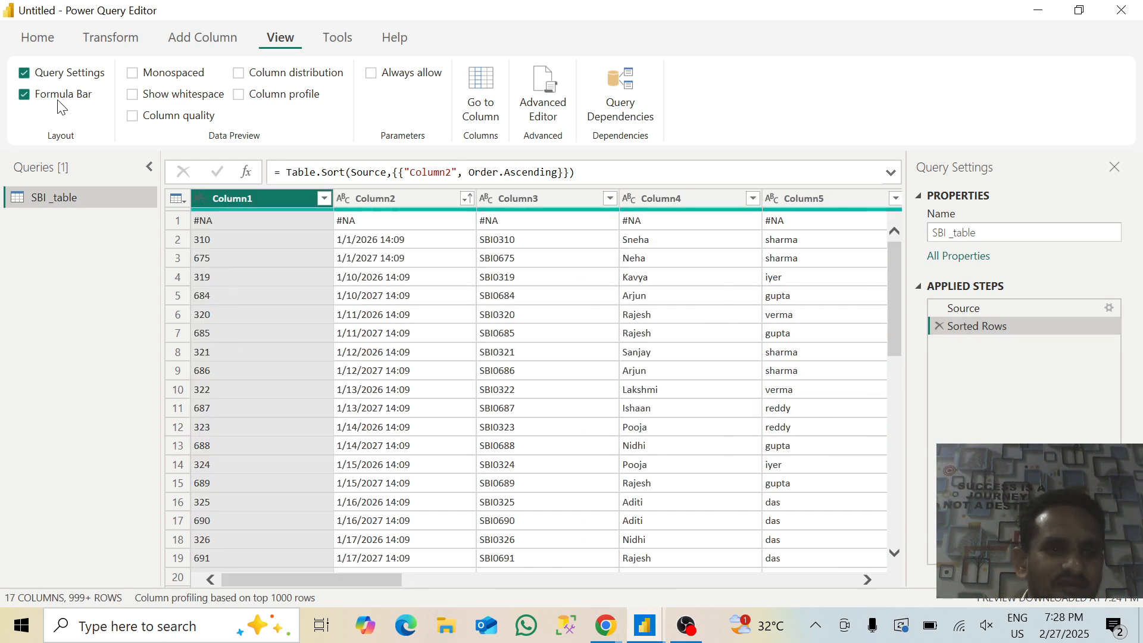
{"action": "left_click", "coordinate": [43, 45]}
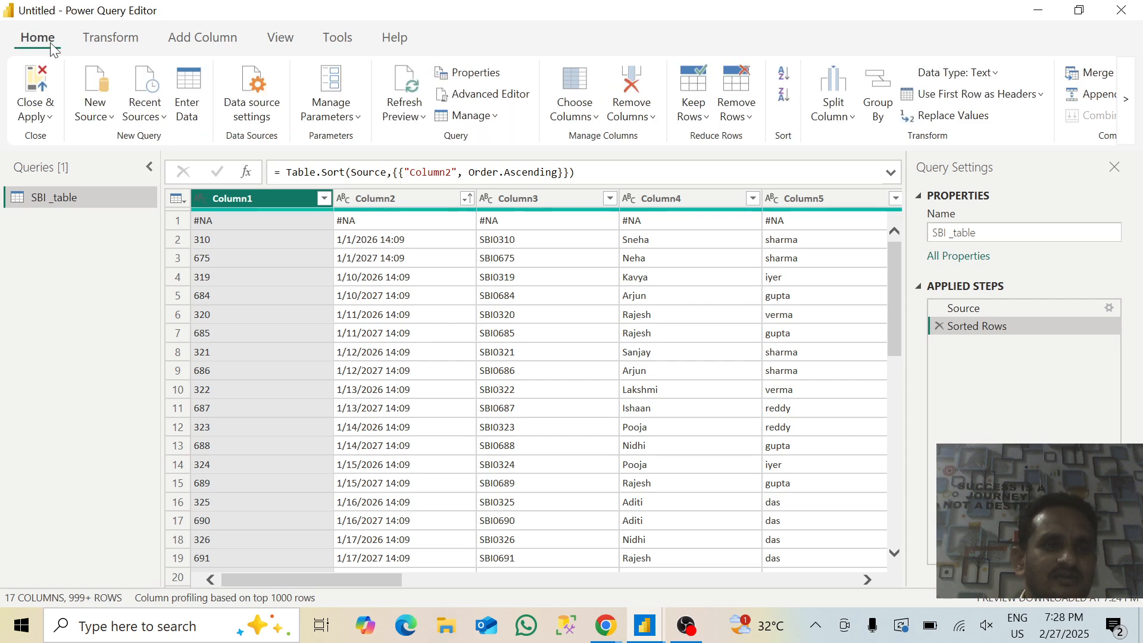
{"action": "left_click", "coordinate": [120, 38]}
{"action": "left_click", "coordinate": [110, 117]}
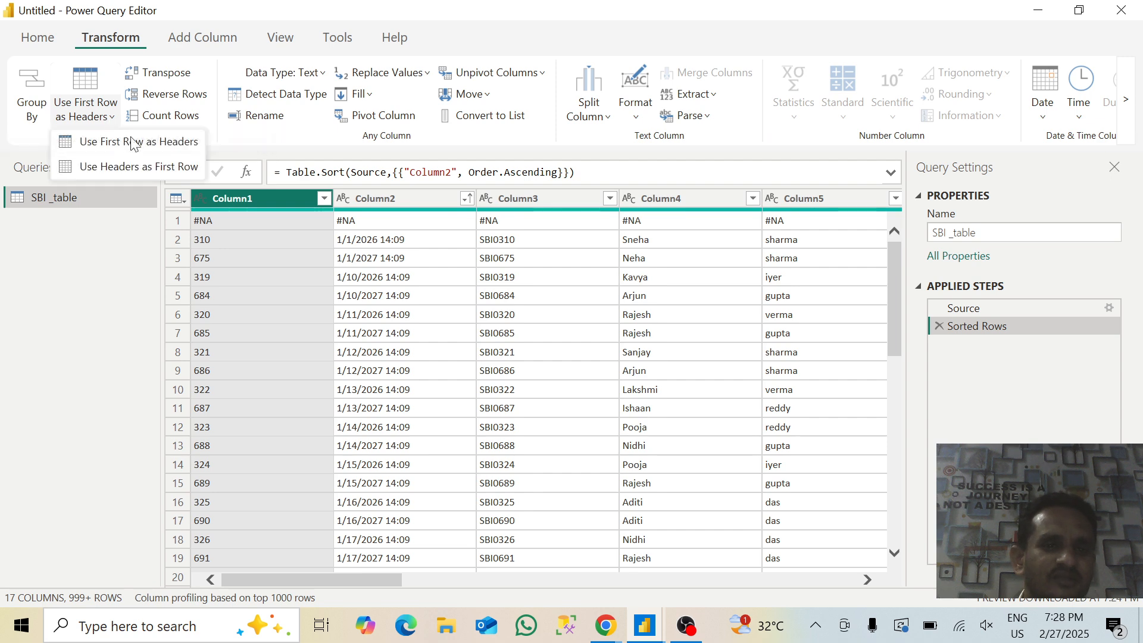
{"action": "left_click", "coordinate": [179, 138]}
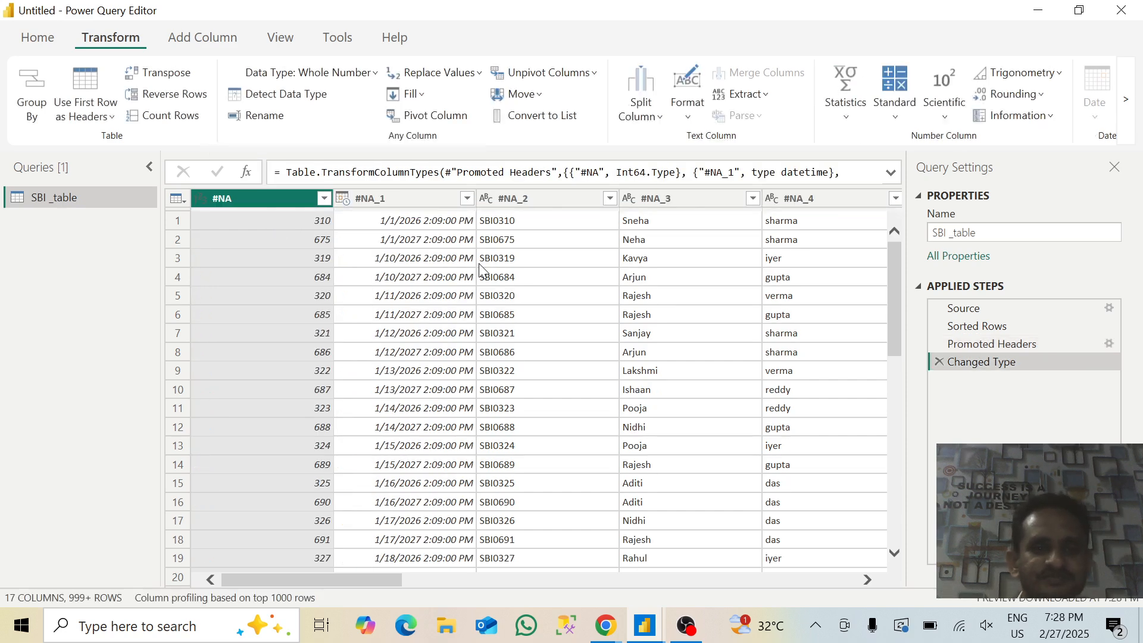
{"action": "left_click", "coordinate": [413, 201]}
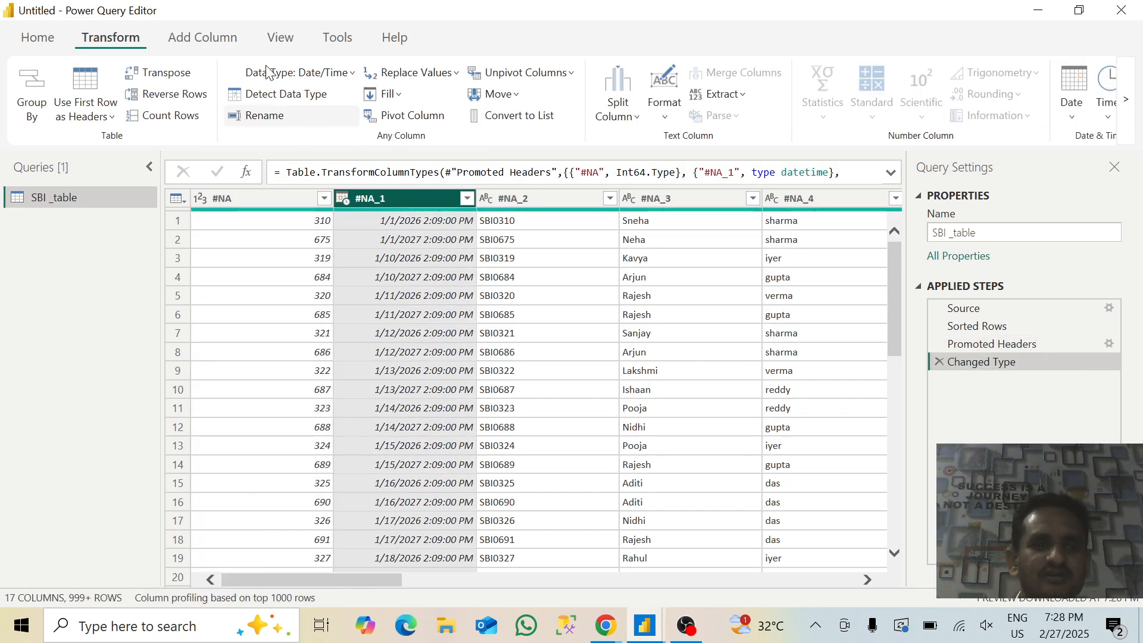
{"action": "left_click", "coordinate": [282, 39]}
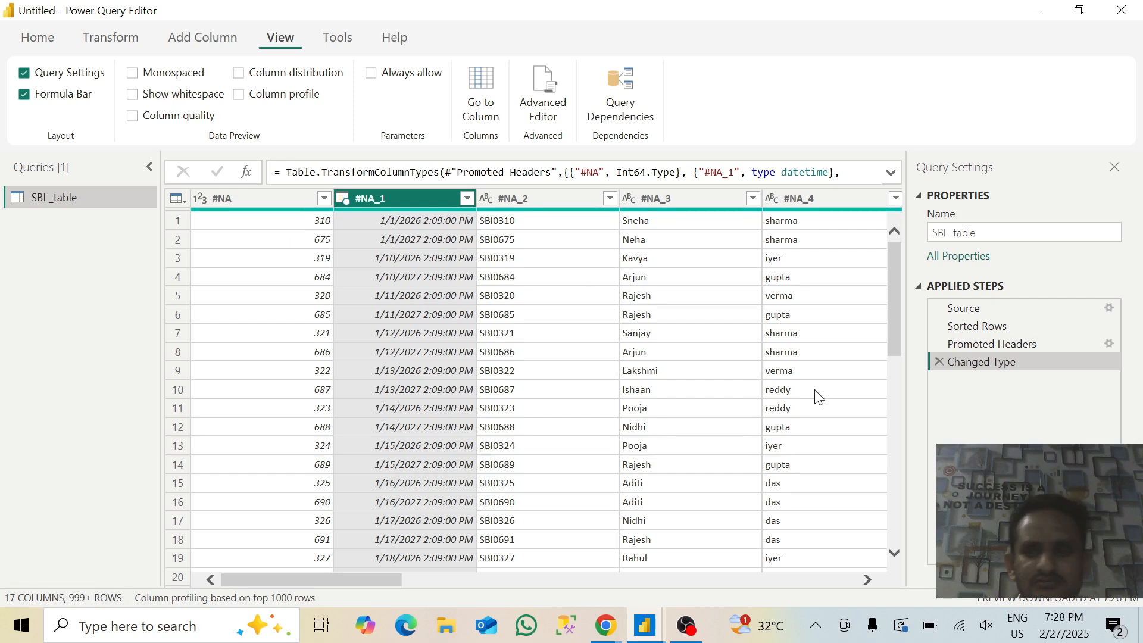
{"action": "left_click", "coordinate": [501, 354]}
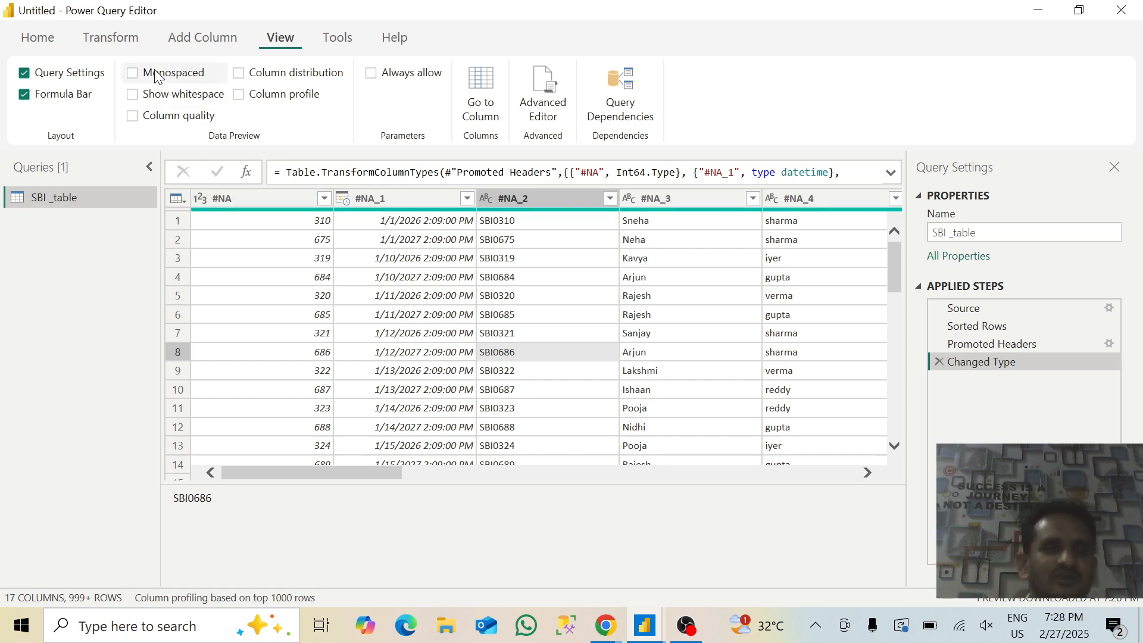
Step: Demote the column headers of the SBI _table query back to its first row
{"action": "left_click", "coordinate": [108, 38]}
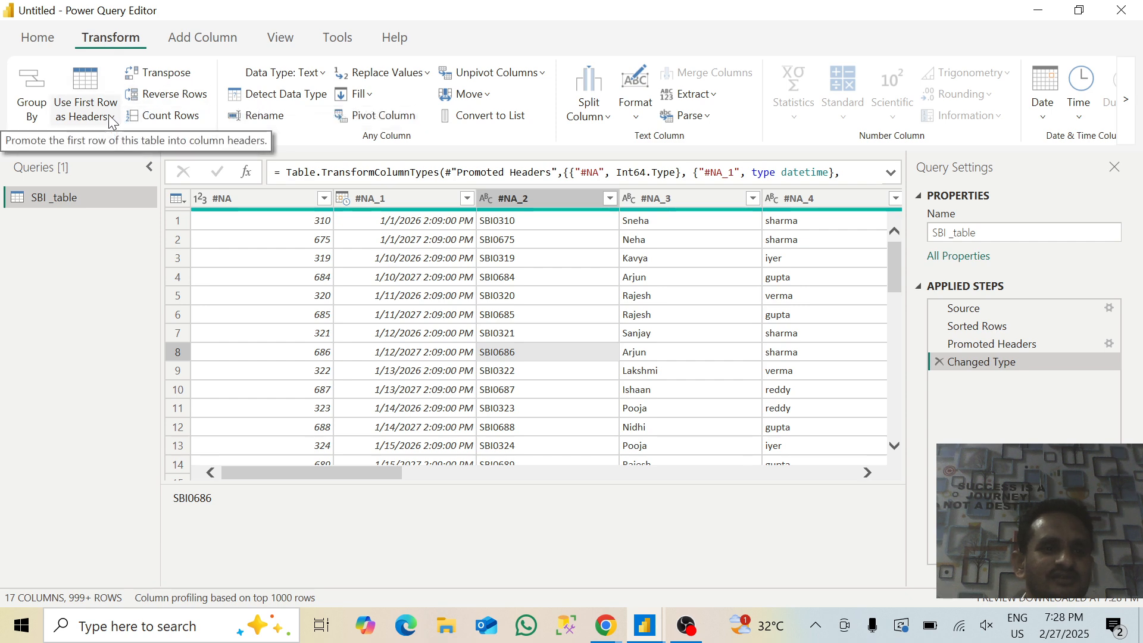
{"action": "left_click", "coordinate": [114, 117]}
{"action": "left_click", "coordinate": [117, 170]}
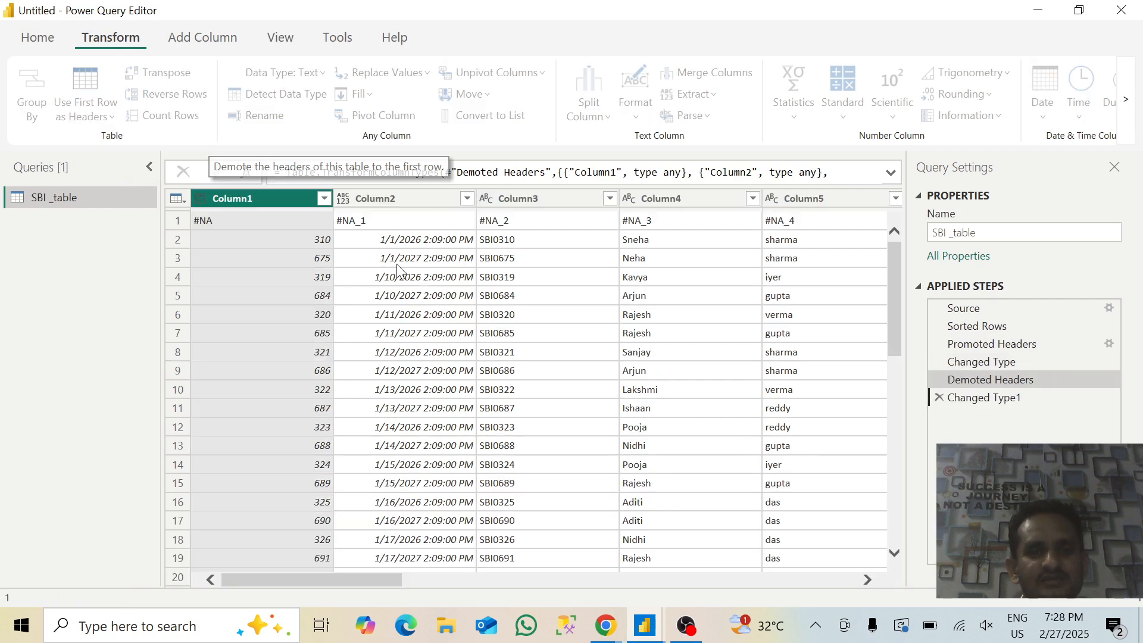
{"action": "left_click", "coordinate": [169, 221]}
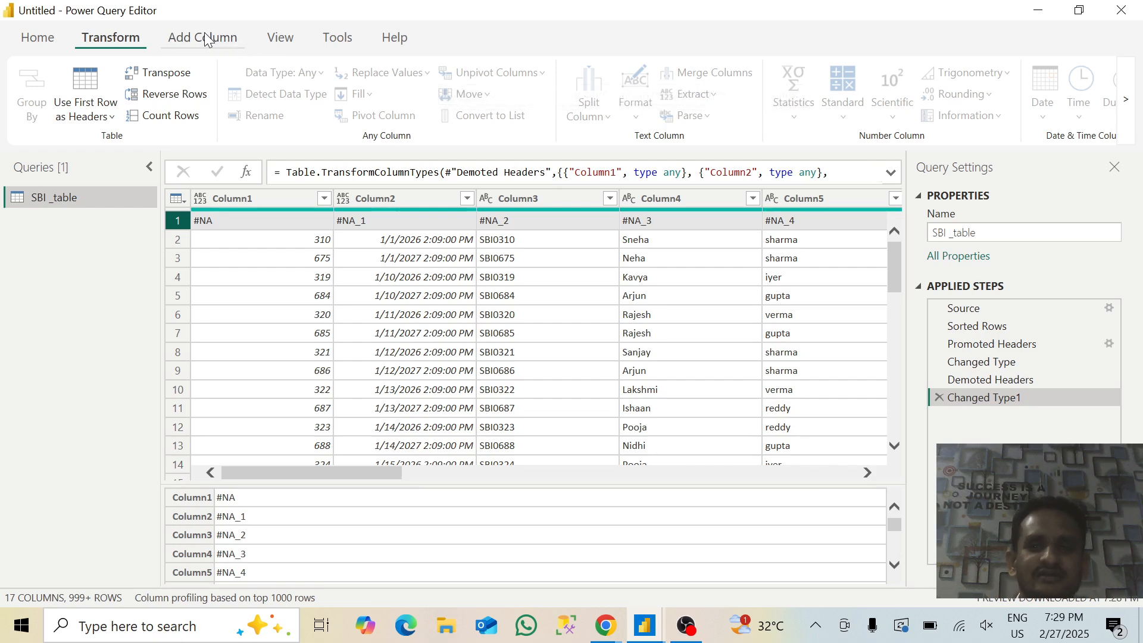
{"action": "left_click", "coordinate": [293, 229]}
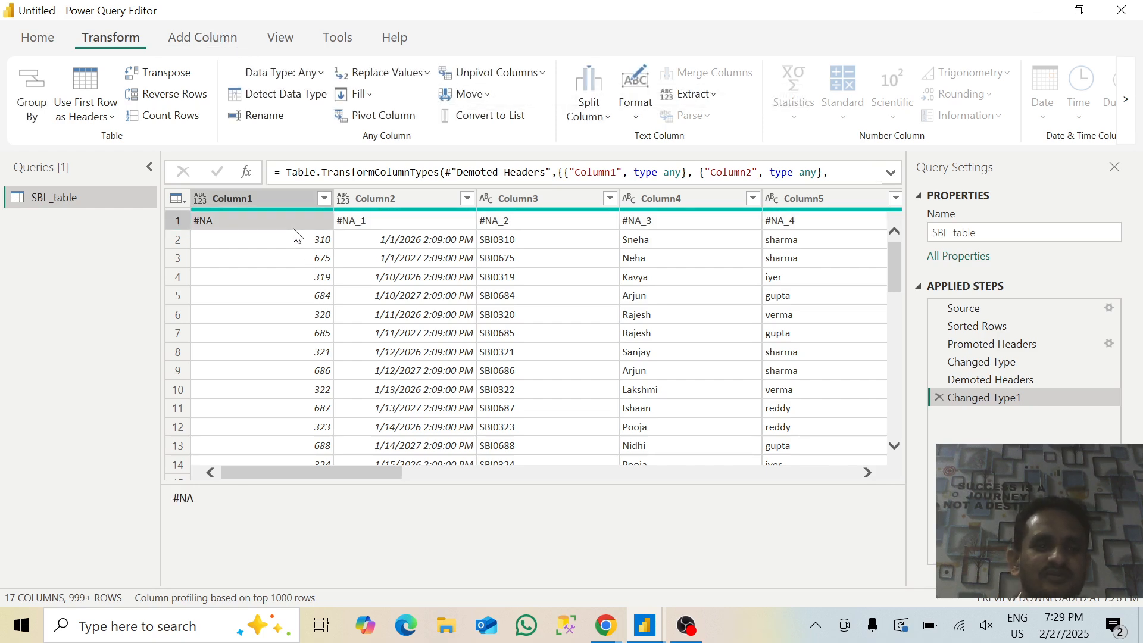
{"action": "left_click", "coordinate": [185, 41]}
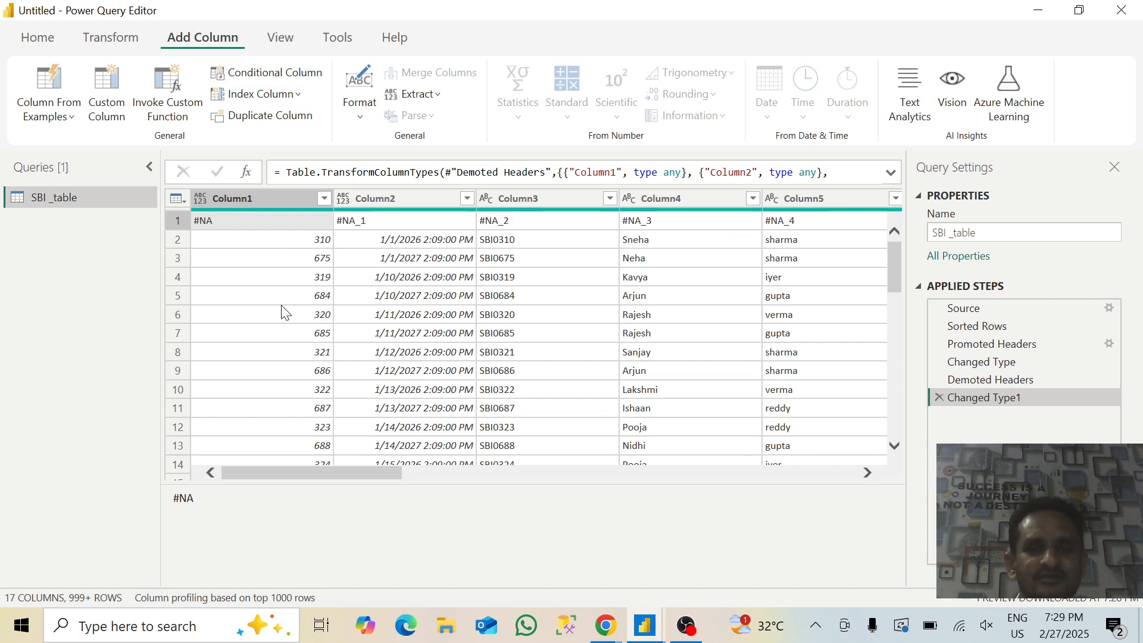
{"action": "left_click", "coordinate": [293, 192]}
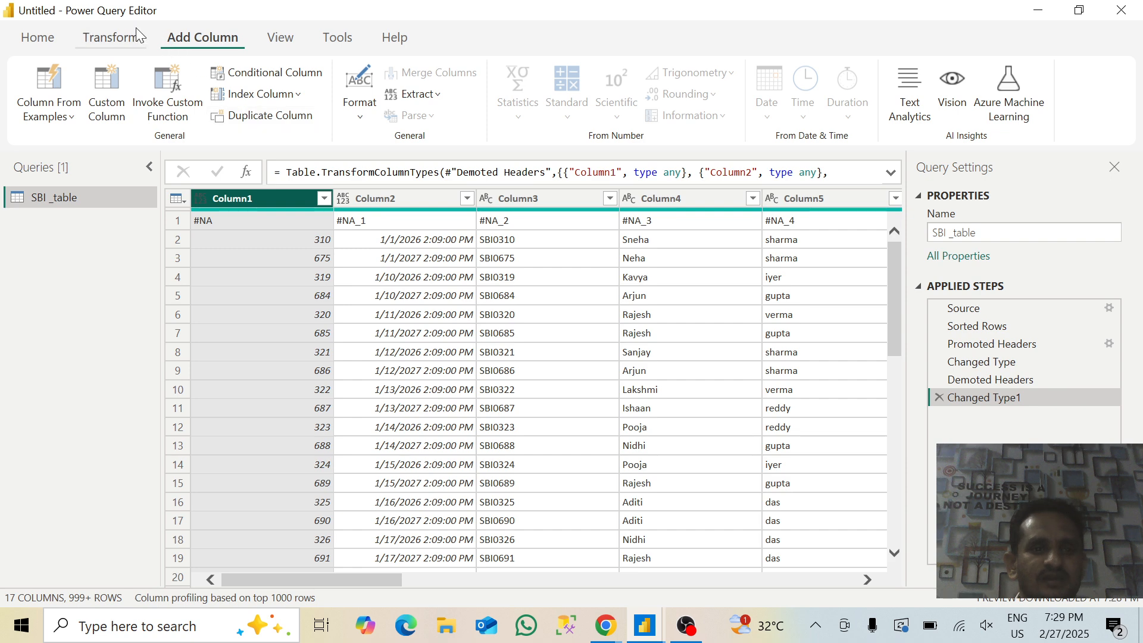
Step: Remove the top 1 row from the SBI _table query and look over the remaining rows
{"action": "left_click", "coordinate": [122, 41]}
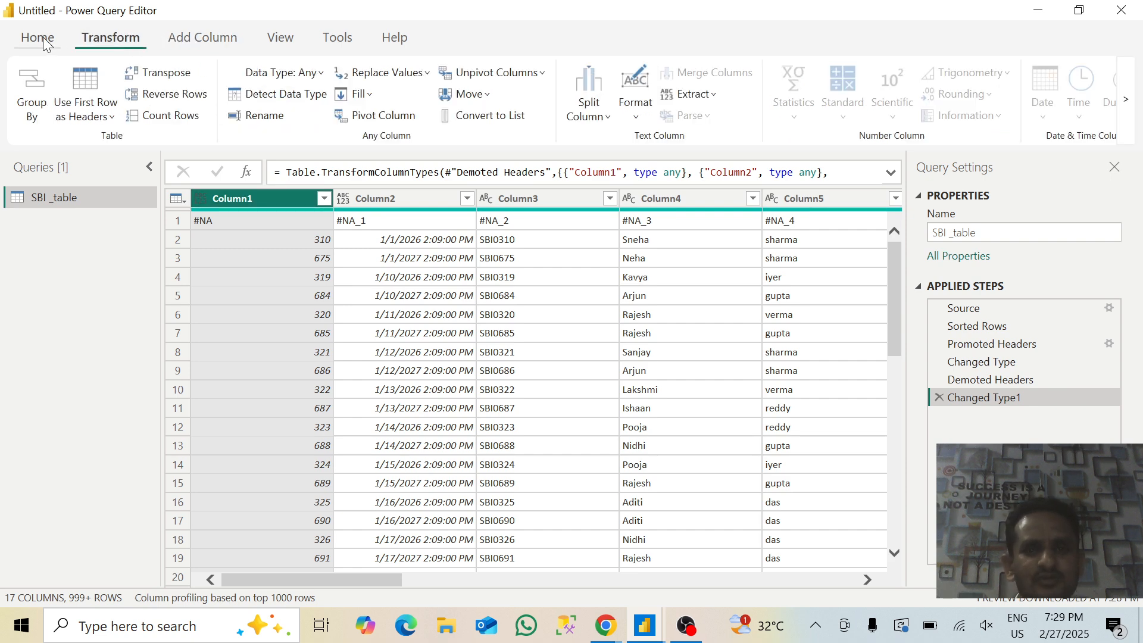
{"action": "left_click", "coordinate": [48, 41]}
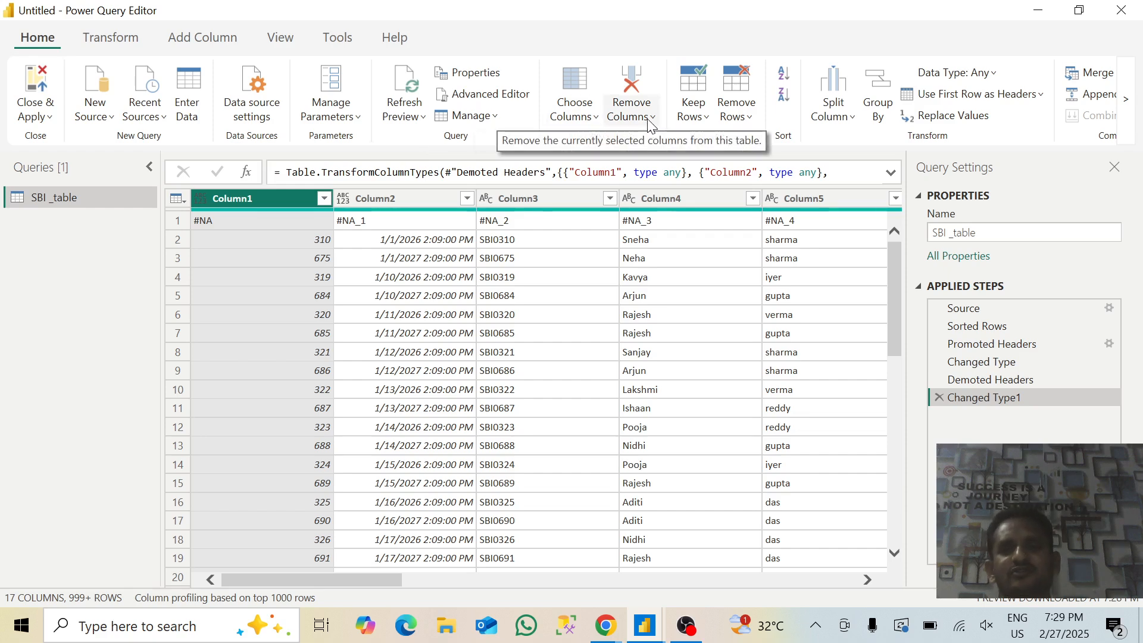
{"action": "left_click", "coordinate": [749, 120]}
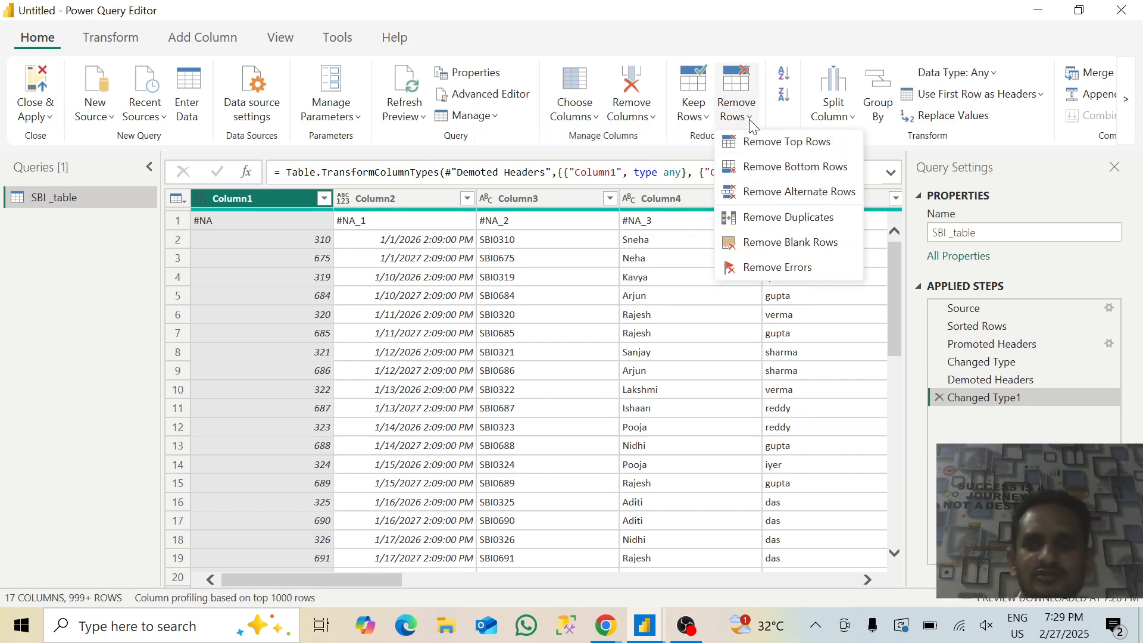
{"action": "left_click", "coordinate": [758, 144]}
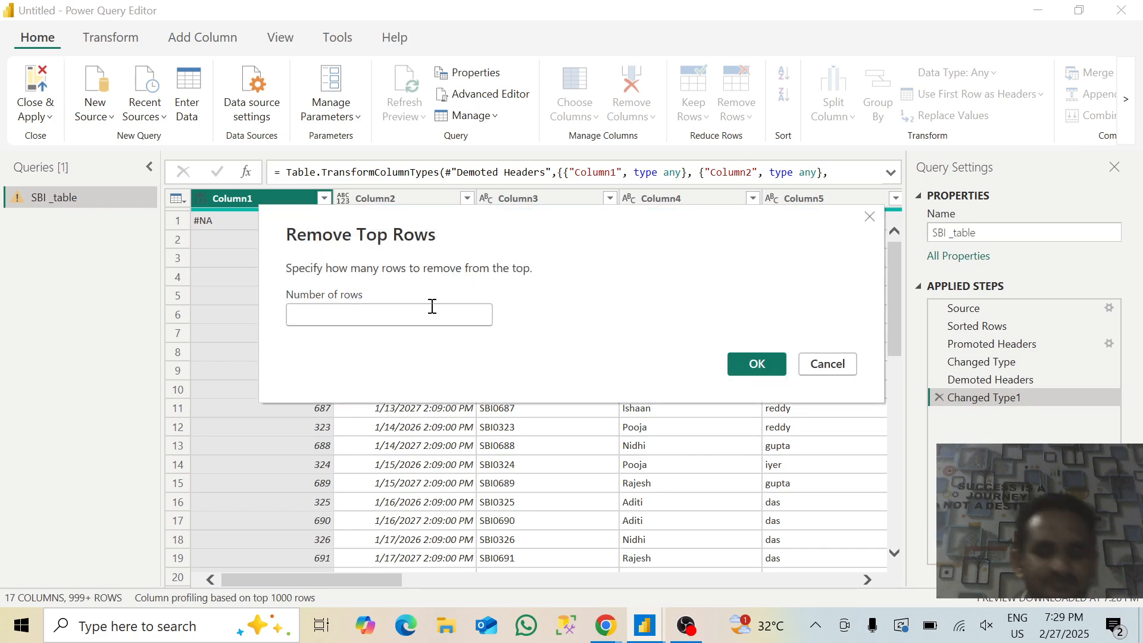
{"action": "type", "text": "1"}
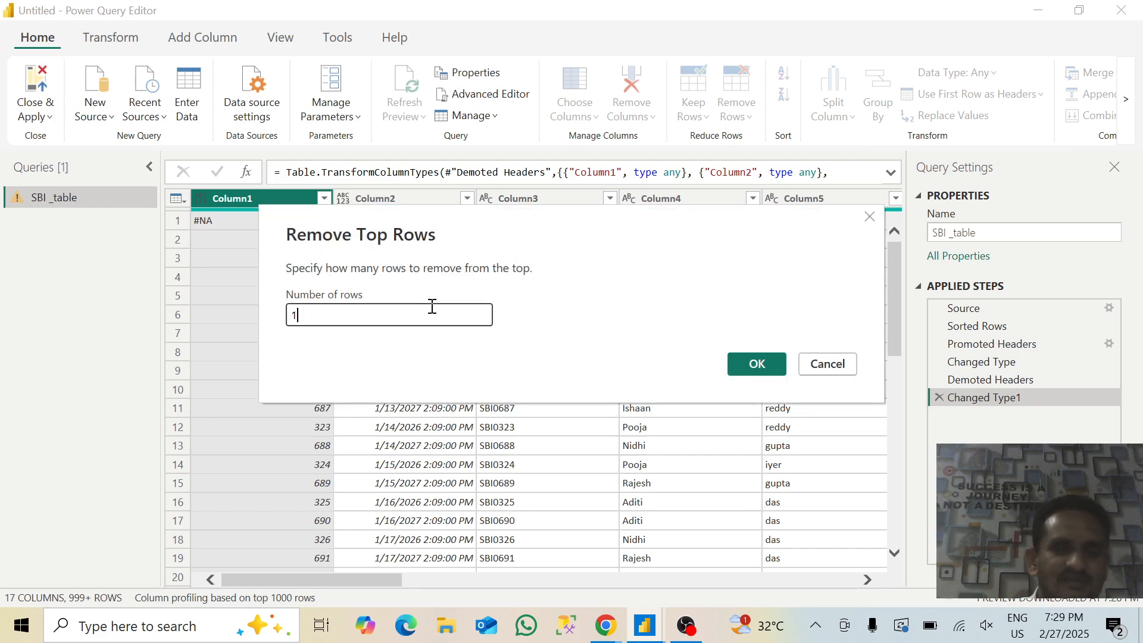
{"action": "left_click", "coordinate": [753, 365]}
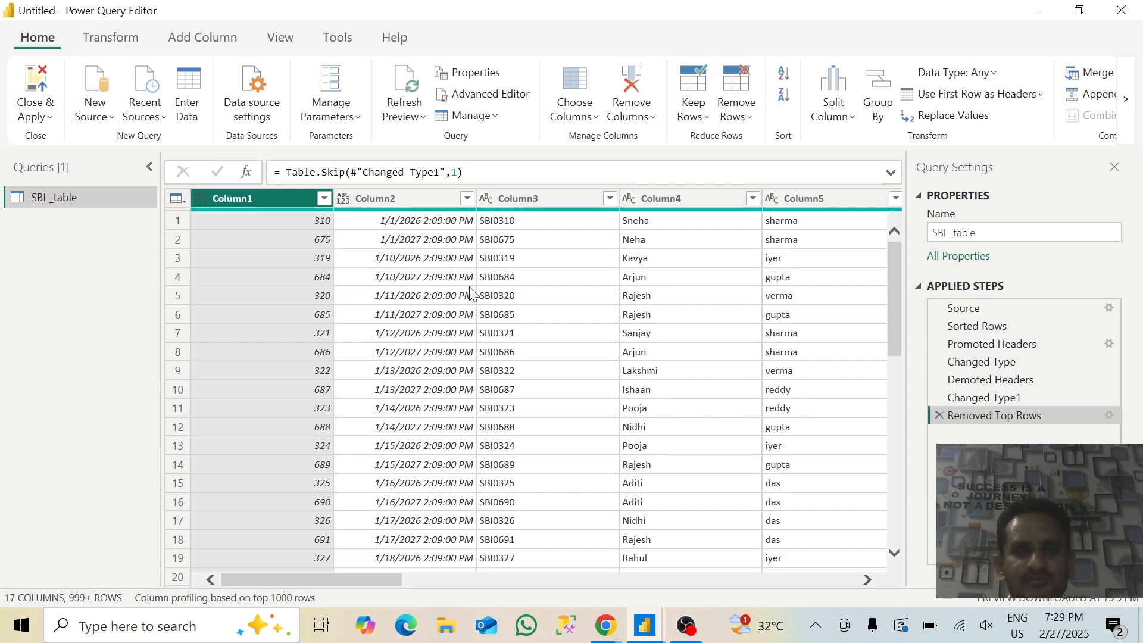
{"action": "scroll", "coordinate": [471, 292], "scroll_direction": "down", "scroll_amount": 15}
{"action": "scroll", "coordinate": [470, 292], "scroll_direction": "up", "scroll_amount": 15}
Step: Delete all applied steps of the SBI _table query from Removed Top Rows back to Sorted Rows, keeping only Source
{"action": "left_click", "coordinate": [940, 415]}
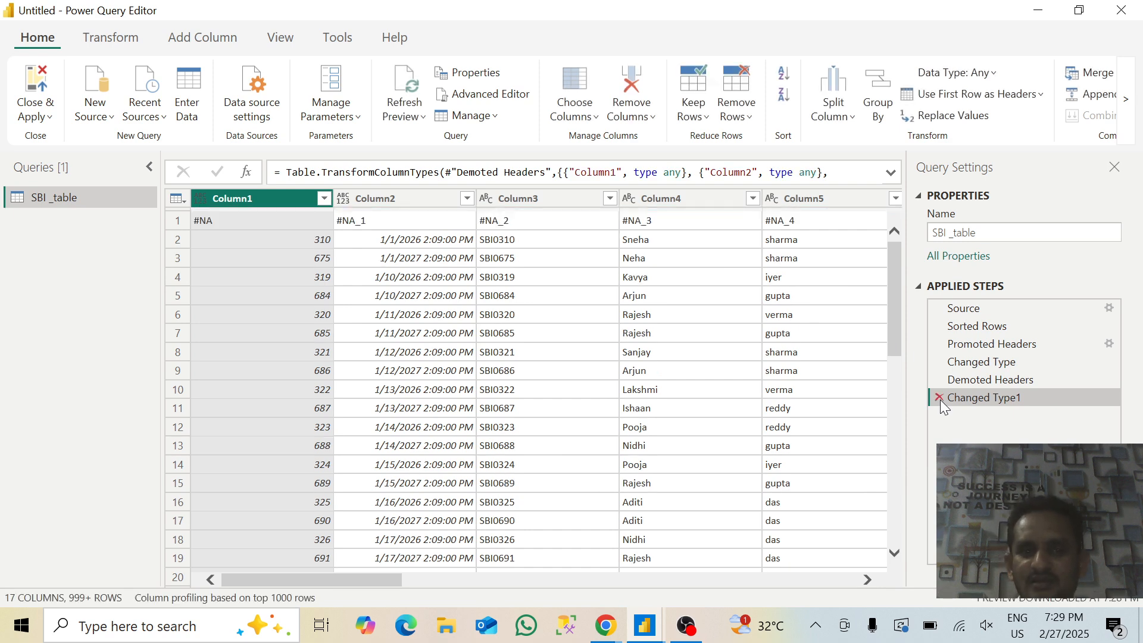
{"action": "left_click", "coordinate": [940, 399]}
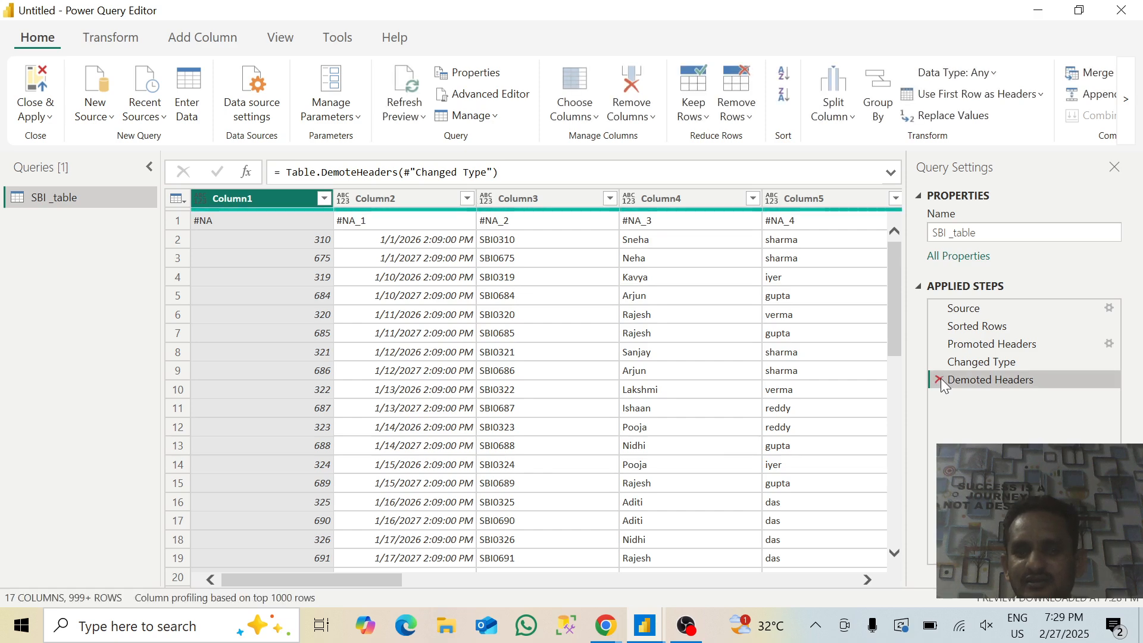
{"action": "left_click", "coordinate": [940, 379]}
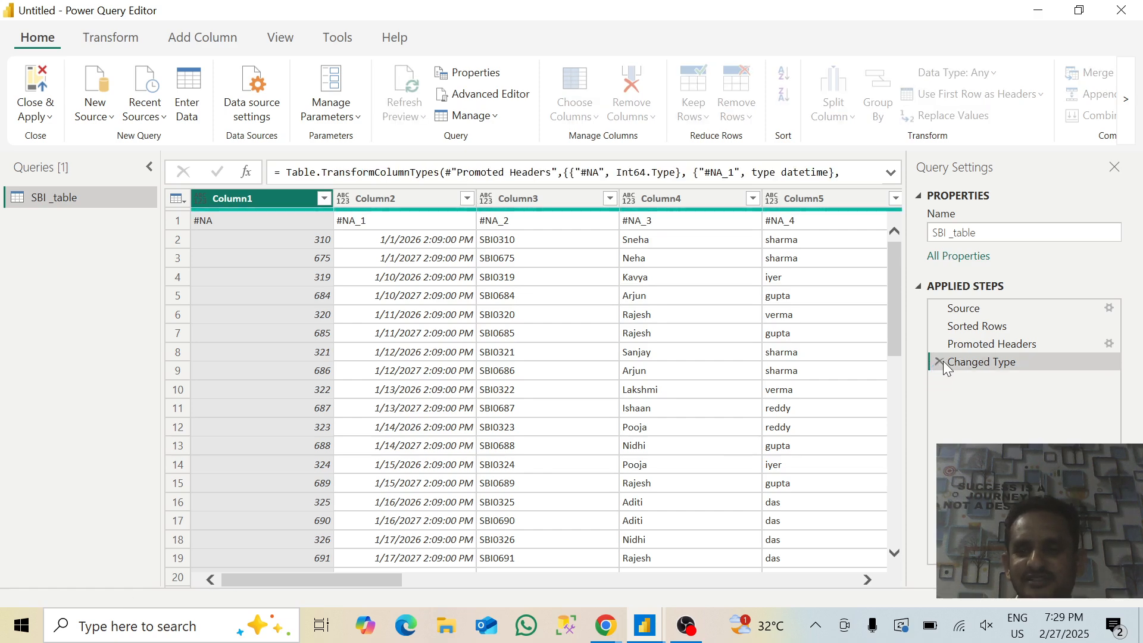
{"action": "left_click", "coordinate": [939, 361]}
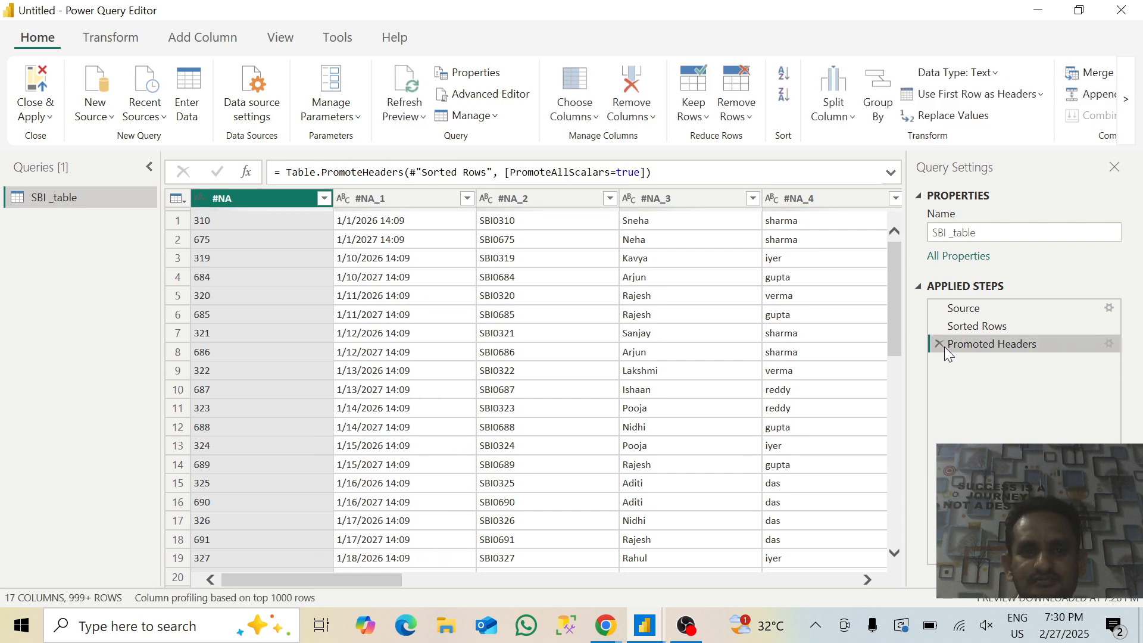
{"action": "left_click", "coordinate": [939, 344]}
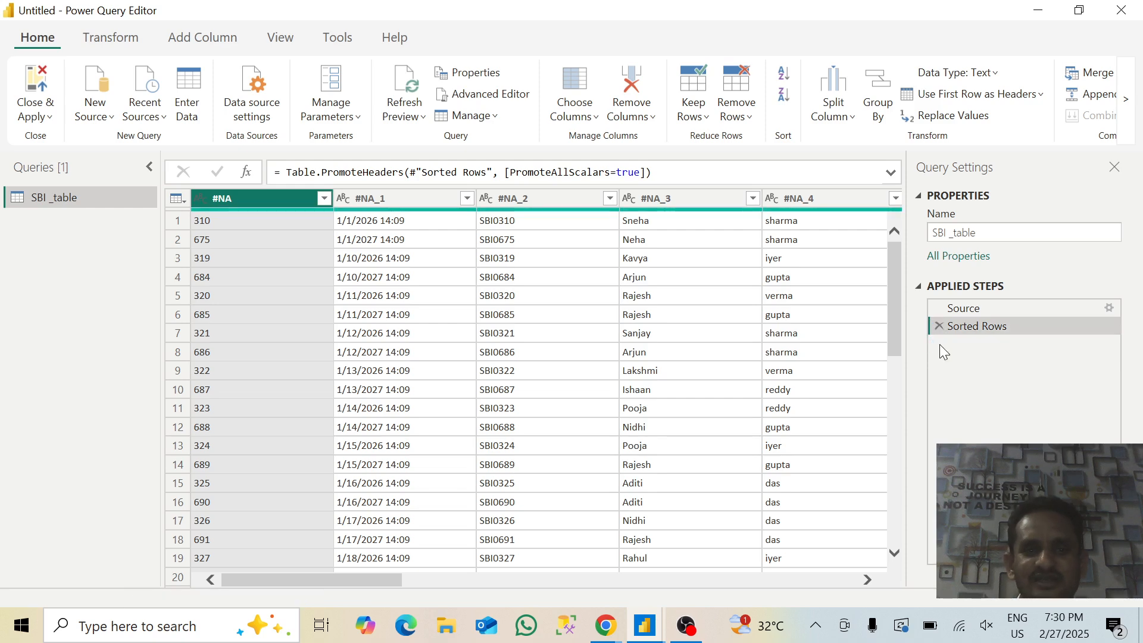
{"action": "left_click", "coordinate": [939, 326]}
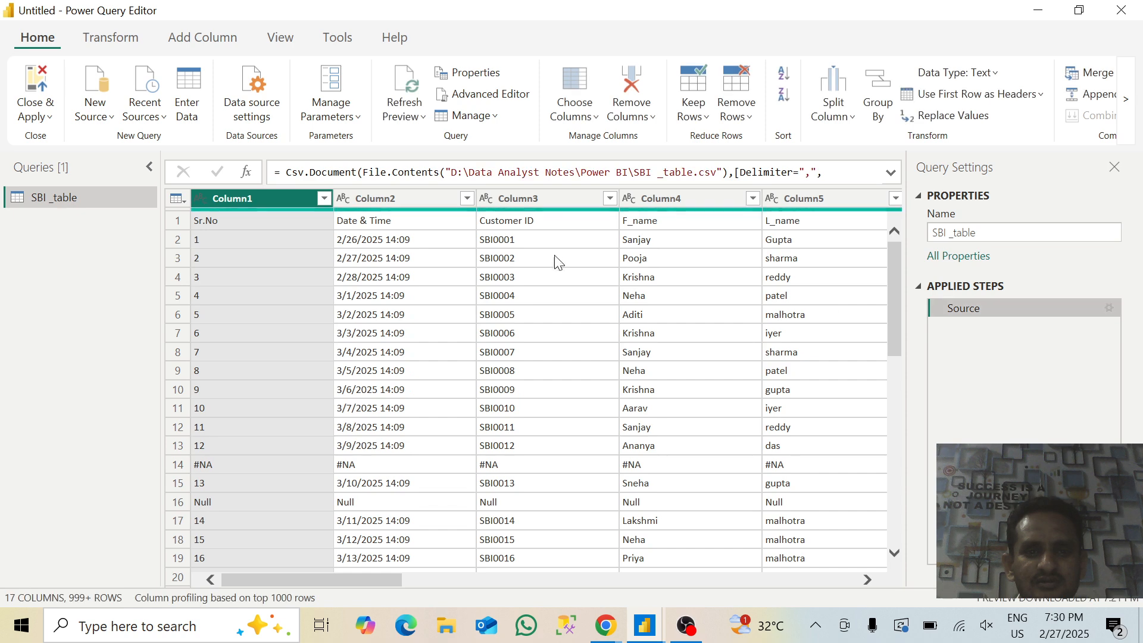
Step: Use the first row of the SBI _table query, starting with Sr.No, as the column headers
{"action": "left_click", "coordinate": [280, 220]}
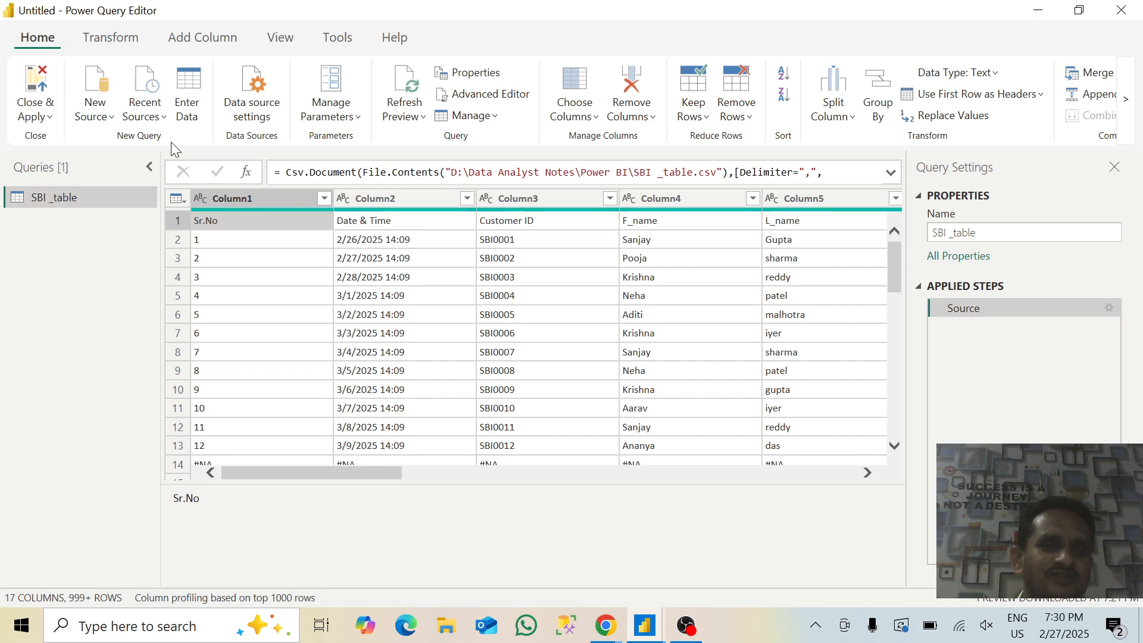
{"action": "left_click", "coordinate": [110, 37]}
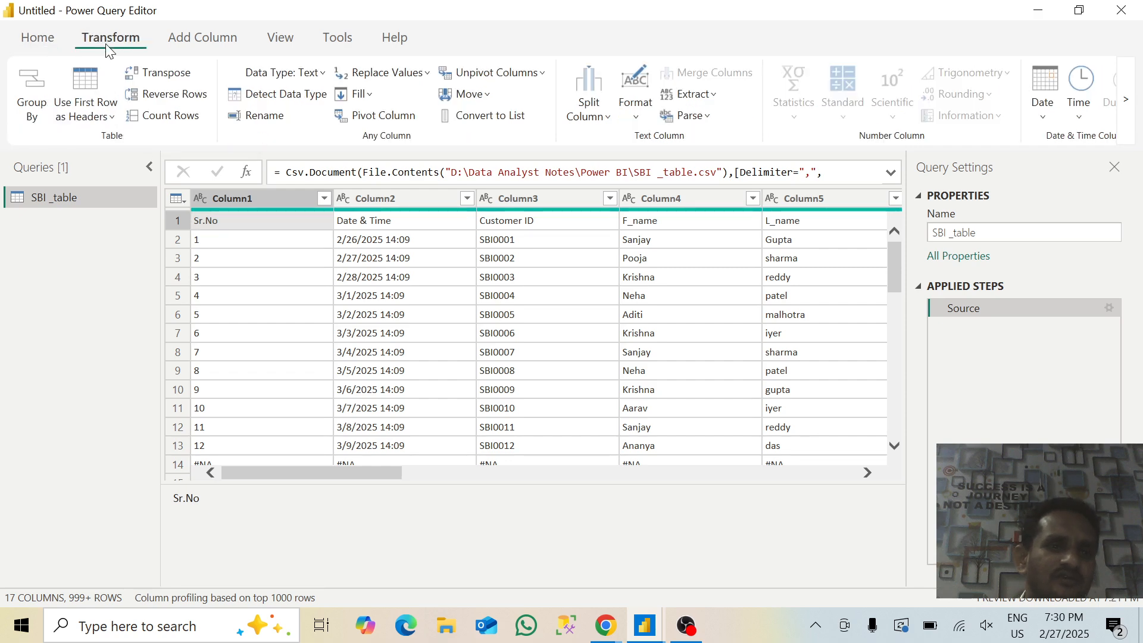
{"action": "left_click", "coordinate": [107, 121]}
{"action": "left_click", "coordinate": [107, 122]}
{"action": "left_click", "coordinate": [106, 122]}
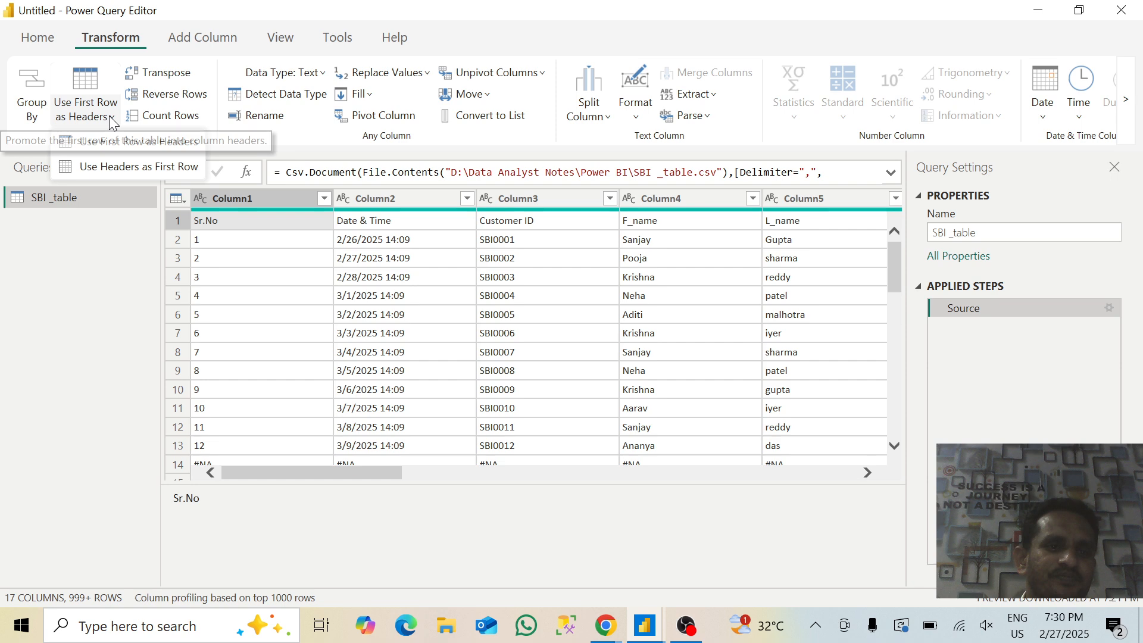
{"action": "left_click", "coordinate": [108, 119]}
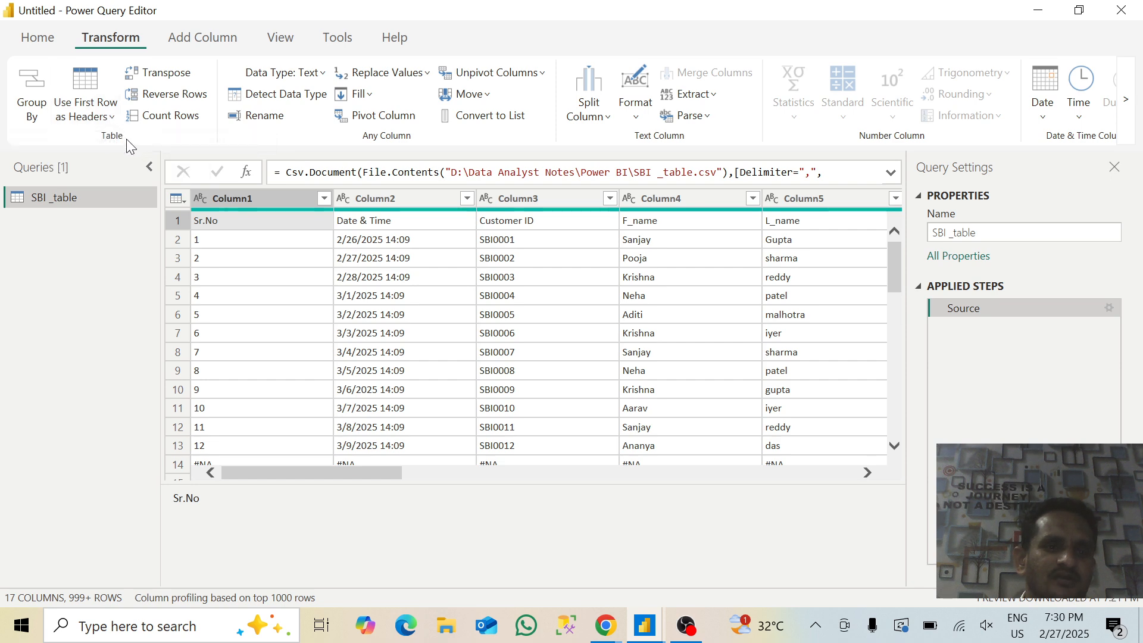
{"action": "left_click", "coordinate": [107, 119]}
{"action": "left_click", "coordinate": [125, 143]}
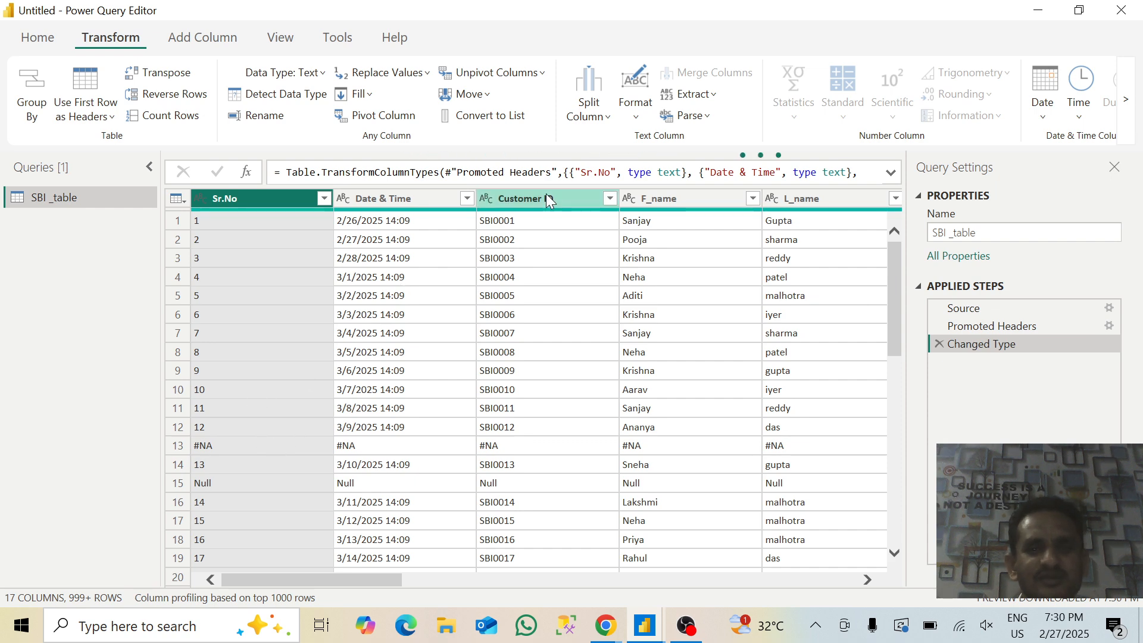
Step: Sort the SBI _table rows by the Sr.No column in ascending order
{"action": "left_click", "coordinate": [195, 37]}
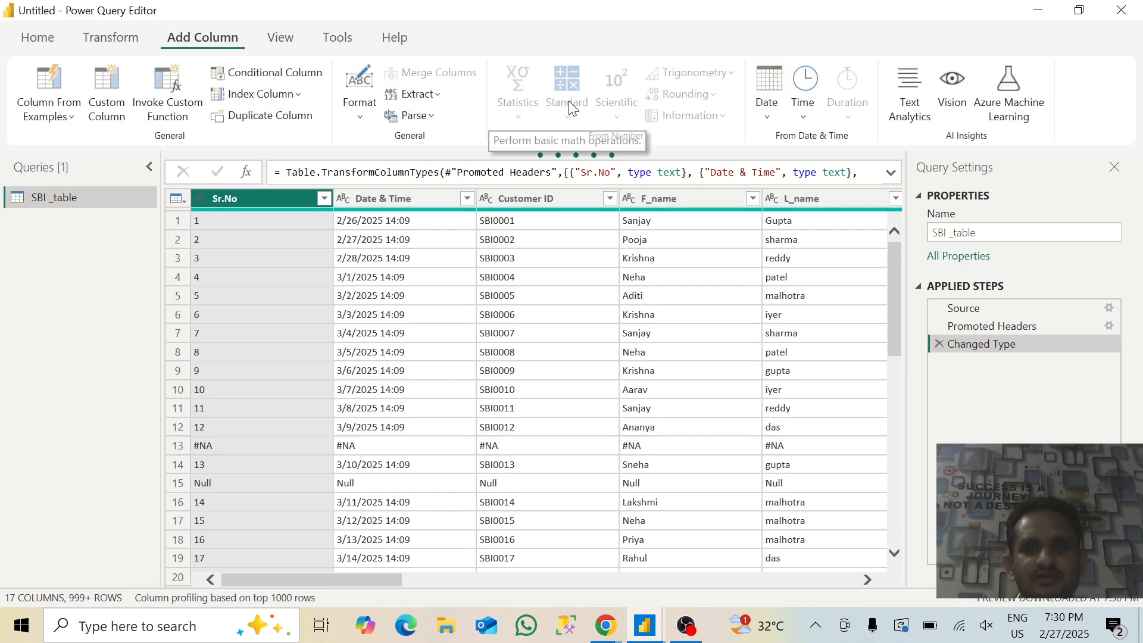
{"action": "left_click", "coordinate": [113, 38]}
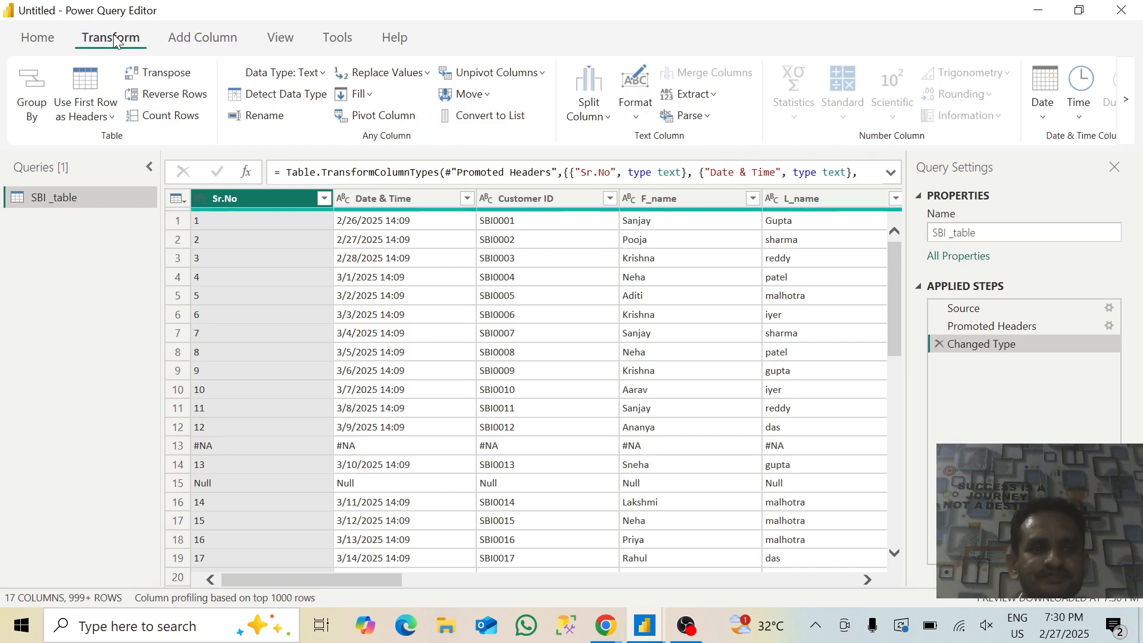
{"action": "left_click", "coordinate": [37, 40]}
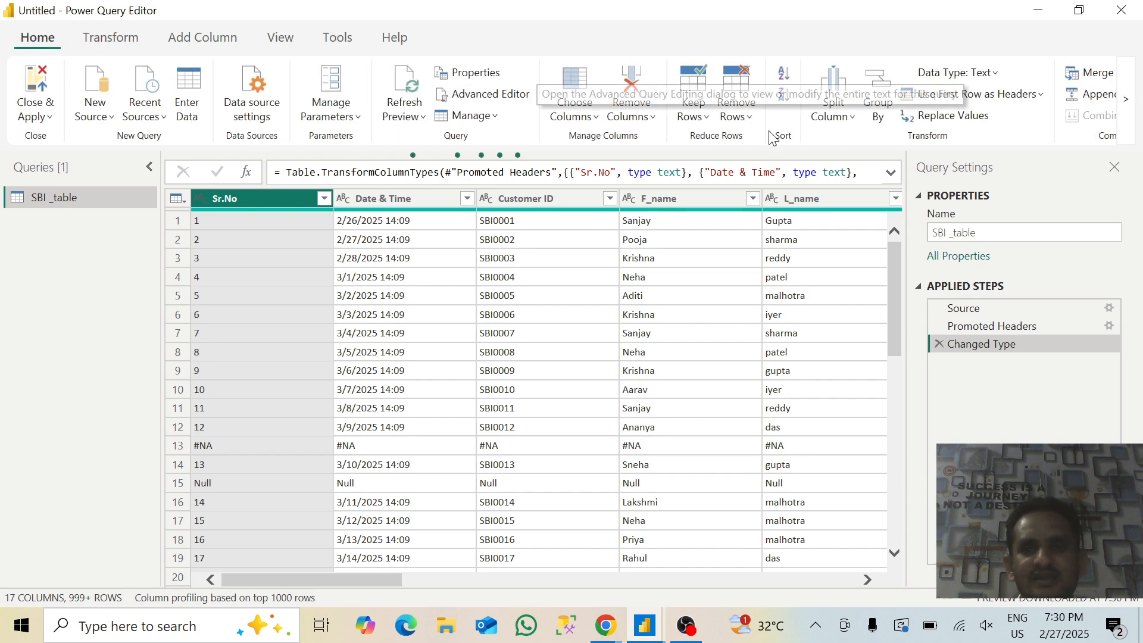
{"action": "left_click", "coordinate": [784, 73]}
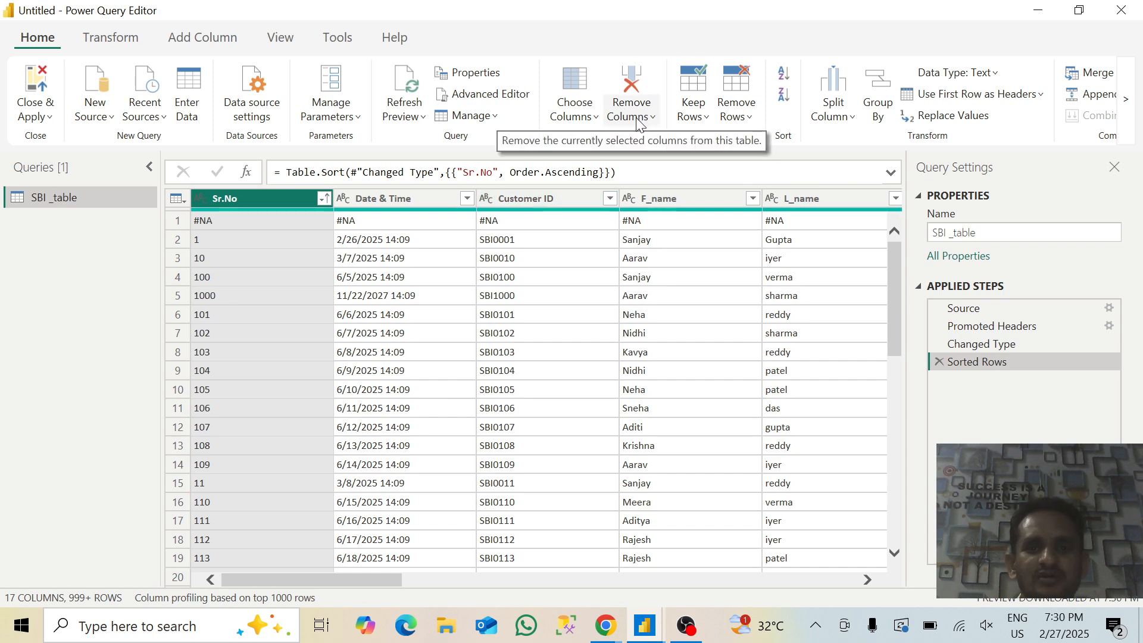
Step: Remove the top 1 row, which holds the #NA values, and check the rows below it
{"action": "left_click", "coordinate": [760, 121]}
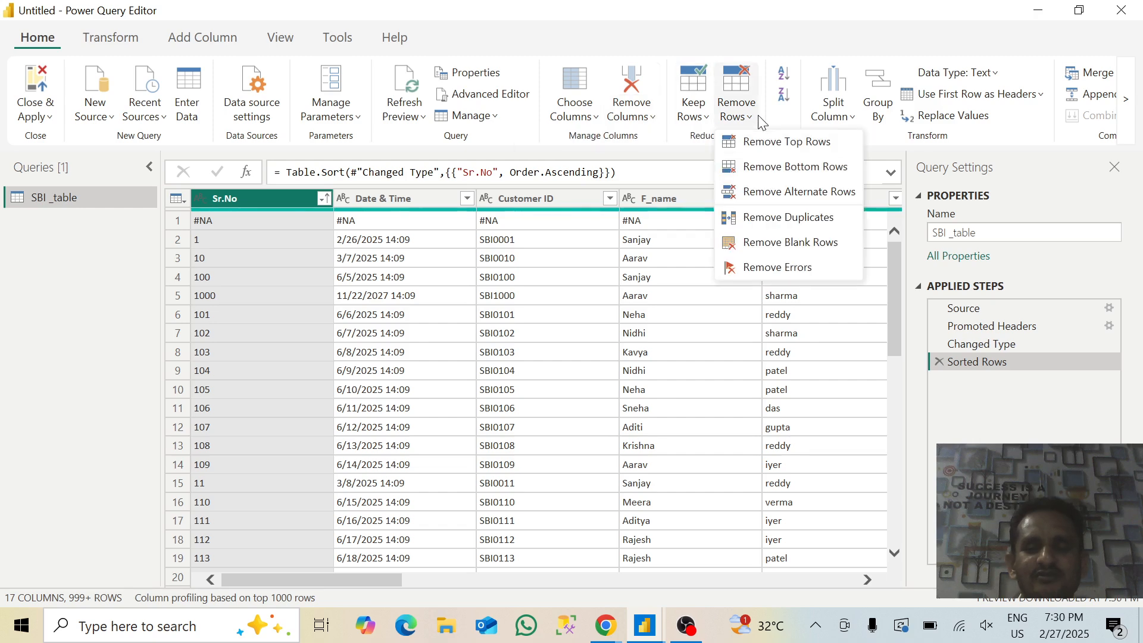
{"action": "left_click", "coordinate": [756, 146]}
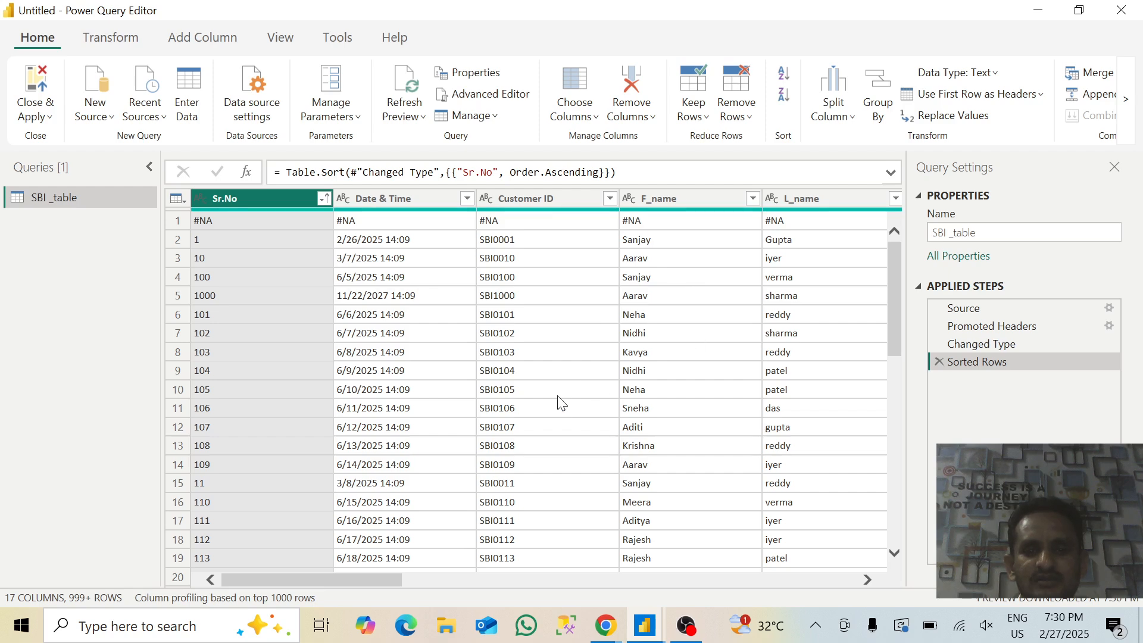
{"action": "left_click", "coordinate": [748, 117]}
{"action": "left_click", "coordinate": [759, 143]}
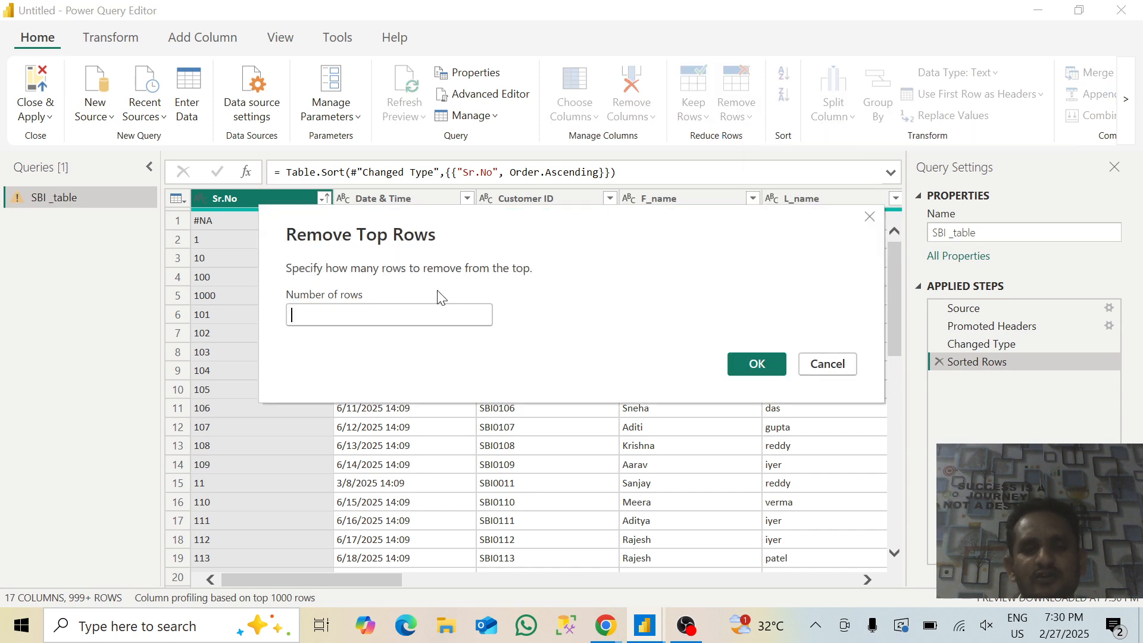
{"action": "type", "text": "1"}
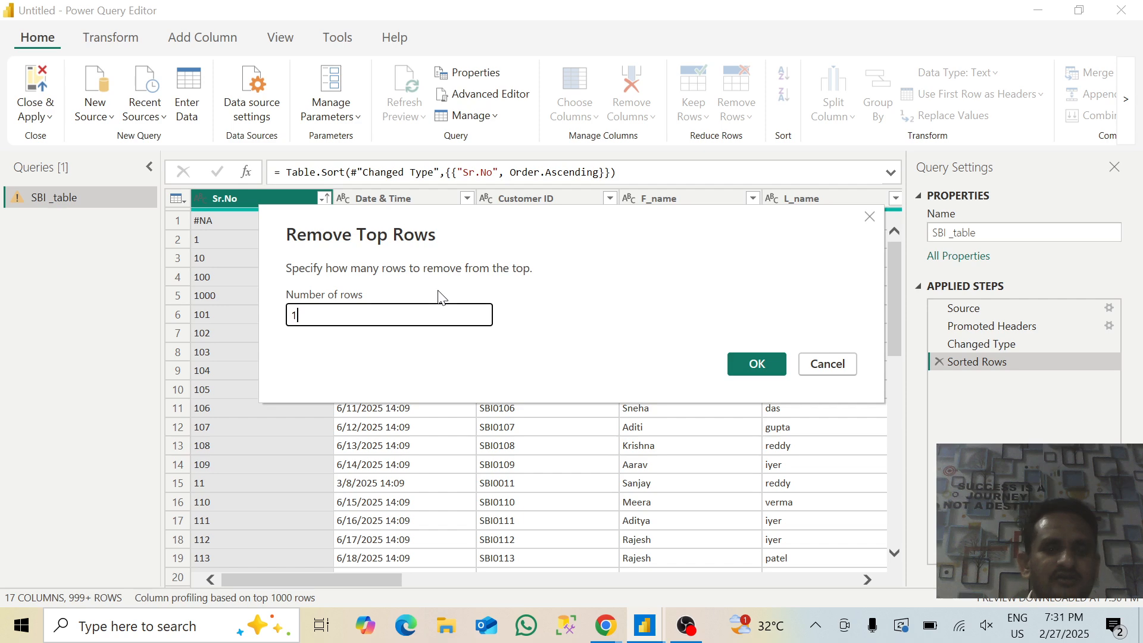
{"action": "left_click", "coordinate": [756, 364]}
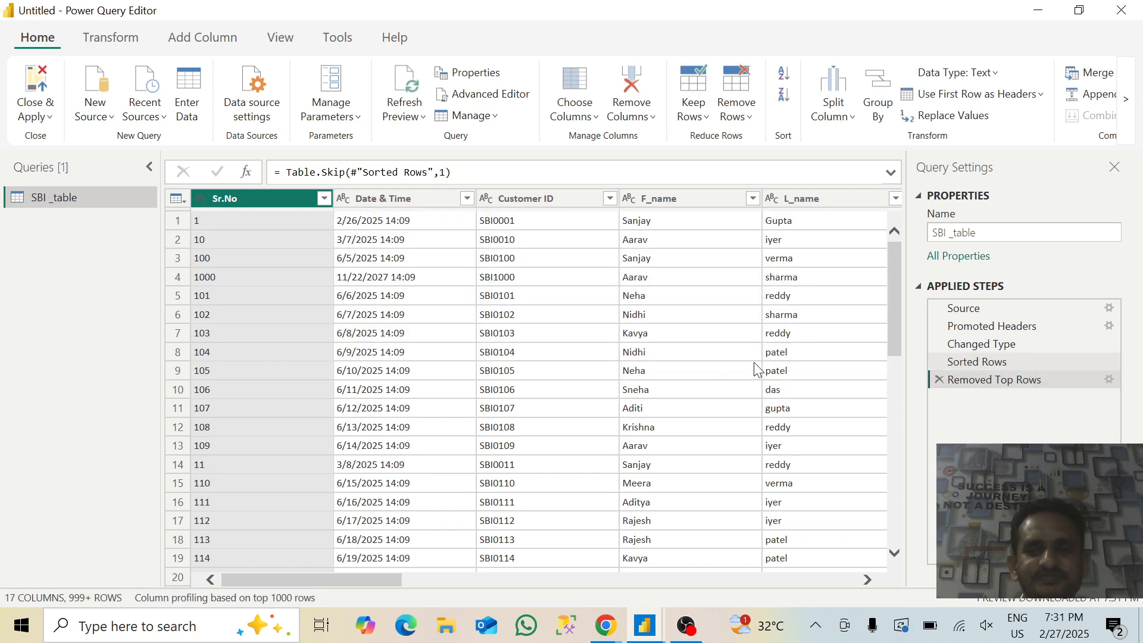
{"action": "scroll", "coordinate": [483, 424], "scroll_direction": "down", "scroll_amount": 11}
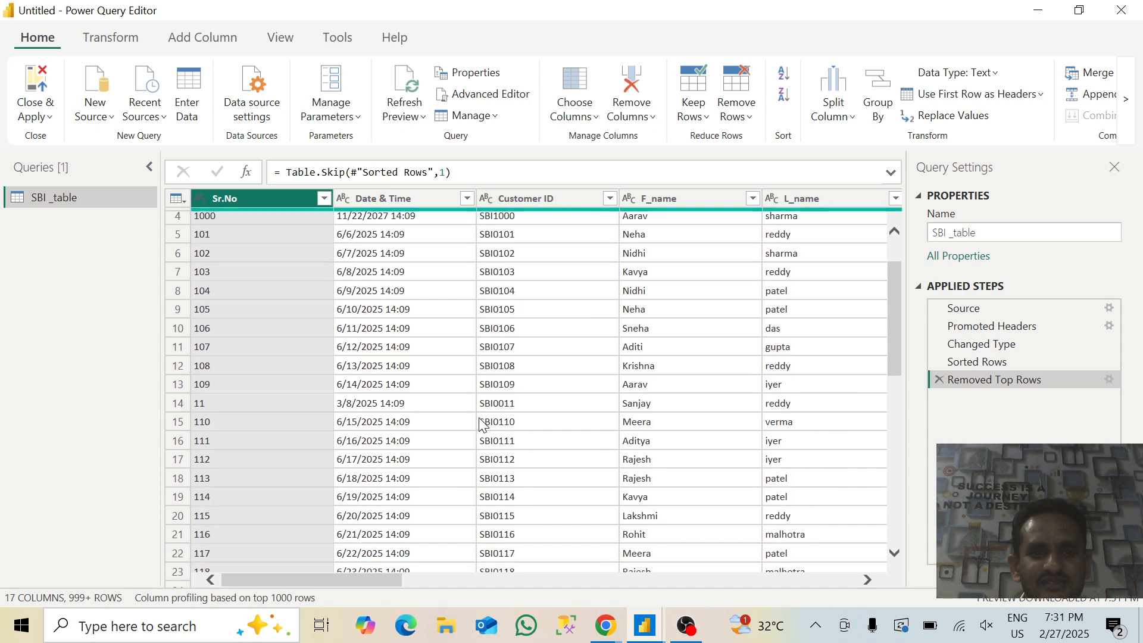
{"action": "scroll", "coordinate": [483, 424], "scroll_direction": "down", "scroll_amount": 3}
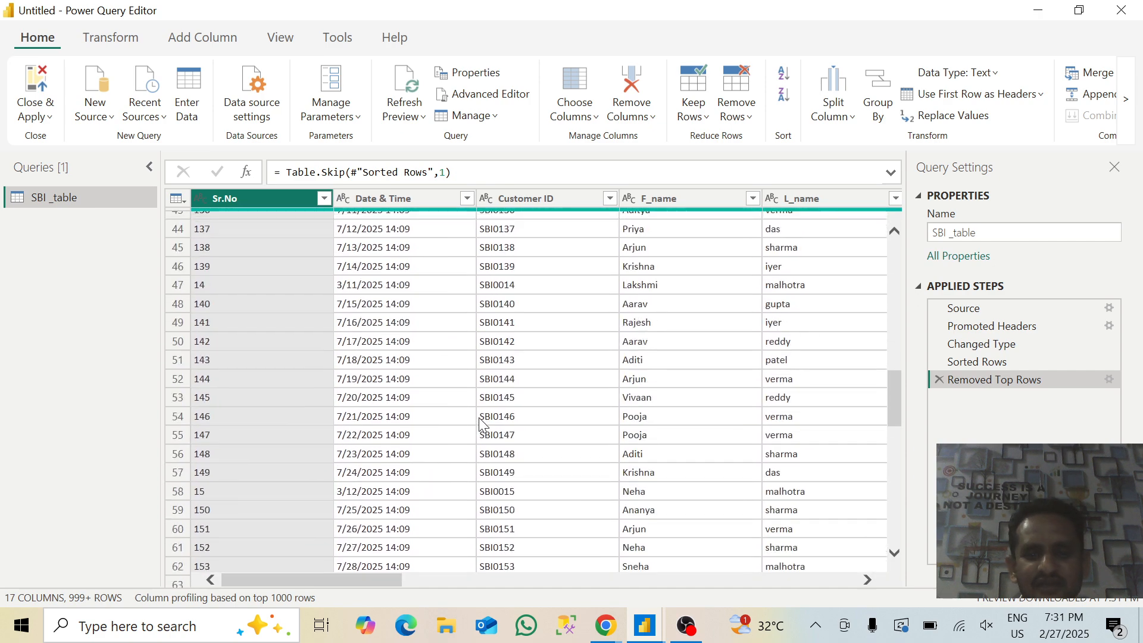
{"action": "scroll", "coordinate": [482, 424], "scroll_direction": "up", "scroll_amount": 7}
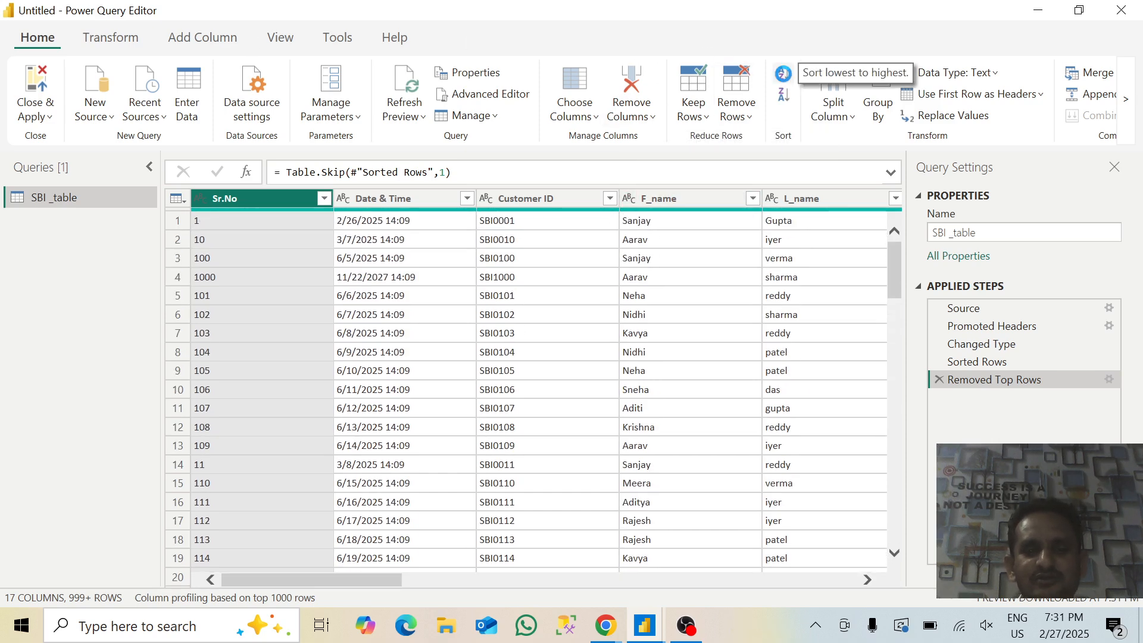
Step: Sort the rows by Sr.No in descending order and remove the top 1 row, which holds the Null values
{"action": "left_click", "coordinate": [784, 73]}
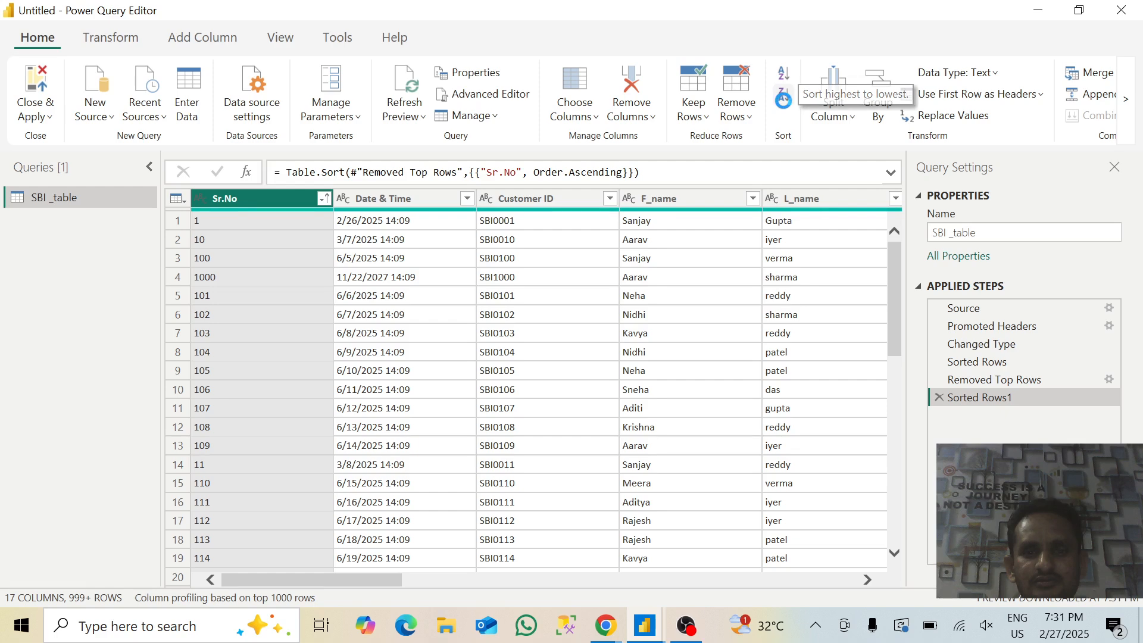
{"action": "left_click", "coordinate": [783, 95]}
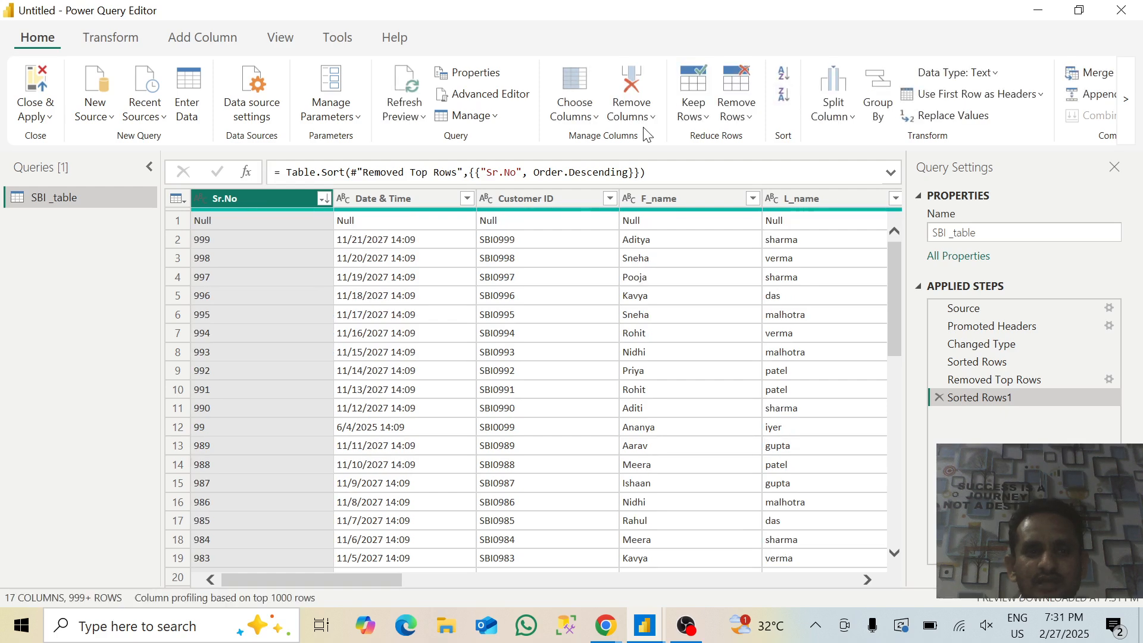
{"action": "left_click", "coordinate": [749, 121]}
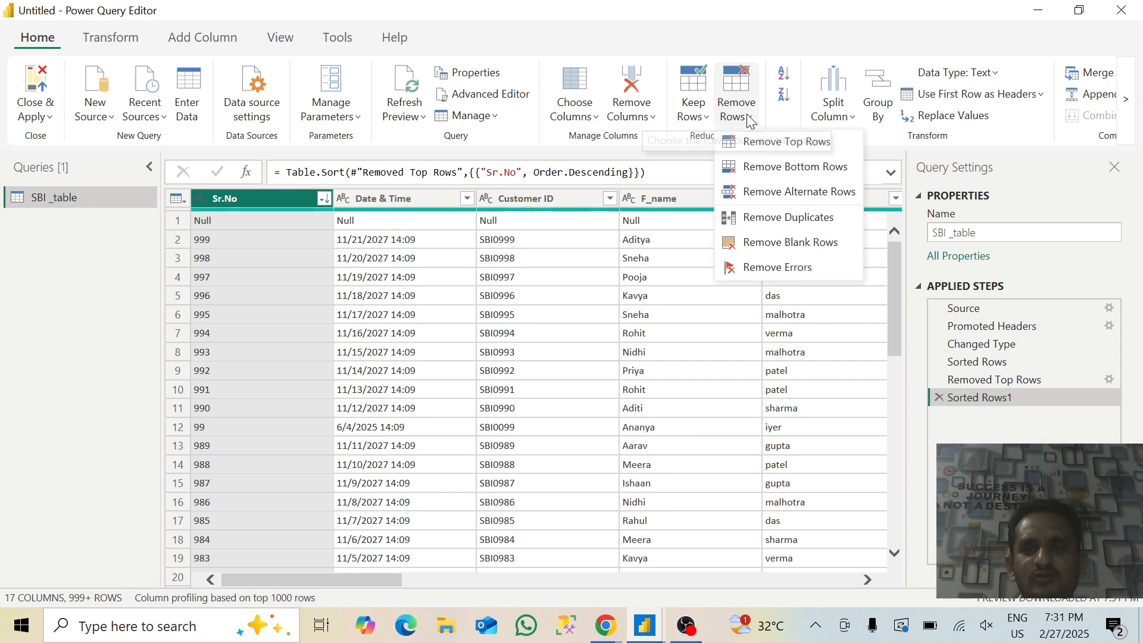
{"action": "left_click", "coordinate": [767, 149]}
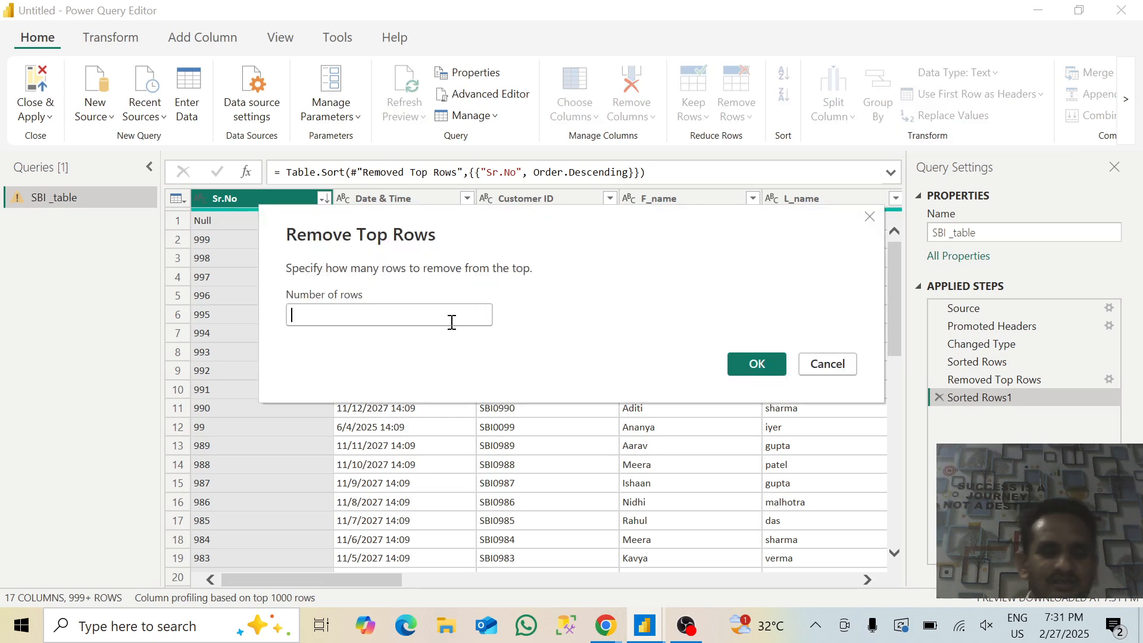
{"action": "type", "text": "1"}
{"action": "left_click", "coordinate": [744, 362]}
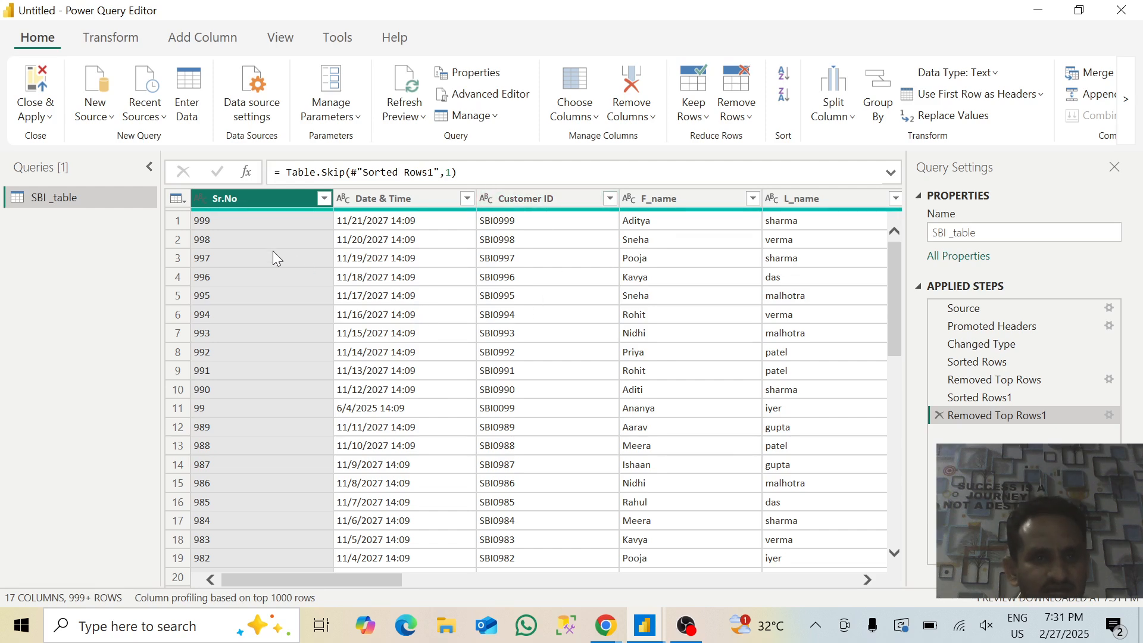
Step: Show the column profile for the Sr.No column, examine its statistics and value distribution, and hide the profile again
{"action": "left_click", "coordinate": [280, 41]}
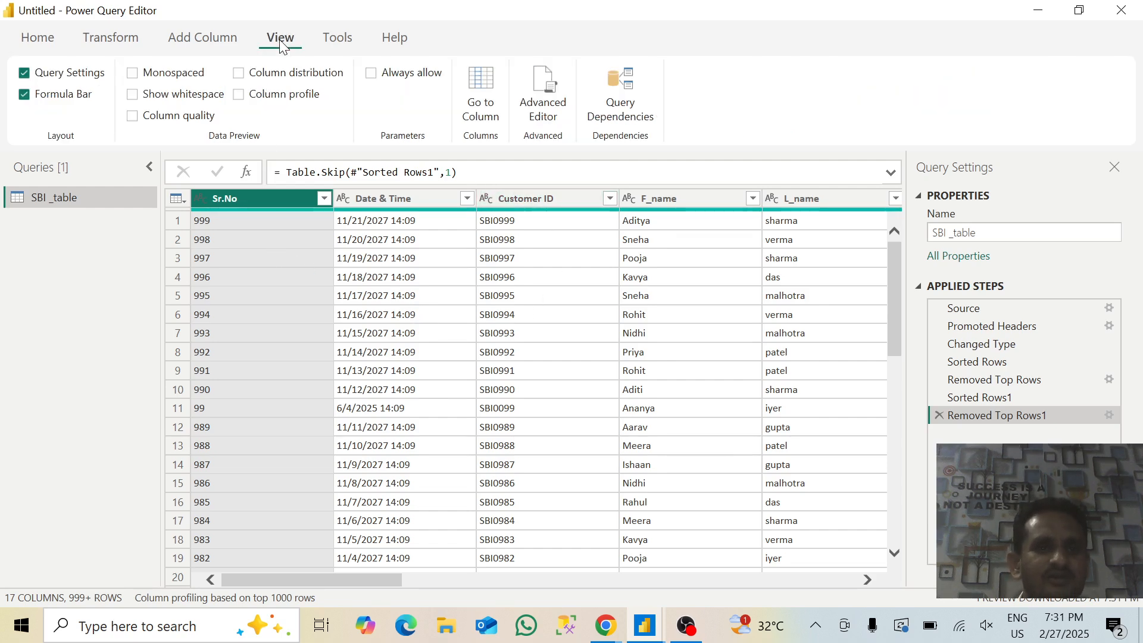
{"action": "left_click", "coordinate": [239, 94]}
{"action": "left_click", "coordinate": [239, 94]}
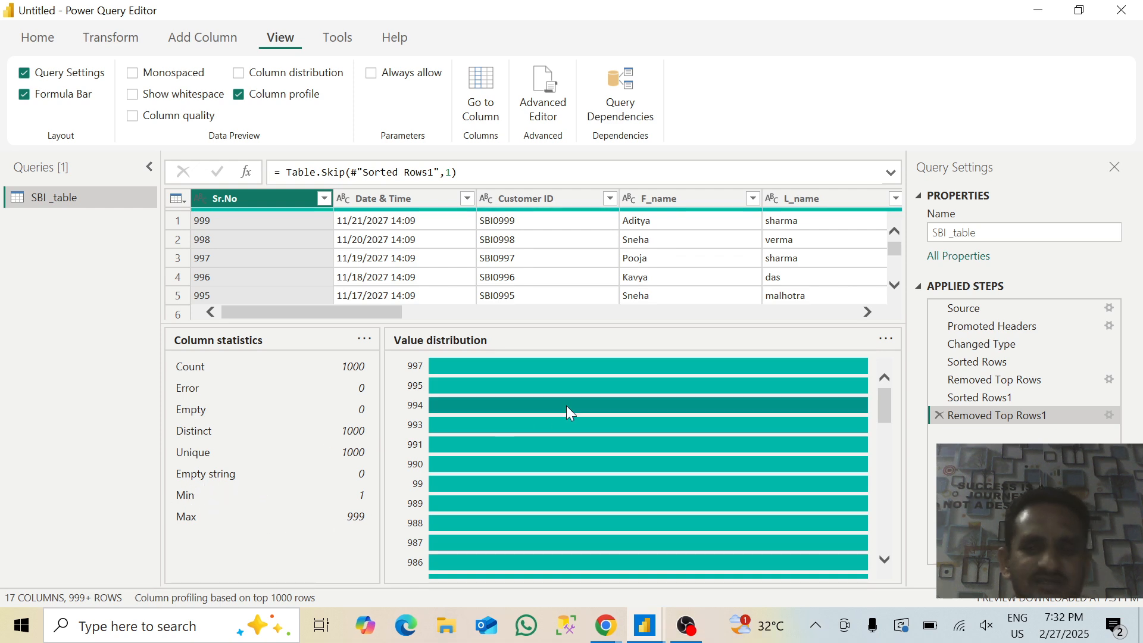
{"action": "mouse_move", "coordinate": [714, 439]}
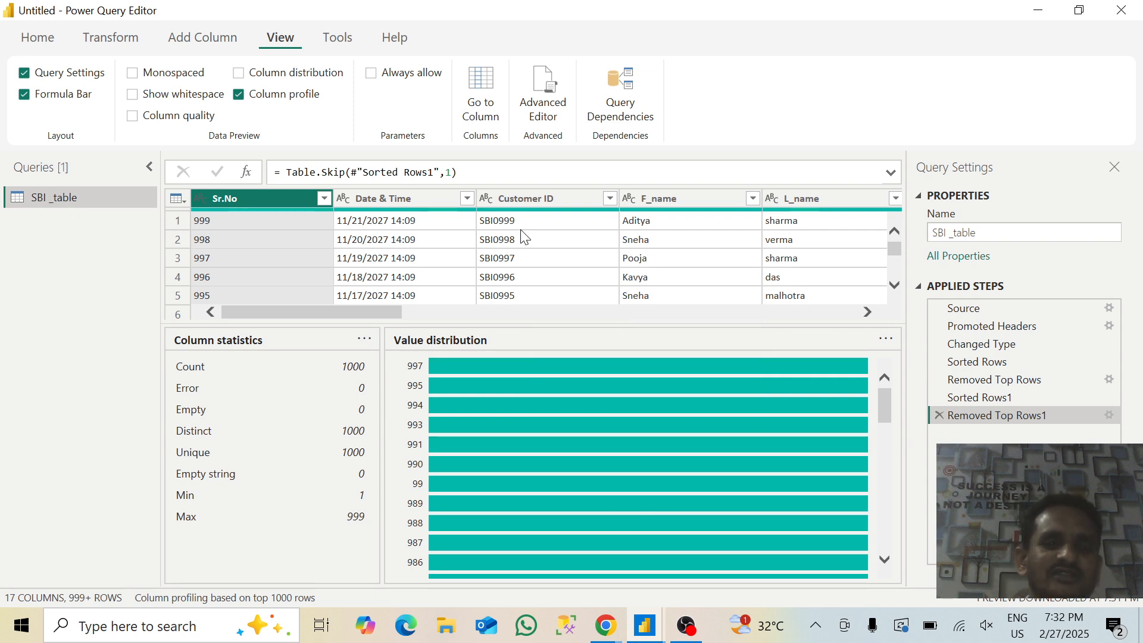
{"action": "left_click", "coordinate": [238, 94]}
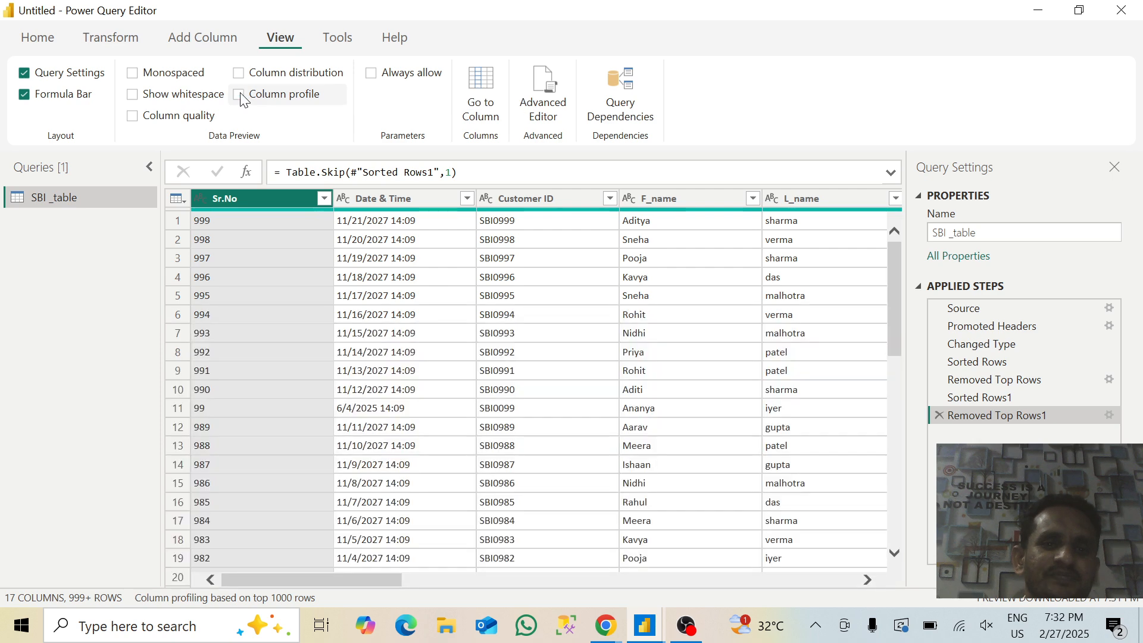
Step: Use Go to Column to navigate to the Sakary column and return to the Sr.No column
{"action": "left_click", "coordinate": [484, 76]}
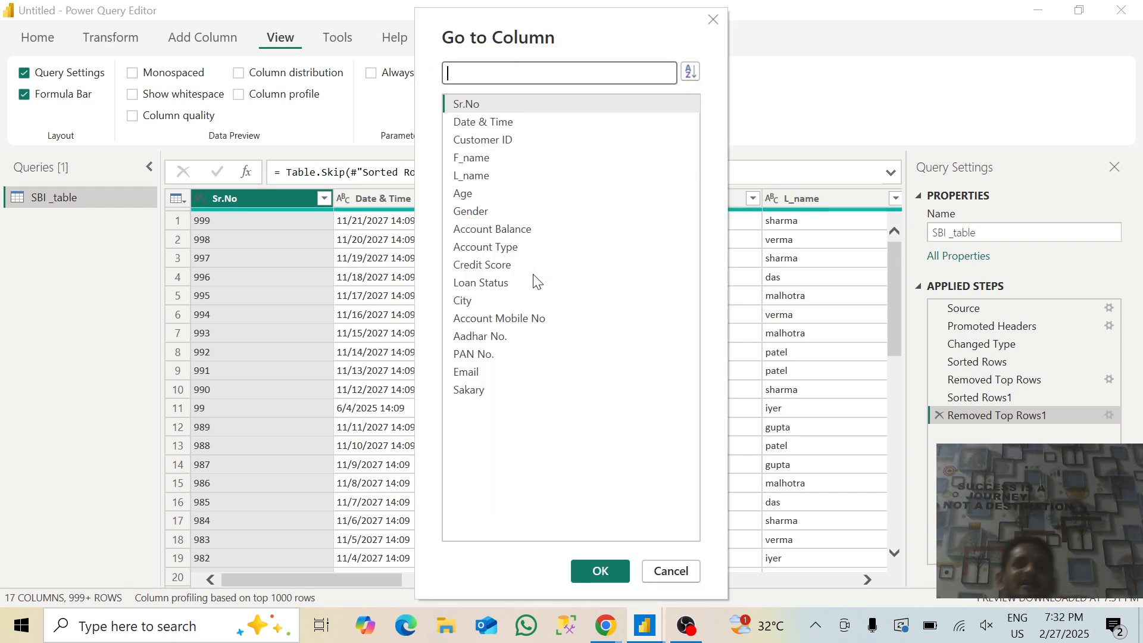
{"action": "left_click", "coordinate": [480, 392]}
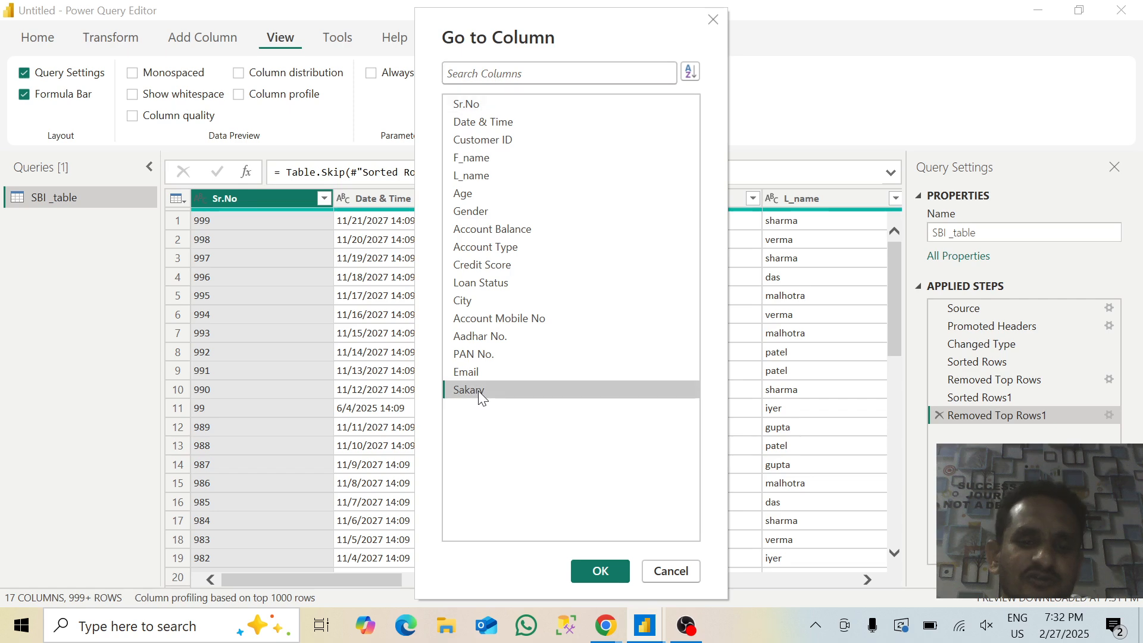
{"action": "left_click", "coordinate": [588, 562]}
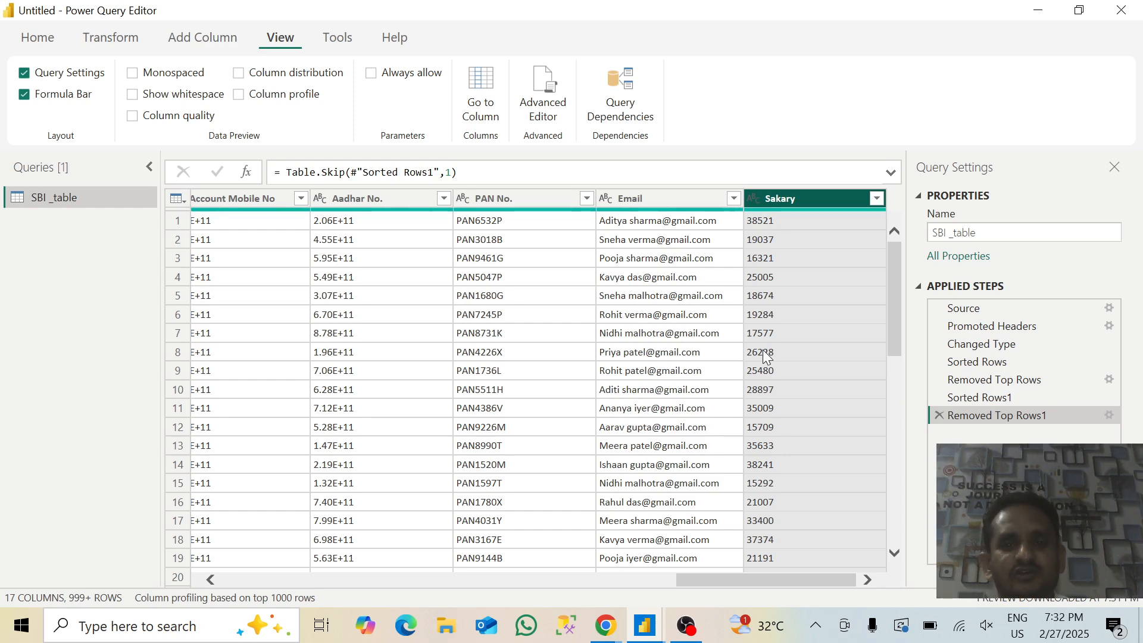
{"action": "left_click", "coordinate": [489, 106]}
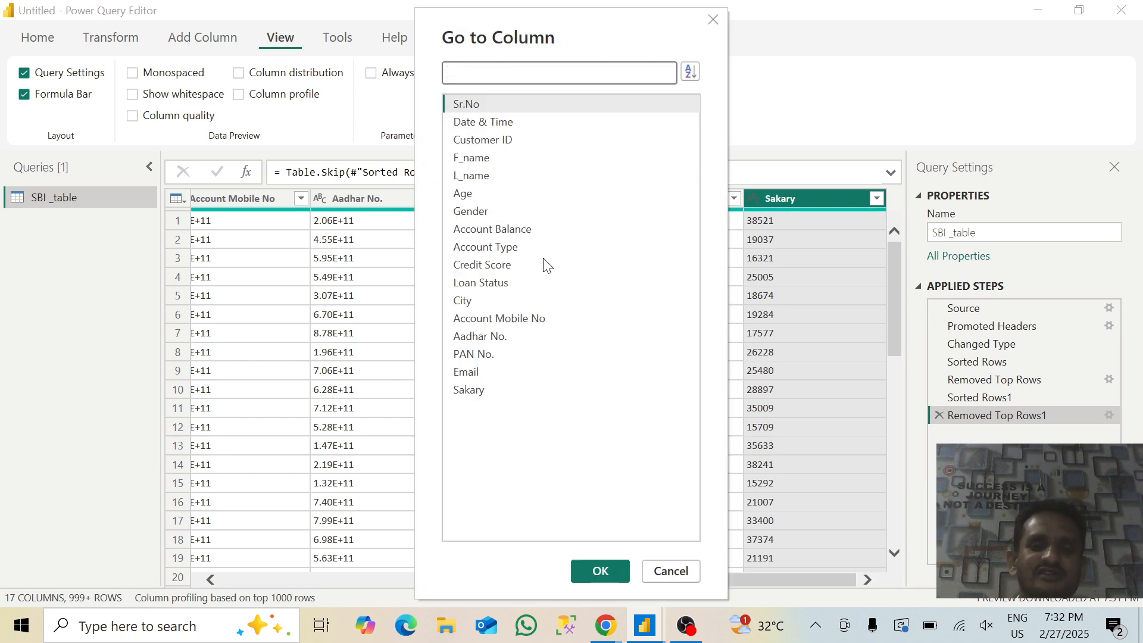
{"action": "left_click", "coordinate": [467, 103]}
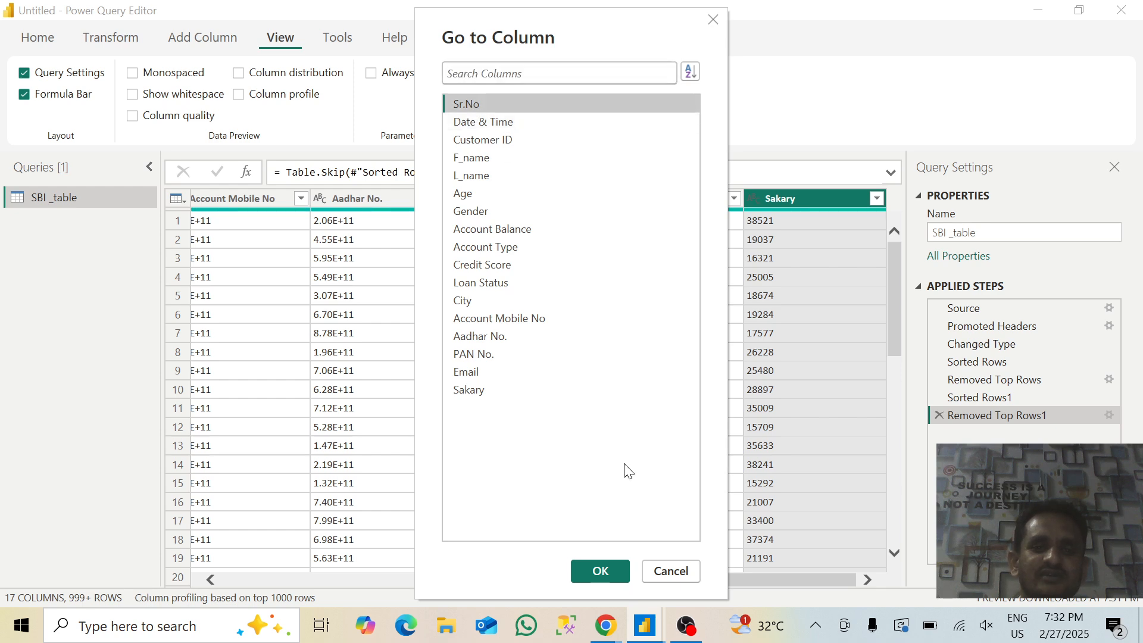
{"action": "left_click", "coordinate": [597, 571]}
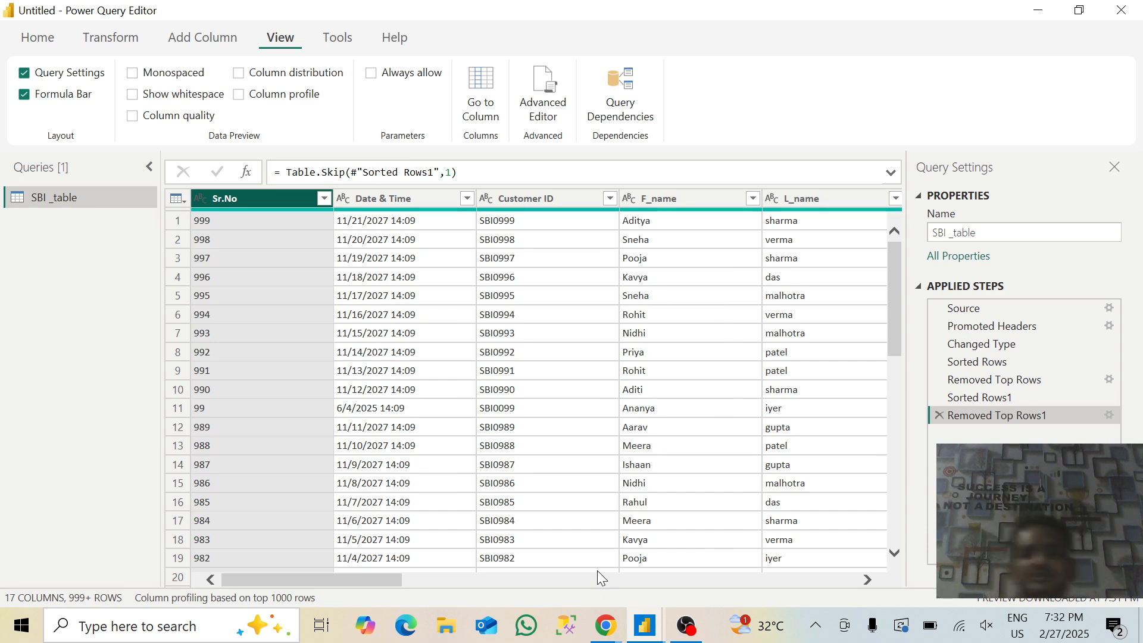
Step: View the SBI _table query's code in the Advanced Editor and its Query Dependencies diagram, closing both without changes
{"action": "left_click", "coordinate": [545, 101]}
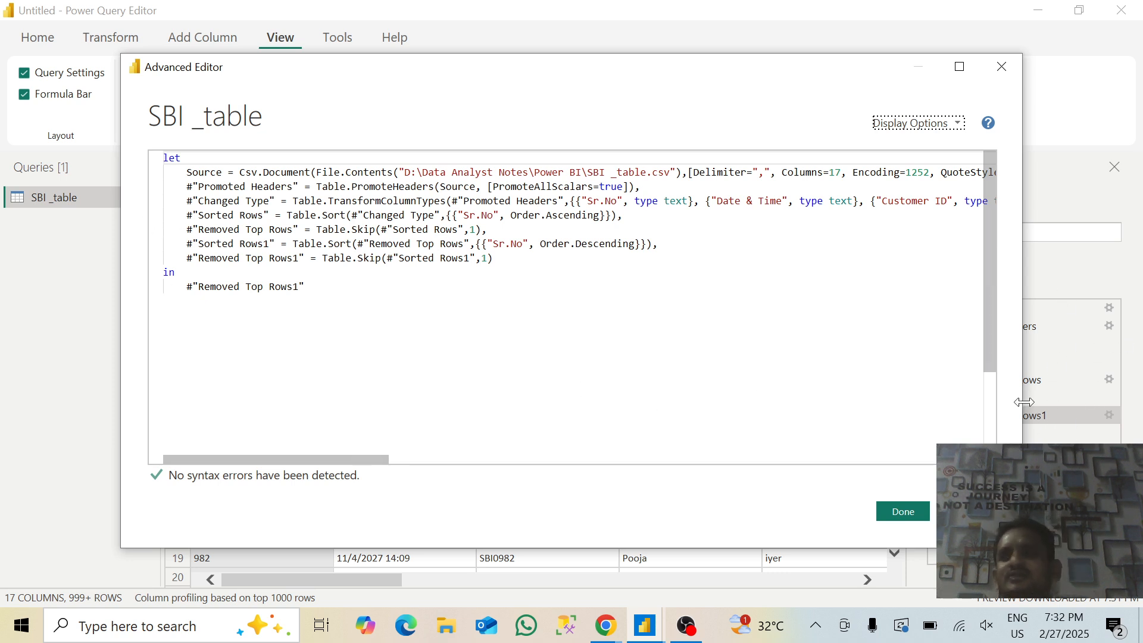
{"action": "left_click", "coordinate": [1001, 67]}
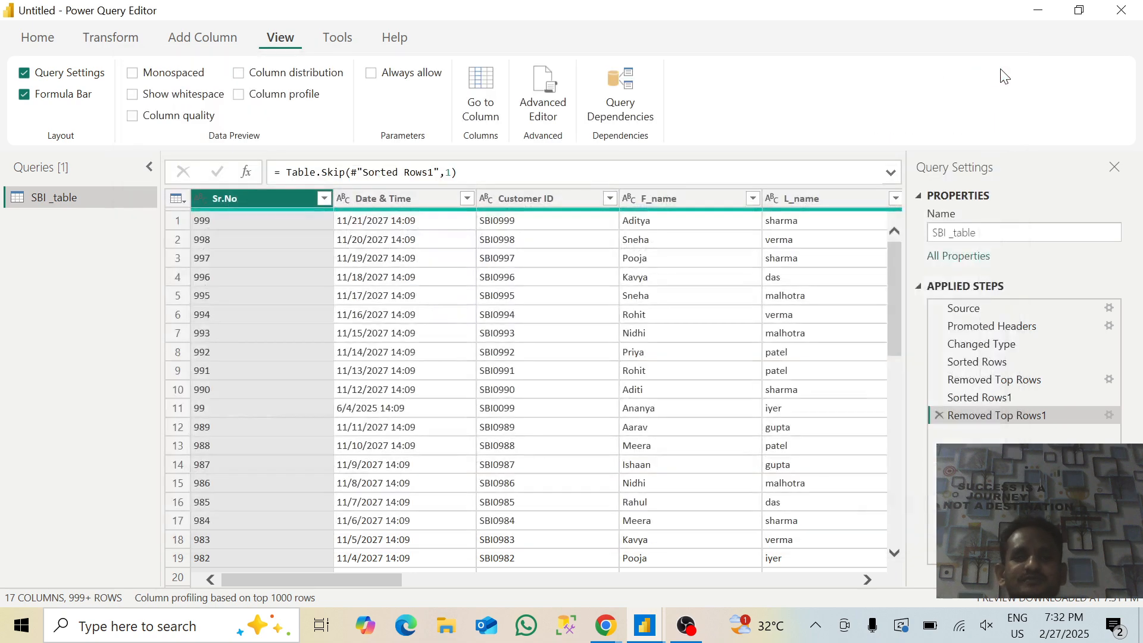
{"action": "left_click", "coordinate": [634, 115]}
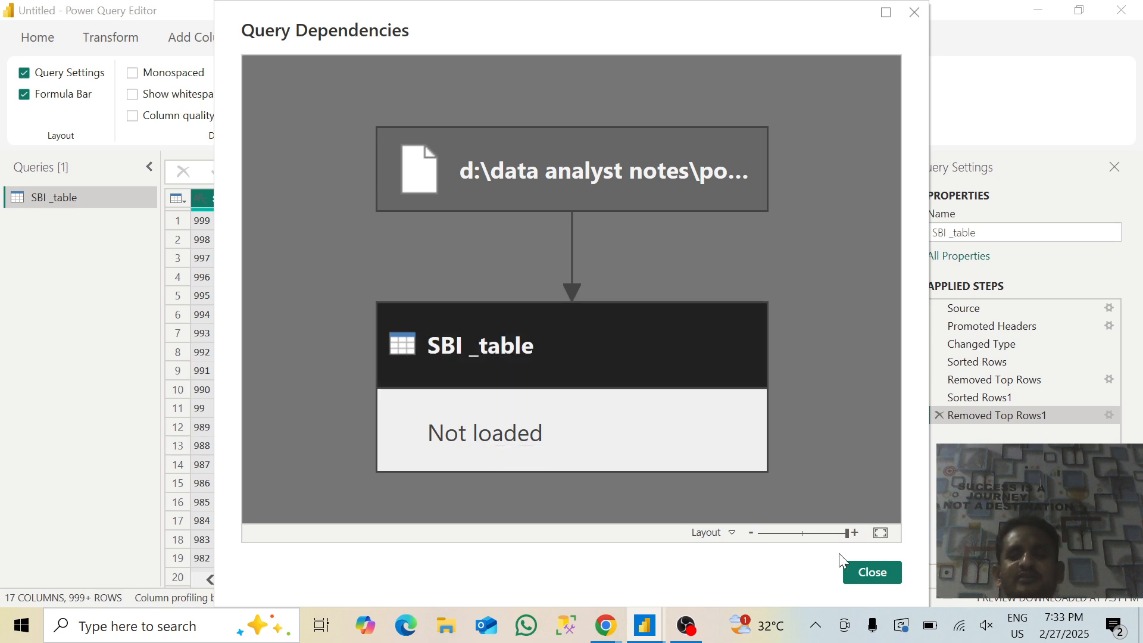
{"action": "left_click", "coordinate": [864, 573]}
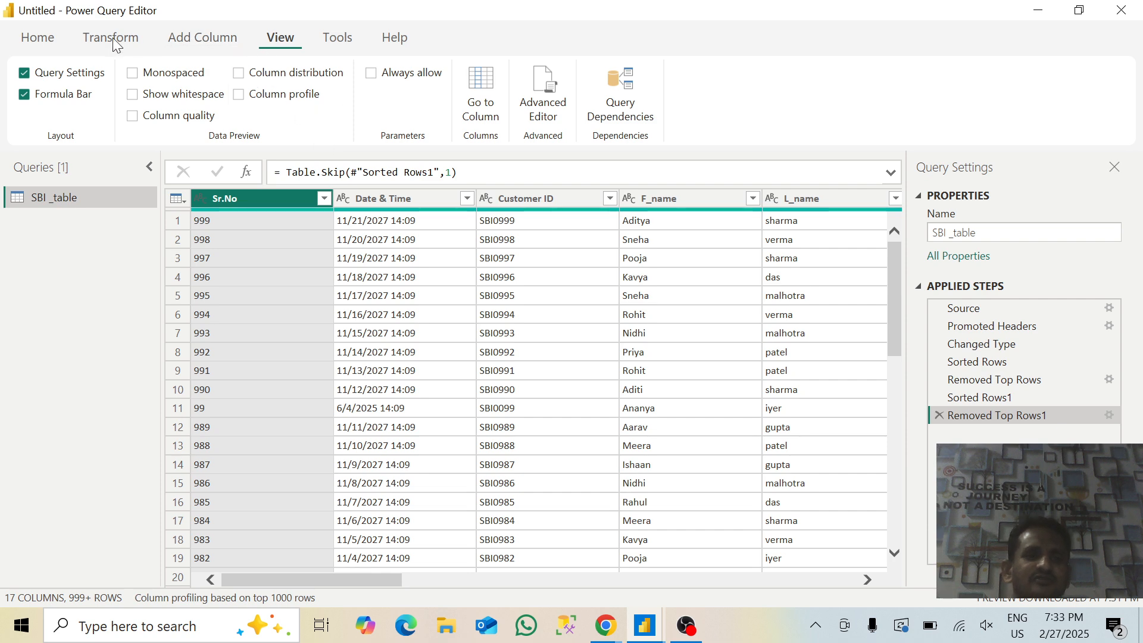
Step: Try adding the prefix "Mr. " to every value in the F_name column, and delete the Added Prefix step
{"action": "left_click", "coordinate": [97, 40]}
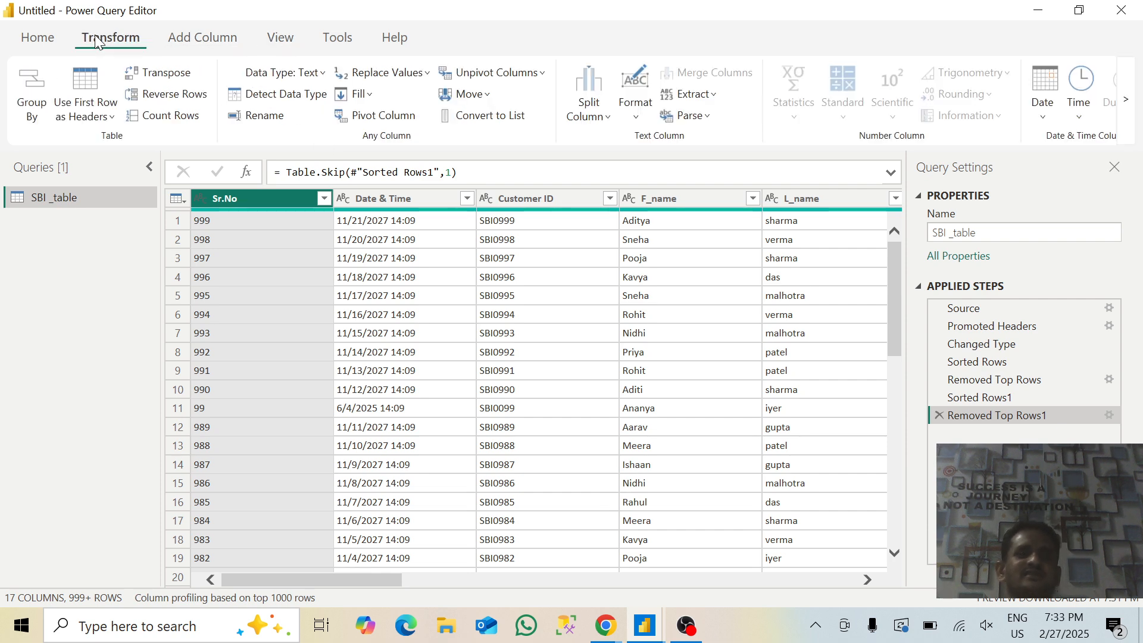
{"action": "left_click", "coordinate": [632, 123]}
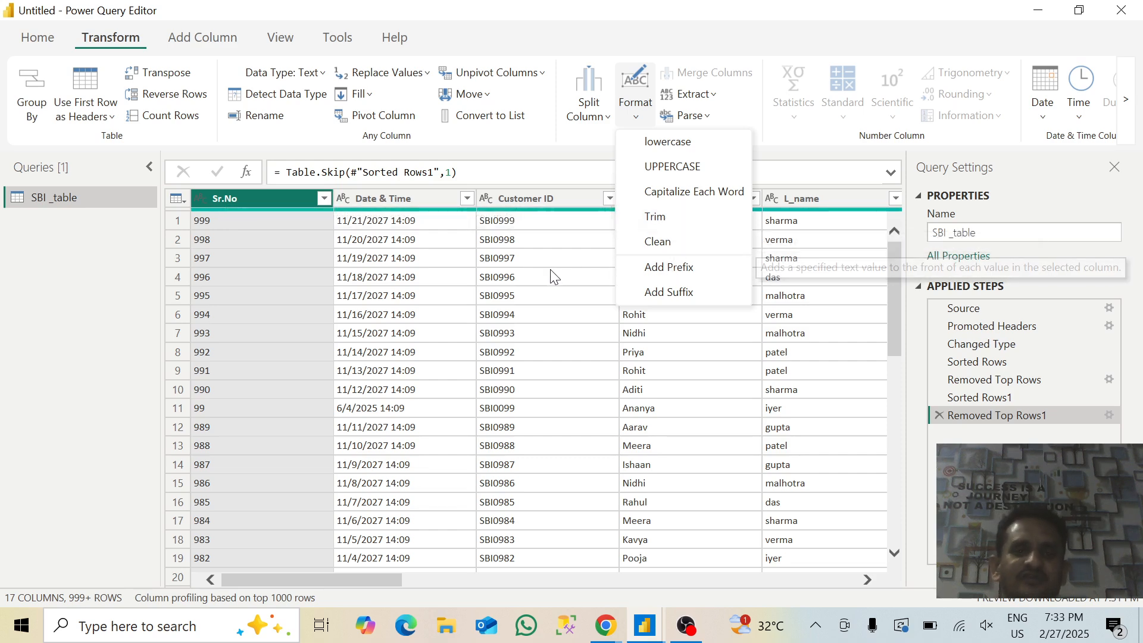
{"action": "left_click", "coordinate": [560, 337]}
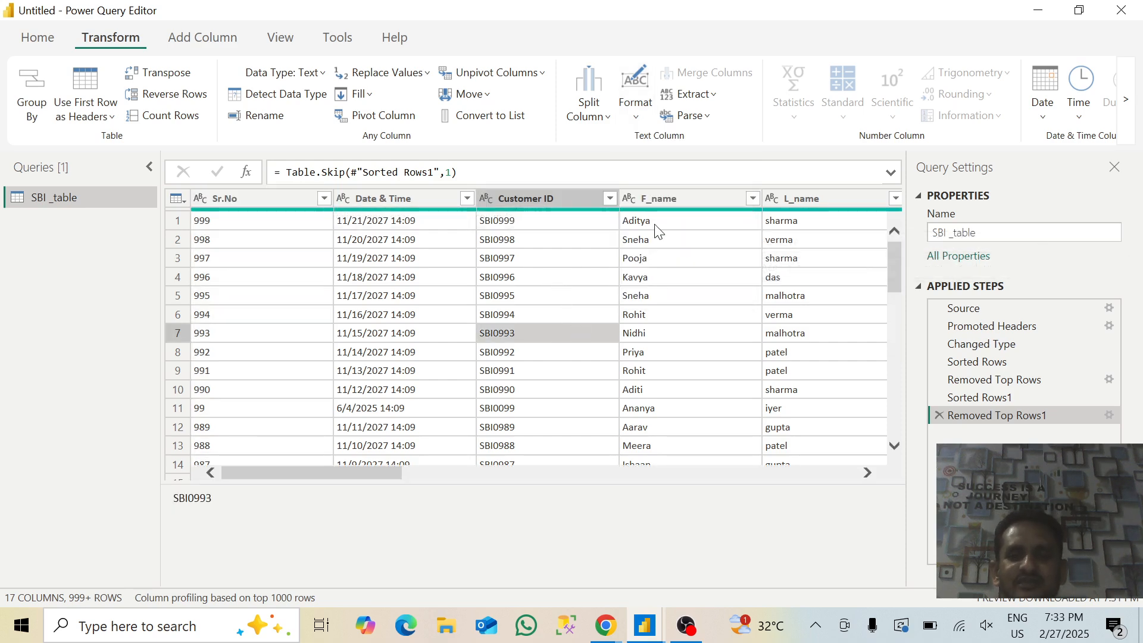
{"action": "left_click", "coordinate": [677, 199]}
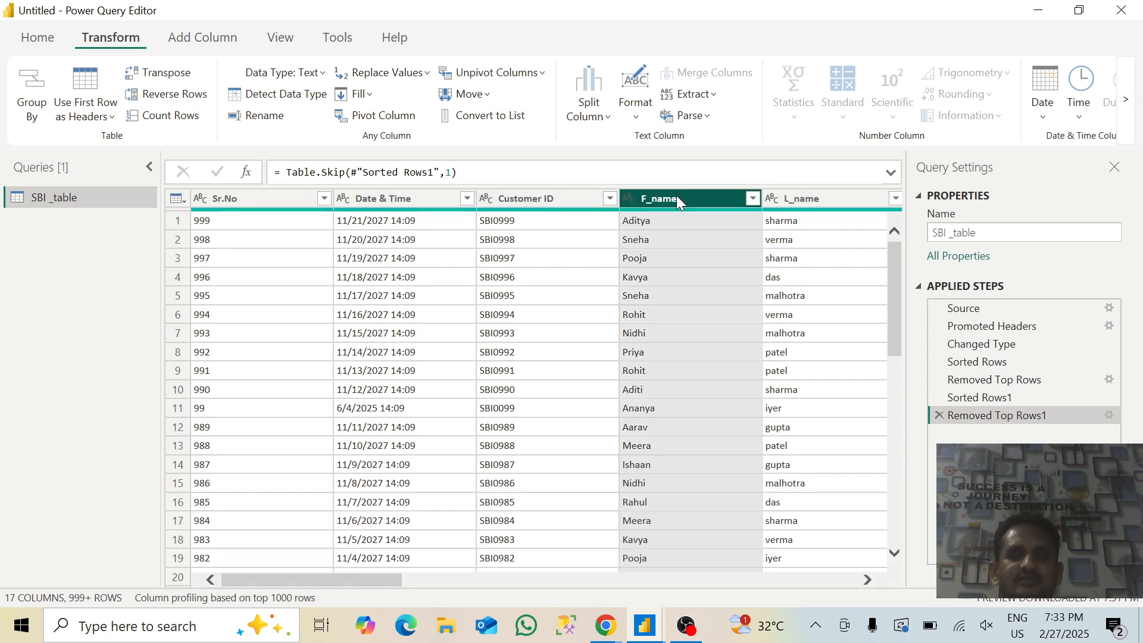
{"action": "left_click", "coordinate": [635, 112]}
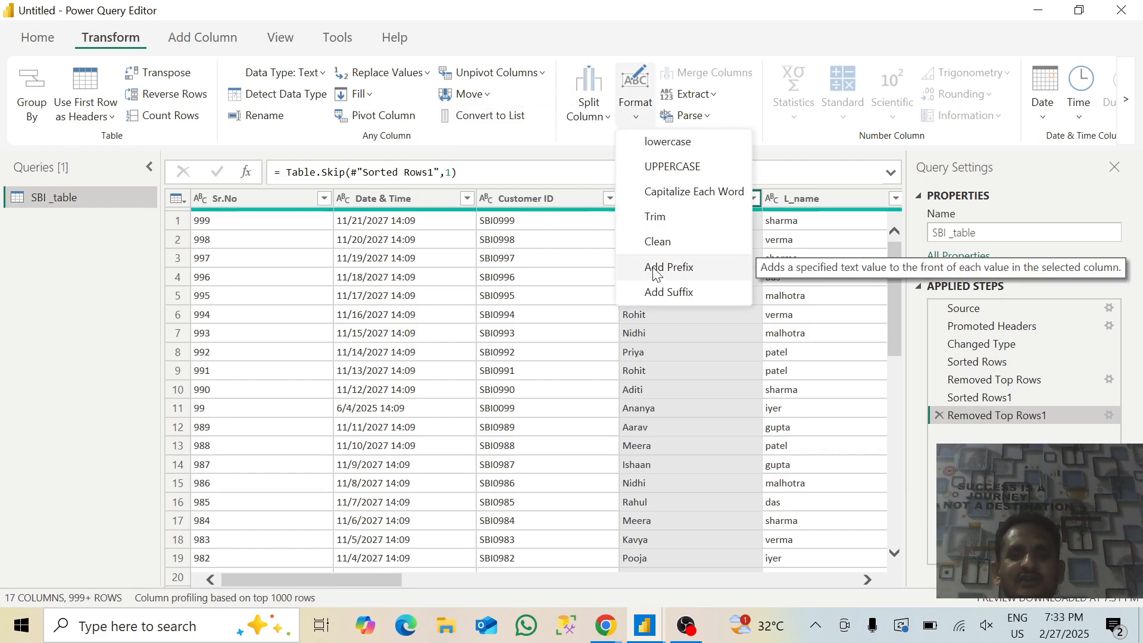
{"action": "left_click", "coordinate": [655, 267]}
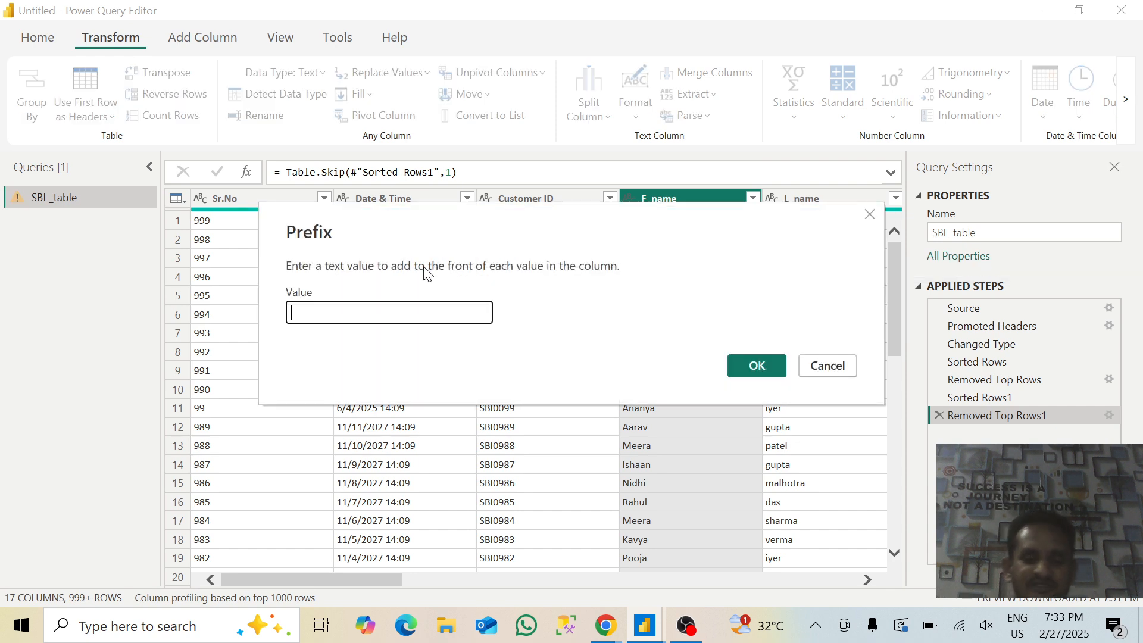
{"action": "type", "text": "Mr."}
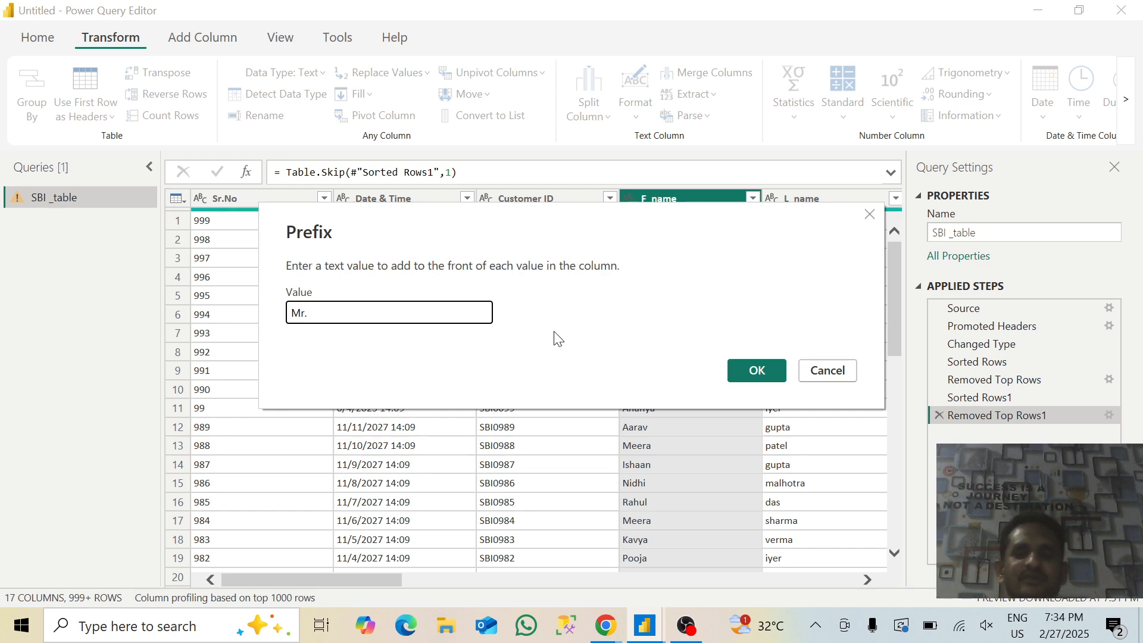
{"action": "left_click", "coordinate": [771, 359]}
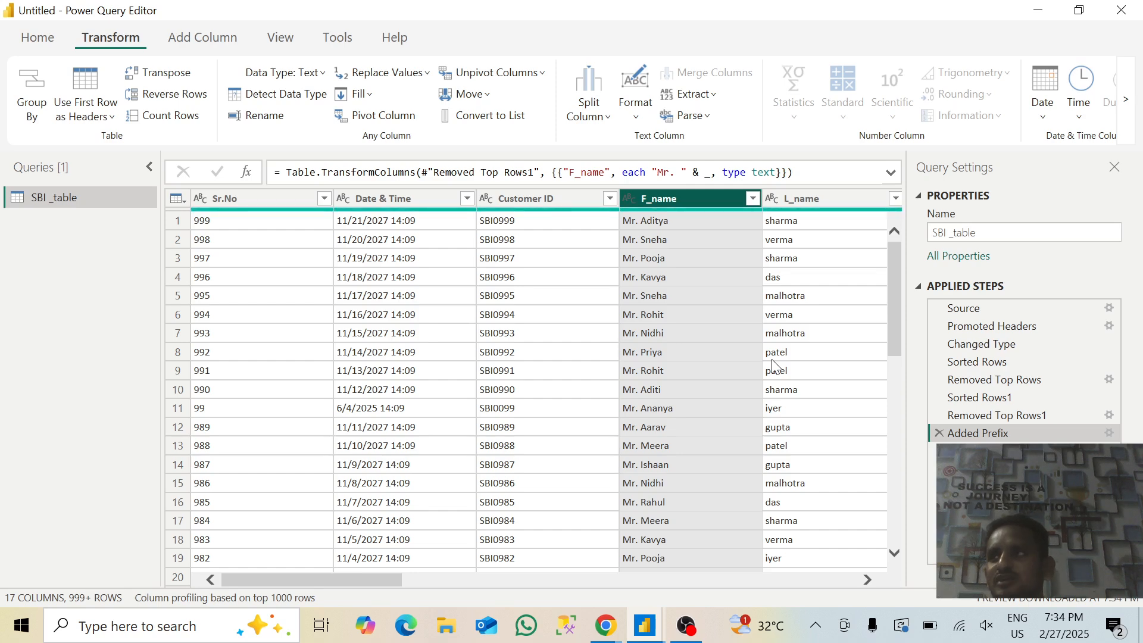
{"action": "left_click", "coordinate": [940, 433]}
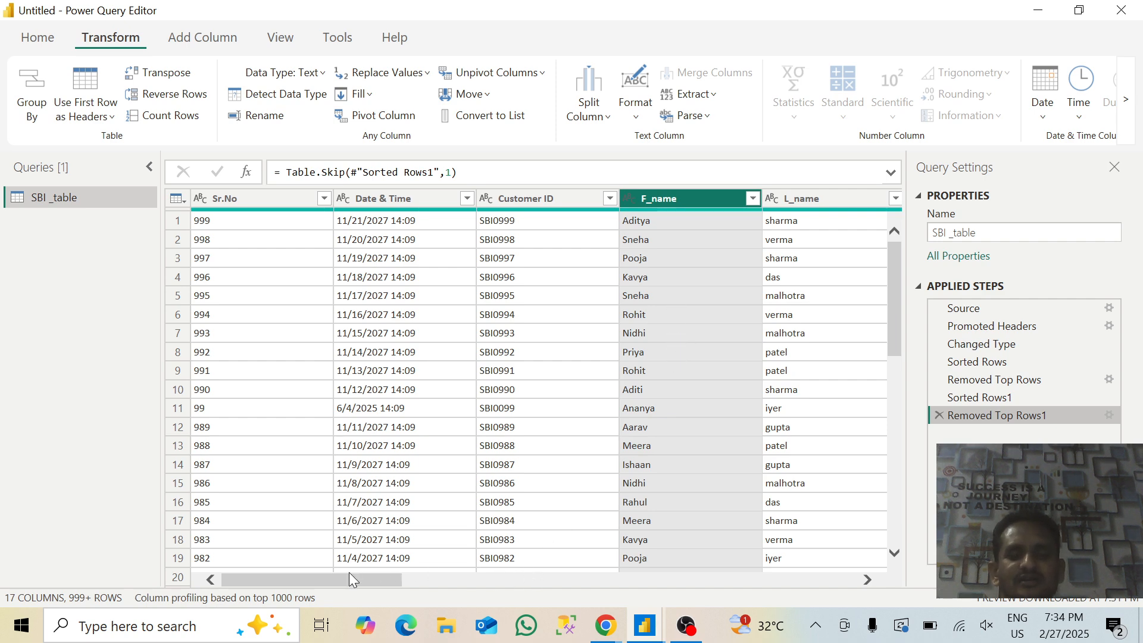
{"action": "left_click_drag", "start_coordinate": [344, 581], "coordinate": [489, 578]}
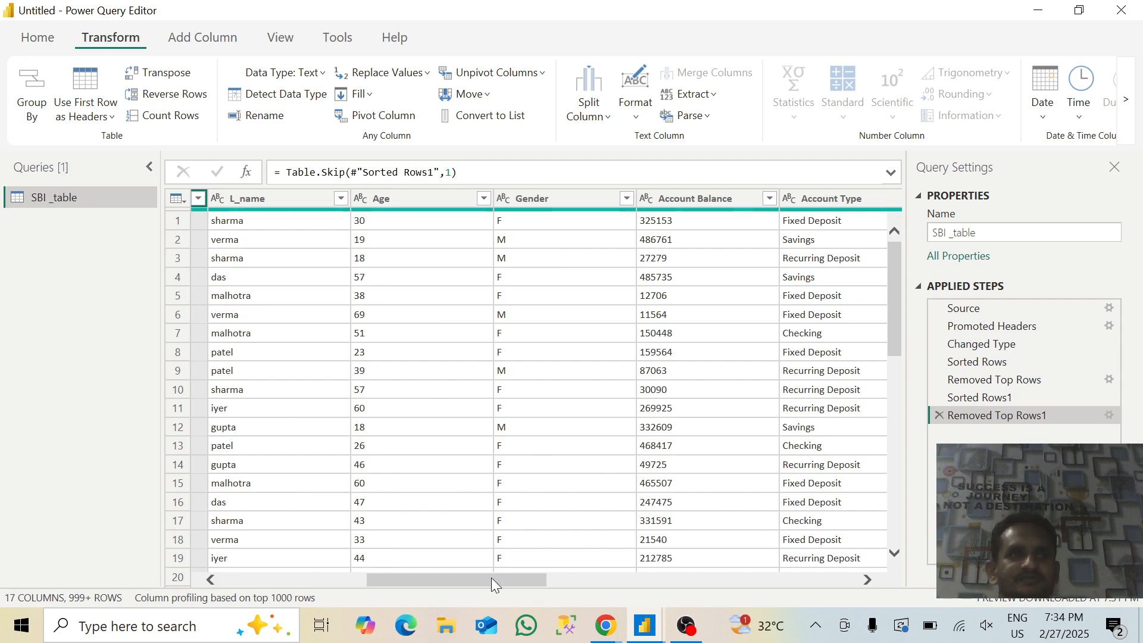
{"action": "left_click_drag", "start_coordinate": [492, 577], "coordinate": [278, 559]}
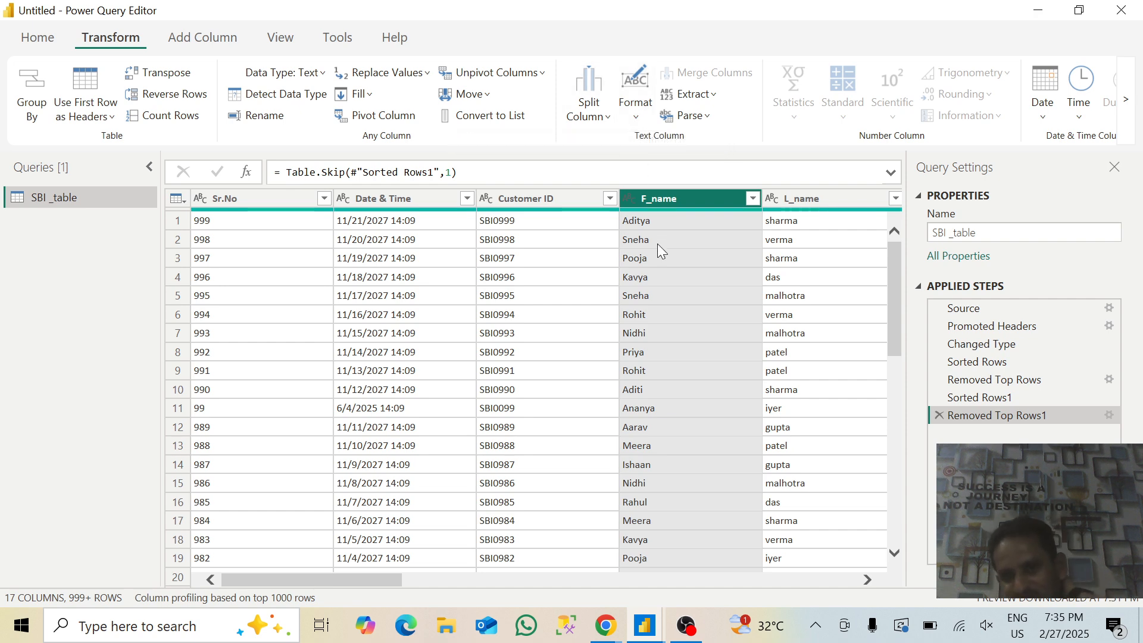
{"action": "left_click", "coordinate": [635, 119]}
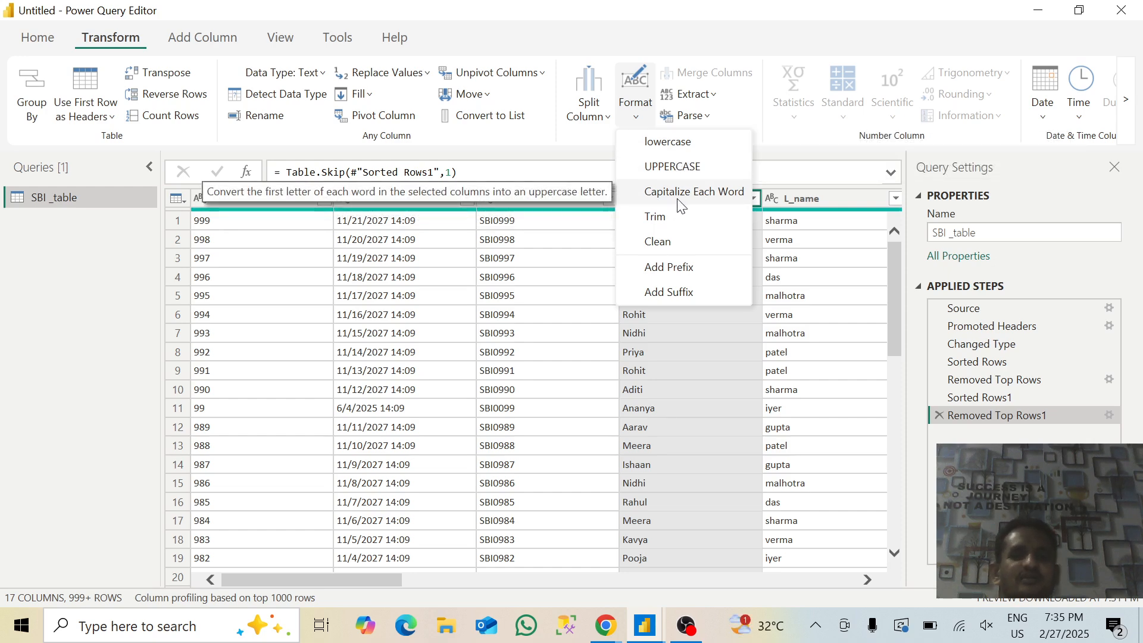
{"action": "left_click", "coordinate": [664, 424]}
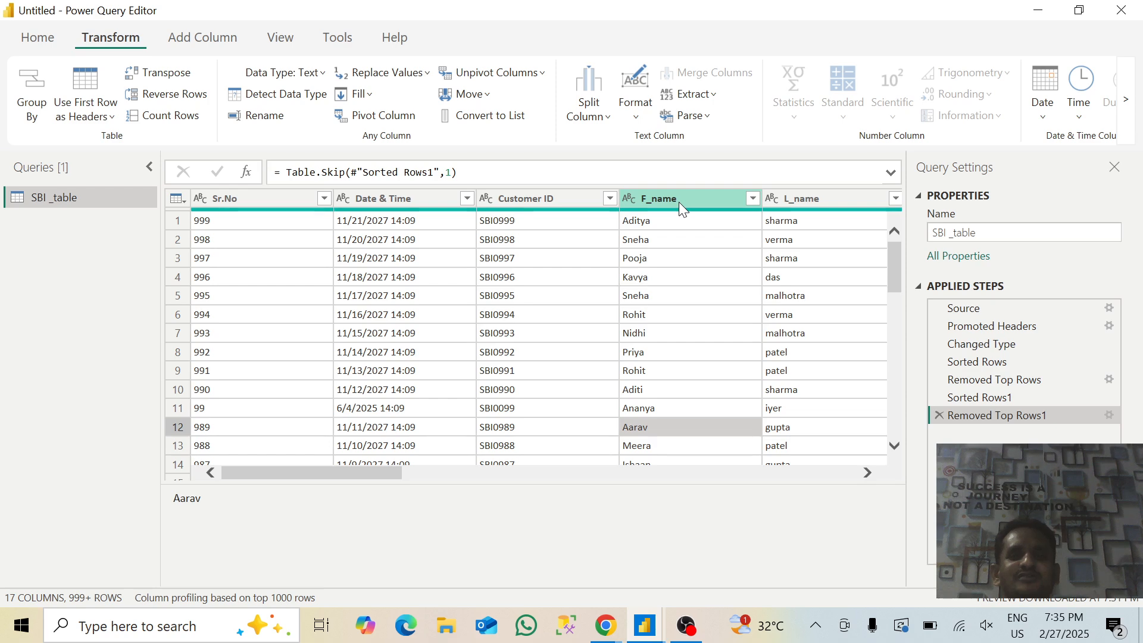
Step: Try replacing the F_name values with their text length, and delete the Calculated Text Length step
{"action": "left_click", "coordinate": [679, 202]}
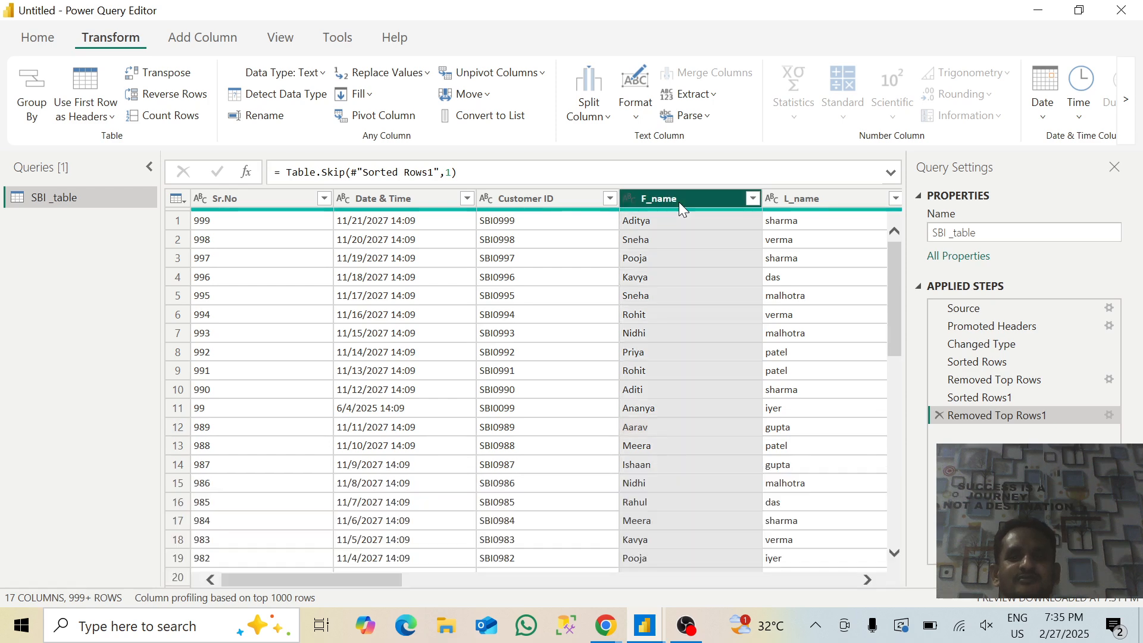
{"action": "left_click", "coordinate": [717, 104]}
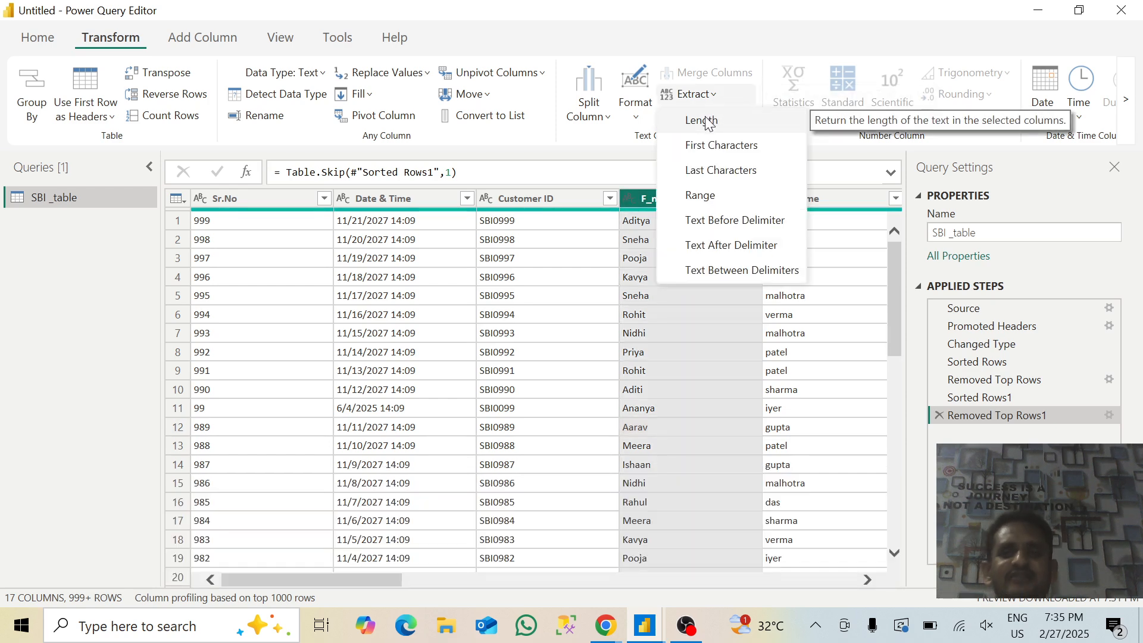
{"action": "left_click", "coordinate": [706, 122]}
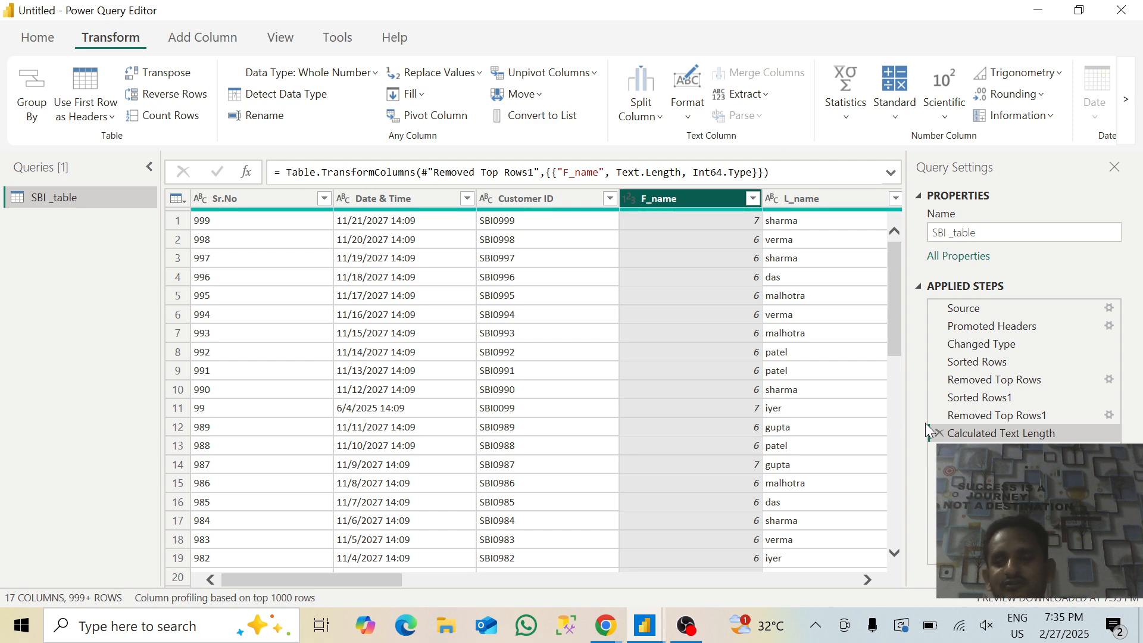
{"action": "left_click", "coordinate": [940, 434]}
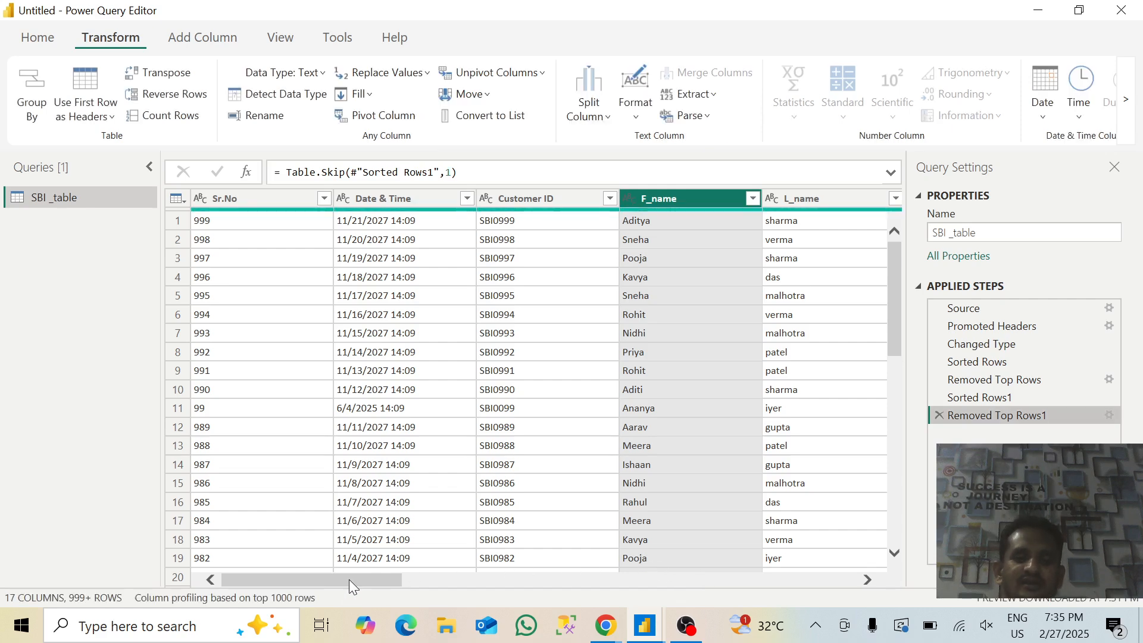
Step: Extract the text length of the values in the Email column, replacing the addresses
{"action": "left_click_drag", "start_coordinate": [348, 580], "coordinate": [803, 579]}
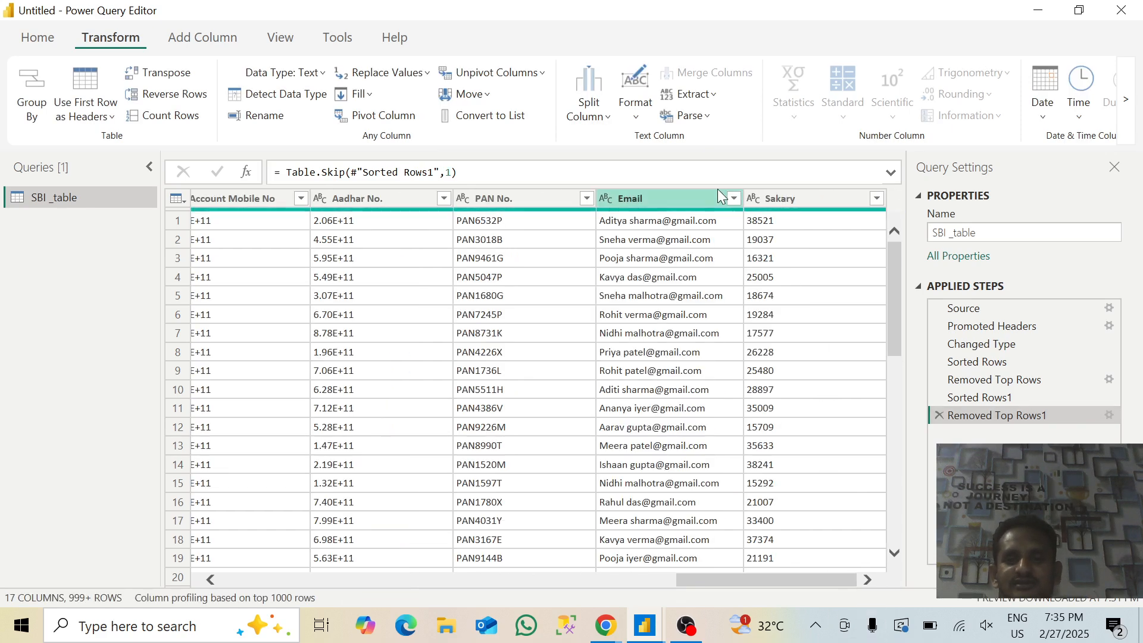
{"action": "left_click", "coordinate": [691, 201]}
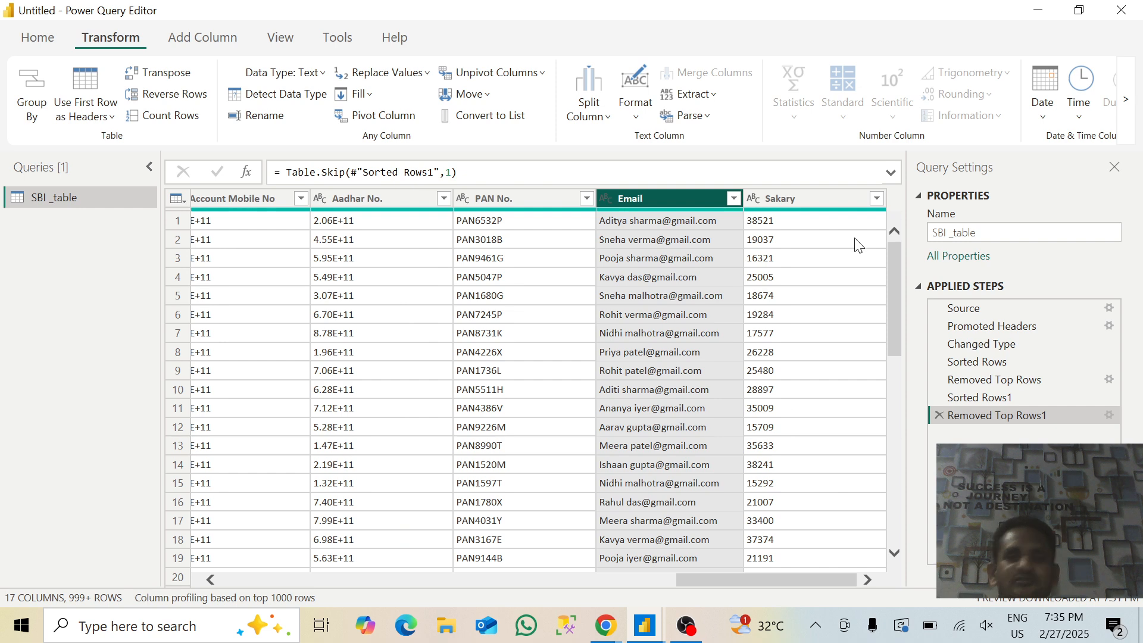
{"action": "left_click", "coordinate": [636, 116]}
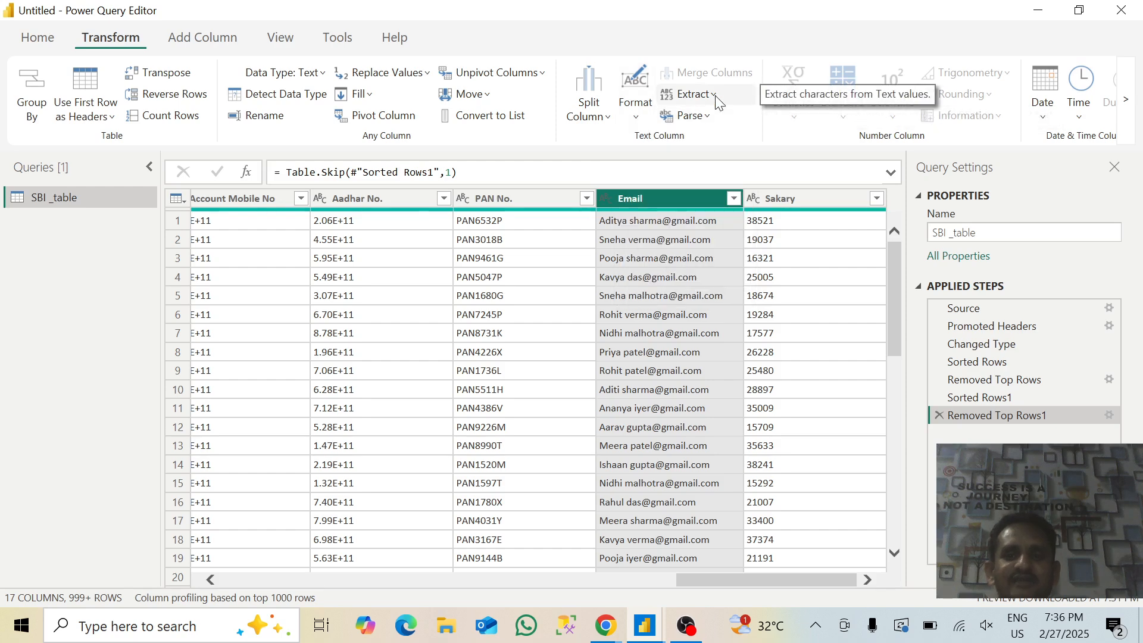
{"action": "left_click", "coordinate": [690, 95]}
{"action": "left_click", "coordinate": [712, 126]}
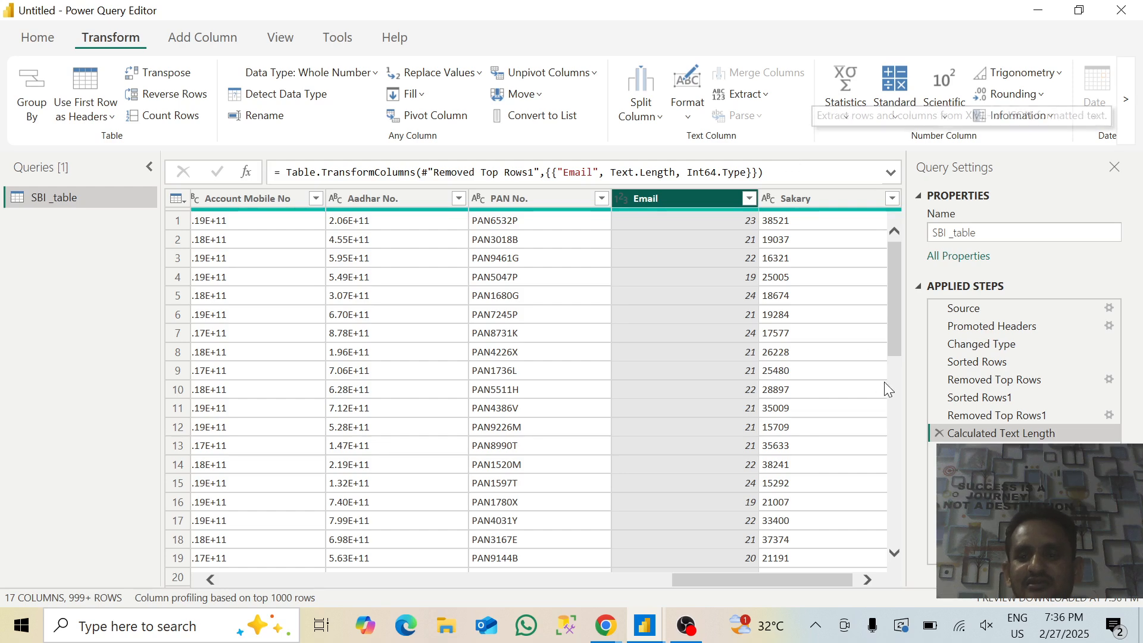
Step: Delete the Calculated Text Length step applied to the Email column
{"action": "left_click", "coordinate": [939, 433]}
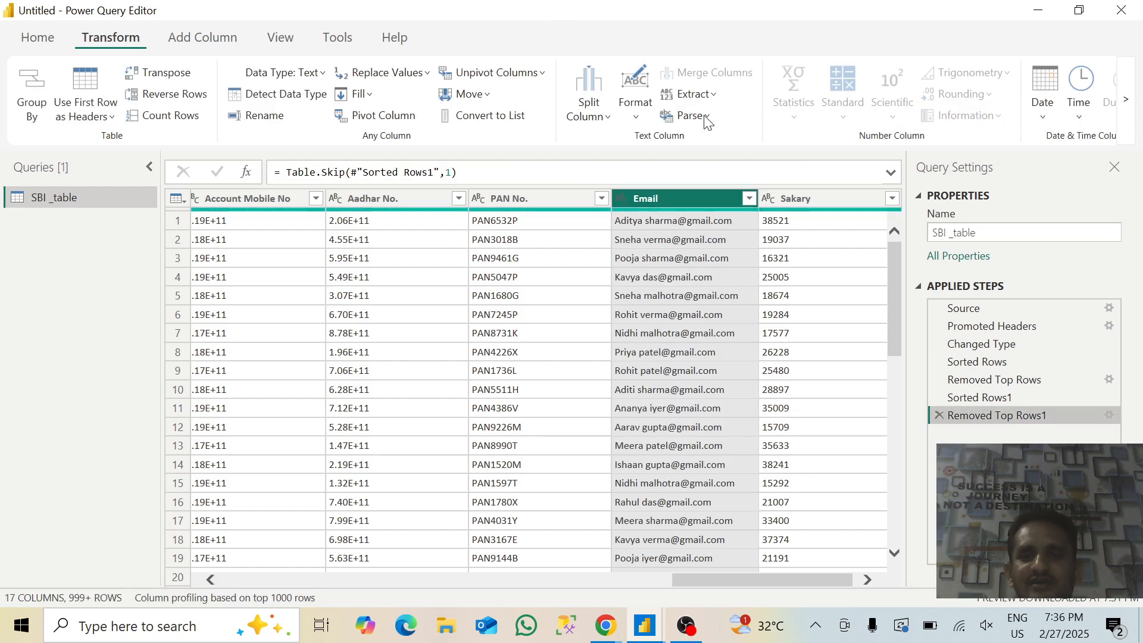
Step: Try extracting only the first 1 character of the Email values, and delete the Extracted First Characters step
{"action": "left_click", "coordinate": [708, 104]}
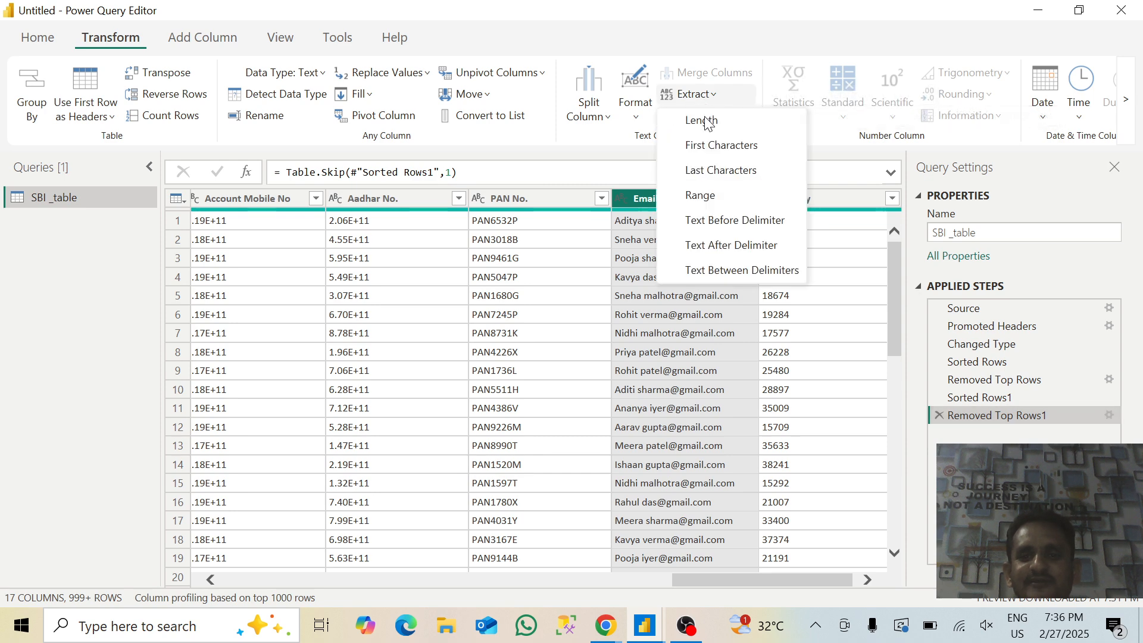
{"action": "left_click", "coordinate": [709, 156]}
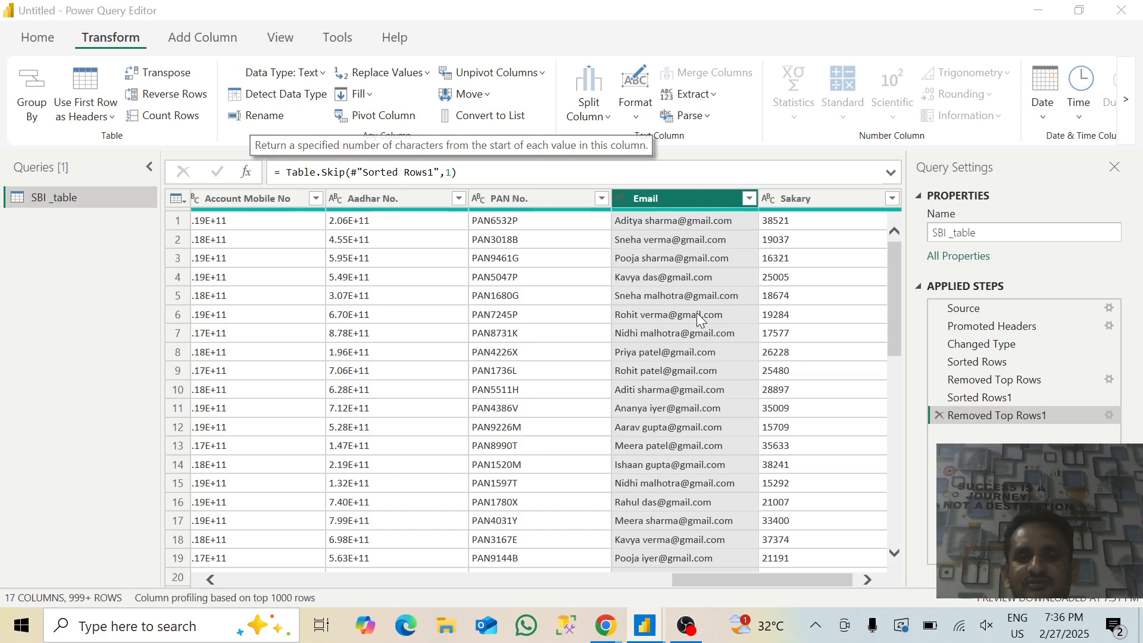
{"action": "left_click", "coordinate": [314, 313]}
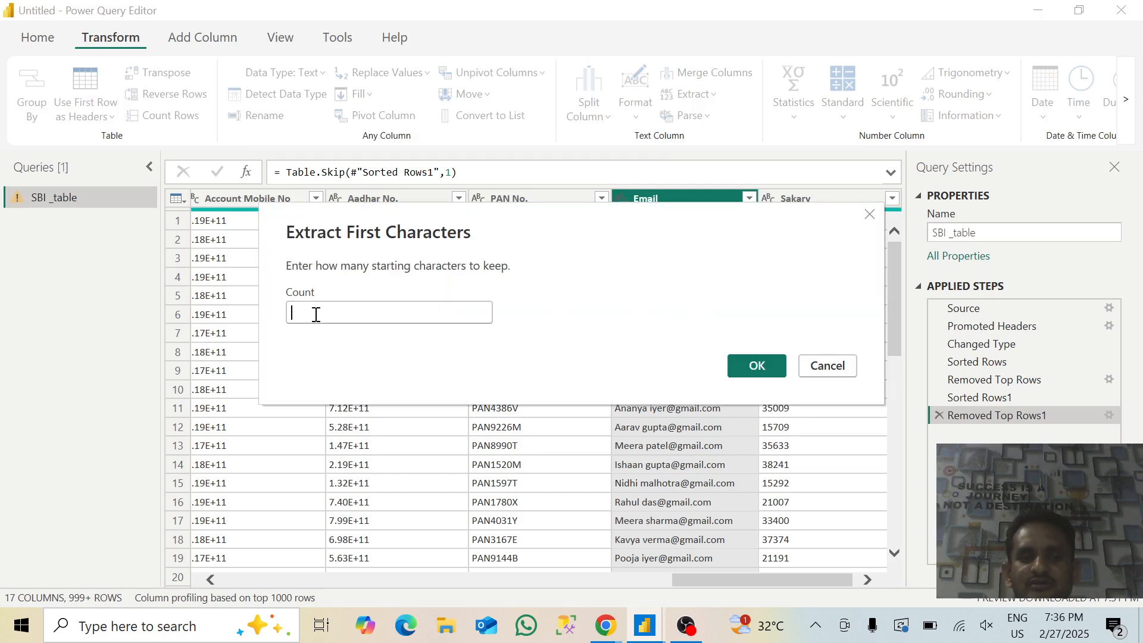
{"action": "type", "text": "1"}
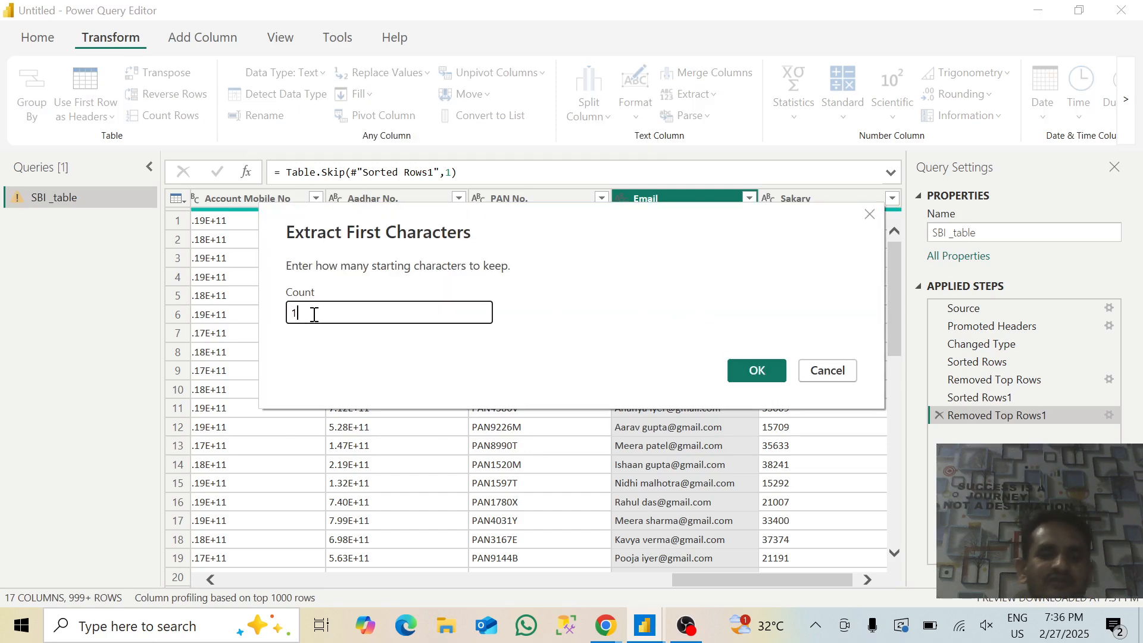
{"action": "left_click", "coordinate": [743, 367]}
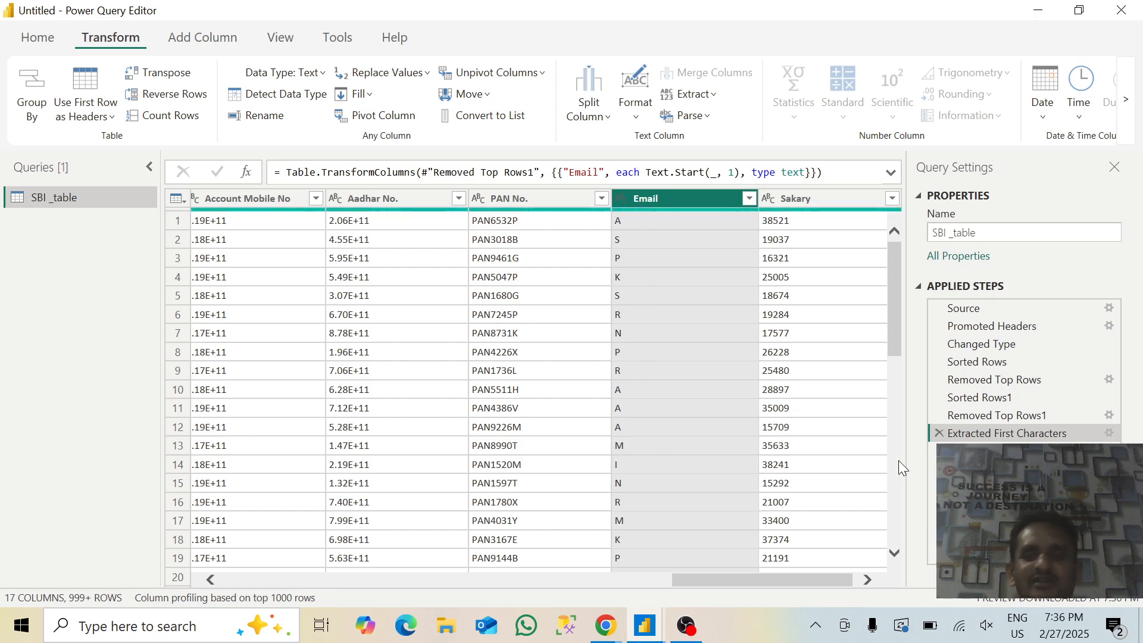
{"action": "left_click", "coordinate": [943, 430]}
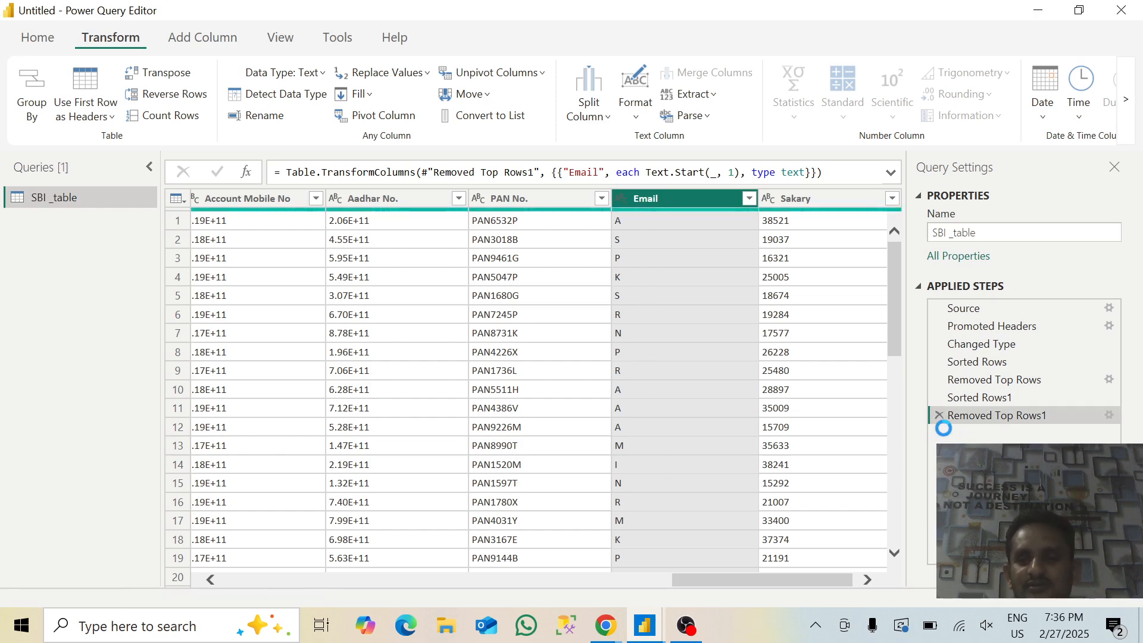
Step: Try extracting a text range from the Email values with starting index 1 and 5 characters, and delete the Extracted Text Range step
{"action": "left_click", "coordinate": [714, 98]}
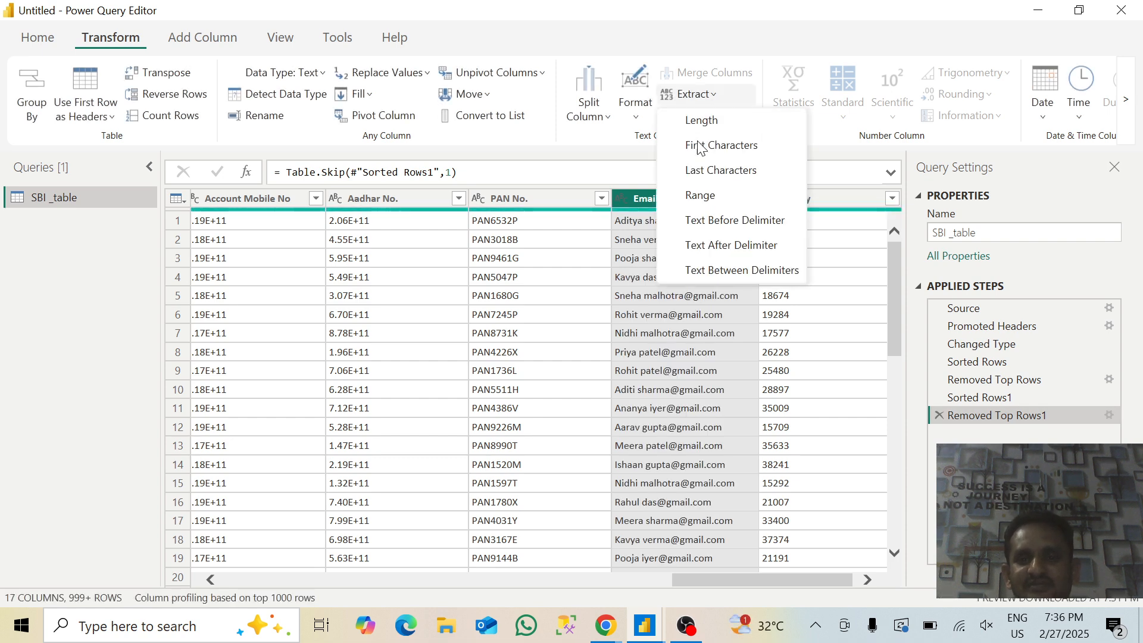
{"action": "left_click", "coordinate": [700, 196]}
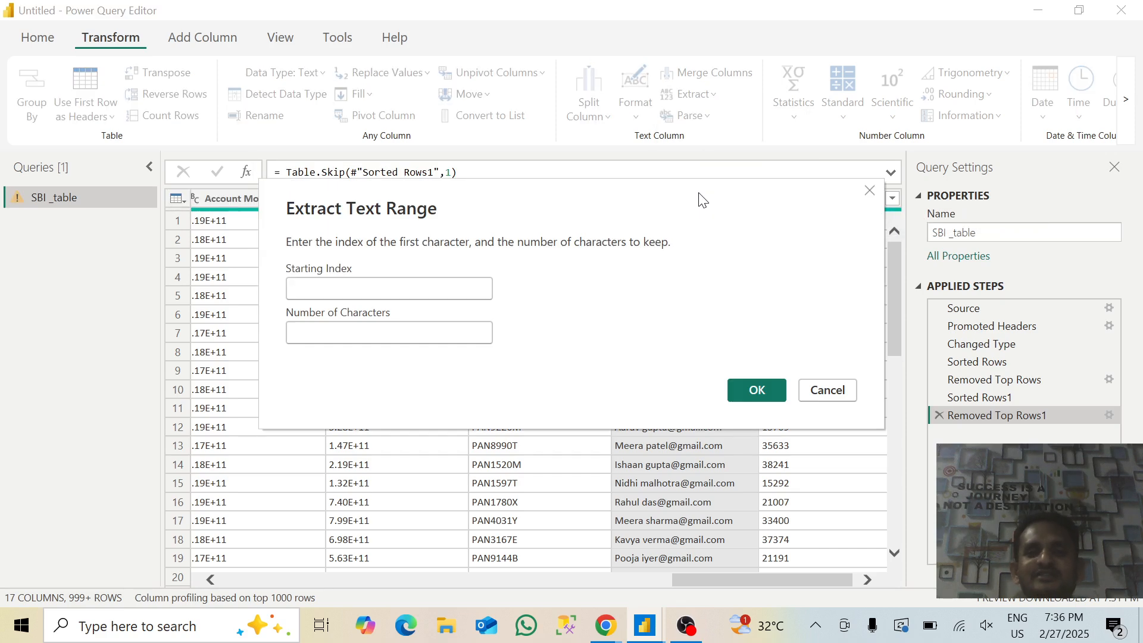
{"action": "left_click", "coordinate": [325, 295]}
{"action": "type", "text": "1"}
{"action": "left_click", "coordinate": [316, 331]}
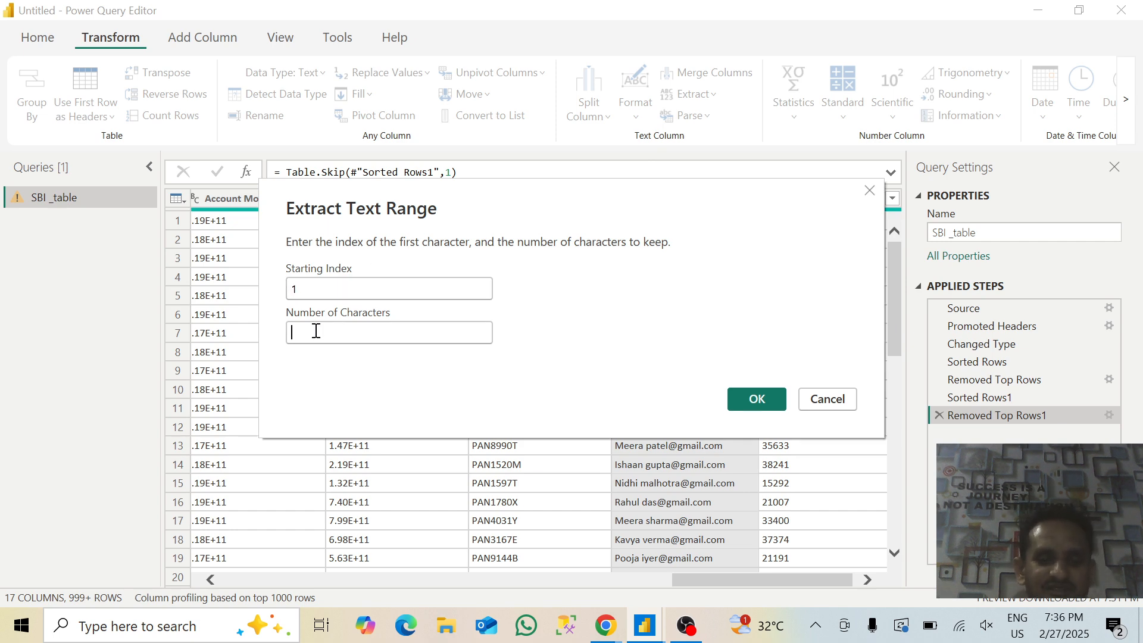
{"action": "type", "text": "5"}
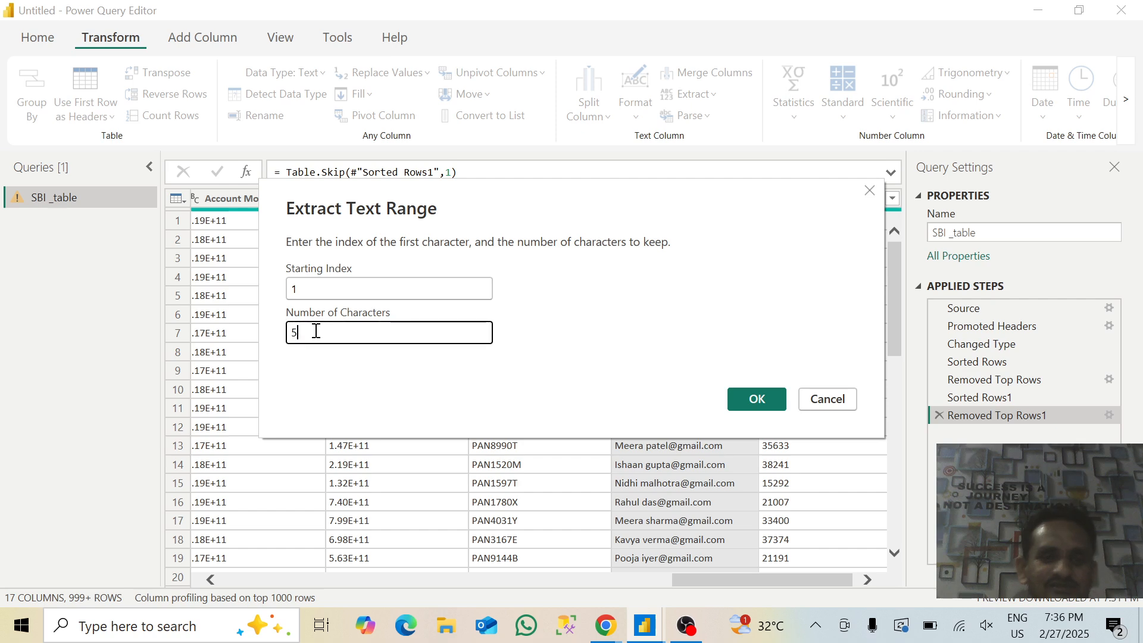
{"action": "left_click", "coordinate": [756, 398]}
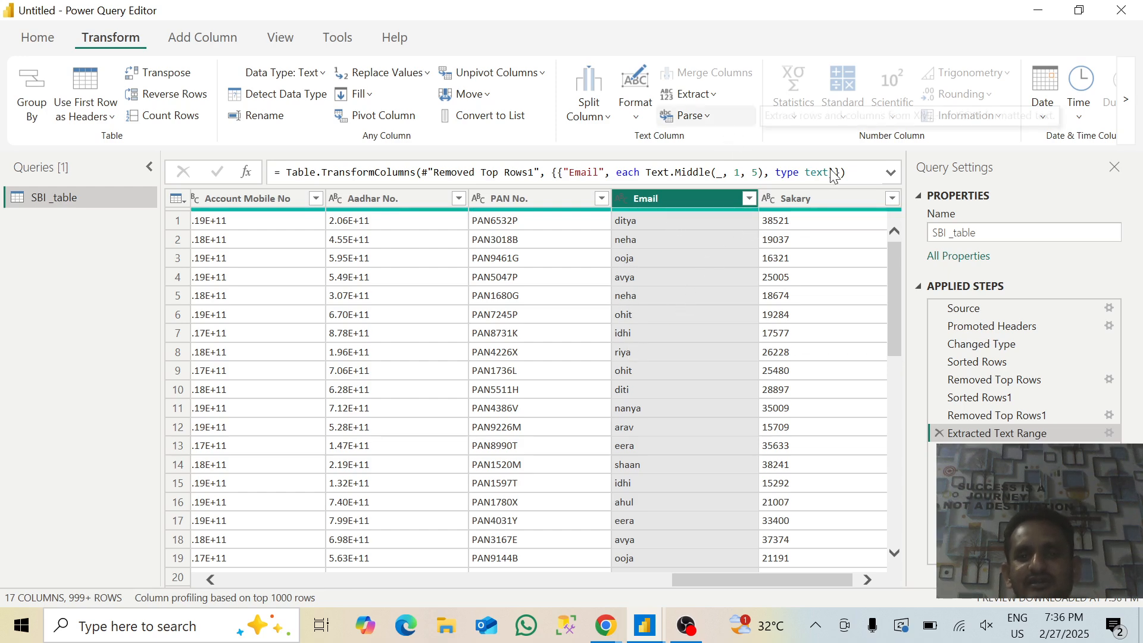
{"action": "left_click", "coordinate": [940, 432]}
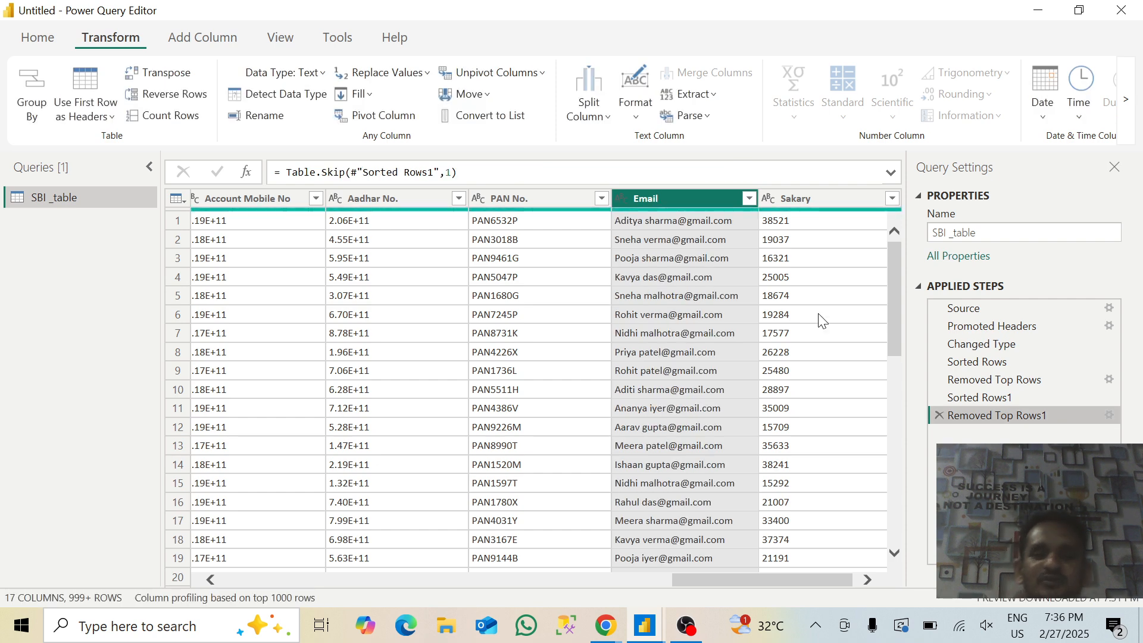
Step: Try extracting a text range from the Email values with starting index 0 and 5 characters, and delete the resulting applied step
{"action": "left_click", "coordinate": [704, 99]}
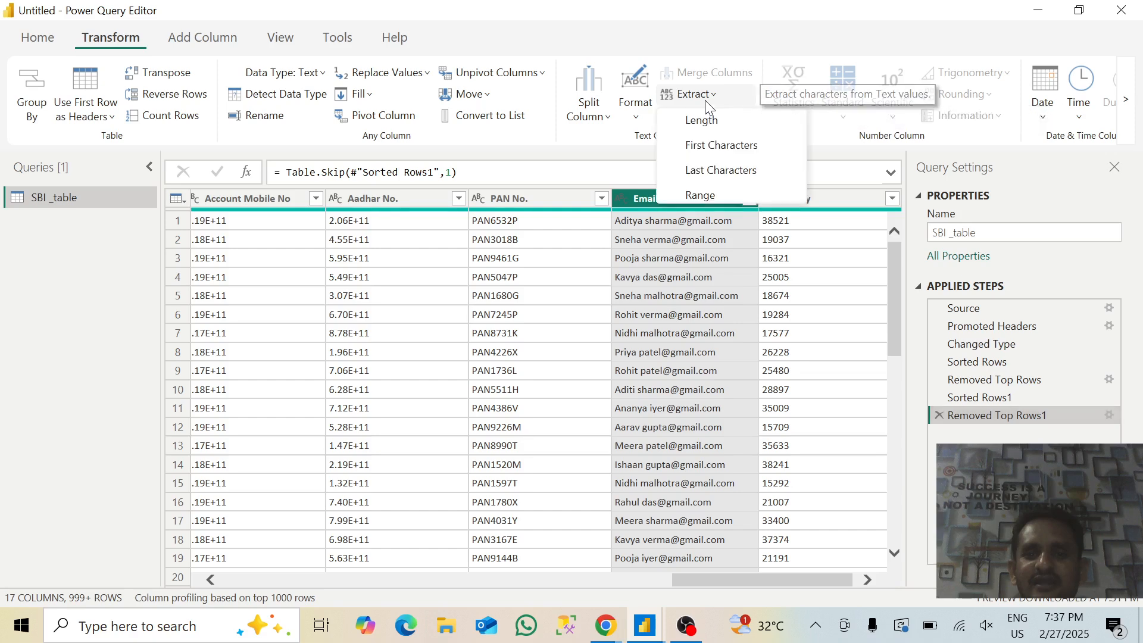
{"action": "left_click", "coordinate": [708, 197]}
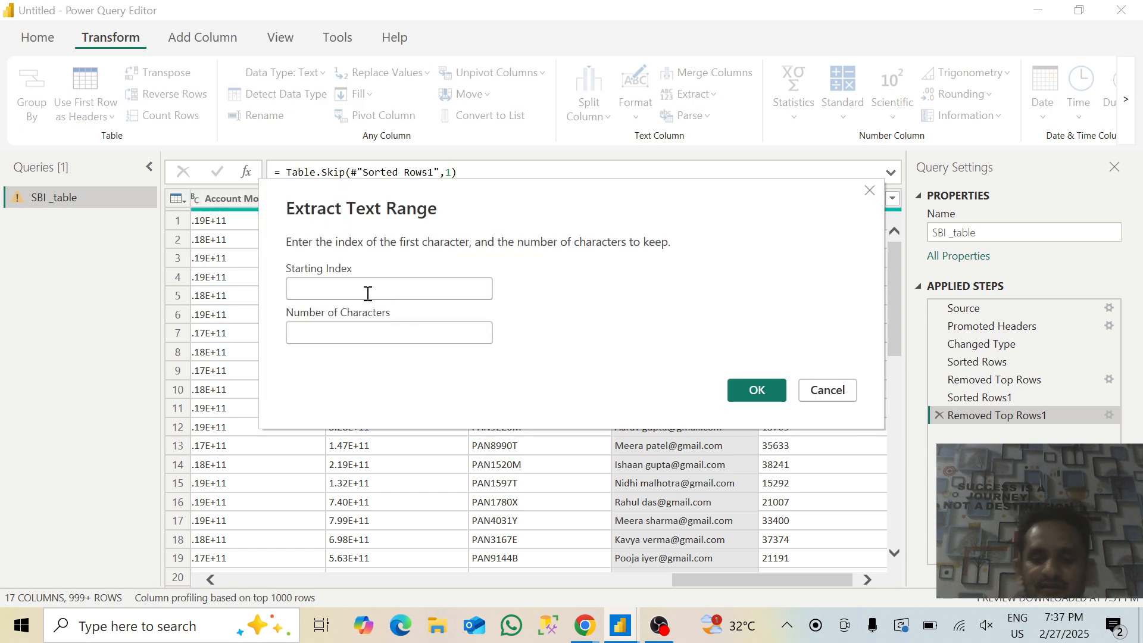
{"action": "type", "text": "0"}
{"action": "left_click", "coordinate": [341, 335]}
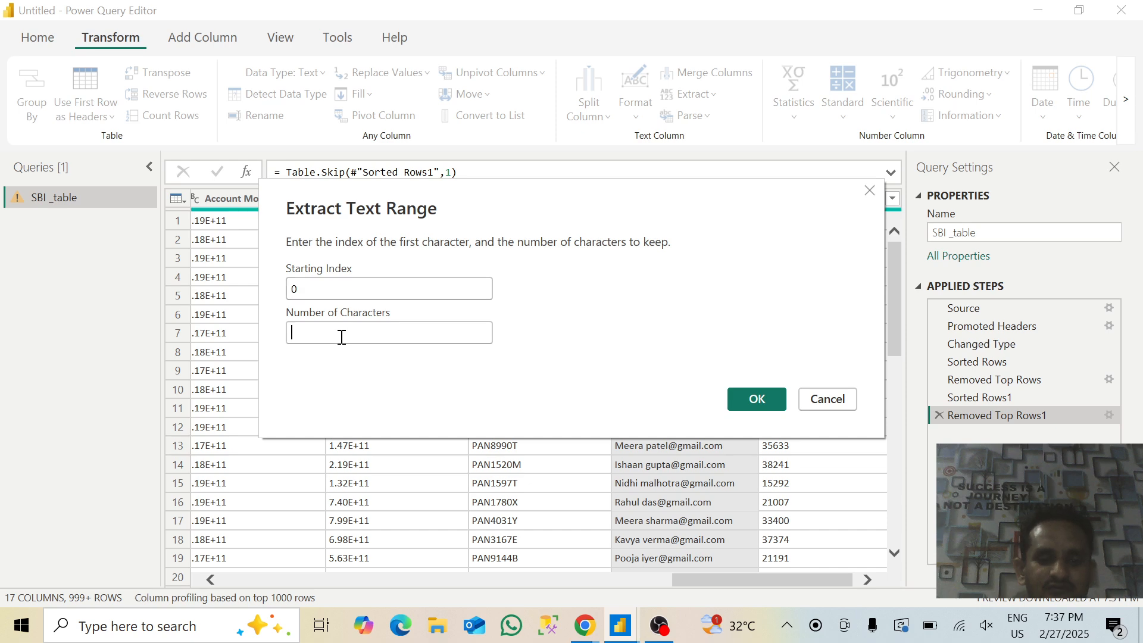
{"action": "type", "text": "5"}
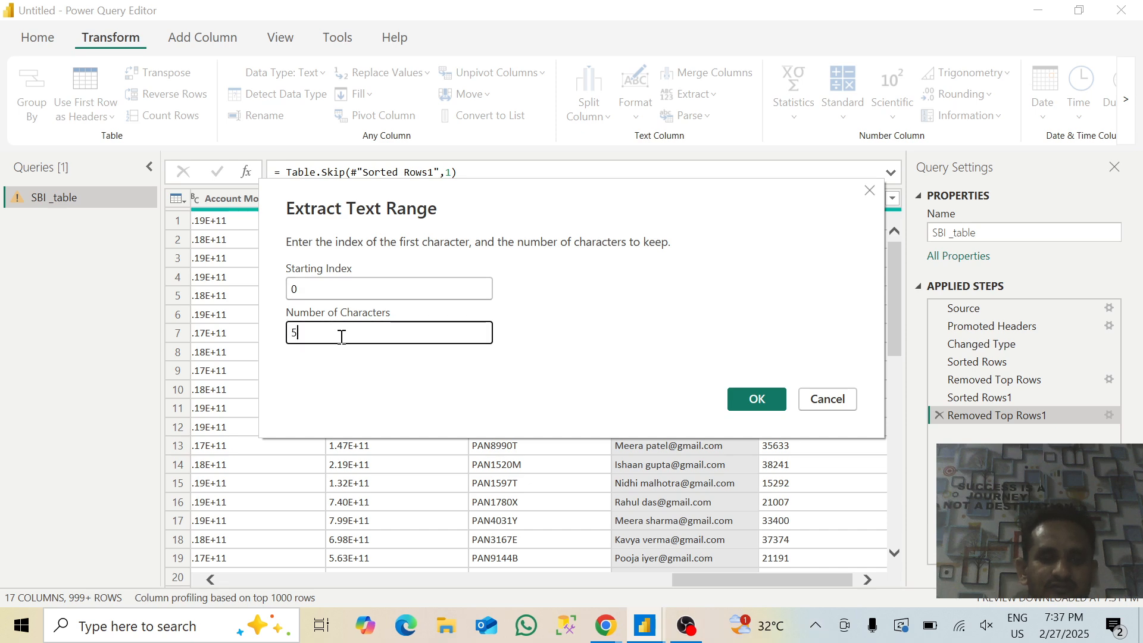
{"action": "left_click", "coordinate": [755, 399]}
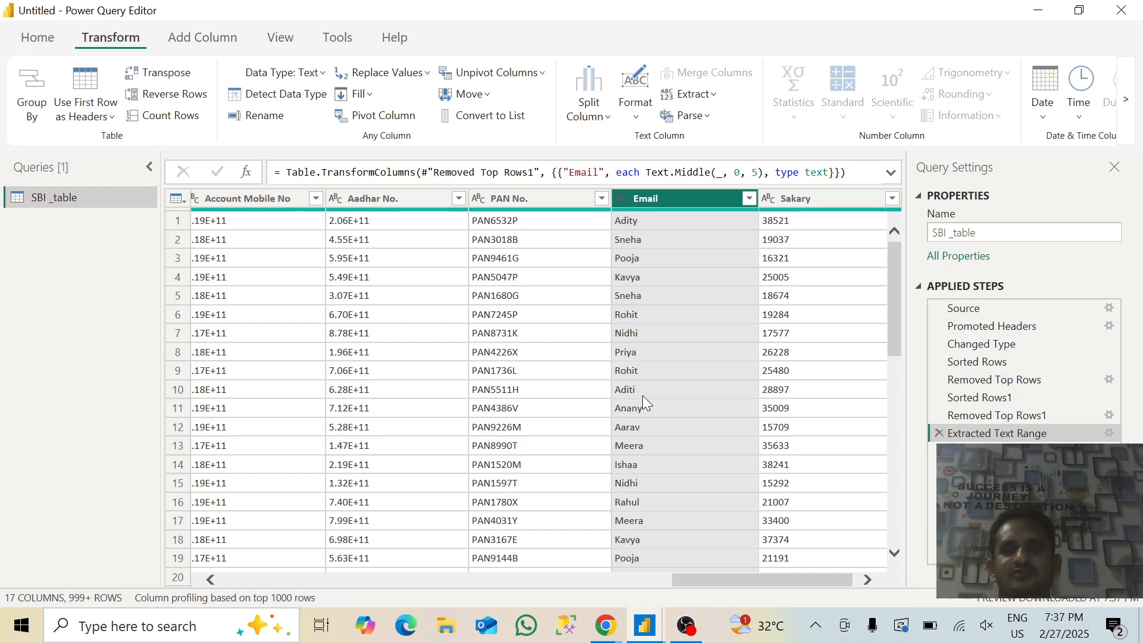
{"action": "left_click", "coordinate": [939, 433]}
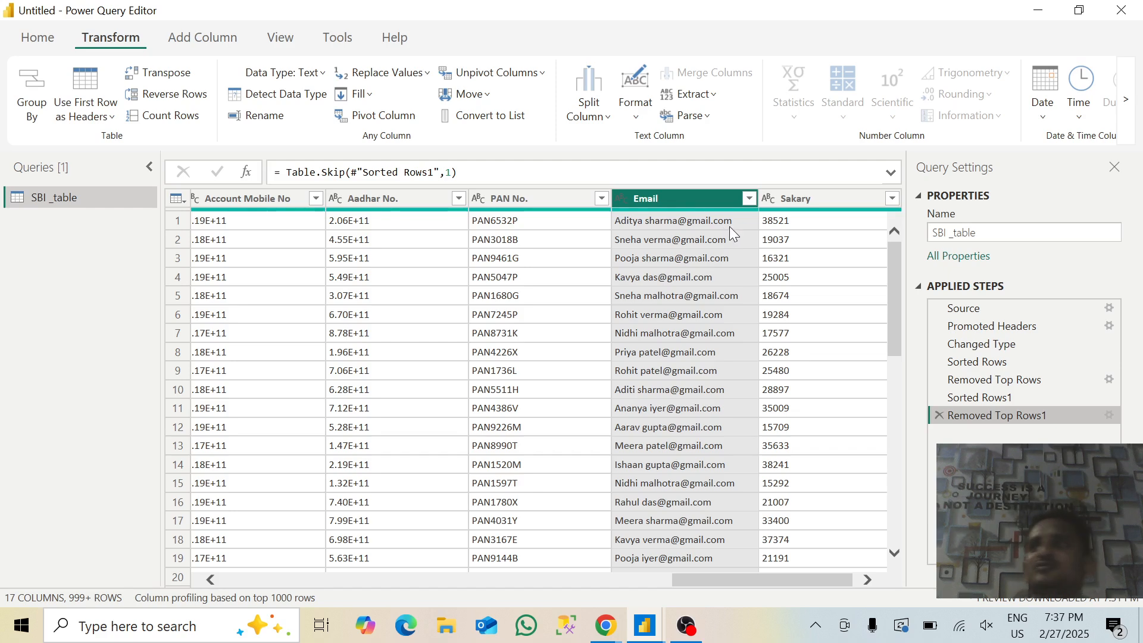
Step: Try extracting the text before the delimiter "5" in the Email column, and delete the Extracted Text Before Delimiter step
{"action": "left_click", "coordinate": [713, 94]}
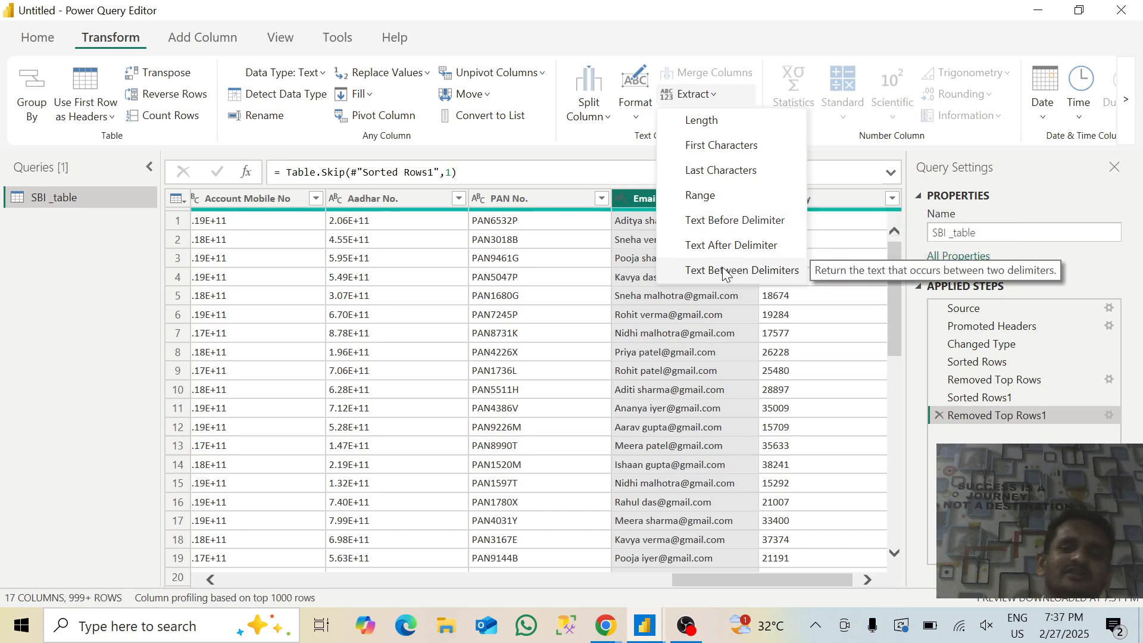
{"action": "left_click", "coordinate": [723, 220]}
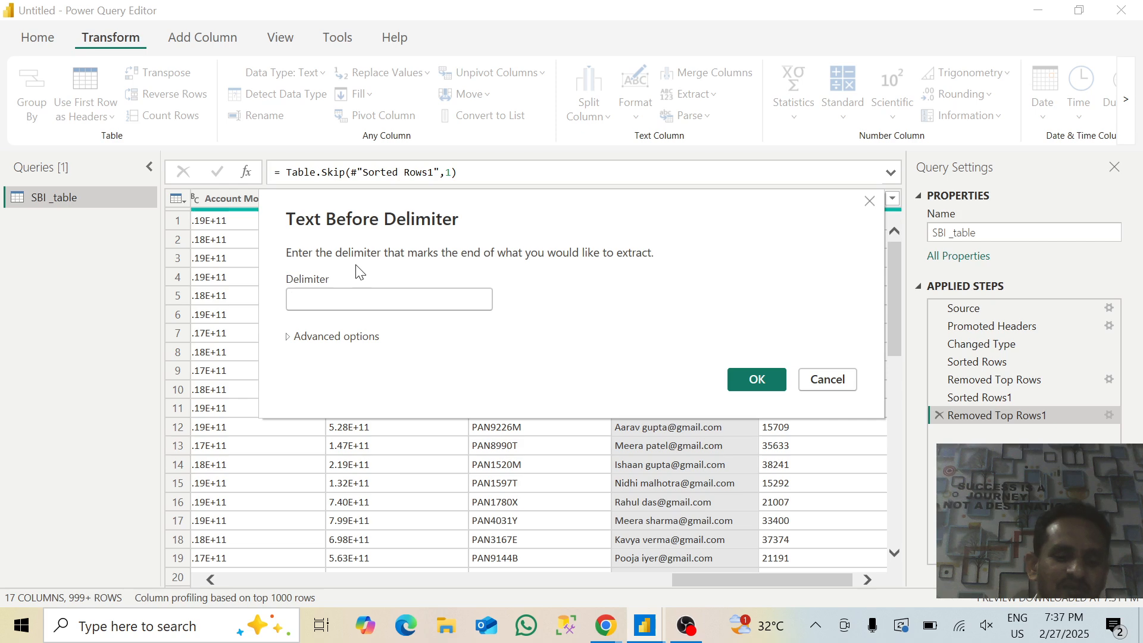
{"action": "type", "text": "5"}
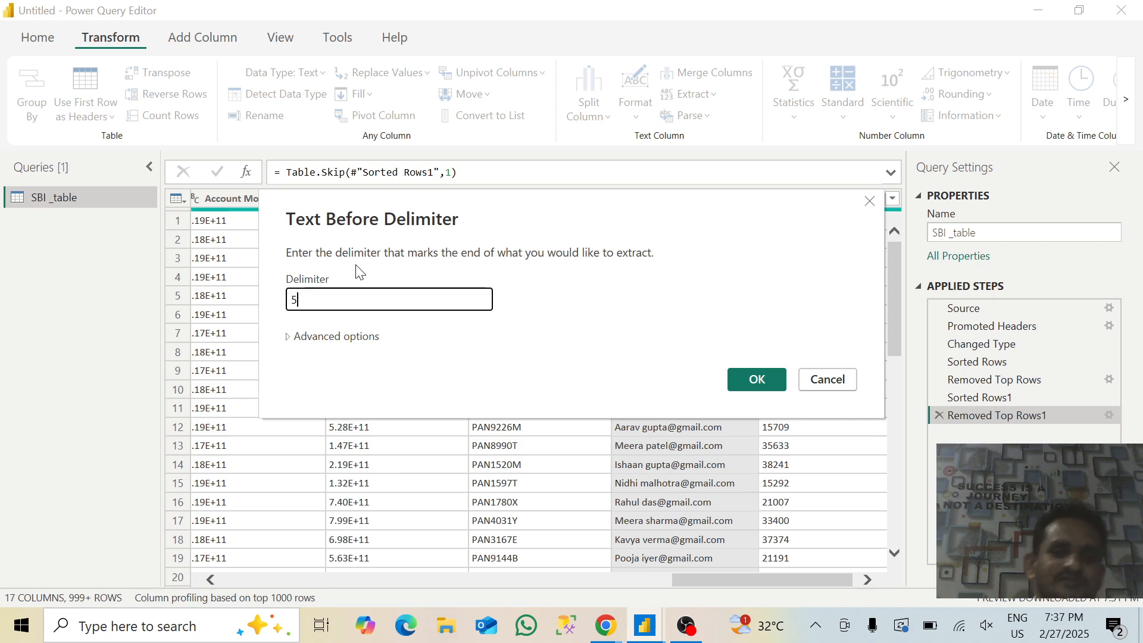
{"action": "left_click", "coordinate": [757, 380]}
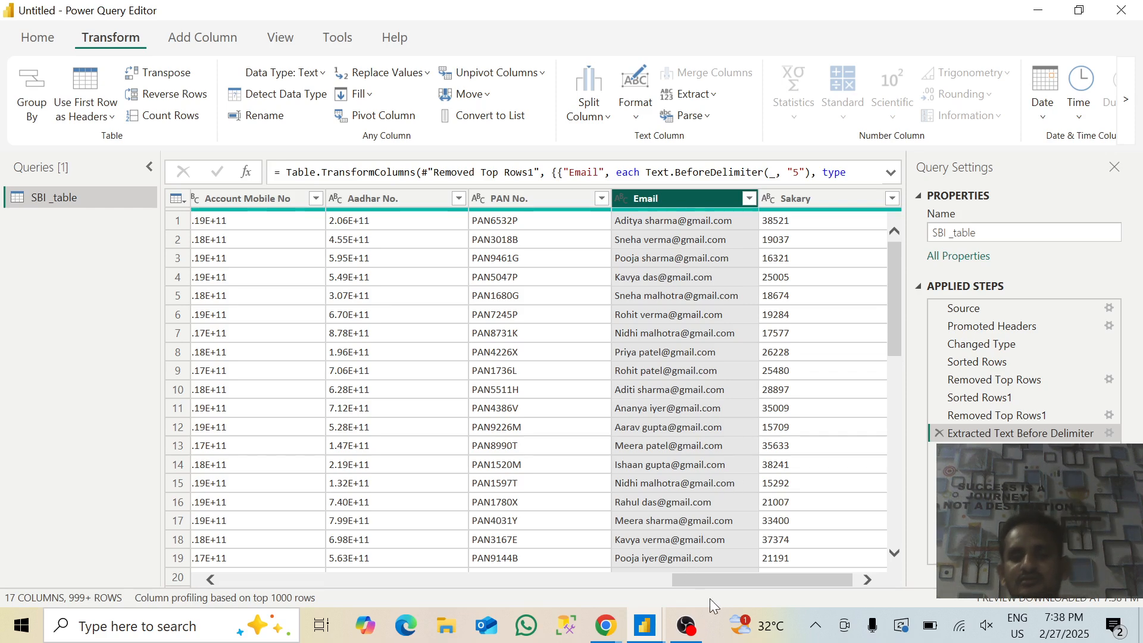
{"action": "left_click_drag", "start_coordinate": [717, 583], "coordinate": [684, 579]}
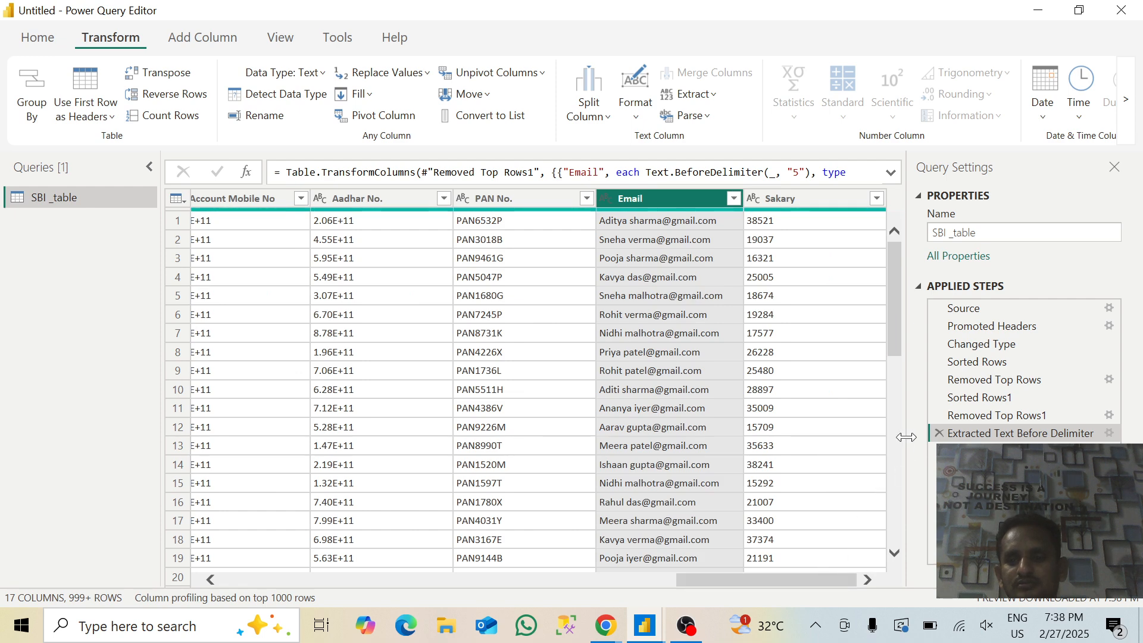
{"action": "left_click", "coordinate": [940, 432]}
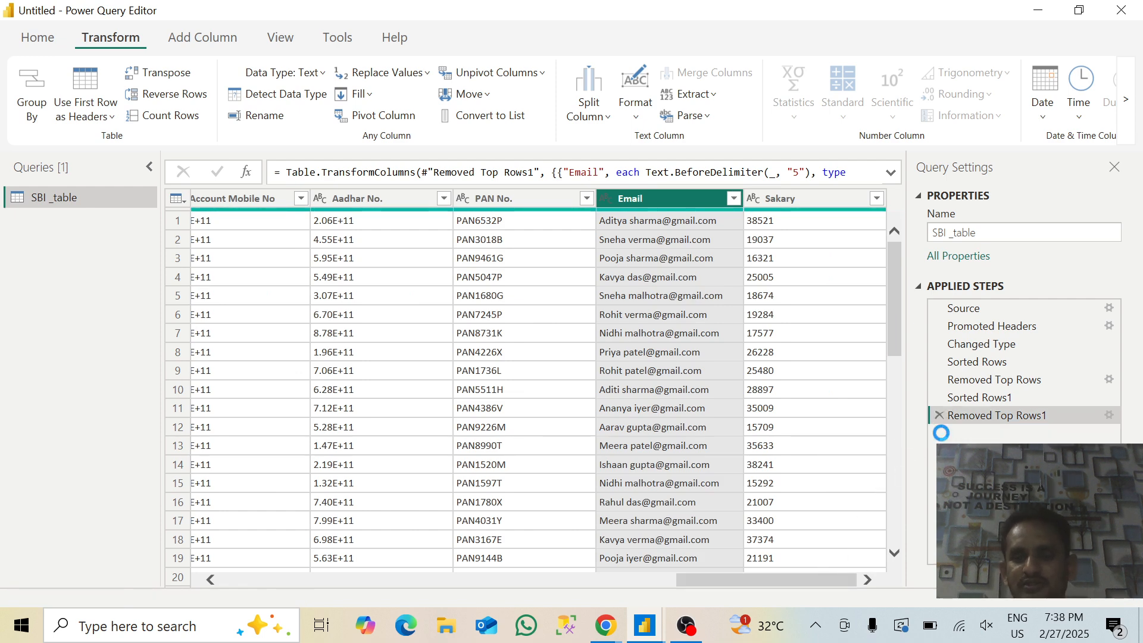
Step: Try extracting the Email text between start delimiter "2" and end delimiter "5", and delete the resulting applied step
{"action": "left_click", "coordinate": [712, 95]}
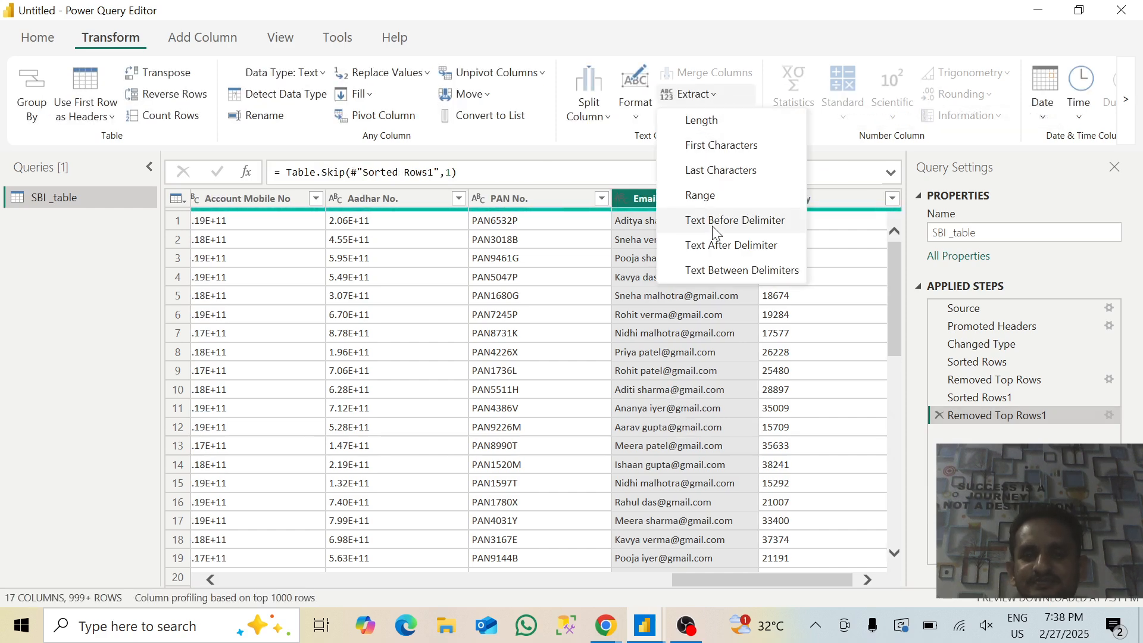
{"action": "left_click", "coordinate": [713, 269]}
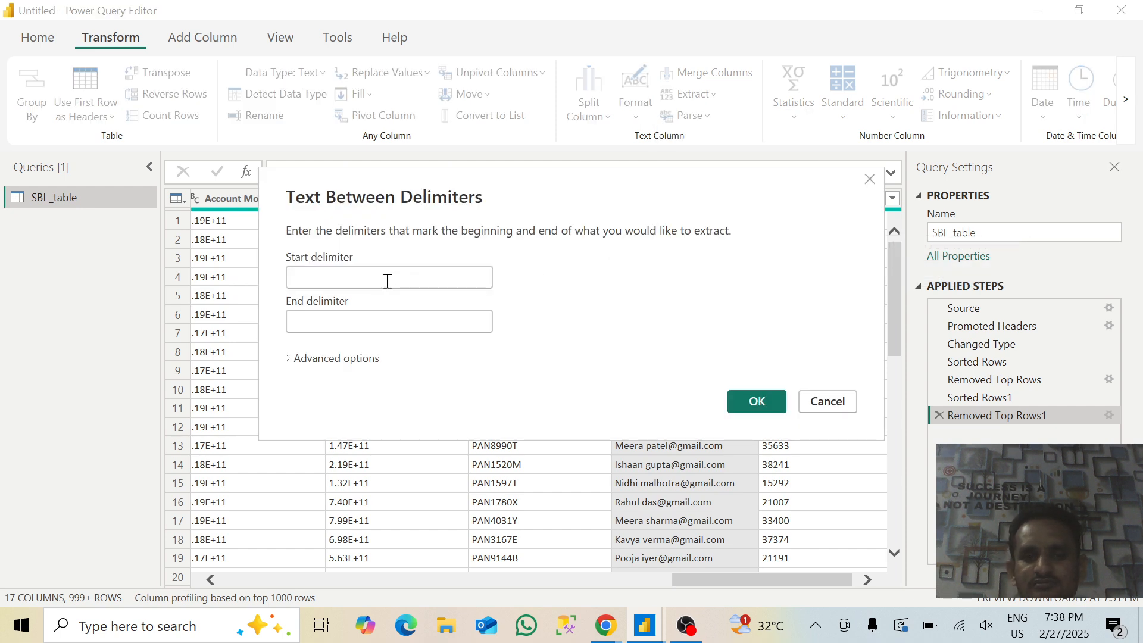
{"action": "left_click", "coordinate": [380, 281]}
{"action": "type", "text": "2"}
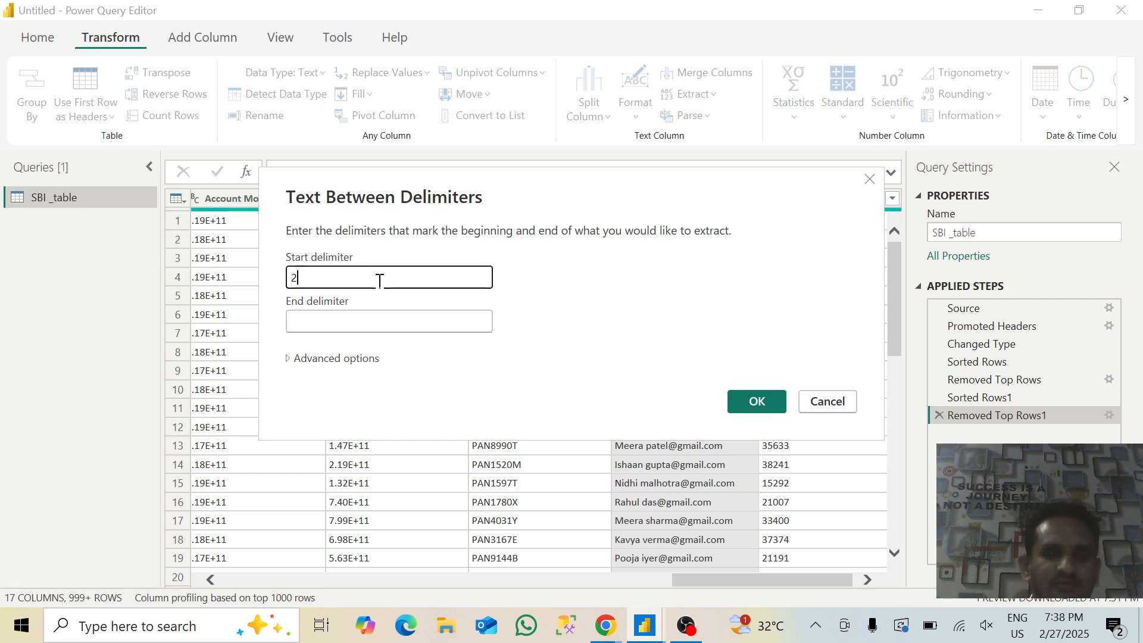
{"action": "left_click", "coordinate": [355, 321]}
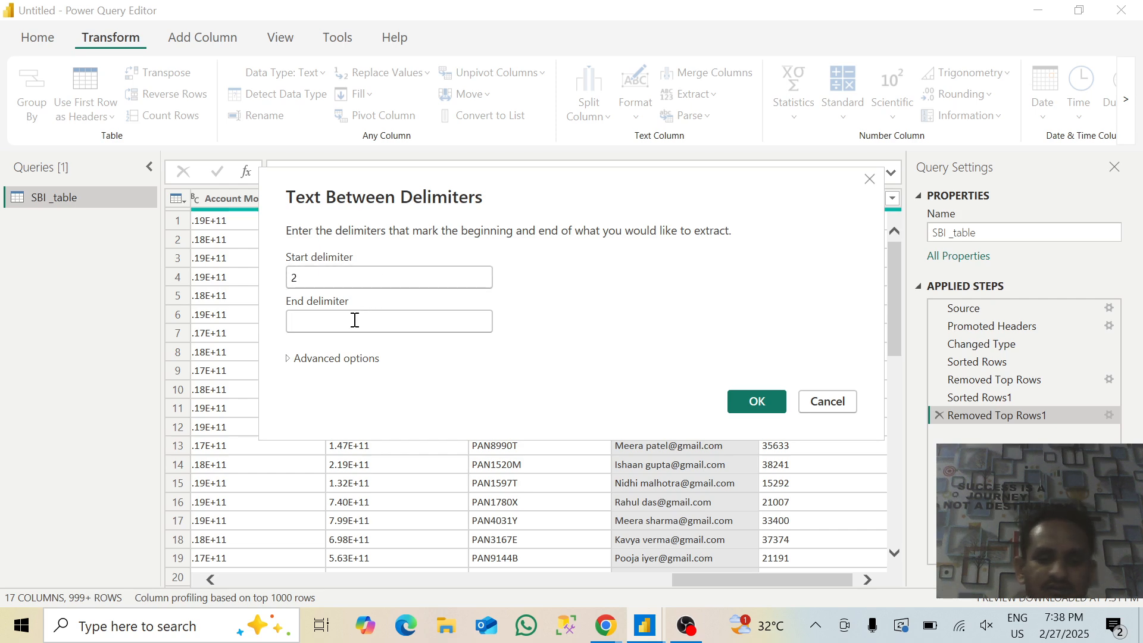
{"action": "type", "text": "5"}
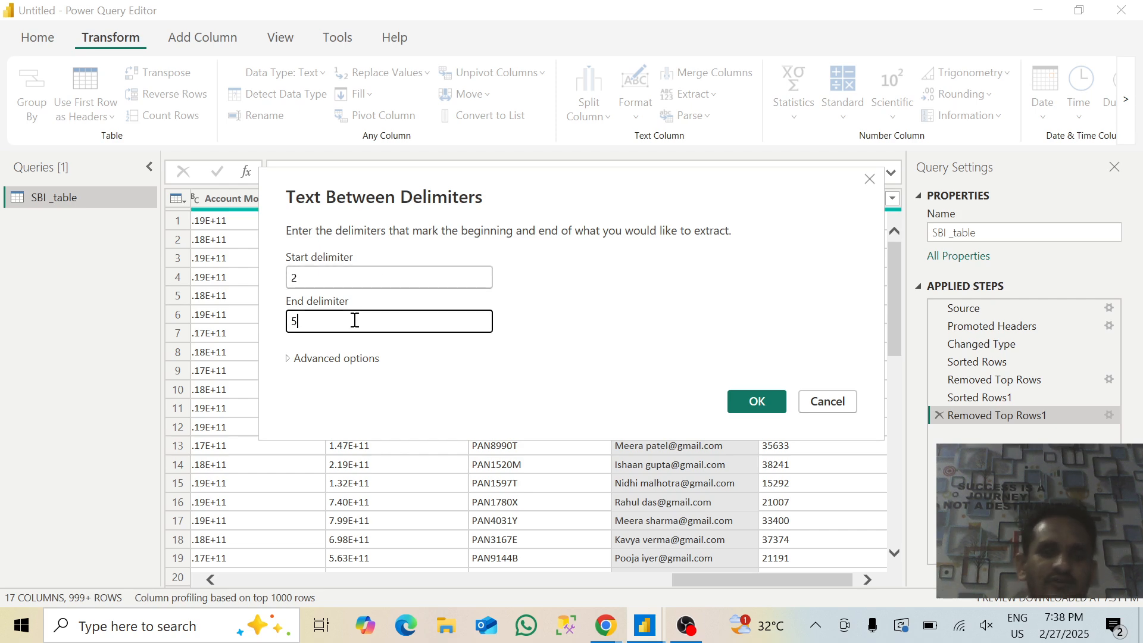
{"action": "left_click", "coordinate": [748, 401]}
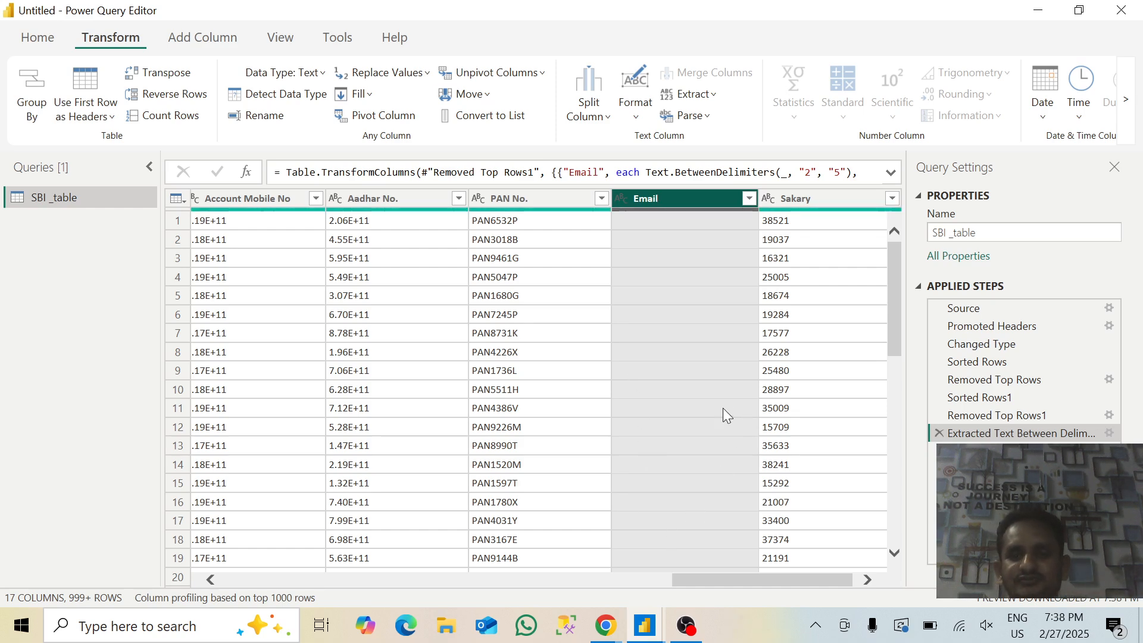
{"action": "scroll", "coordinate": [773, 573], "scroll_direction": "down", "scroll_amount": 1}
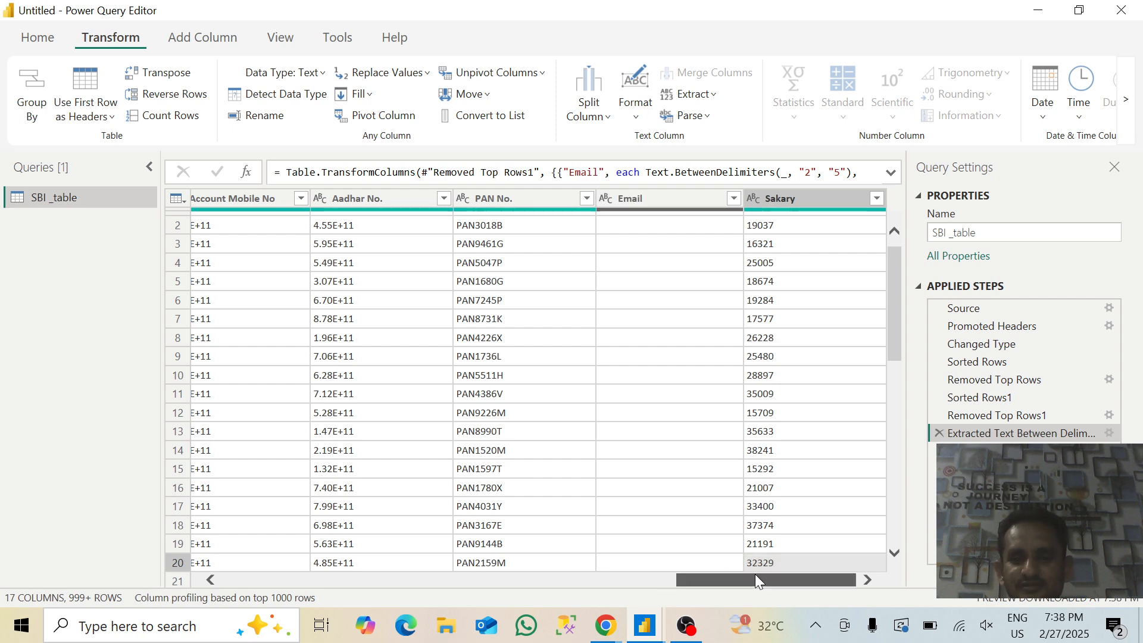
{"action": "mouse_move", "coordinate": [755, 574]}
{"action": "left_mouse_down"}
{"action": "mouse_move", "coordinate": [694, 578]}
{"action": "mouse_move", "coordinate": [756, 576]}
{"action": "left_mouse_up"}
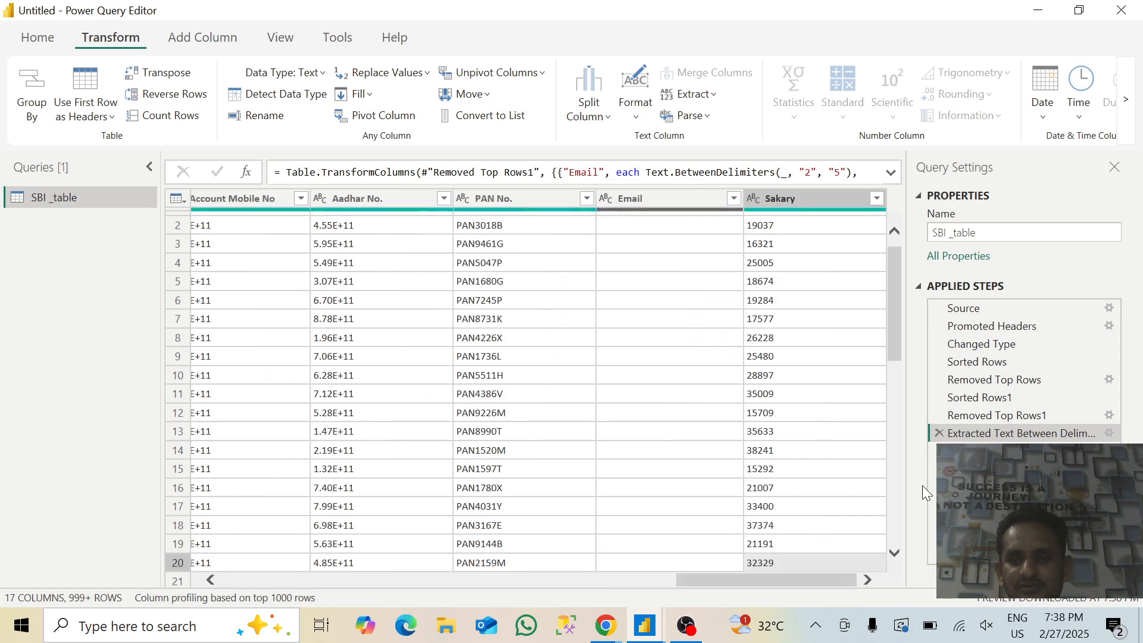
{"action": "left_click", "coordinate": [938, 432]}
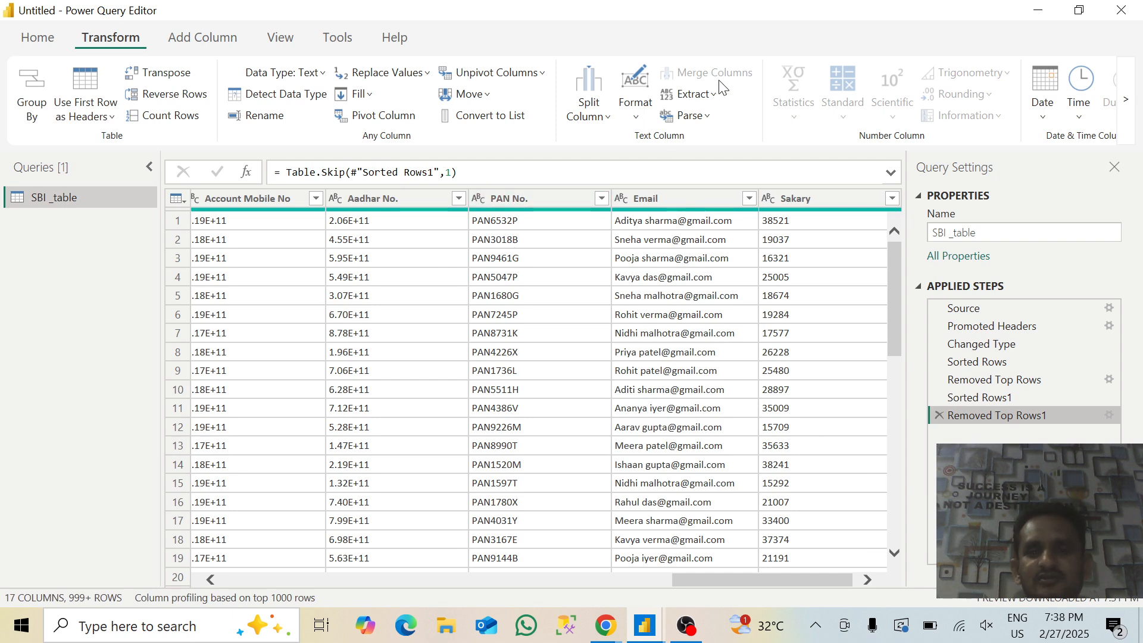
Step: Review the text extraction options, and examine which Date transformations are available for the Date & Time column
{"action": "left_click", "coordinate": [713, 98]}
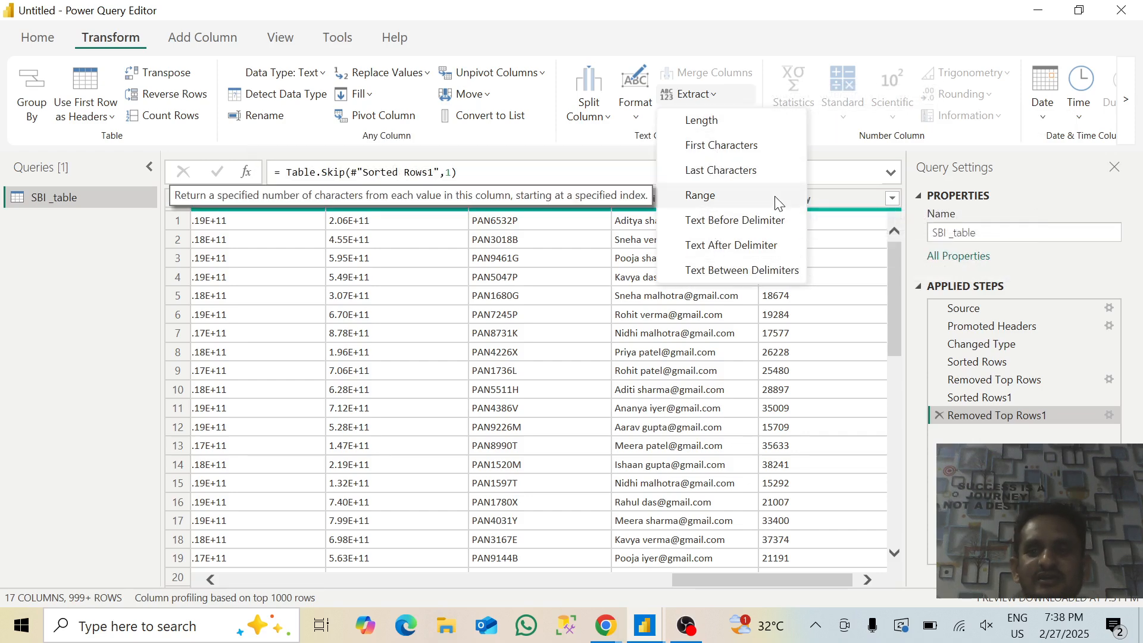
{"action": "left_click", "coordinate": [836, 355]}
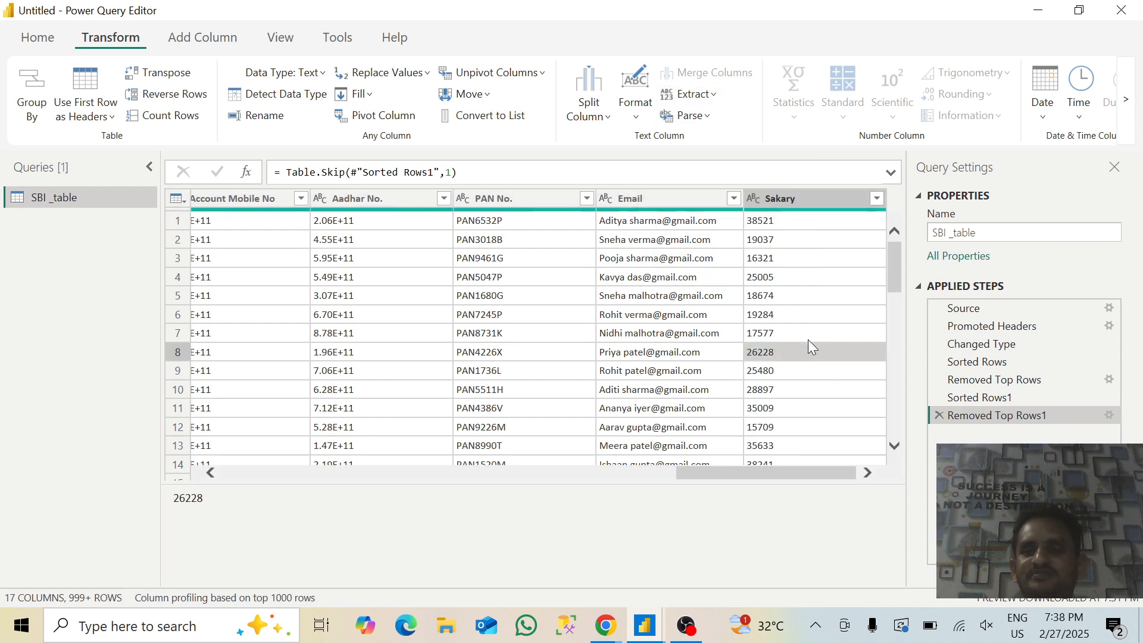
{"action": "left_click", "coordinate": [1129, 105]}
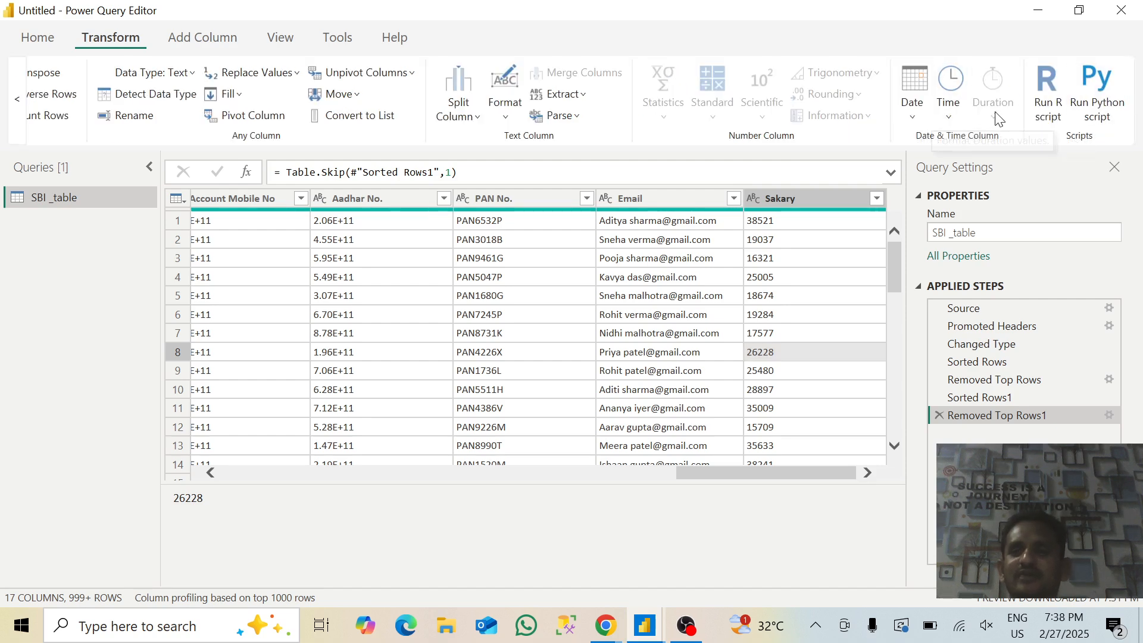
{"action": "left_click_drag", "start_coordinate": [779, 473], "coordinate": [166, 479]}
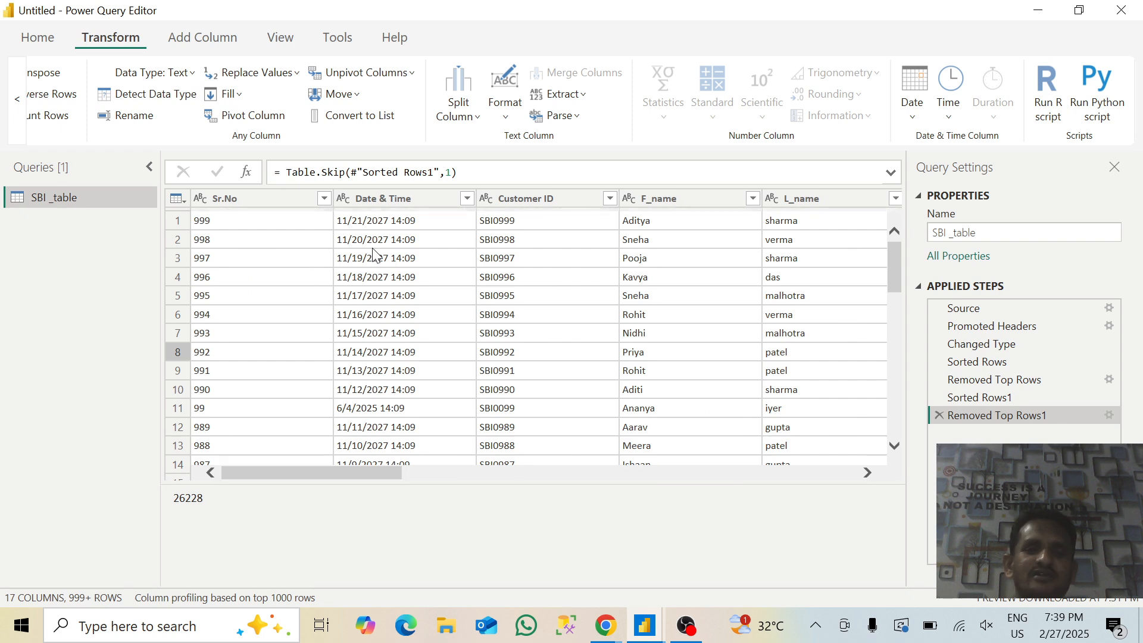
{"action": "left_click", "coordinate": [390, 198]}
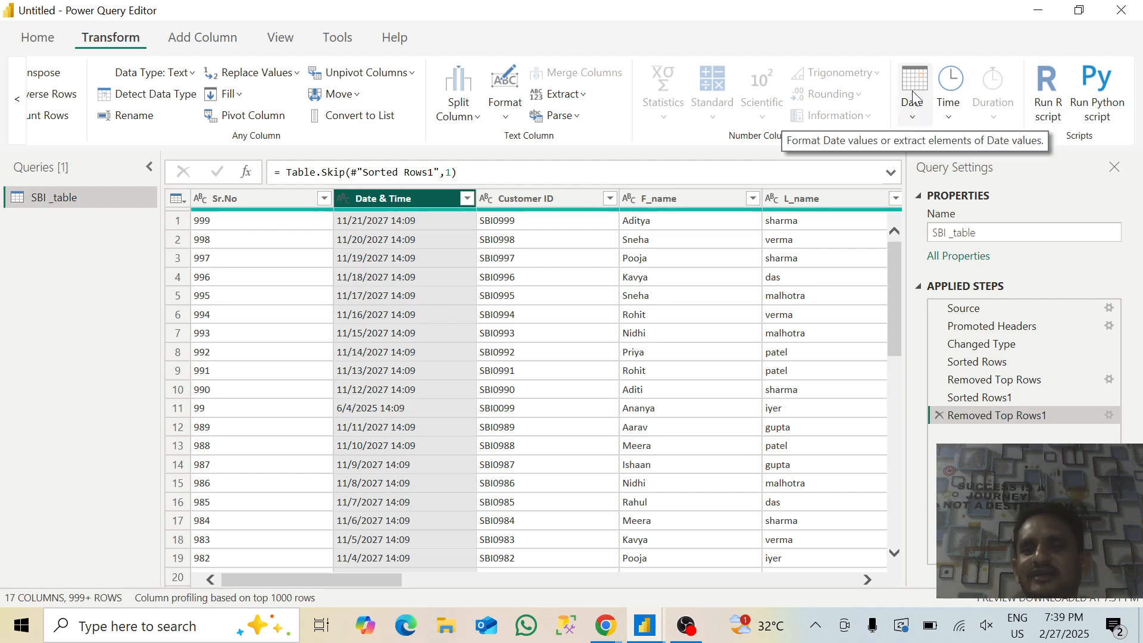
{"action": "left_click", "coordinate": [914, 116]}
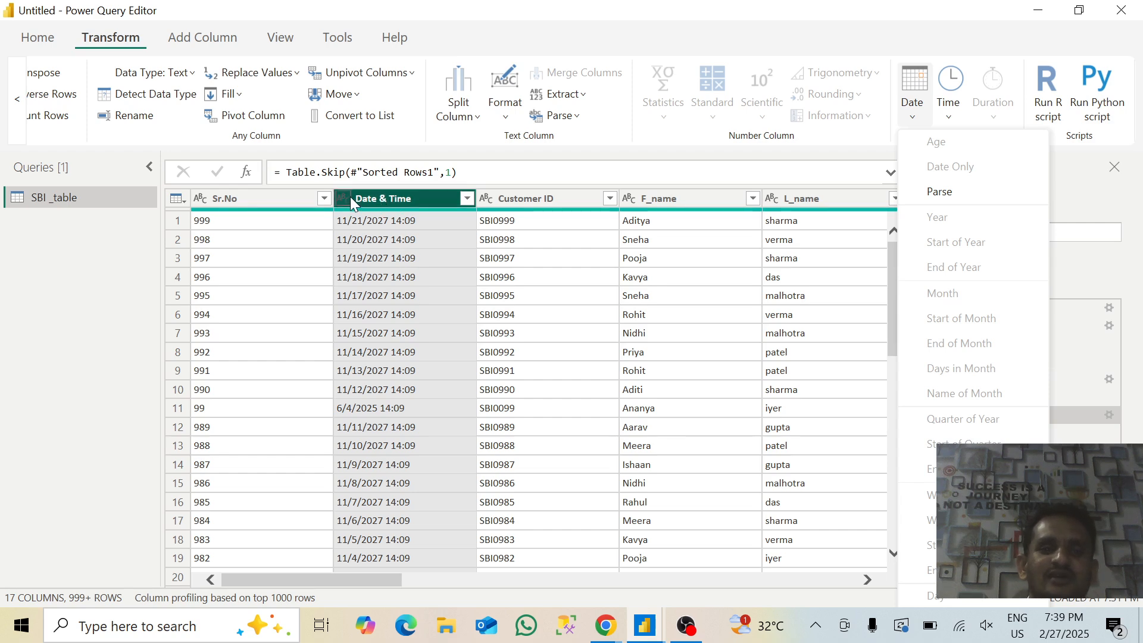
Step: Detect the data type of the Sr.No column and sort the table by Sr.No in ascending order
{"action": "left_click", "coordinate": [266, 203]}
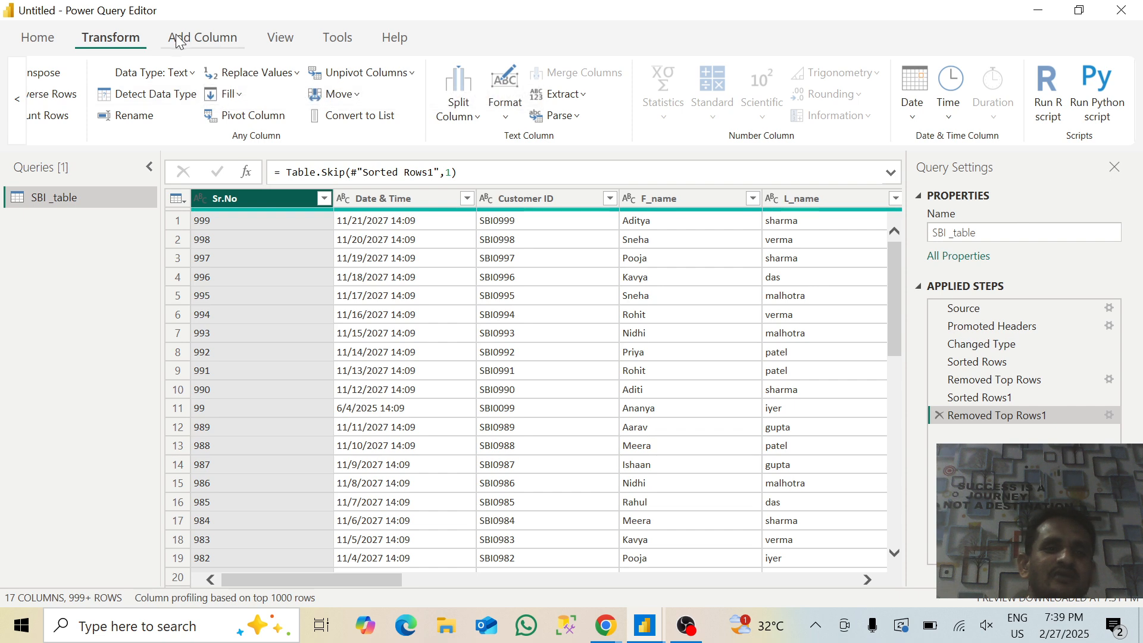
{"action": "left_click", "coordinate": [37, 37]}
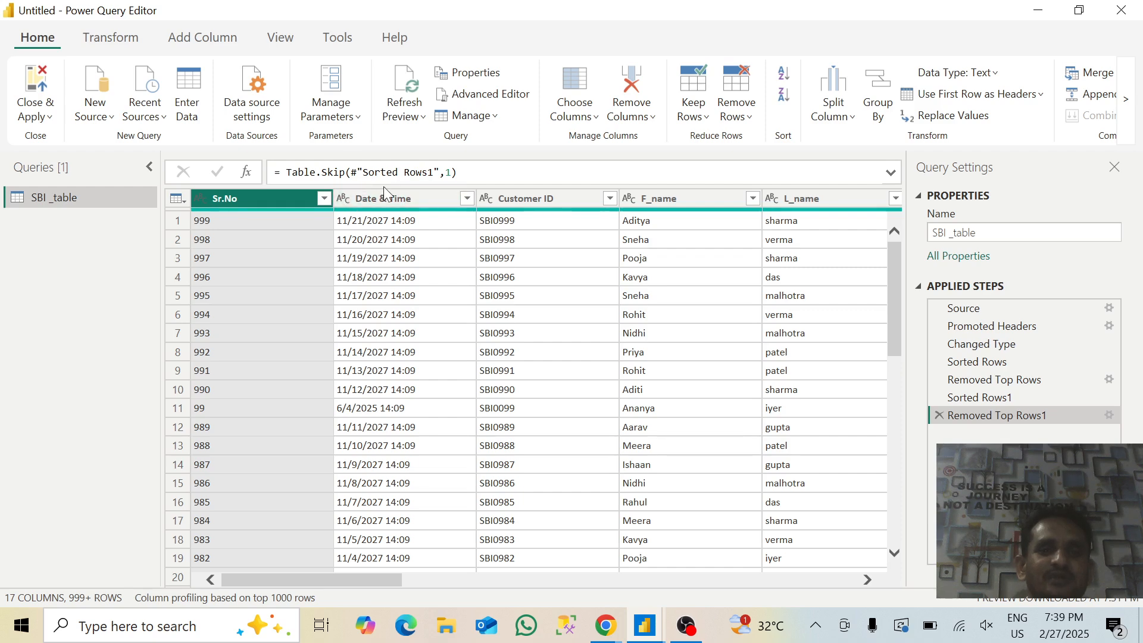
{"action": "left_click", "coordinate": [181, 39]}
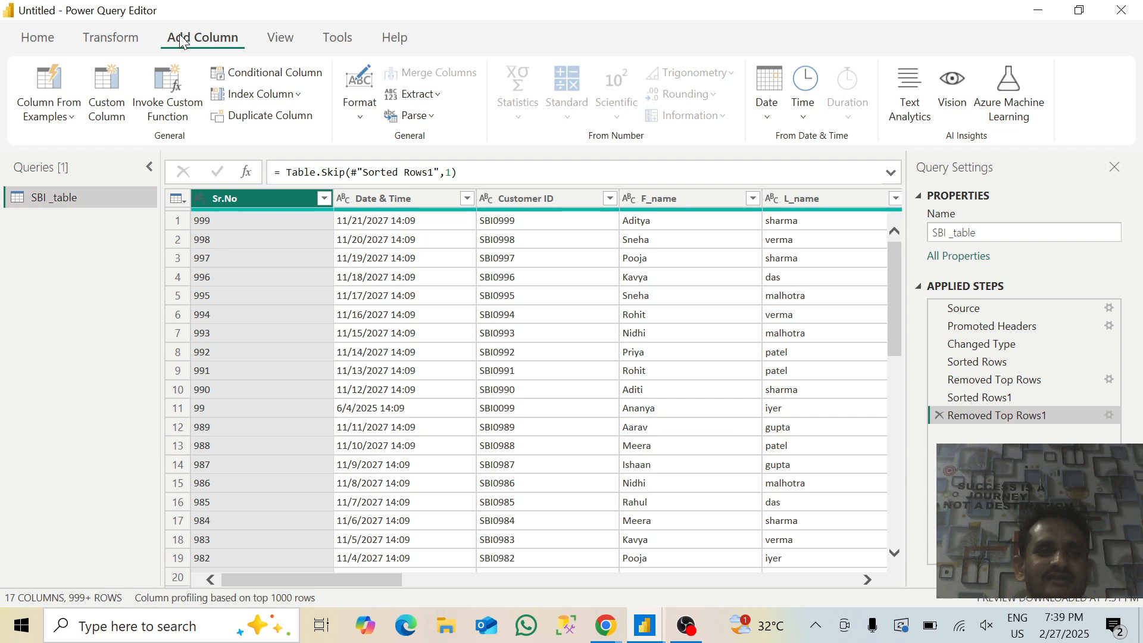
{"action": "left_click", "coordinate": [132, 41]}
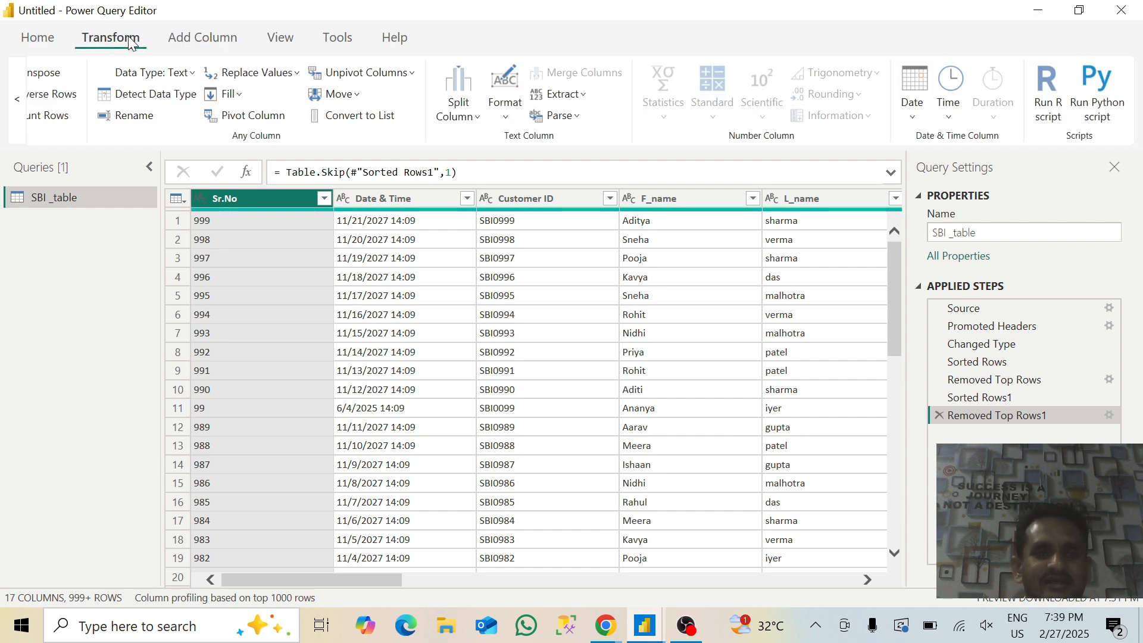
{"action": "left_click", "coordinate": [161, 102]}
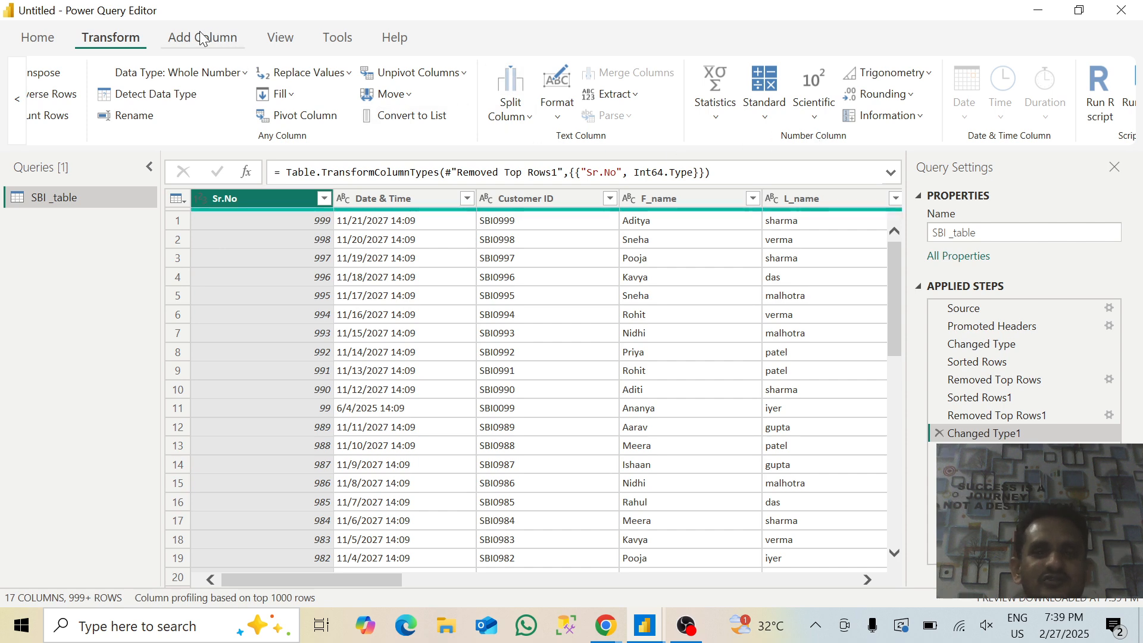
{"action": "left_click", "coordinate": [52, 37]}
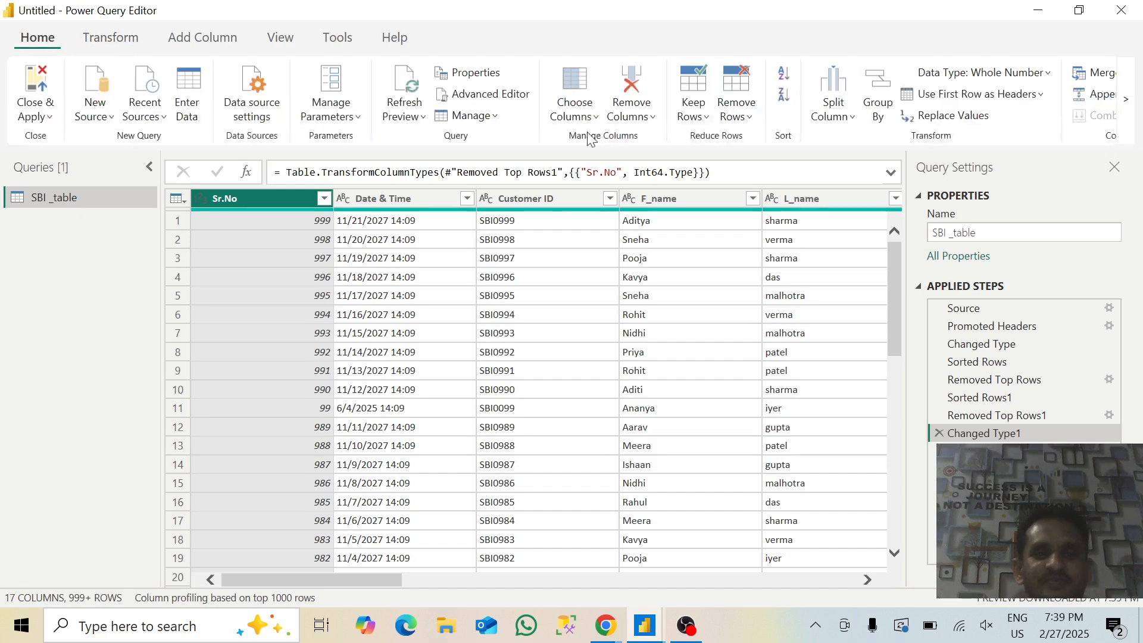
{"action": "left_click", "coordinate": [782, 81]}
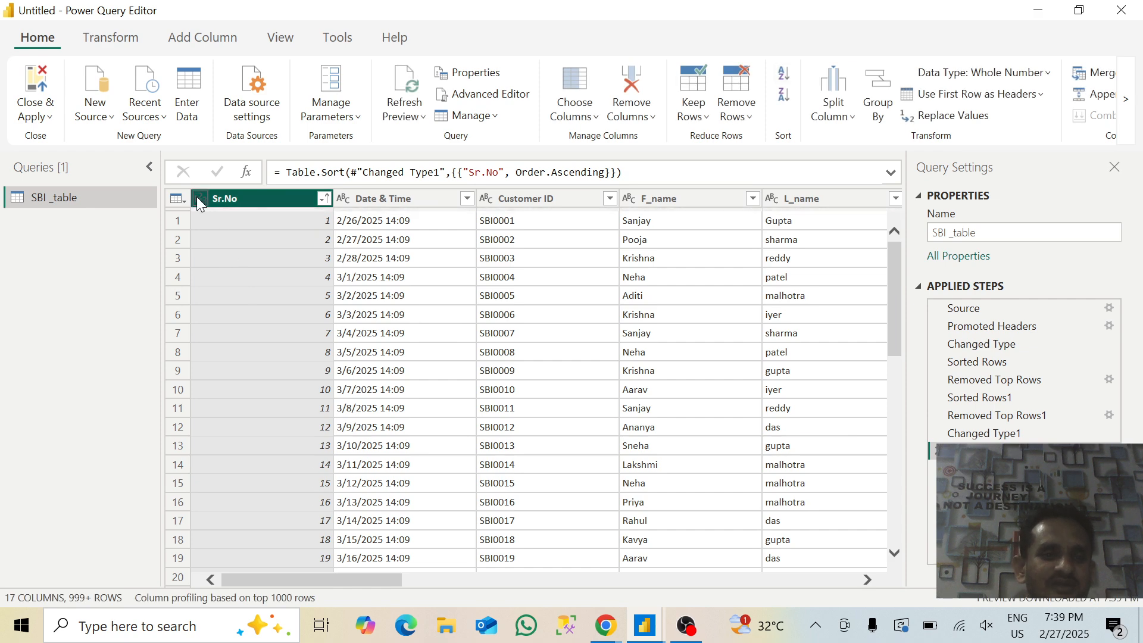
Step: Apply automatic data type detection to the Date & Time column of the SBI _table query
{"action": "left_click", "coordinate": [391, 198]}
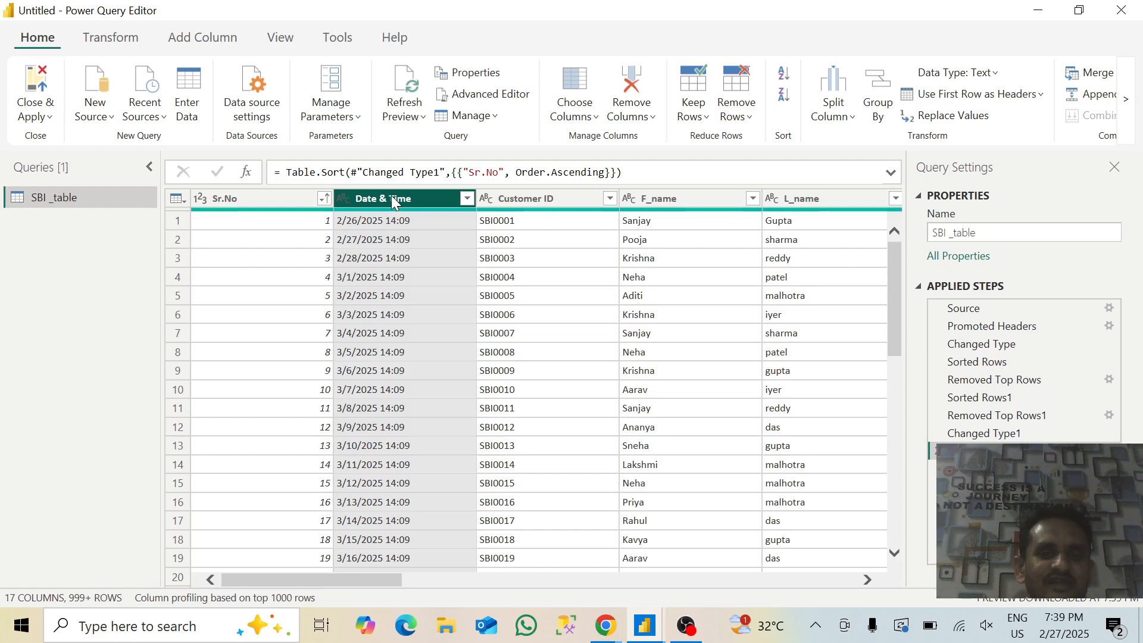
{"action": "left_click", "coordinate": [99, 35]}
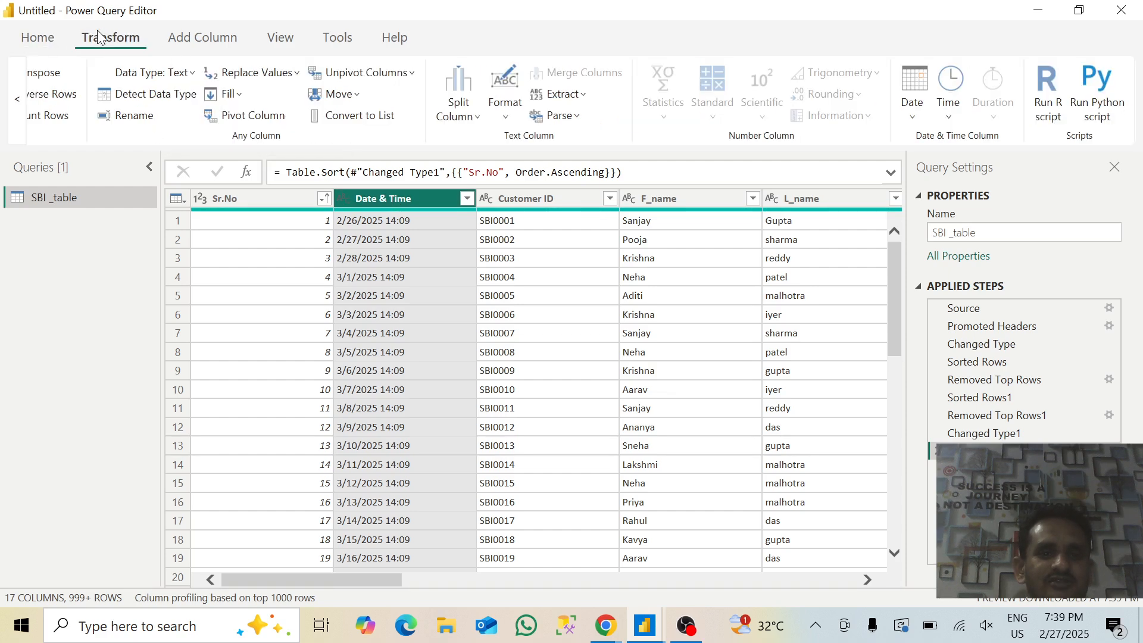
{"action": "left_click", "coordinate": [154, 95]}
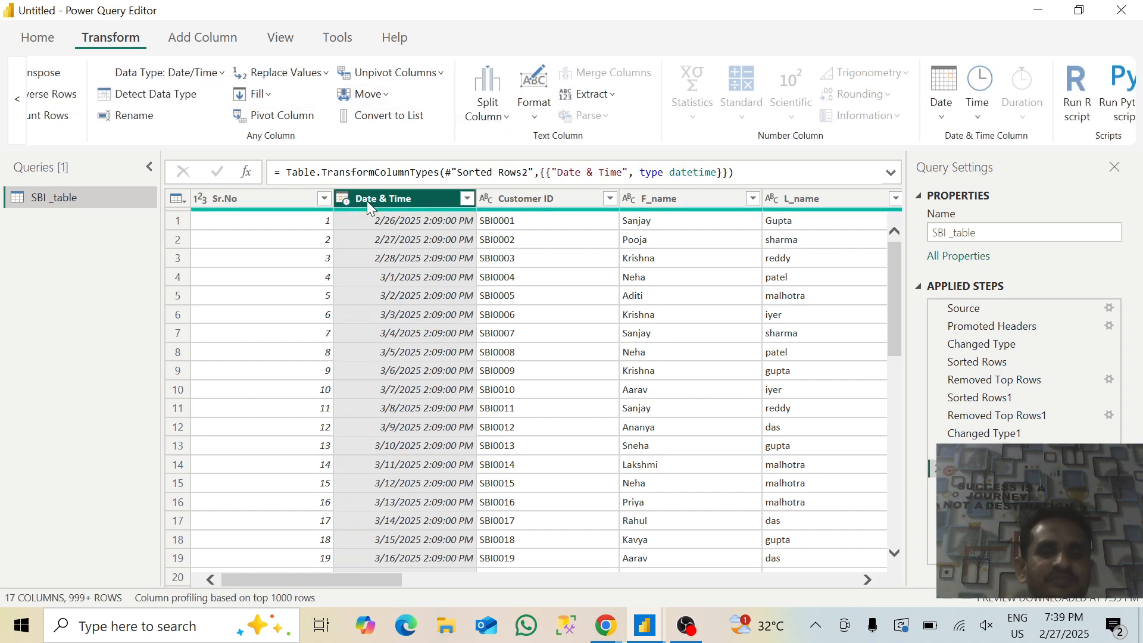
Step: Go through the Customer ID, F_name and L_name columns, and automatically detect the data type of the Age column
{"action": "left_click", "coordinate": [542, 198]}
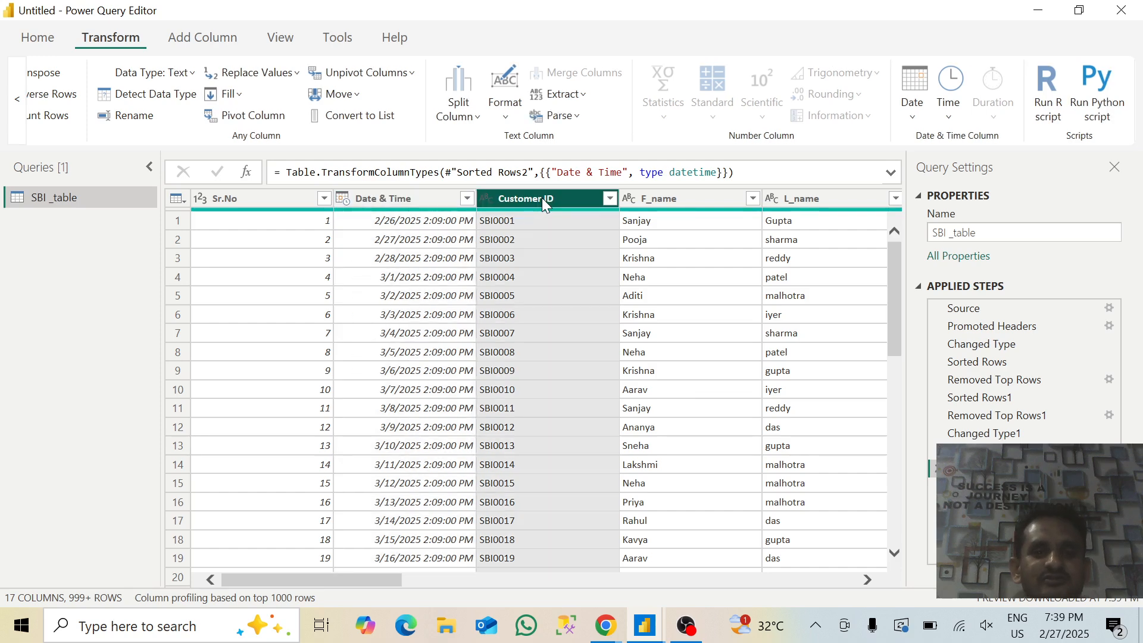
{"action": "left_click", "coordinate": [656, 197]}
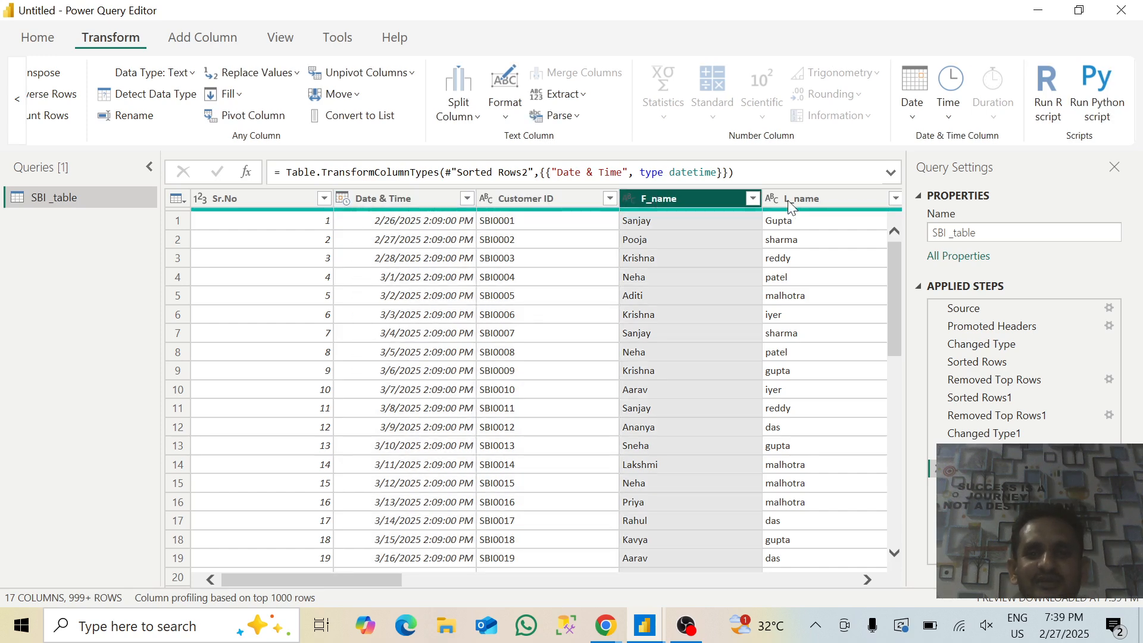
{"action": "left_click", "coordinate": [809, 198]}
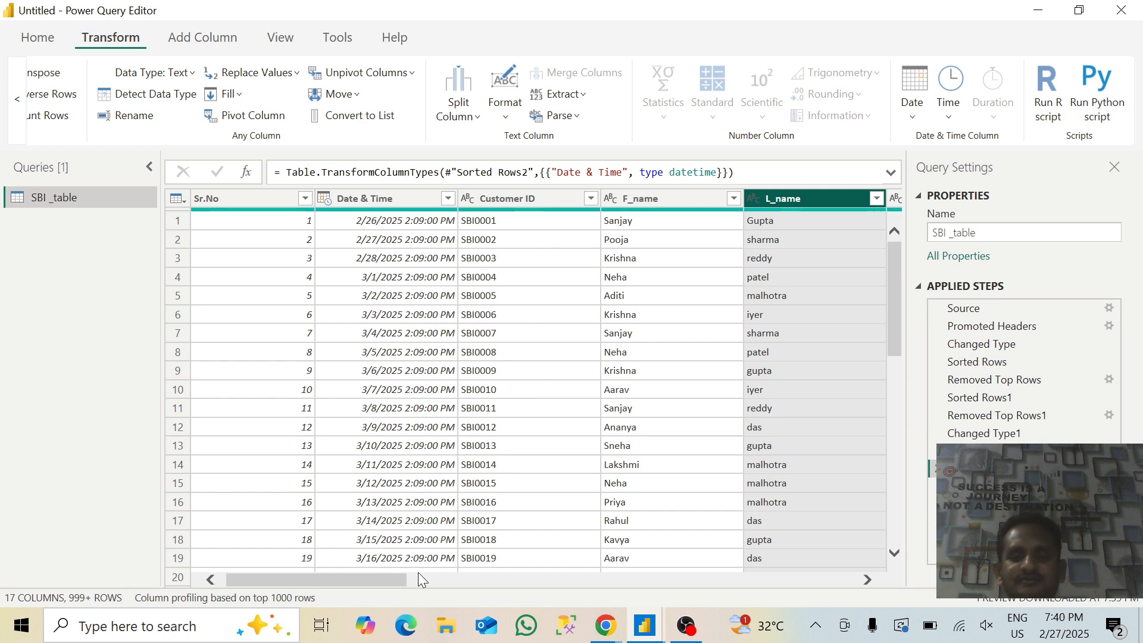
{"action": "left_click_drag", "start_coordinate": [385, 580], "coordinate": [481, 574]}
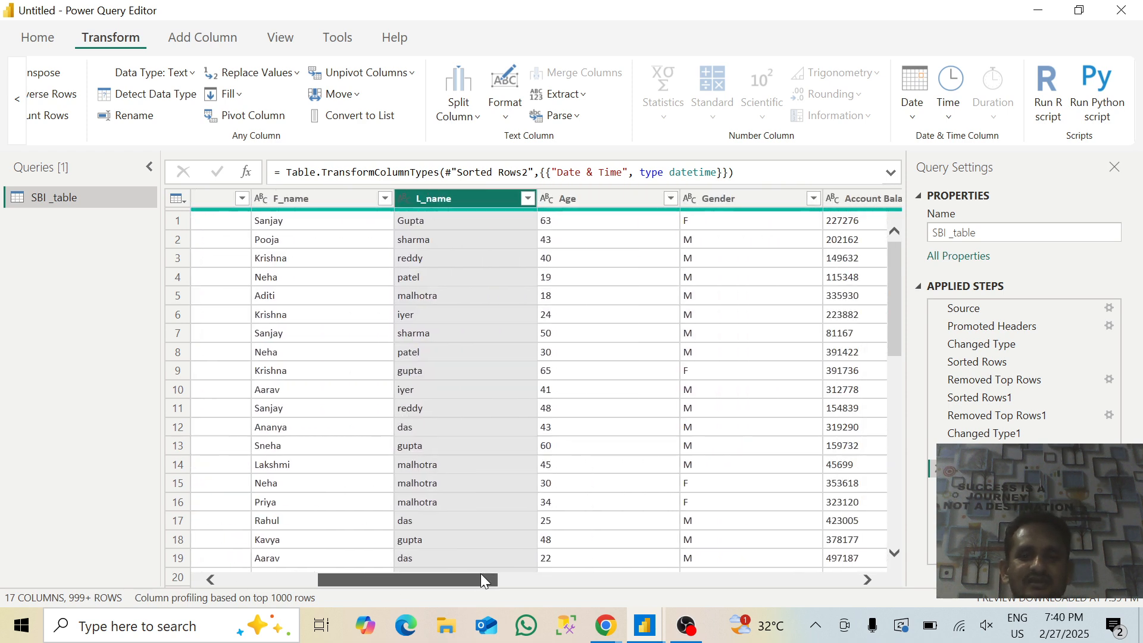
{"action": "left_click", "coordinate": [563, 199]}
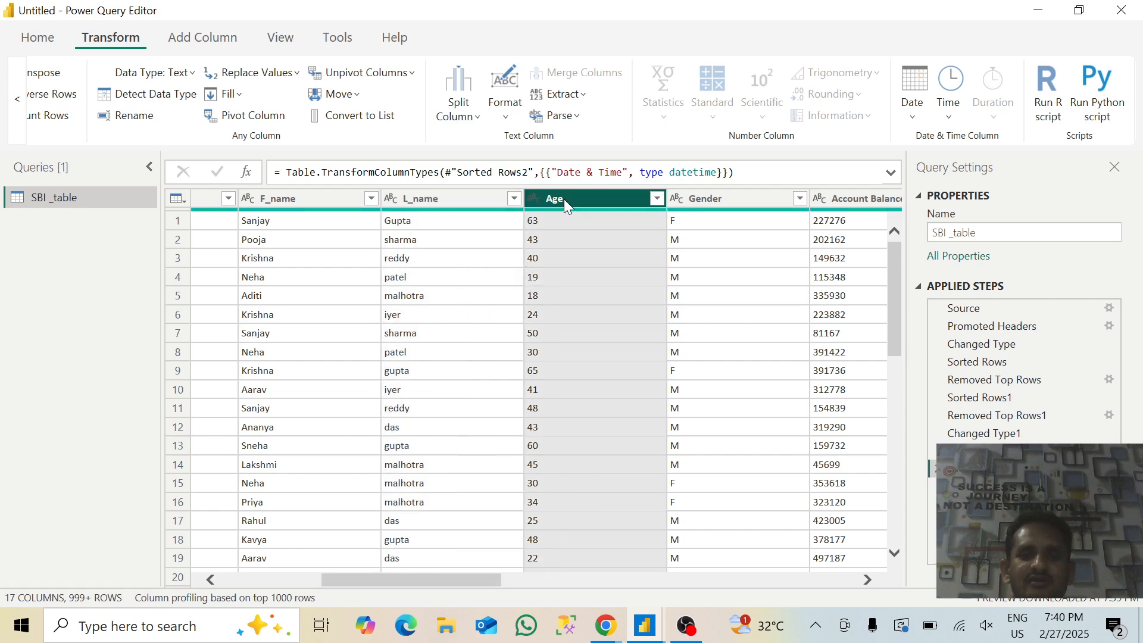
{"action": "left_click", "coordinate": [165, 99]}
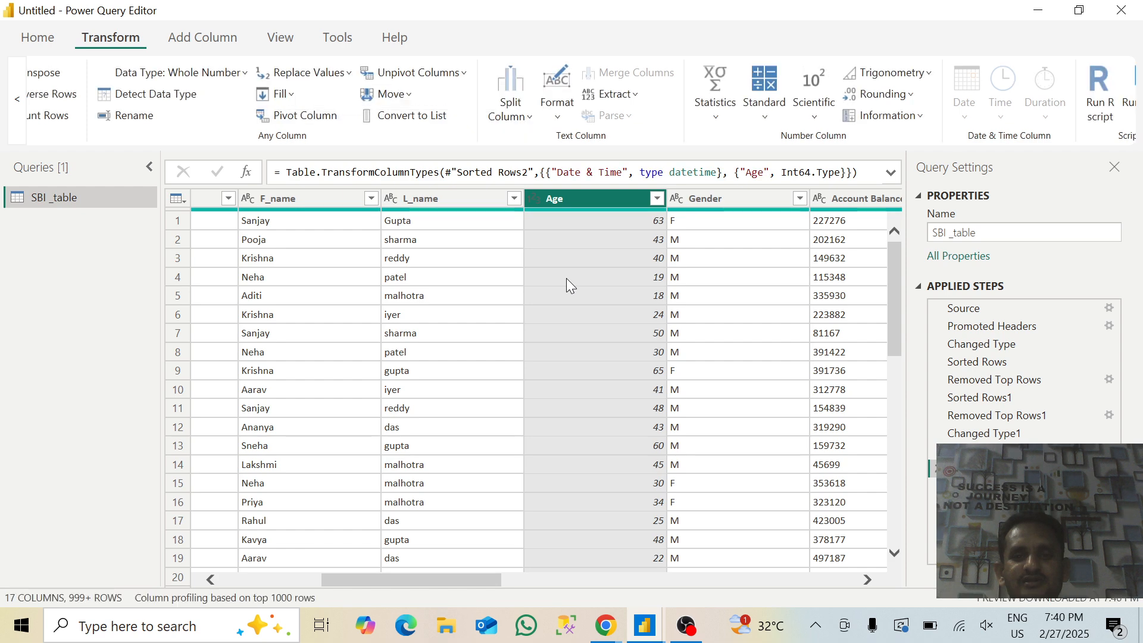
Step: Replace the value F with Female in the Gender column
{"action": "left_click", "coordinate": [719, 202]}
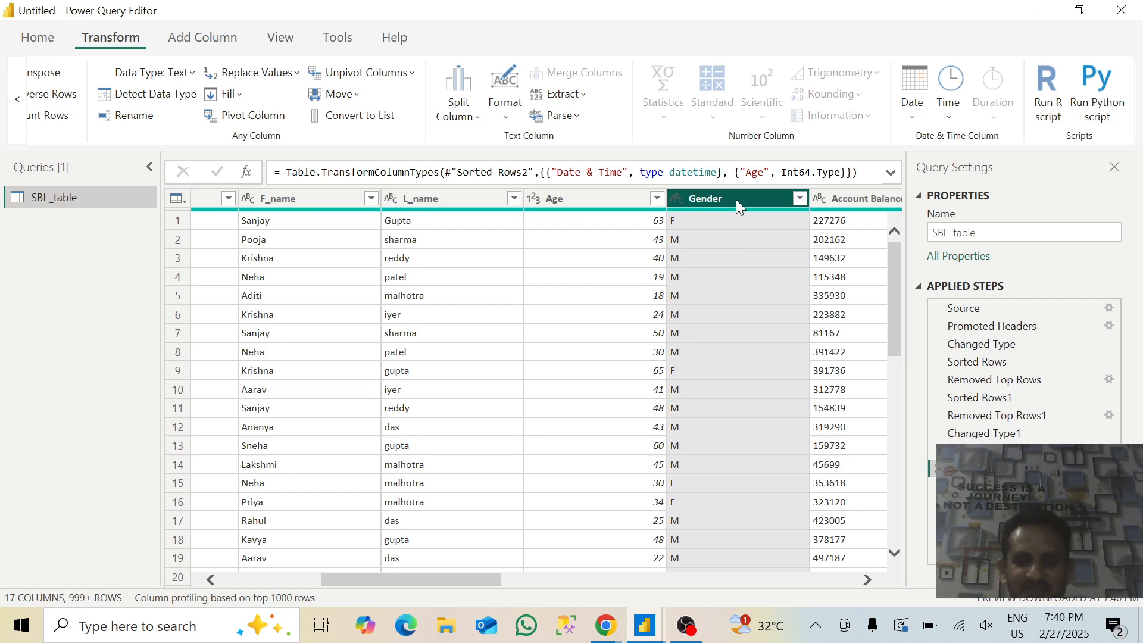
{"action": "right_click", "coordinate": [736, 203]}
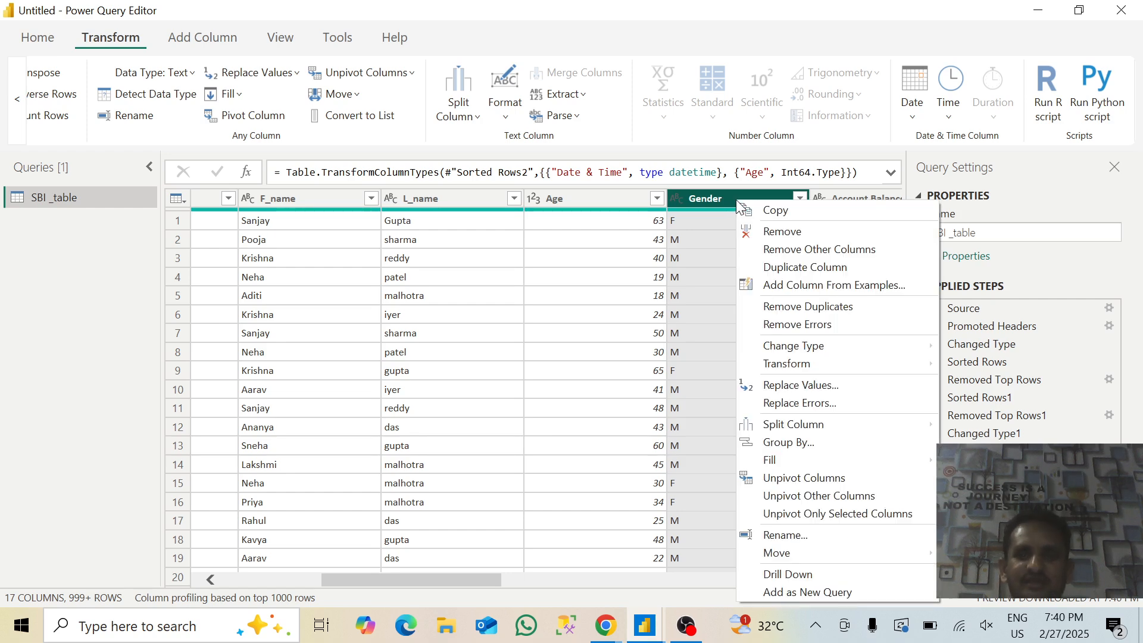
{"action": "left_click", "coordinate": [775, 386]}
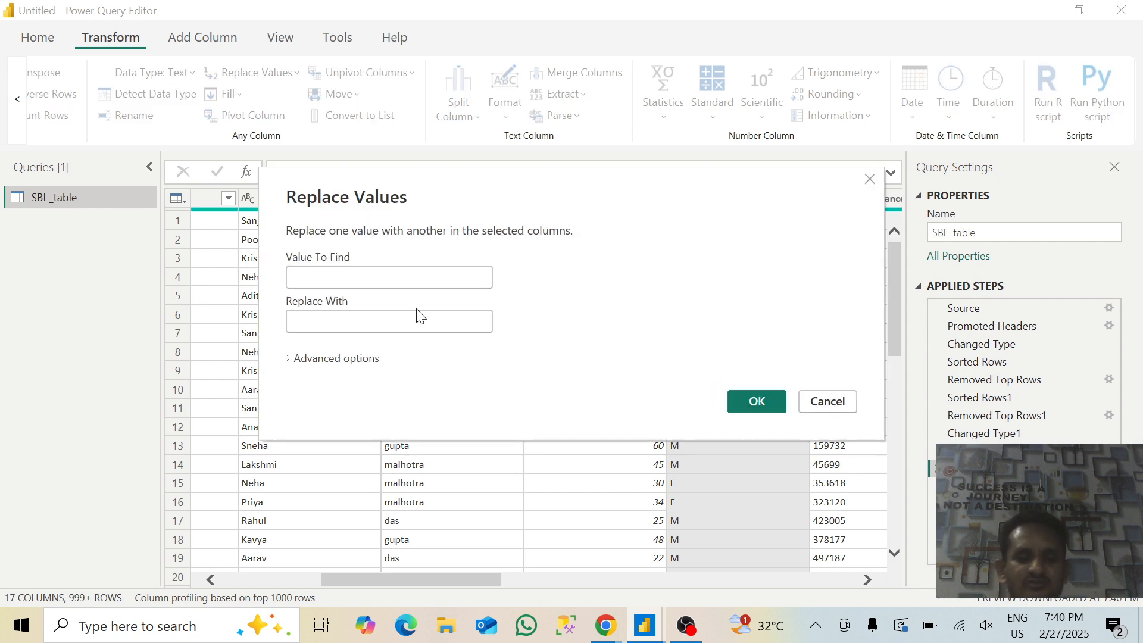
{"action": "type", "text": "F"}
{"action": "left_click", "coordinate": [401, 322]}
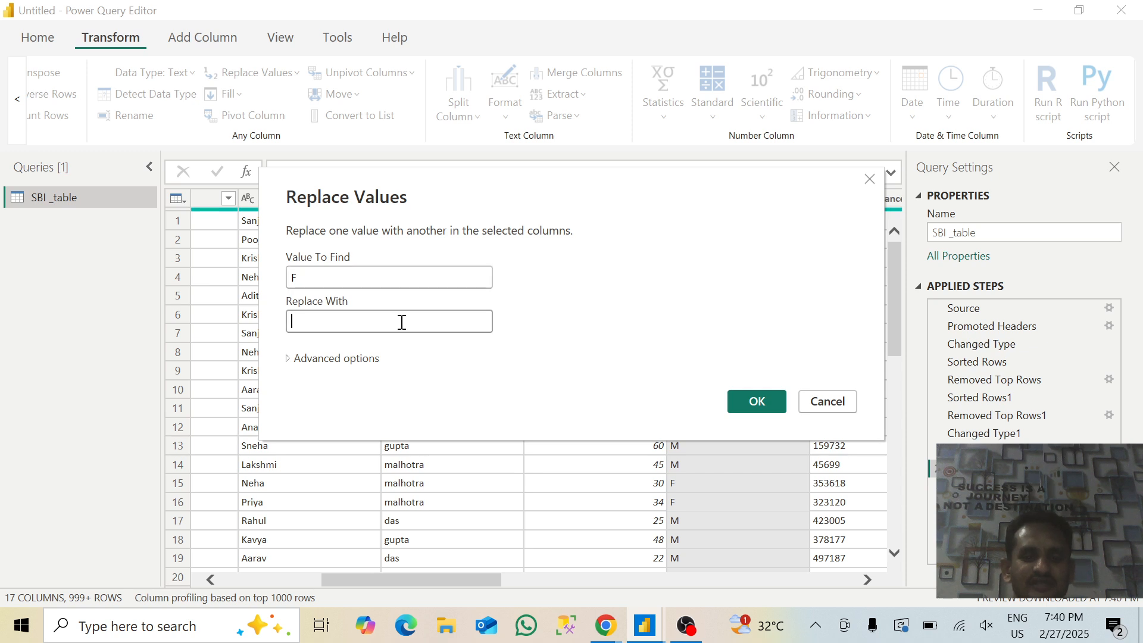
{"action": "type", "text": "F"}
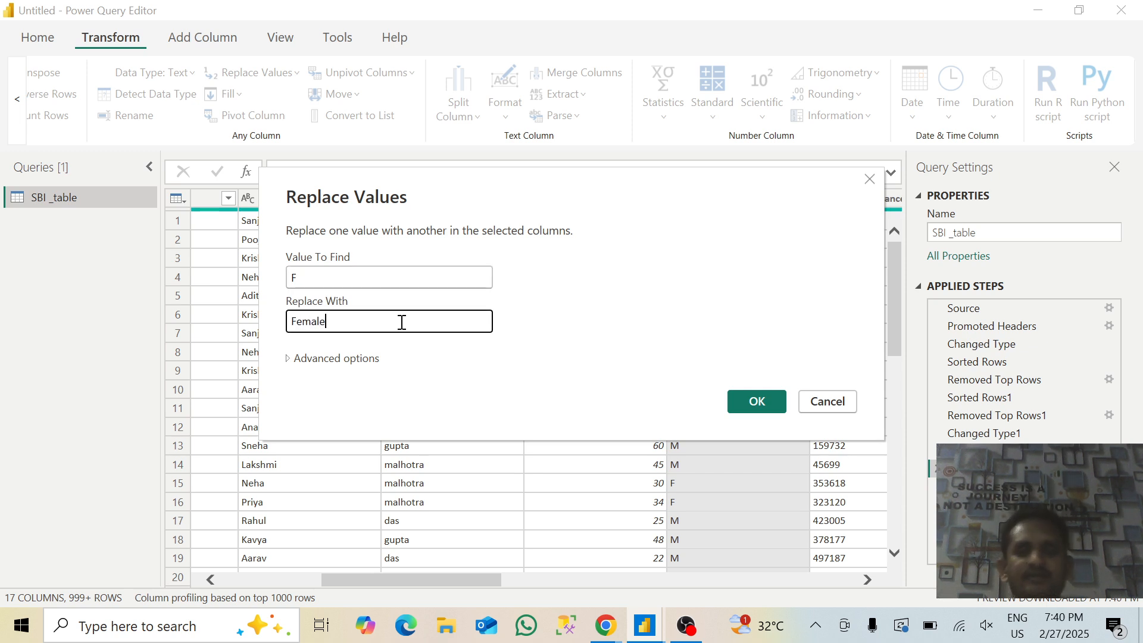
{"action": "type", "text": "emale"}
{"action": "left_click", "coordinate": [756, 401]}
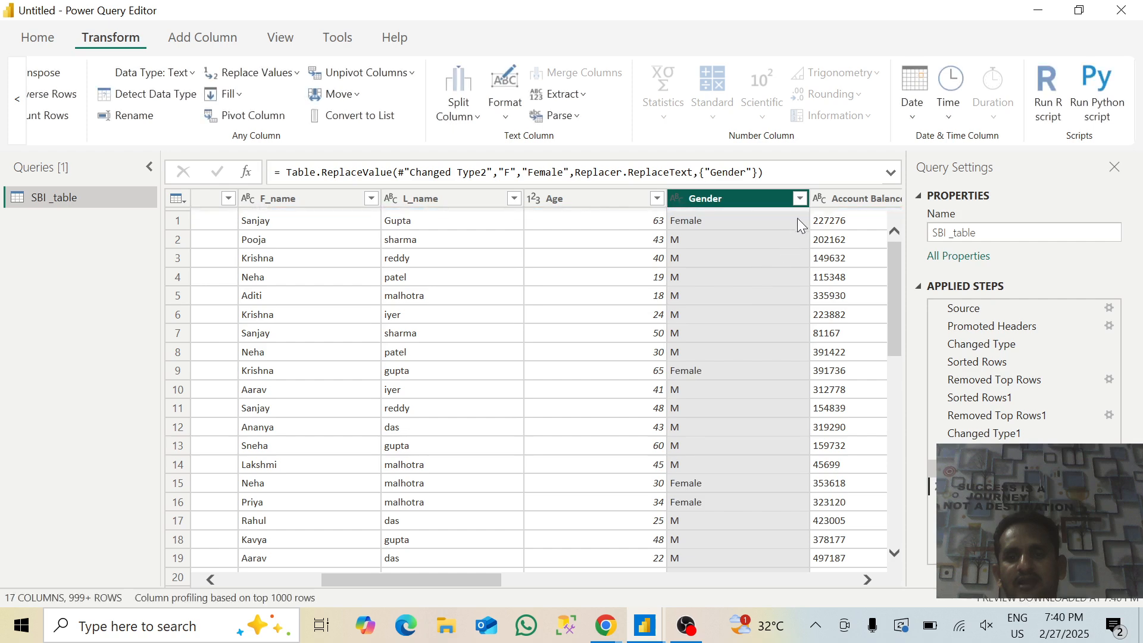
Step: Replace the value M with Male in the Gender column
{"action": "right_click", "coordinate": [757, 194]}
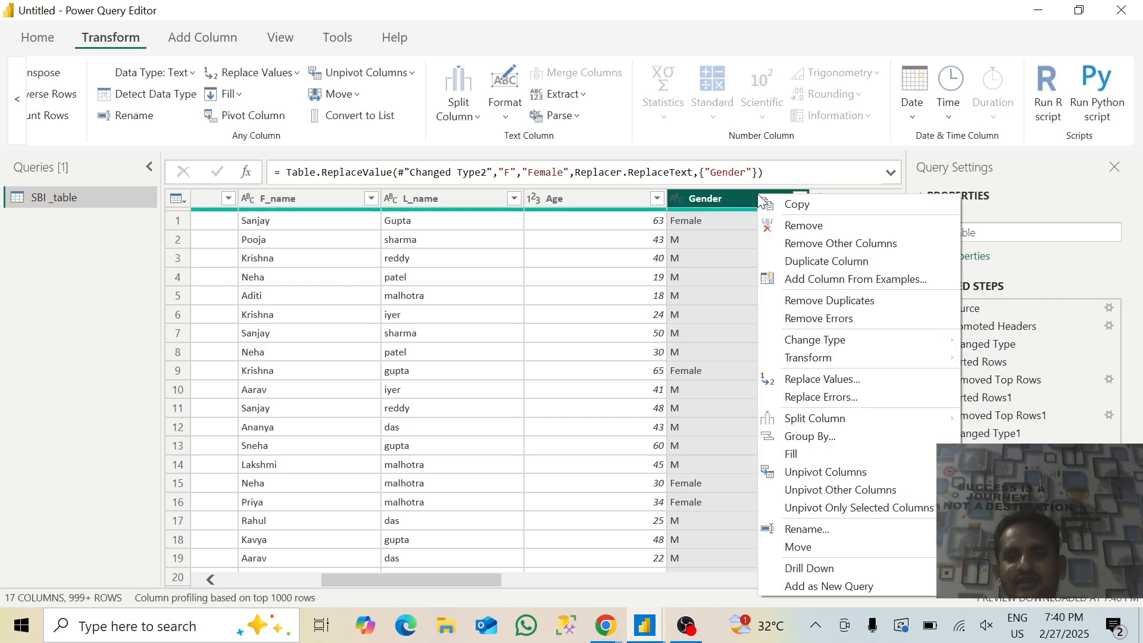
{"action": "left_click", "coordinate": [805, 383]}
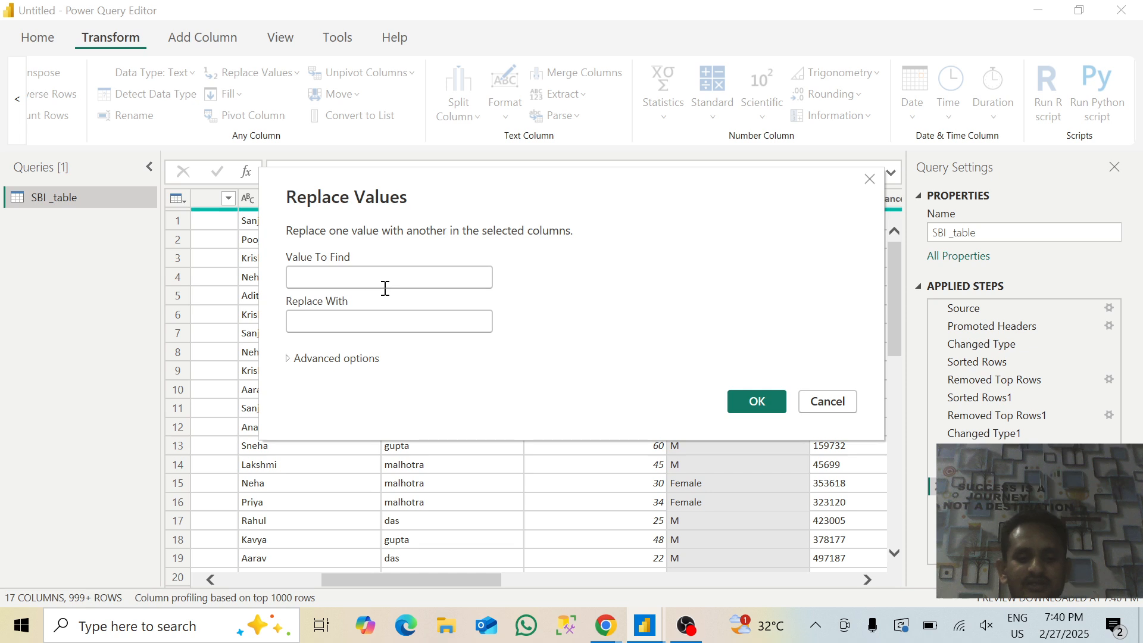
{"action": "left_click", "coordinate": [385, 286]}
{"action": "type", "text": "M"}
{"action": "left_click", "coordinate": [360, 327]}
{"action": "type", "text": "Male"}
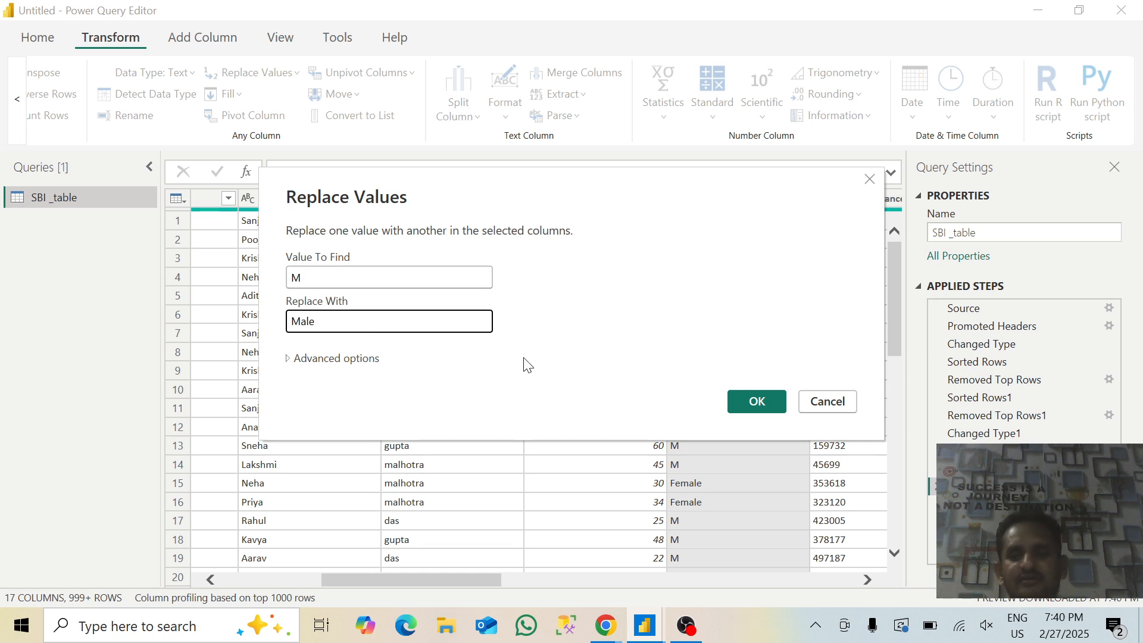
{"action": "left_click", "coordinate": [759, 399]}
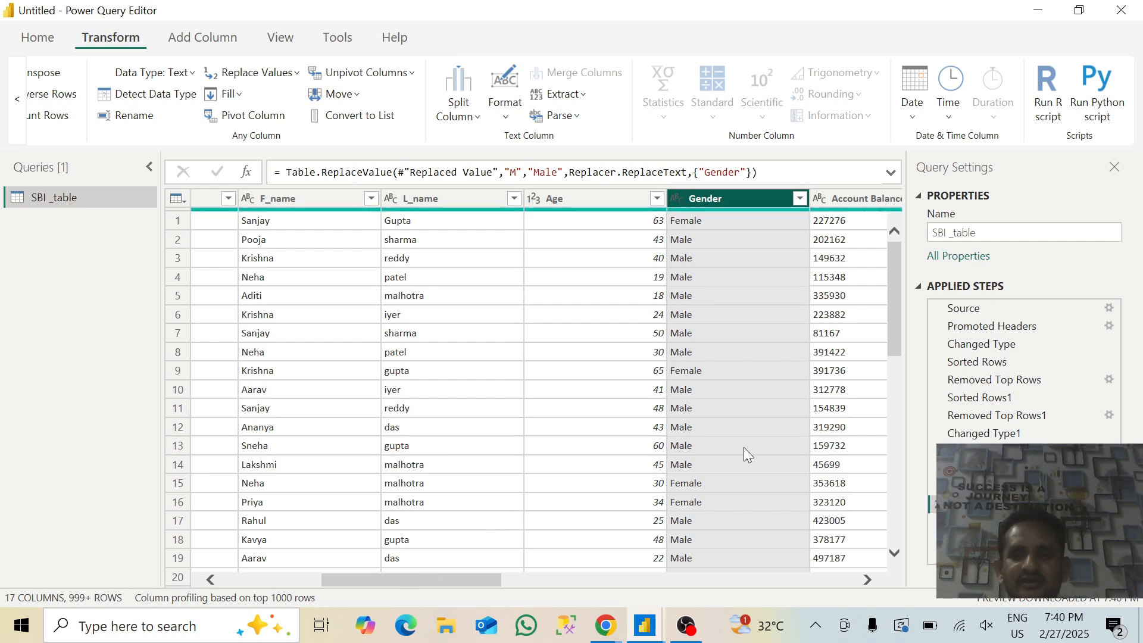
Step: Automatically detect the data types of the Account Balance and Credit Score columns
{"action": "left_click_drag", "start_coordinate": [448, 581], "coordinate": [552, 565]}
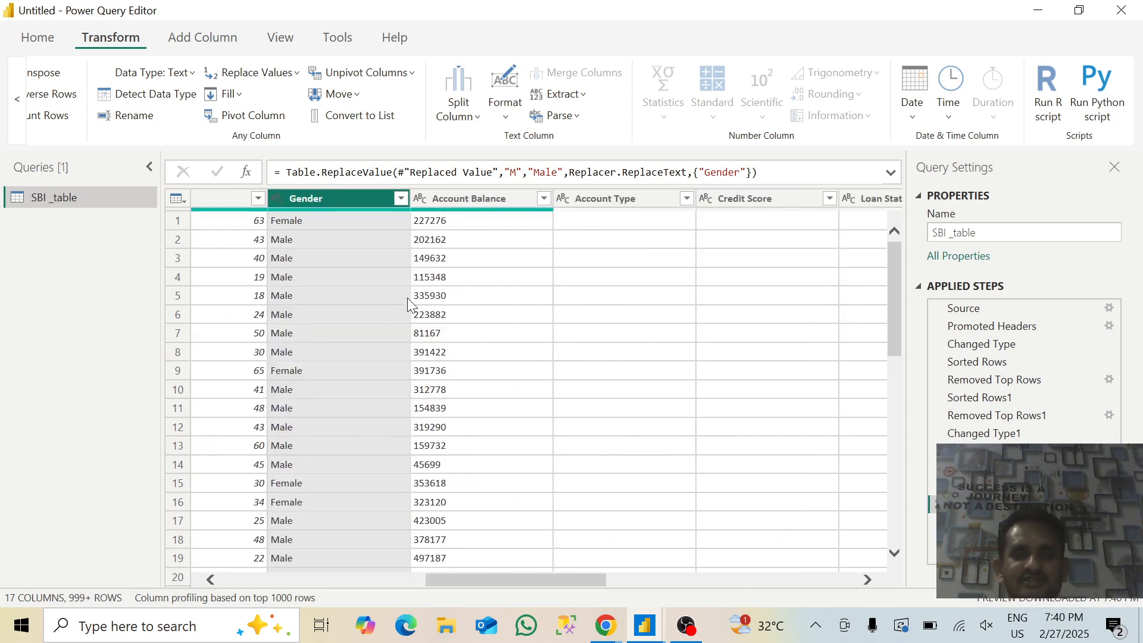
{"action": "left_click", "coordinate": [469, 200]}
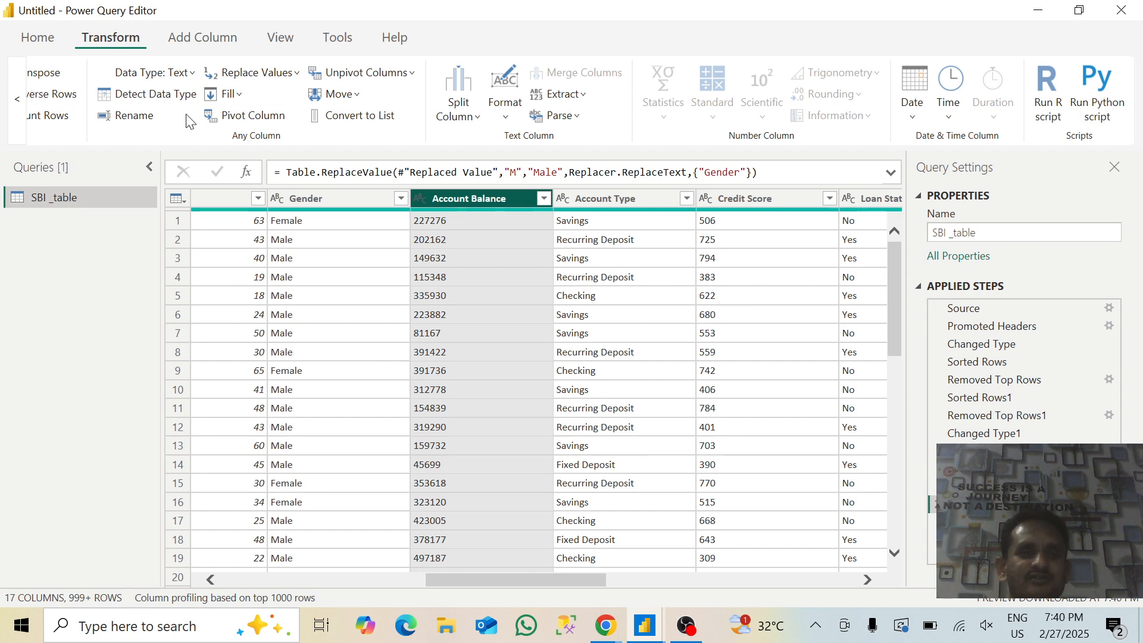
{"action": "left_click", "coordinate": [158, 94]}
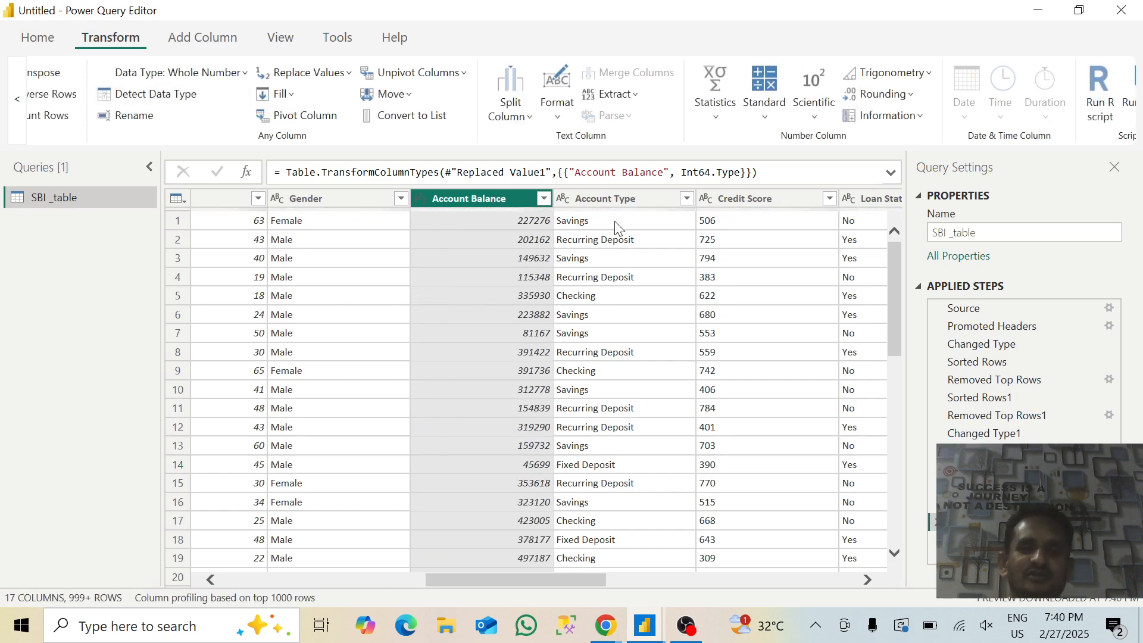
{"action": "left_click", "coordinate": [618, 201]}
{"action": "left_click", "coordinate": [757, 200]}
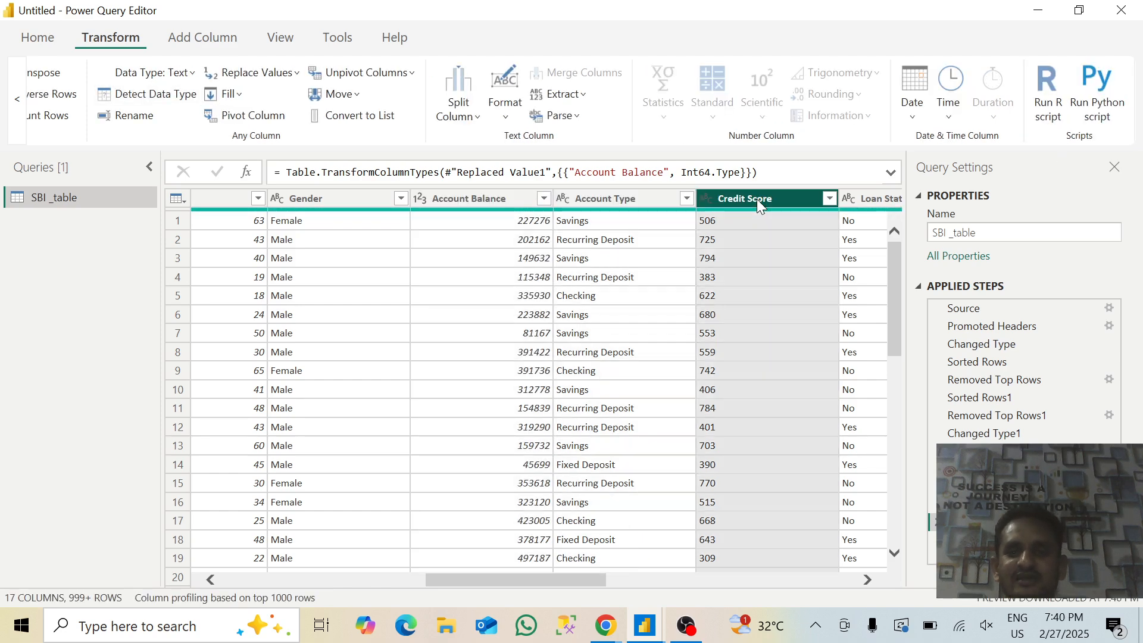
{"action": "left_click", "coordinate": [137, 94]}
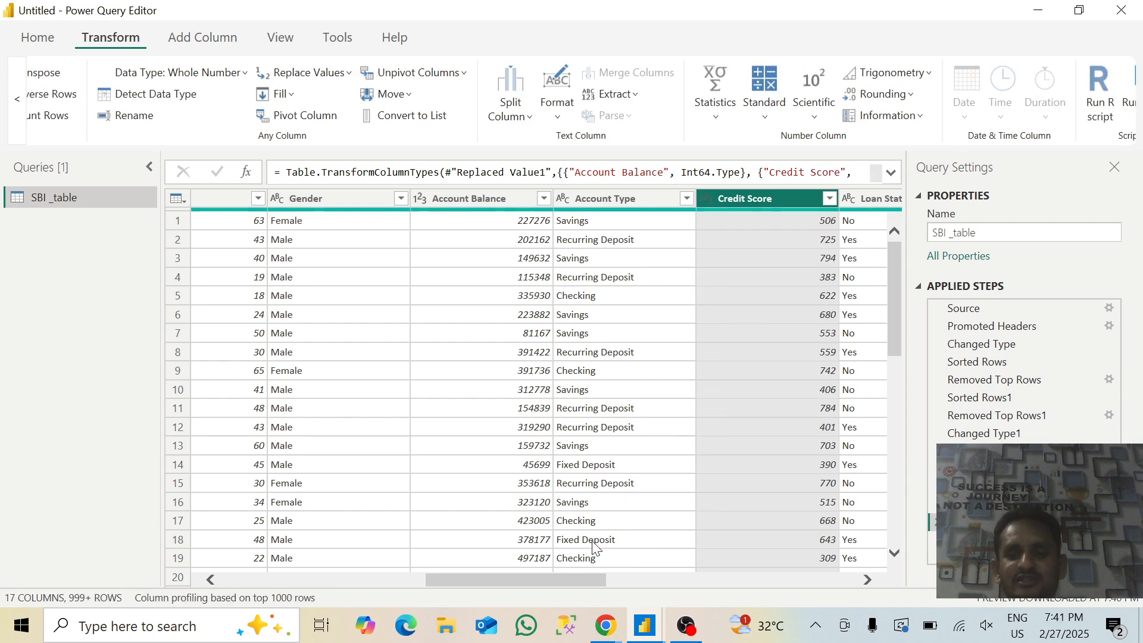
Step: Go through the Loan Status and City columns, and automatically detect the data types of the Account Mobile No and Aadhar No. columns
{"action": "left_click_drag", "start_coordinate": [575, 581], "coordinate": [647, 576]}
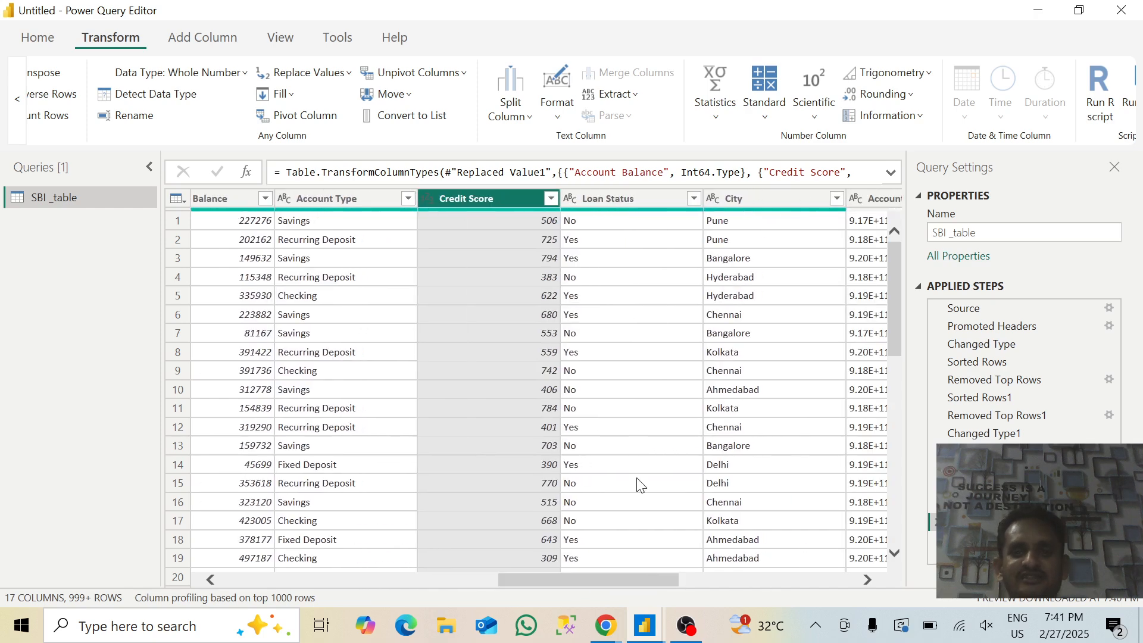
{"action": "left_click", "coordinate": [629, 200]}
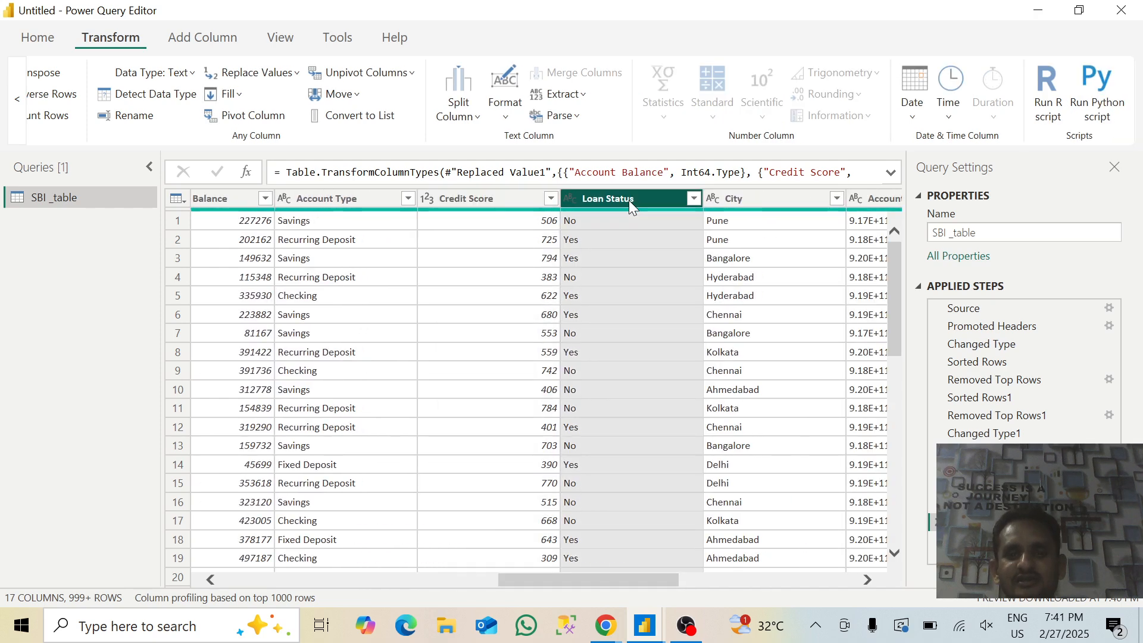
{"action": "left_click", "coordinate": [741, 202]}
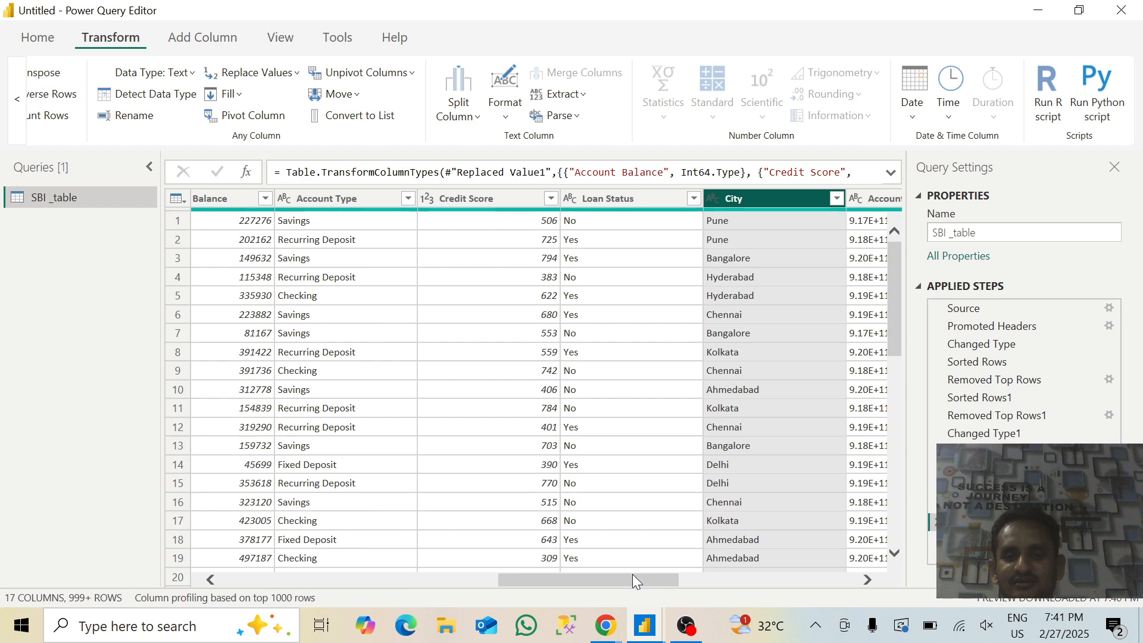
{"action": "left_click_drag", "start_coordinate": [633, 579], "coordinate": [706, 566]}
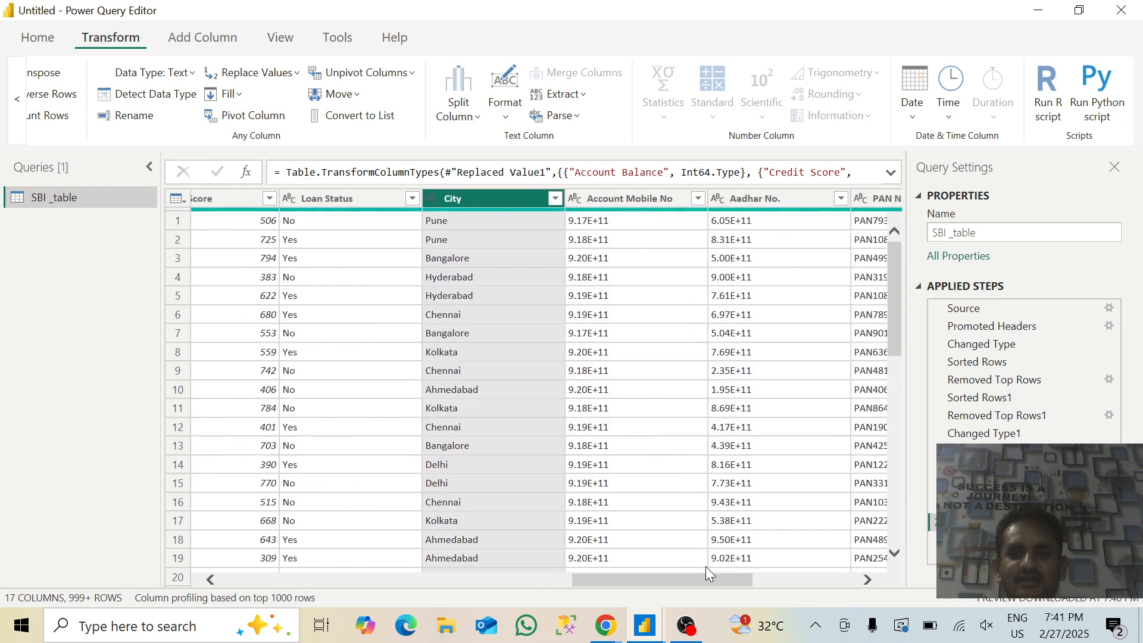
{"action": "left_click", "coordinate": [626, 201]}
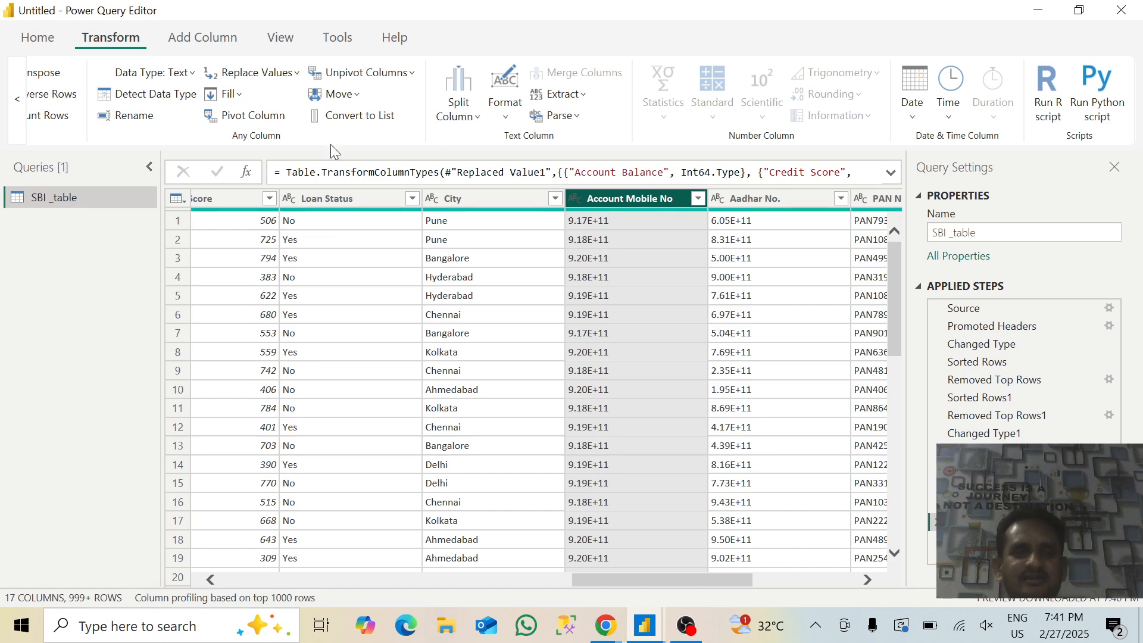
{"action": "left_click", "coordinate": [128, 95]}
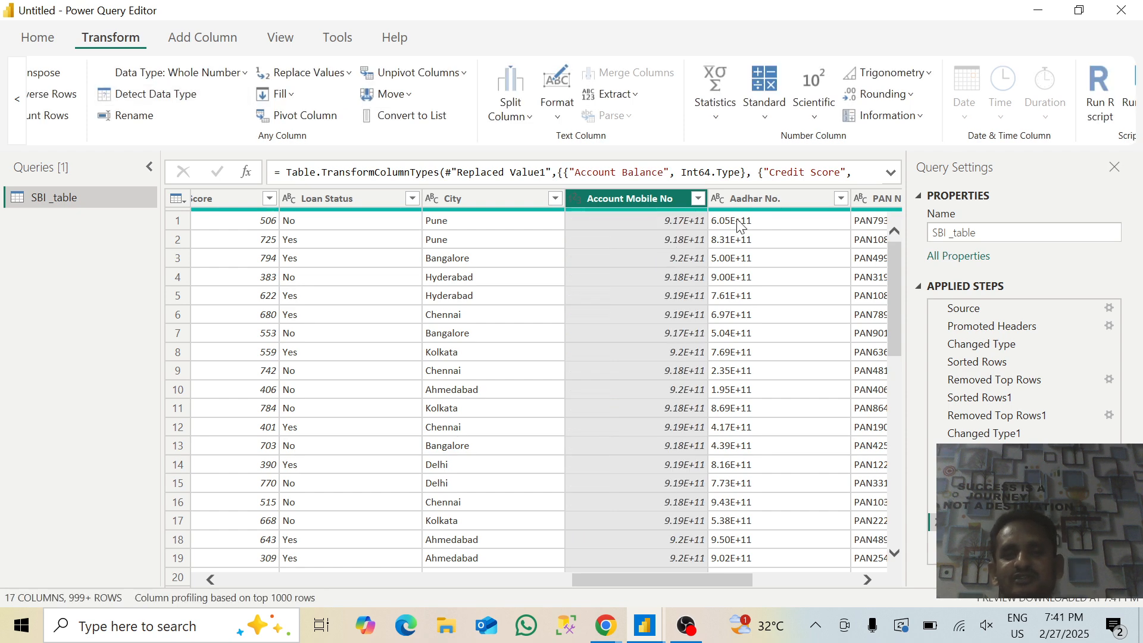
{"action": "left_click", "coordinate": [762, 198]}
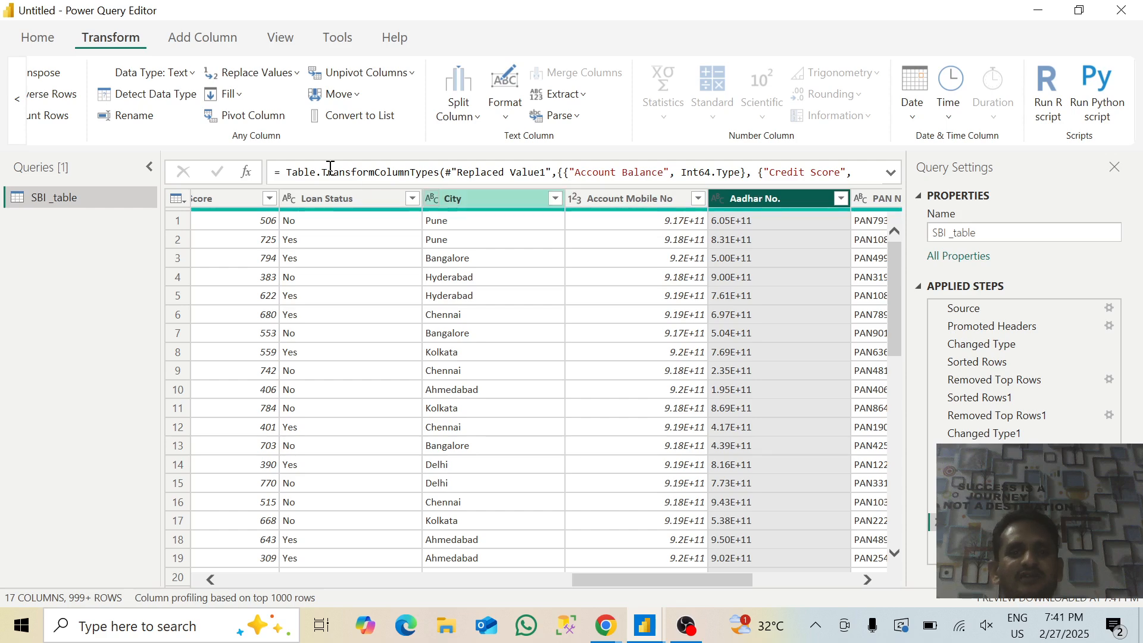
{"action": "left_click", "coordinate": [165, 95]}
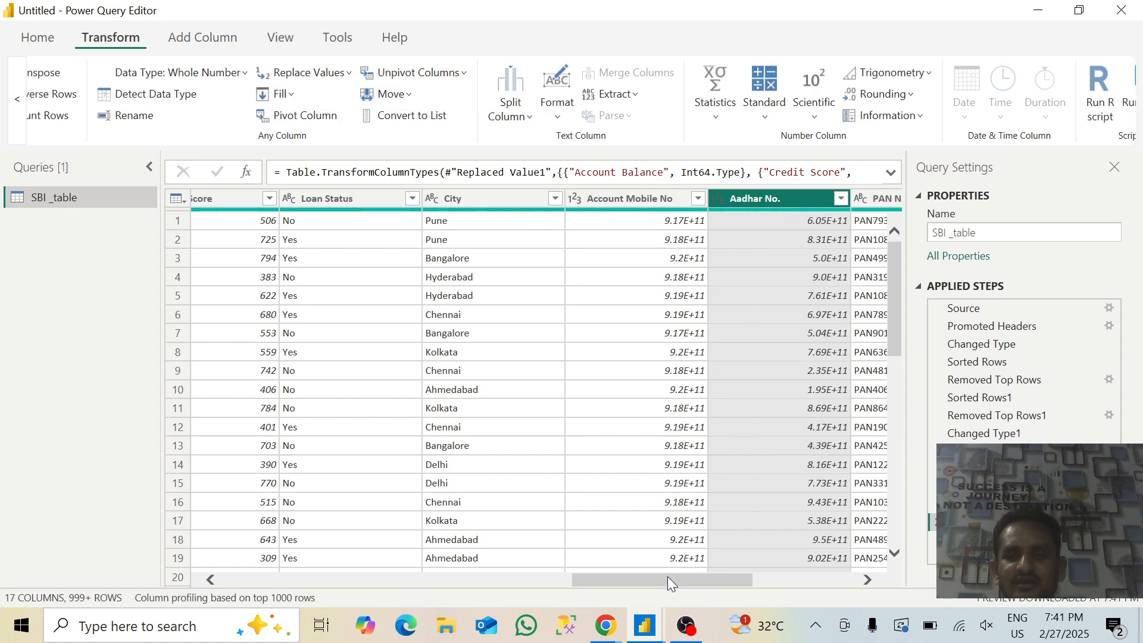
Step: Go to the PAN No. column and automatically detect the data type of the Email column
{"action": "left_click_drag", "start_coordinate": [667, 576], "coordinate": [751, 578]}
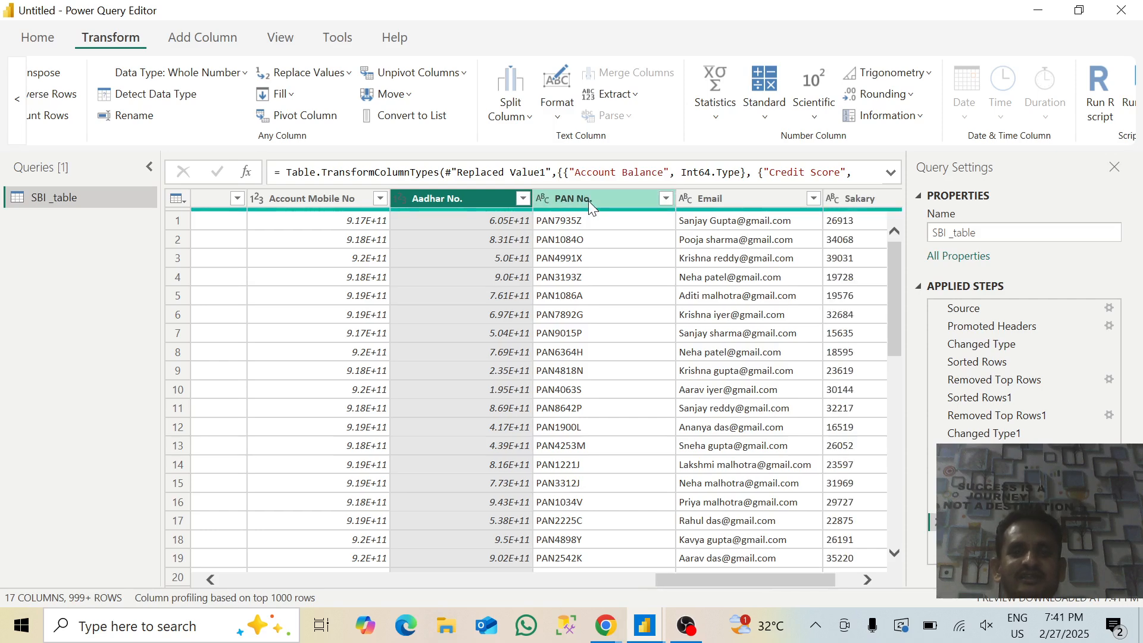
{"action": "left_click", "coordinate": [590, 204]}
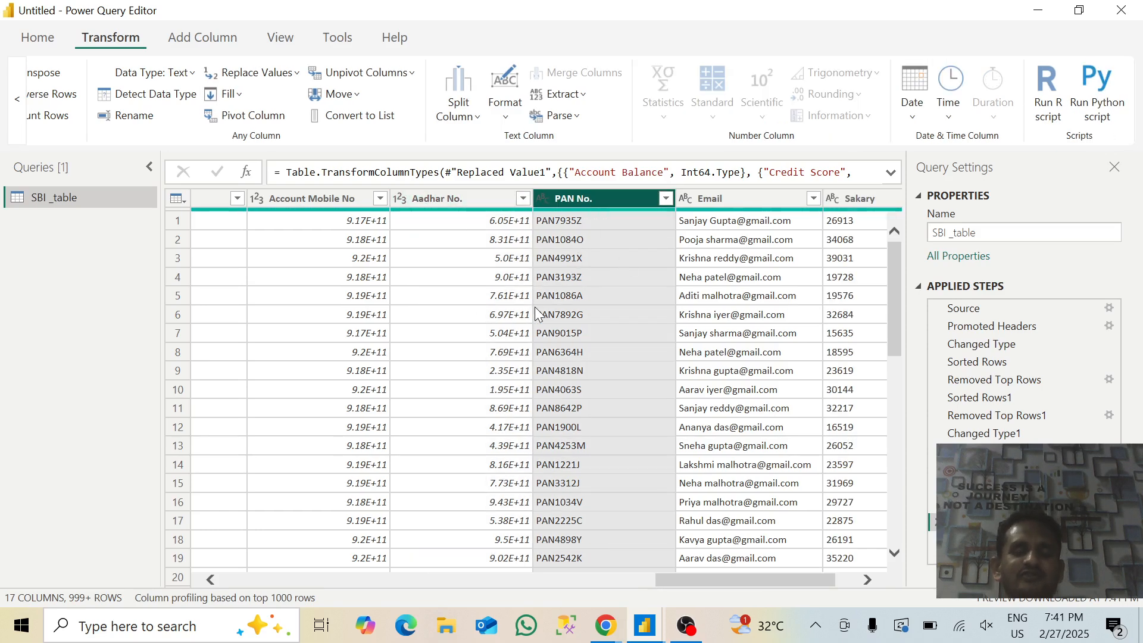
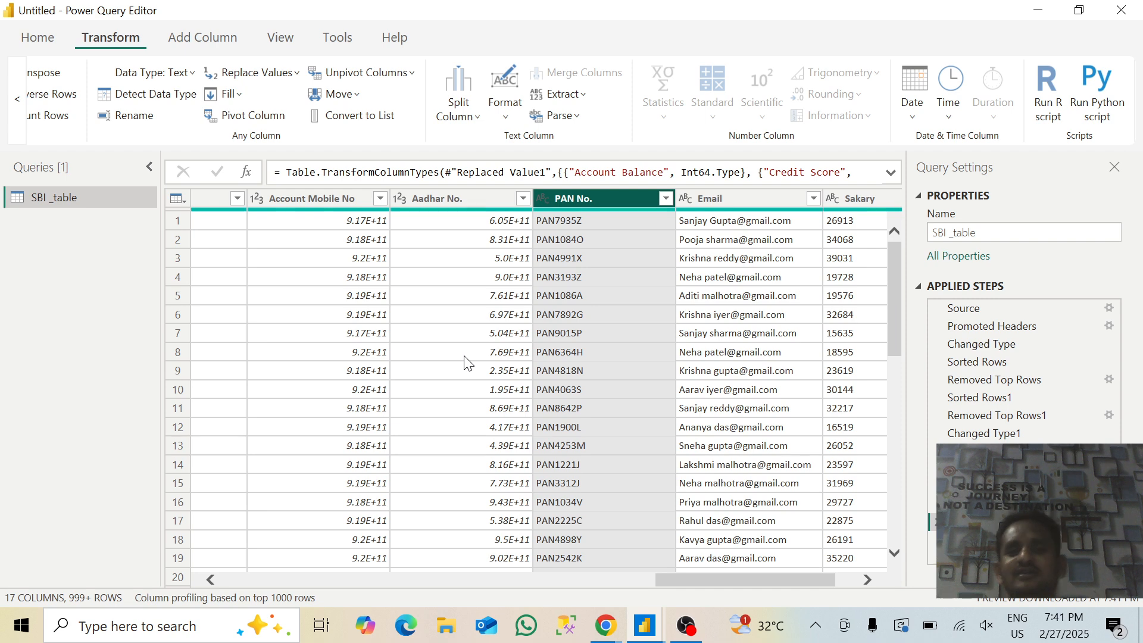
{"action": "left_click", "coordinate": [721, 199]}
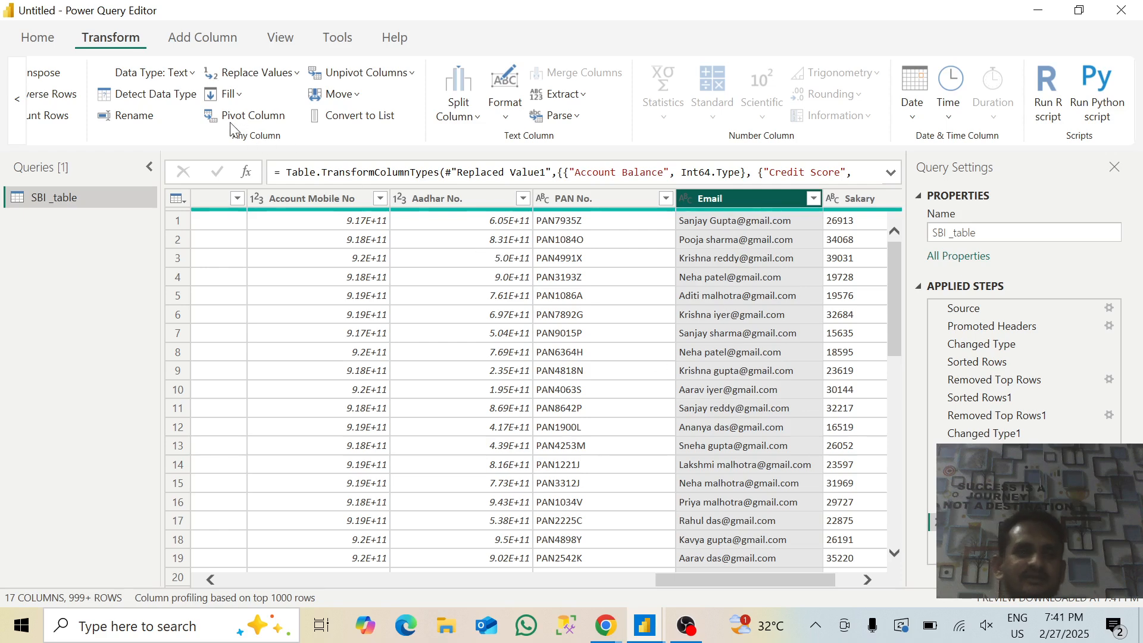
{"action": "left_click", "coordinate": [168, 101]}
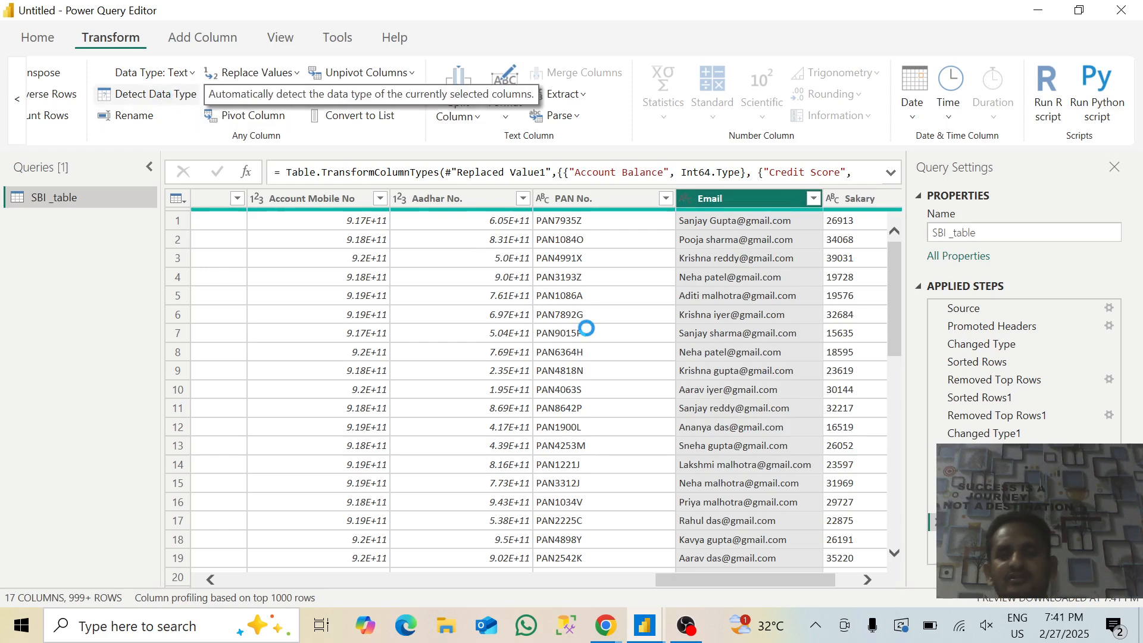
Step: Automatically detect the data type of the Sakary column
{"action": "left_click", "coordinate": [709, 571]}
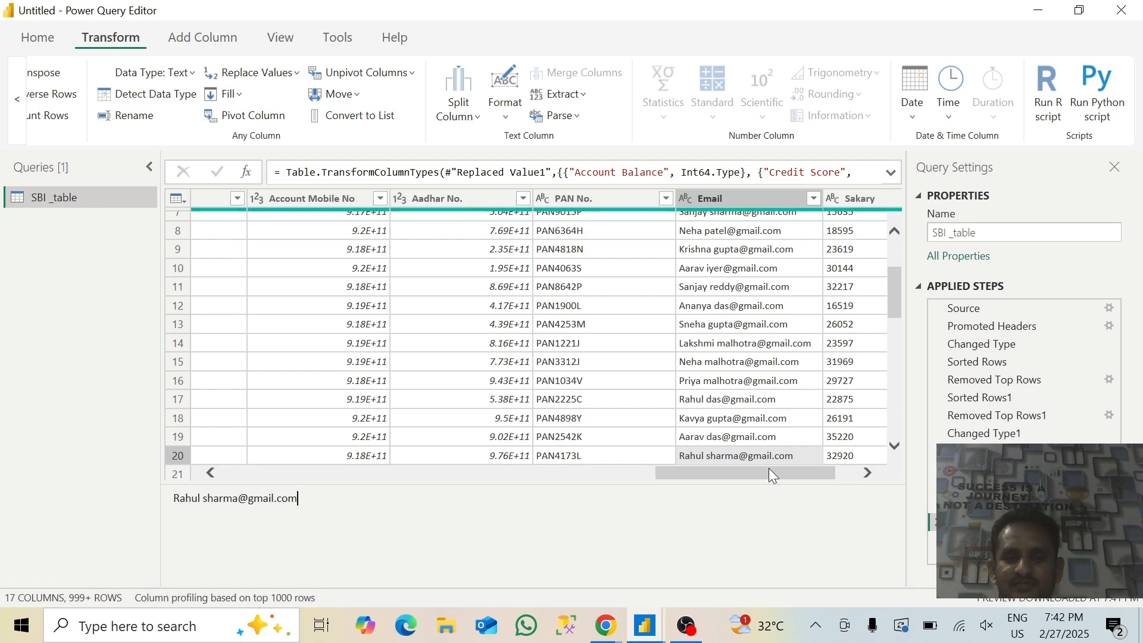
{"action": "left_click_drag", "start_coordinate": [772, 476], "coordinate": [793, 475]}
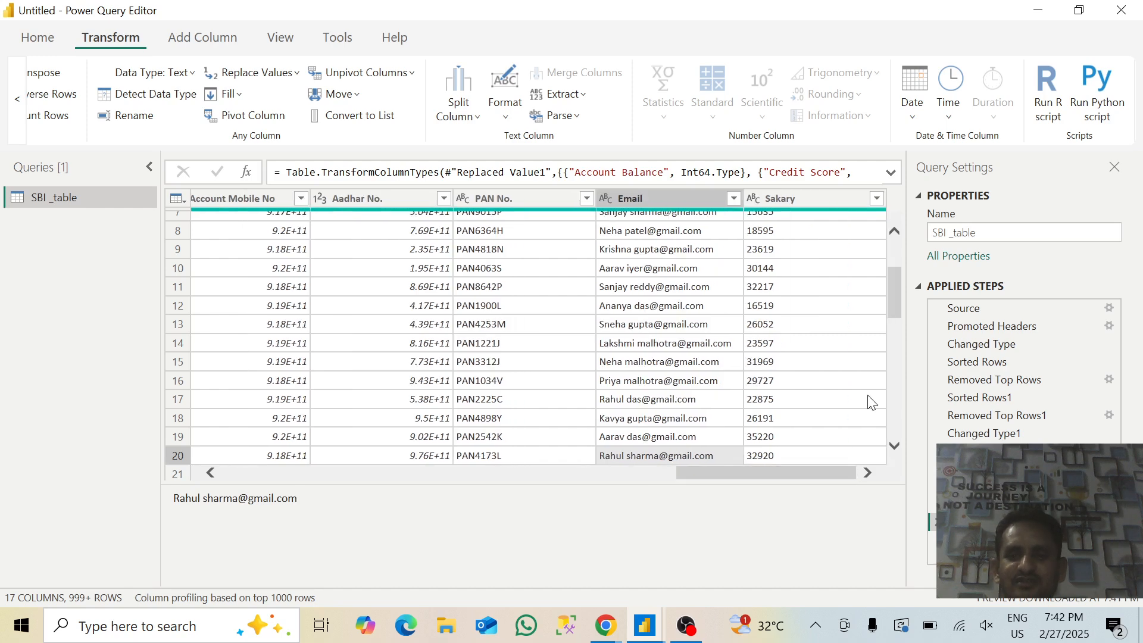
{"action": "left_click", "coordinate": [798, 194]}
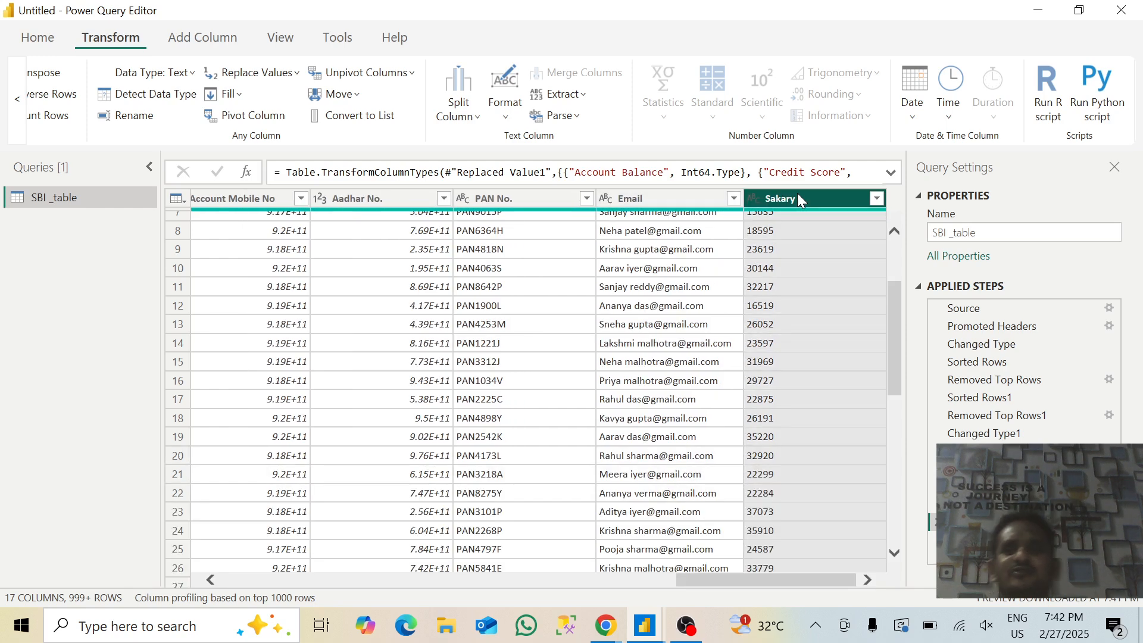
{"action": "left_click", "coordinate": [162, 94]}
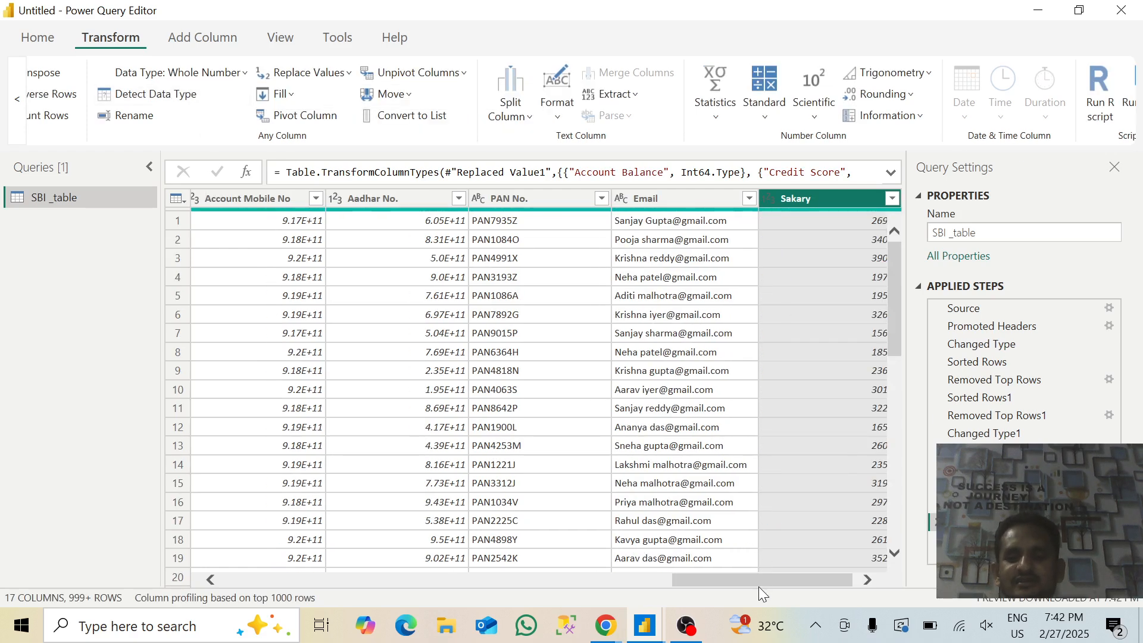
Step: Try to convert the Date & Time column's values to their age
{"action": "left_click_drag", "start_coordinate": [759, 586], "coordinate": [420, 563]}
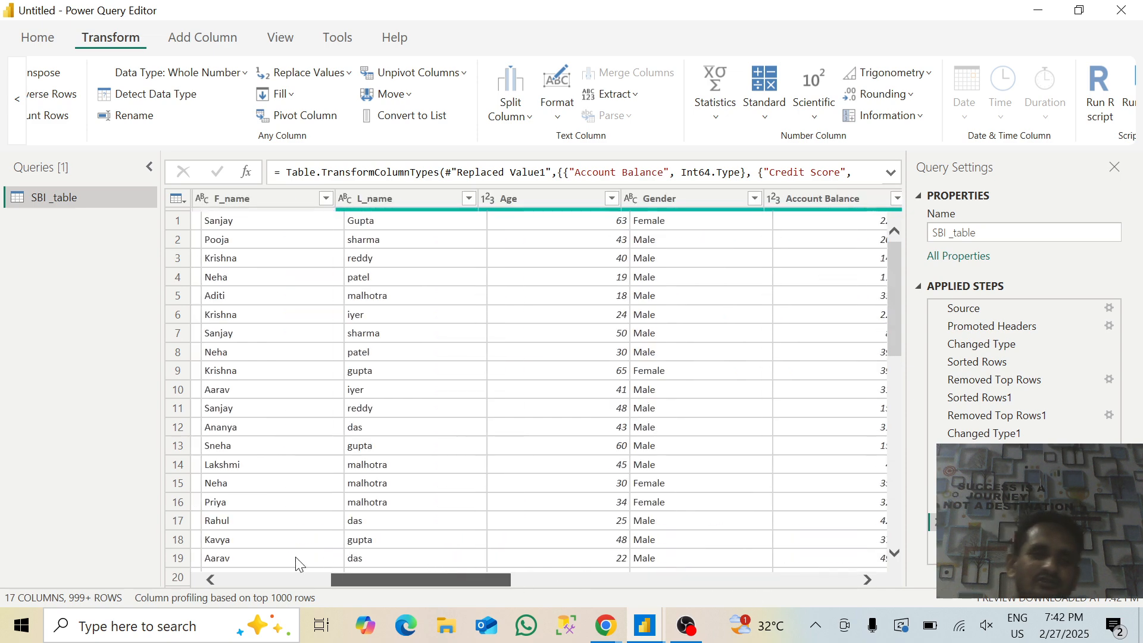
{"action": "left_click_drag", "start_coordinate": [300, 564], "coordinate": [205, 554]}
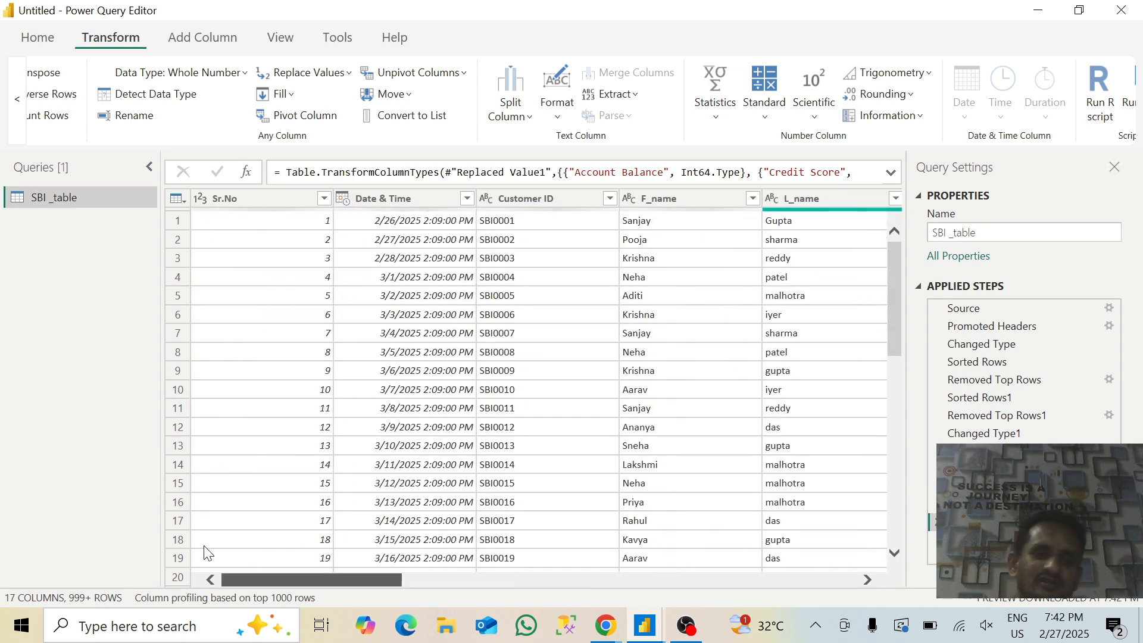
{"action": "left_click", "coordinate": [416, 200]}
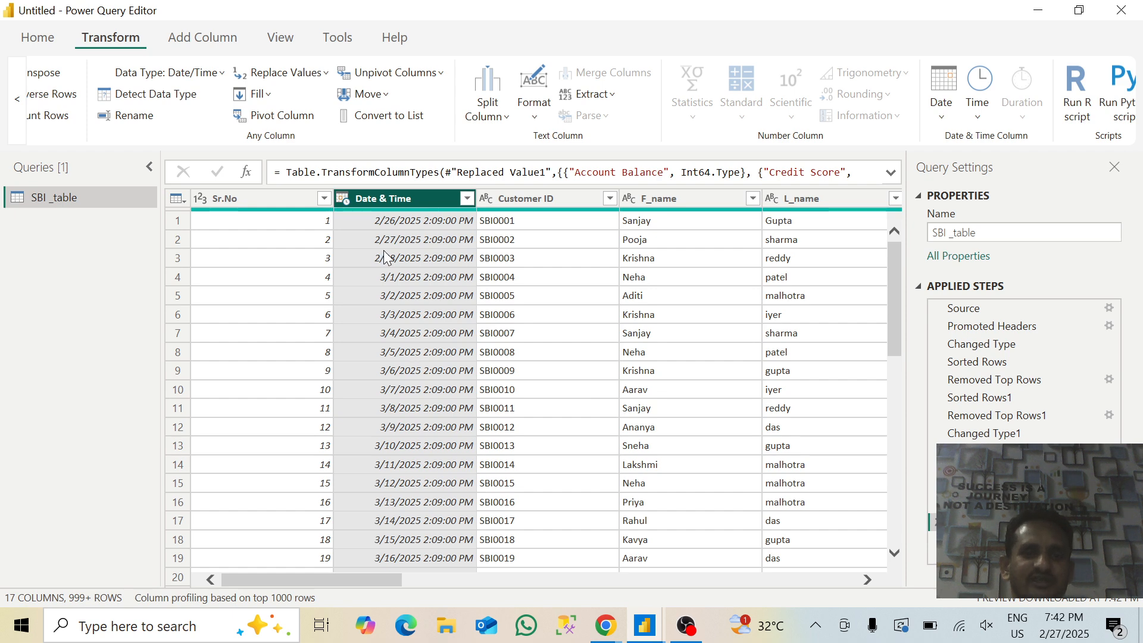
{"action": "left_click", "coordinate": [942, 81]}
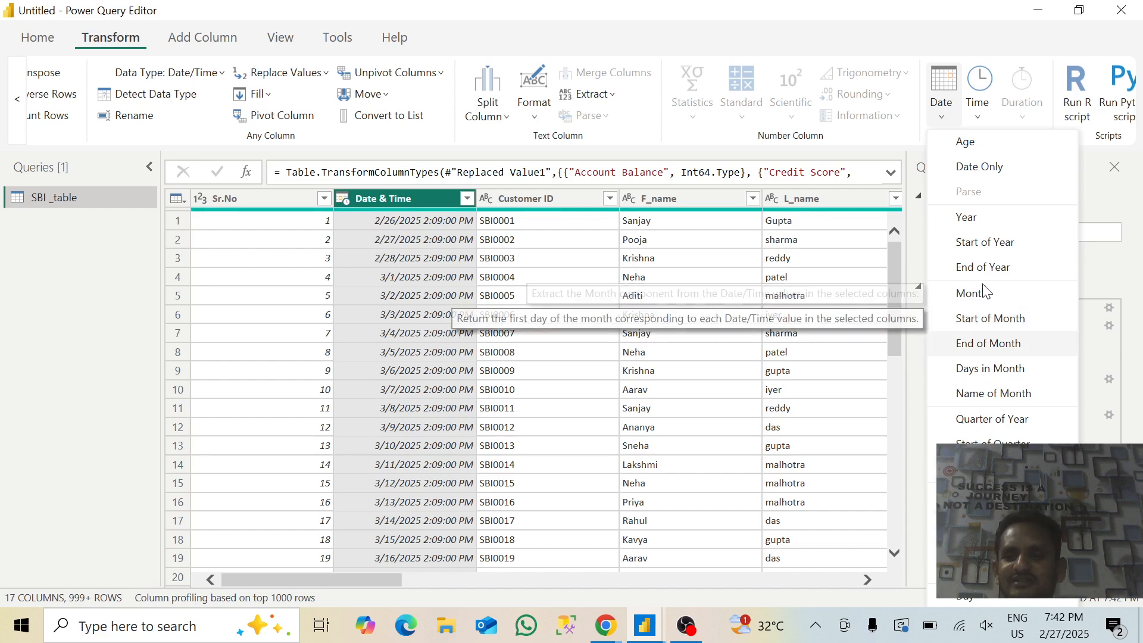
{"action": "left_click", "coordinate": [975, 143]}
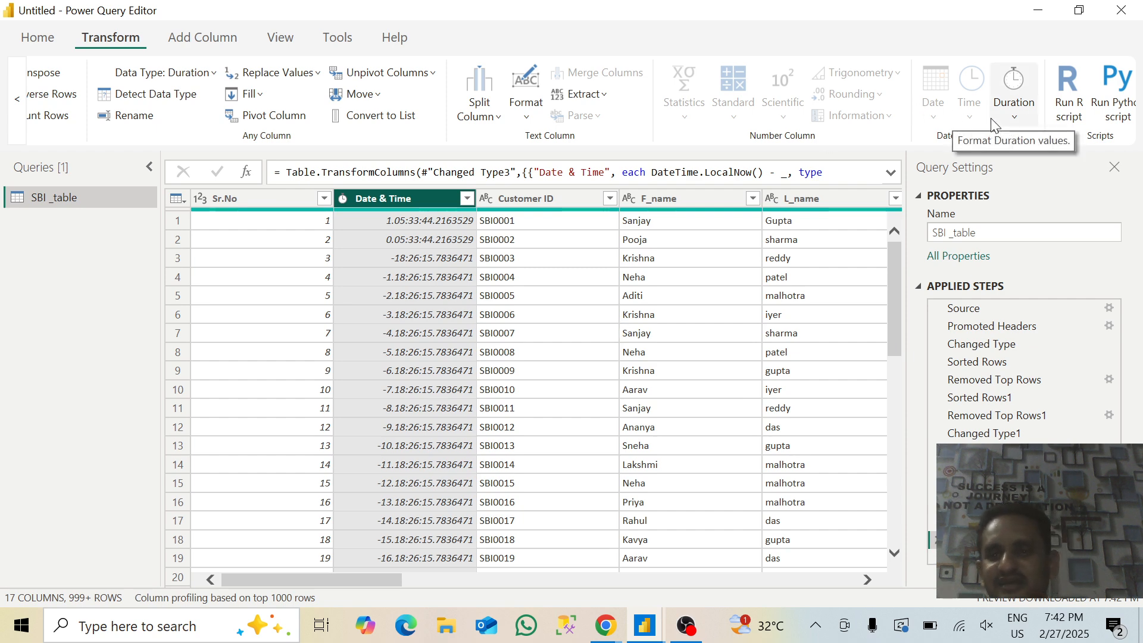
Step: Look through the duration options and remove the age calculation from the Date & Time column
{"action": "left_click", "coordinate": [1011, 115]}
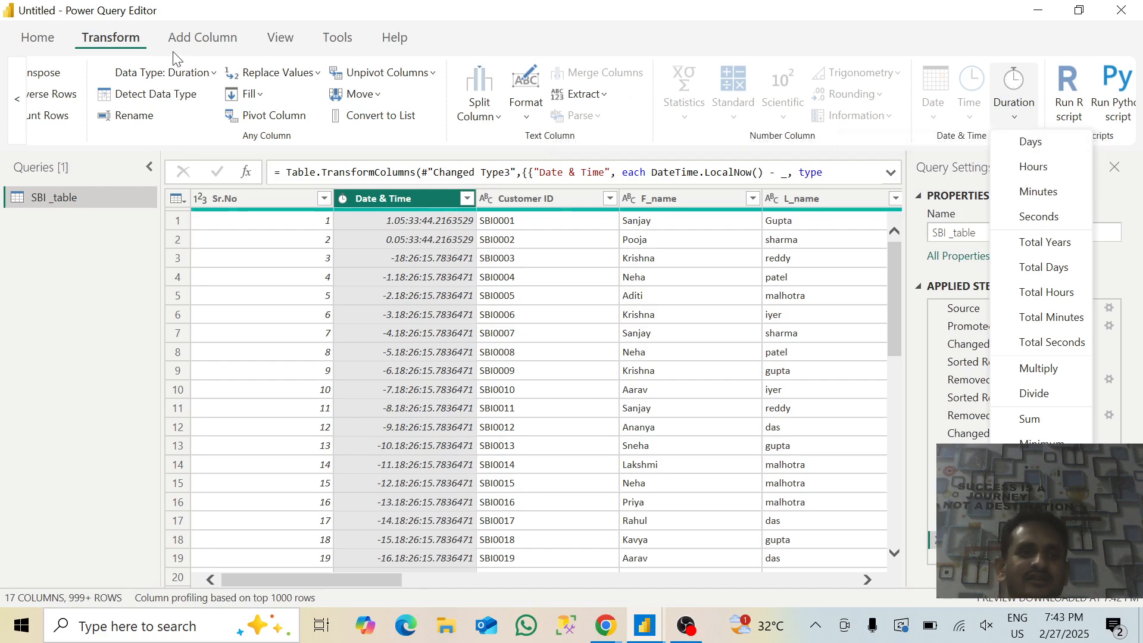
{"action": "left_click", "coordinate": [42, 31]}
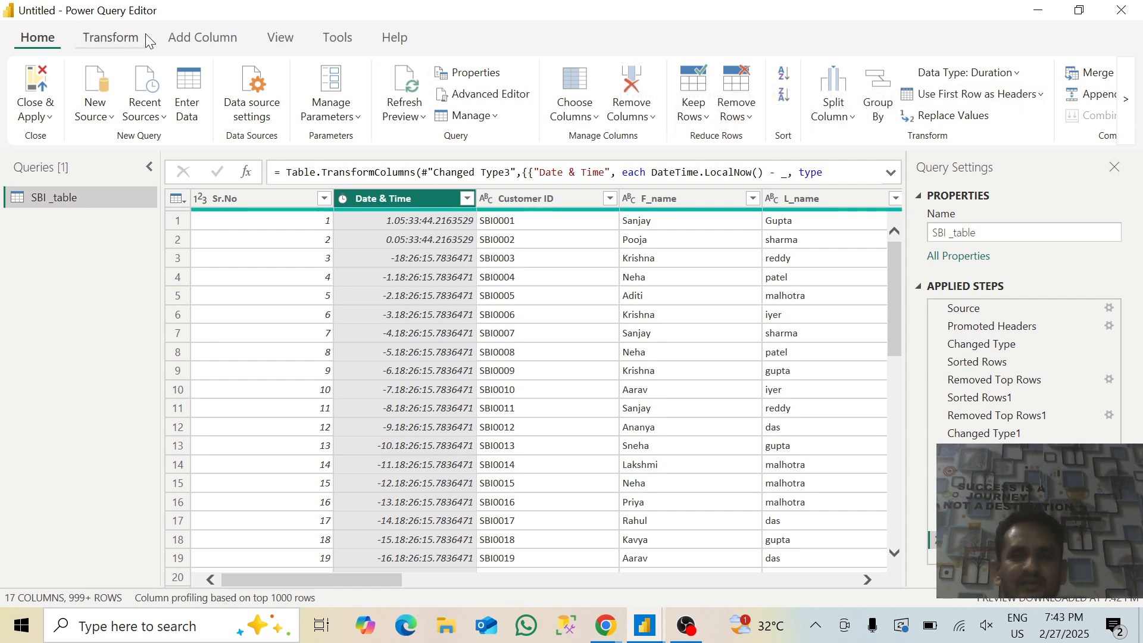
{"action": "left_click", "coordinate": [1126, 100]}
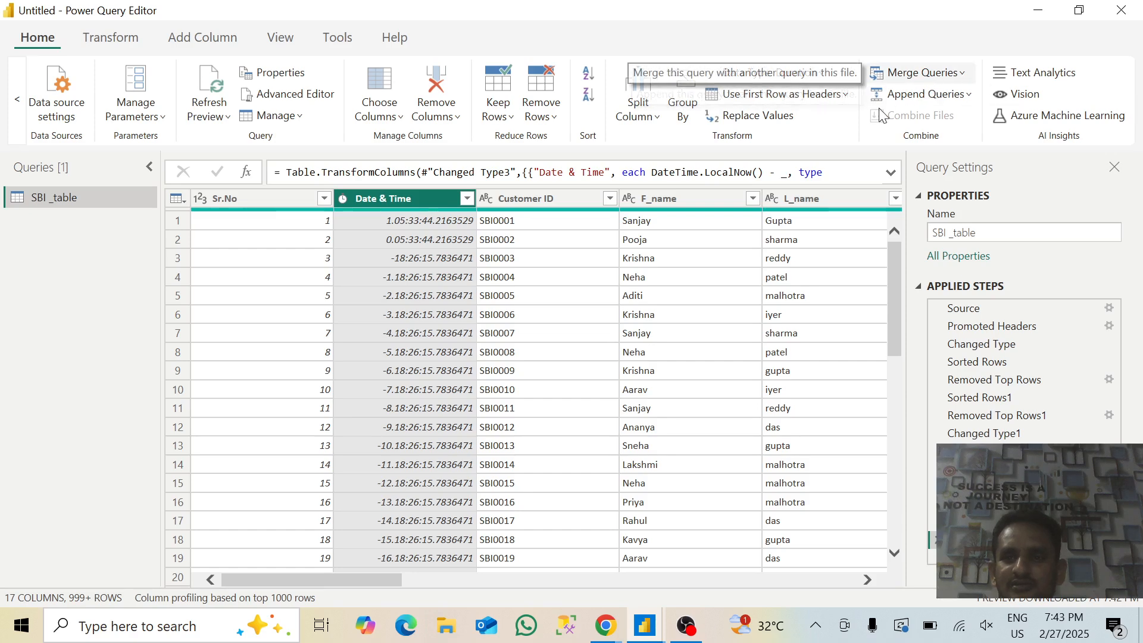
{"action": "left_click", "coordinate": [113, 38]}
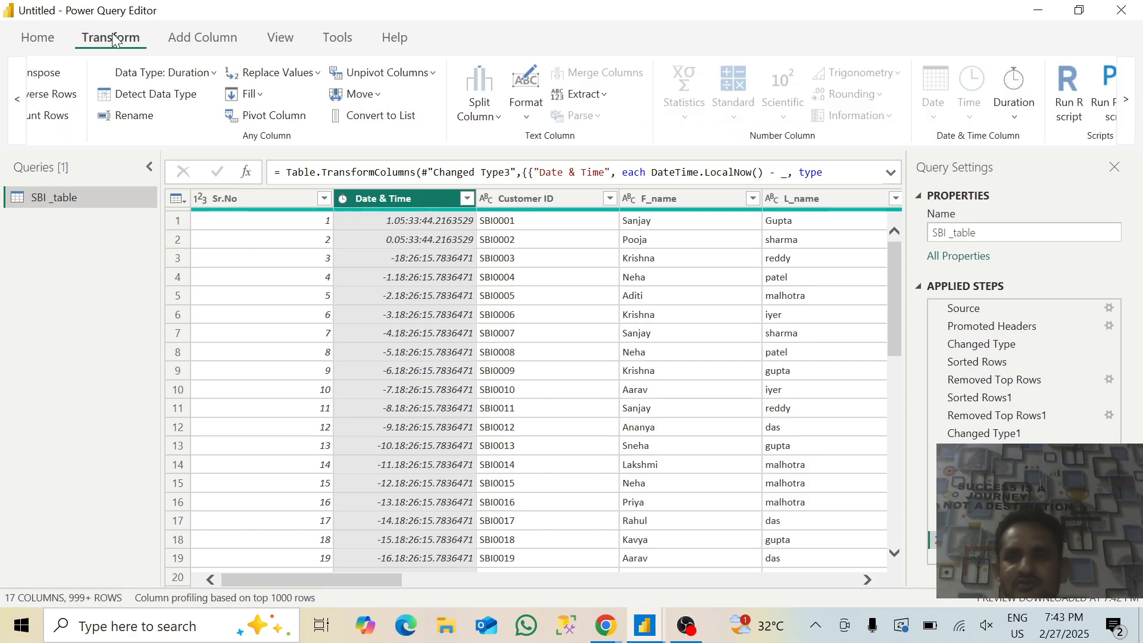
{"action": "left_click", "coordinate": [1127, 100]}
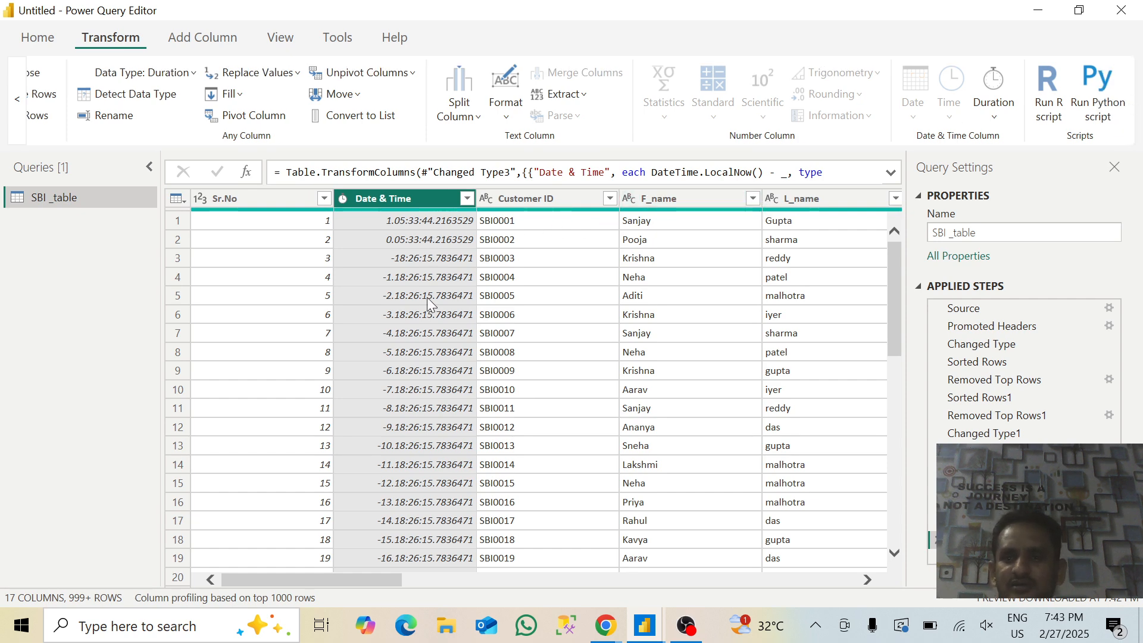
{"action": "left_click", "coordinate": [198, 48]}
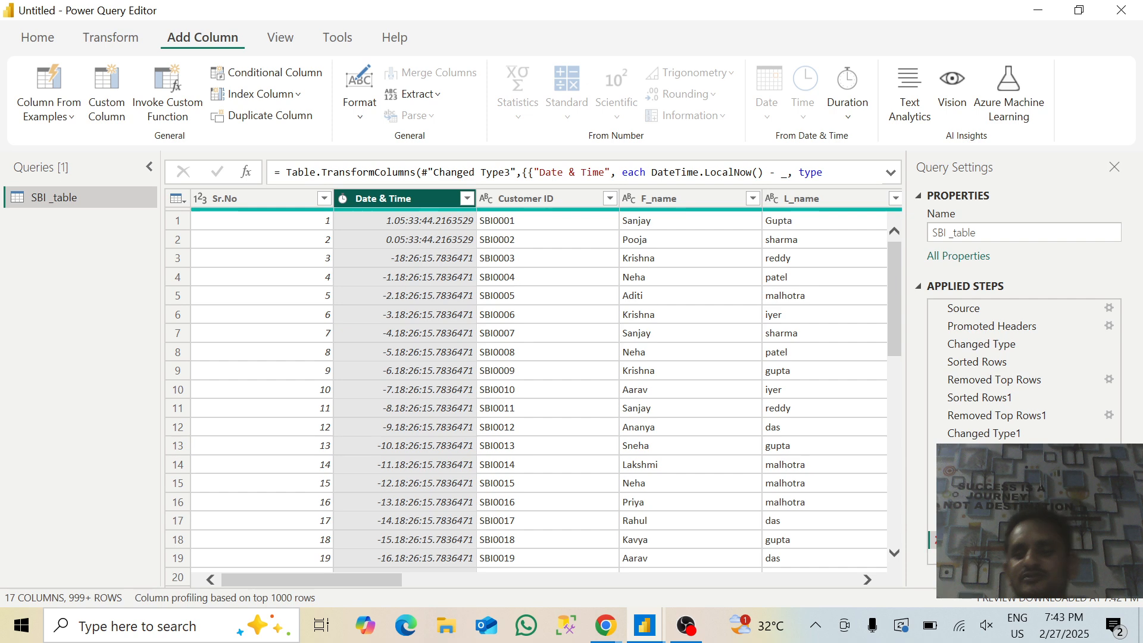
{"action": "left_click", "coordinate": [938, 540]}
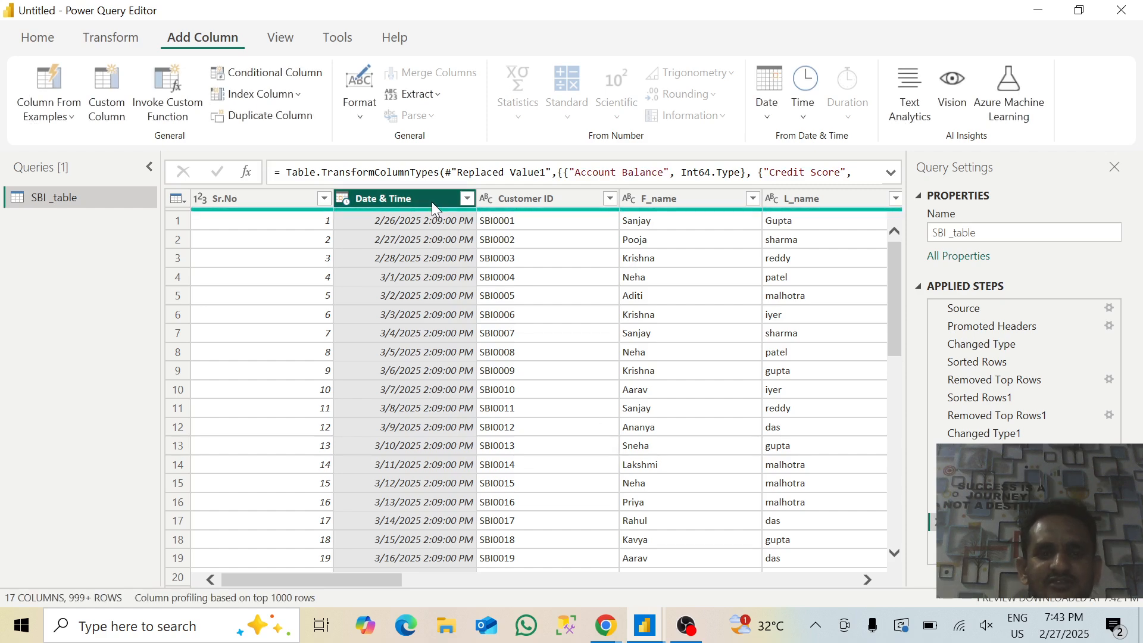
Step: Try the Age transformation on the Date & Time column once more and delete that applied step
{"action": "left_click", "coordinate": [425, 216]}
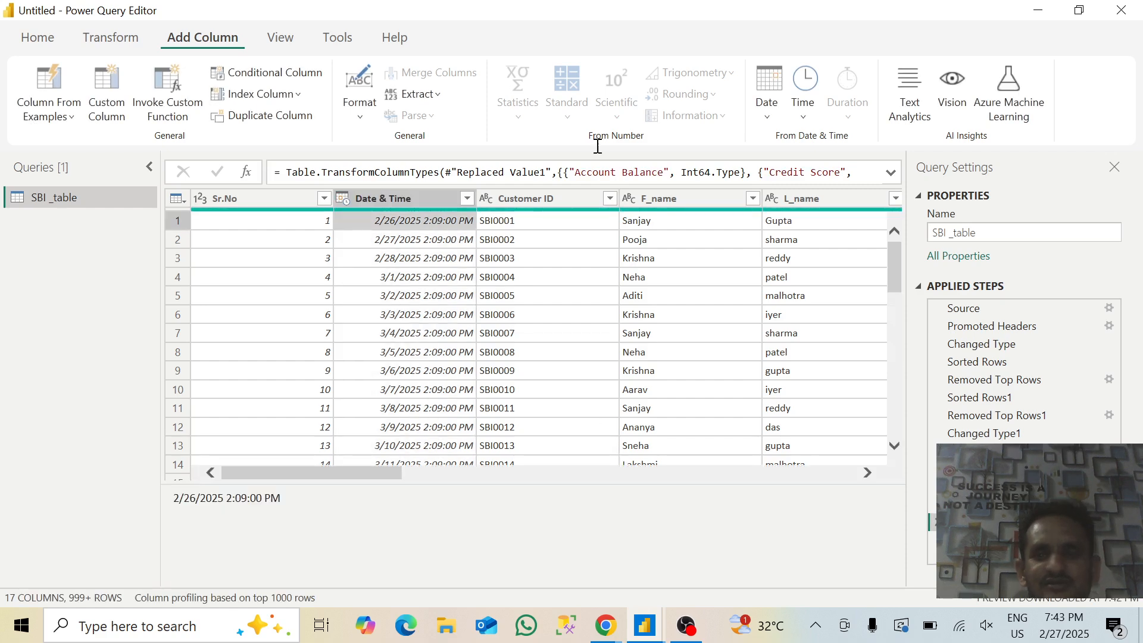
{"action": "left_click", "coordinate": [82, 41]}
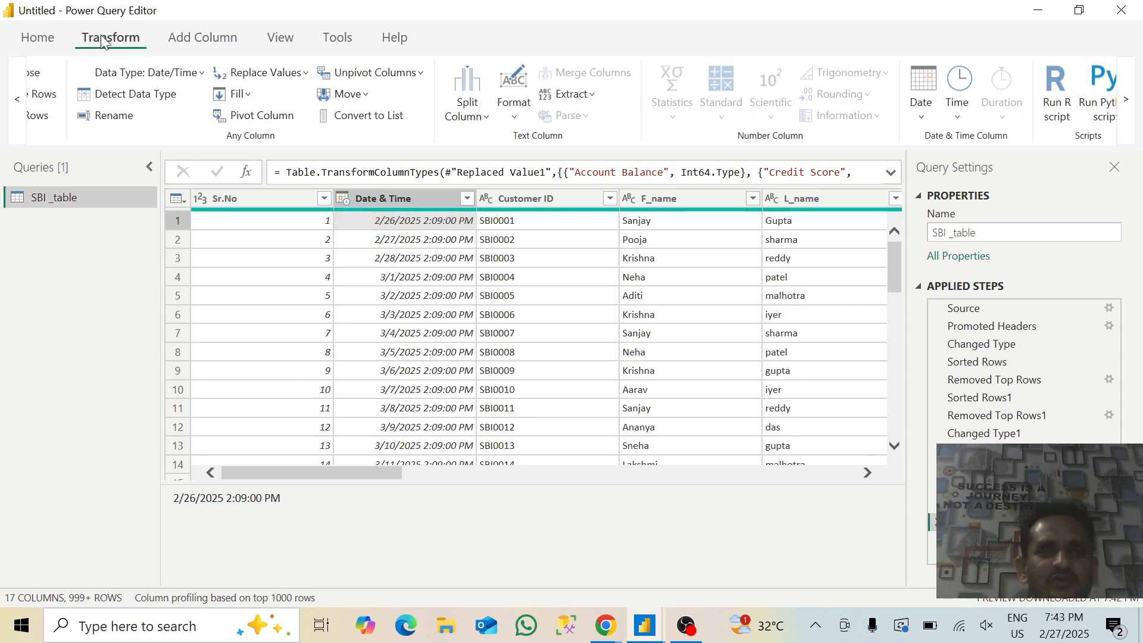
{"action": "left_click", "coordinate": [922, 107]}
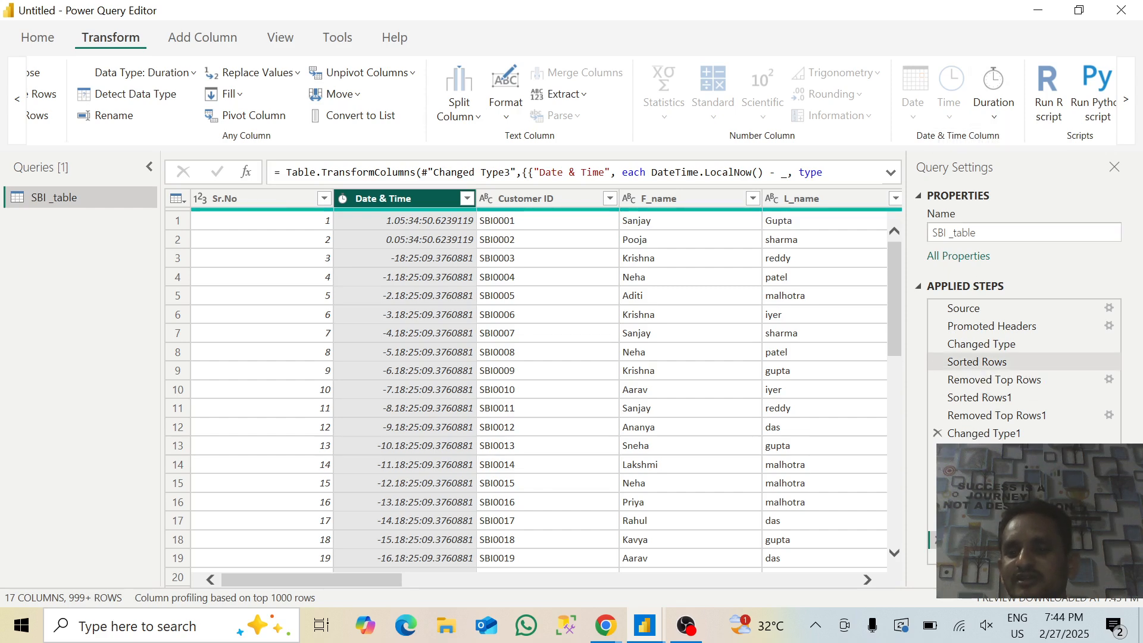
{"action": "left_click", "coordinate": [933, 522]}
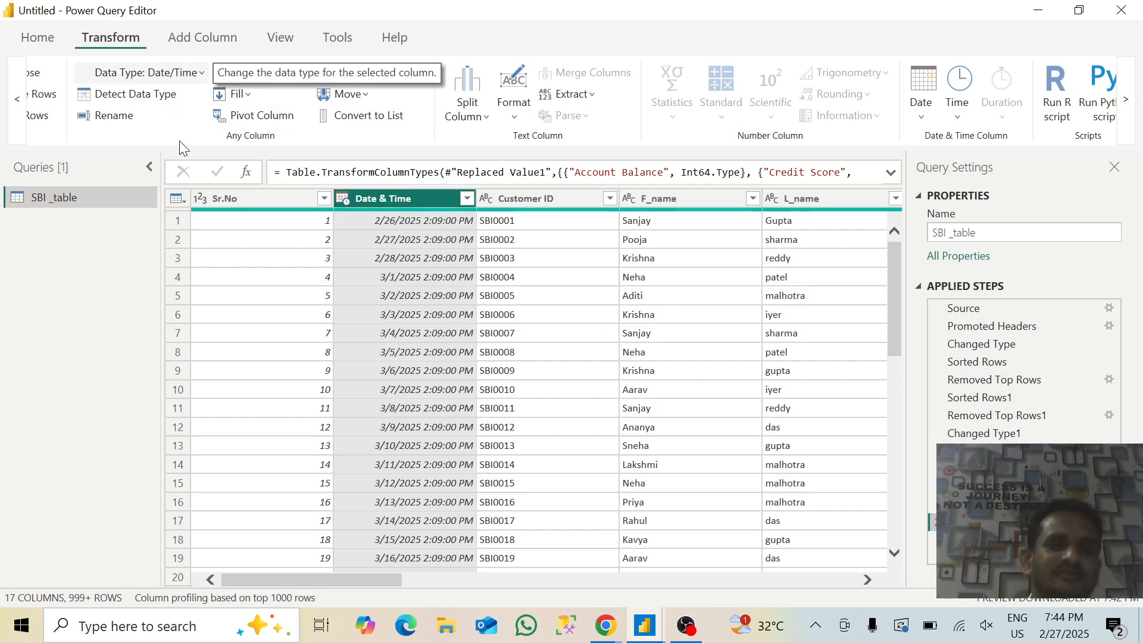
Step: Split the Date & Time column by the Space delimiter at each occurrence
{"action": "left_click", "coordinate": [209, 43]}
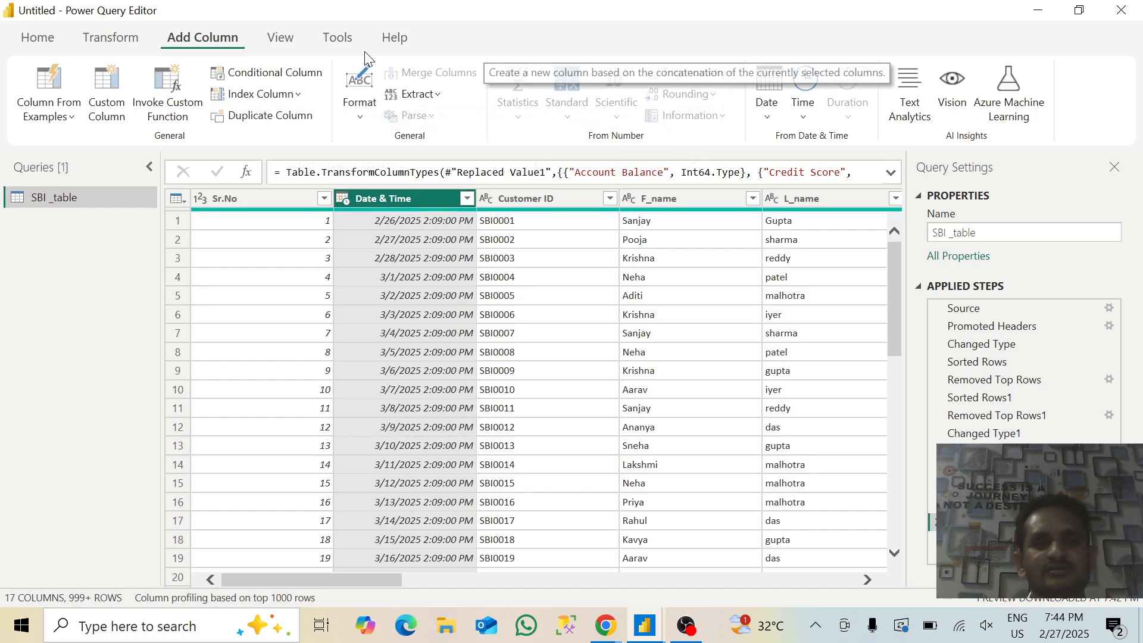
{"action": "left_click", "coordinate": [116, 41]}
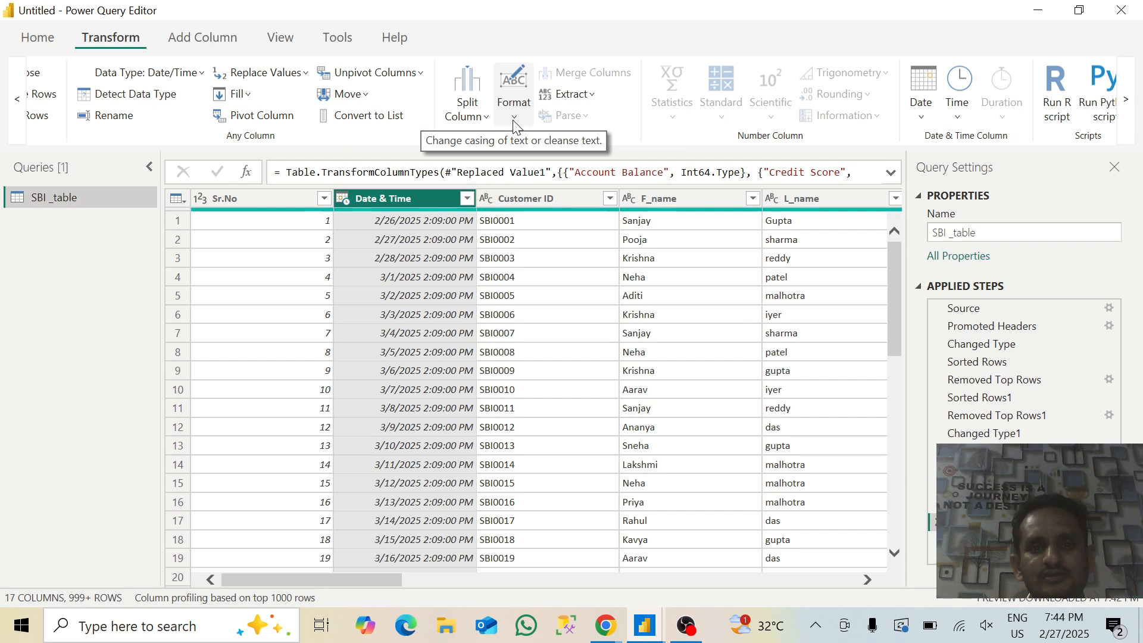
{"action": "left_click", "coordinate": [487, 118]}
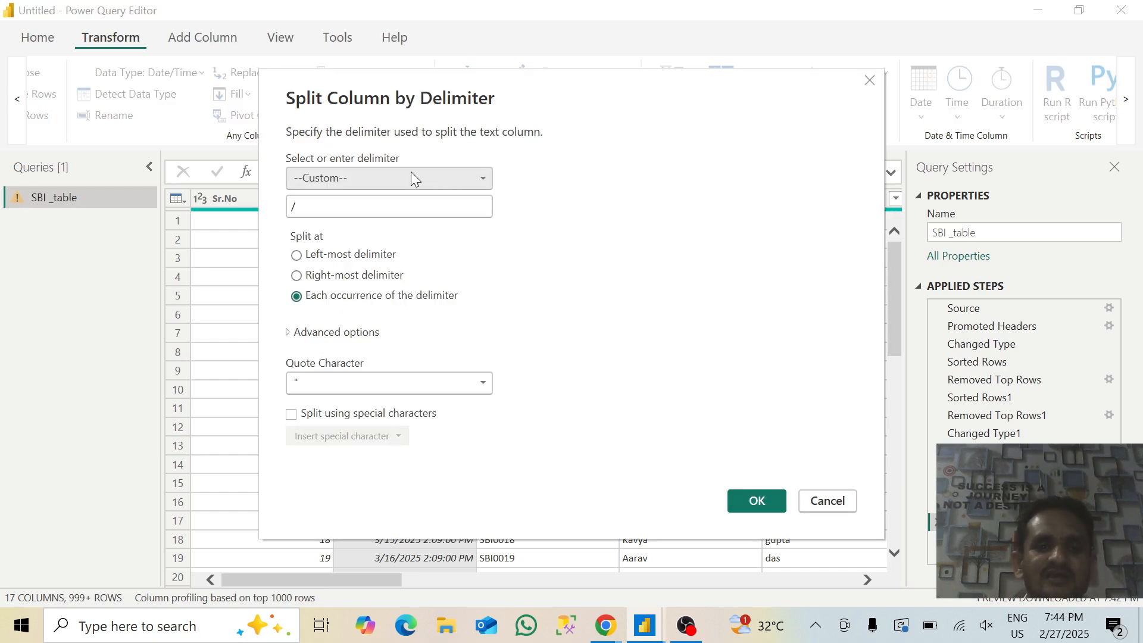
{"action": "left_click", "coordinate": [362, 173]}
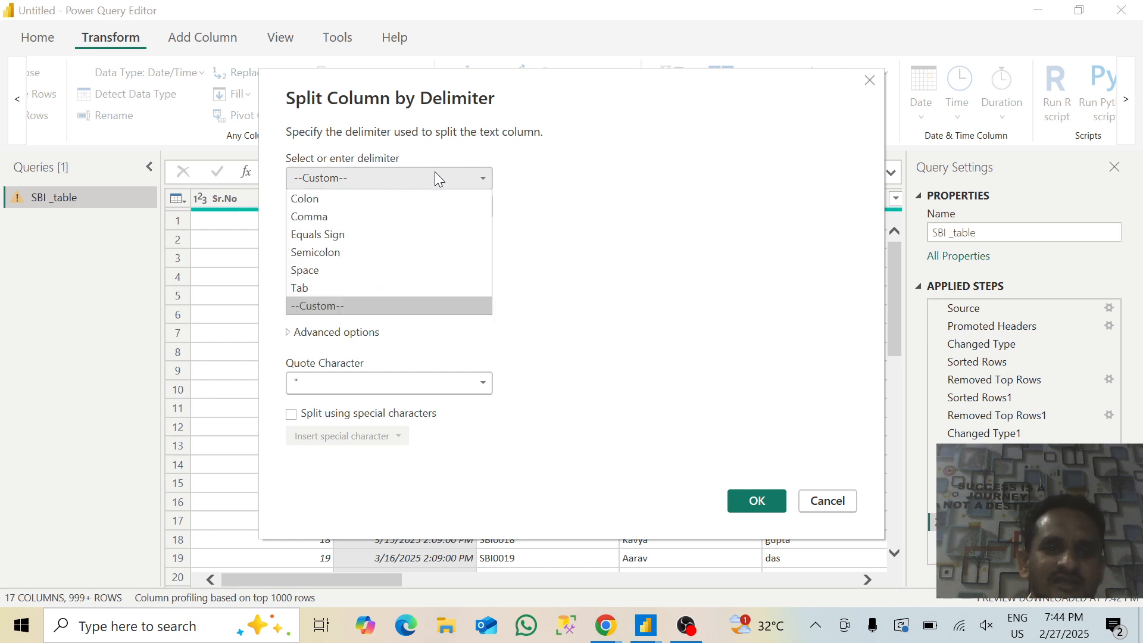
{"action": "left_click", "coordinate": [314, 270]}
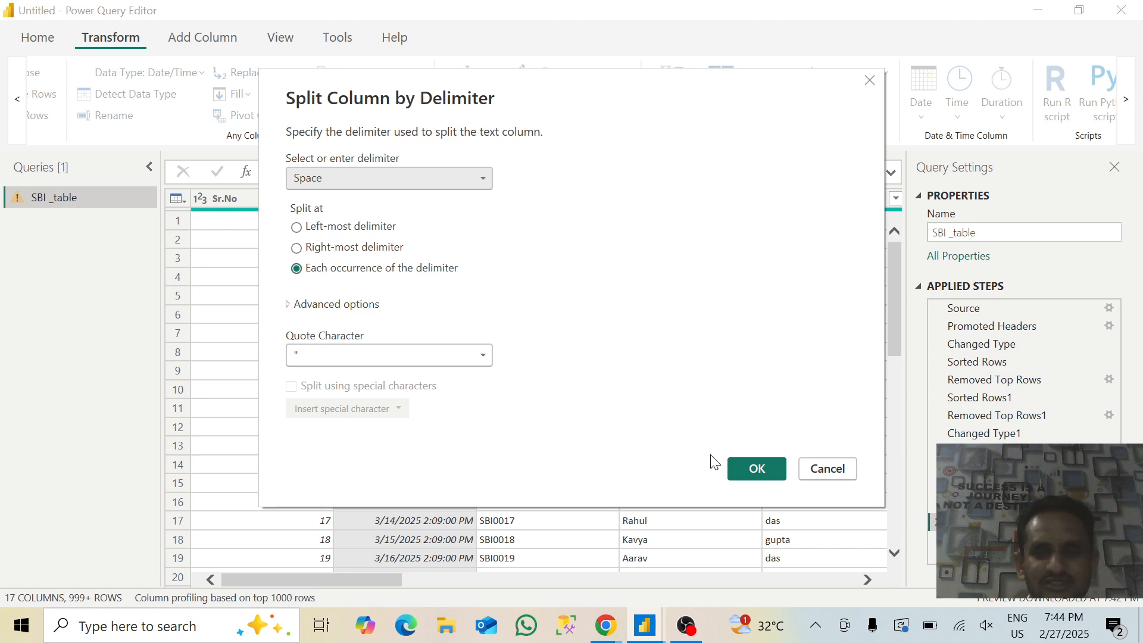
{"action": "left_click", "coordinate": [753, 469]}
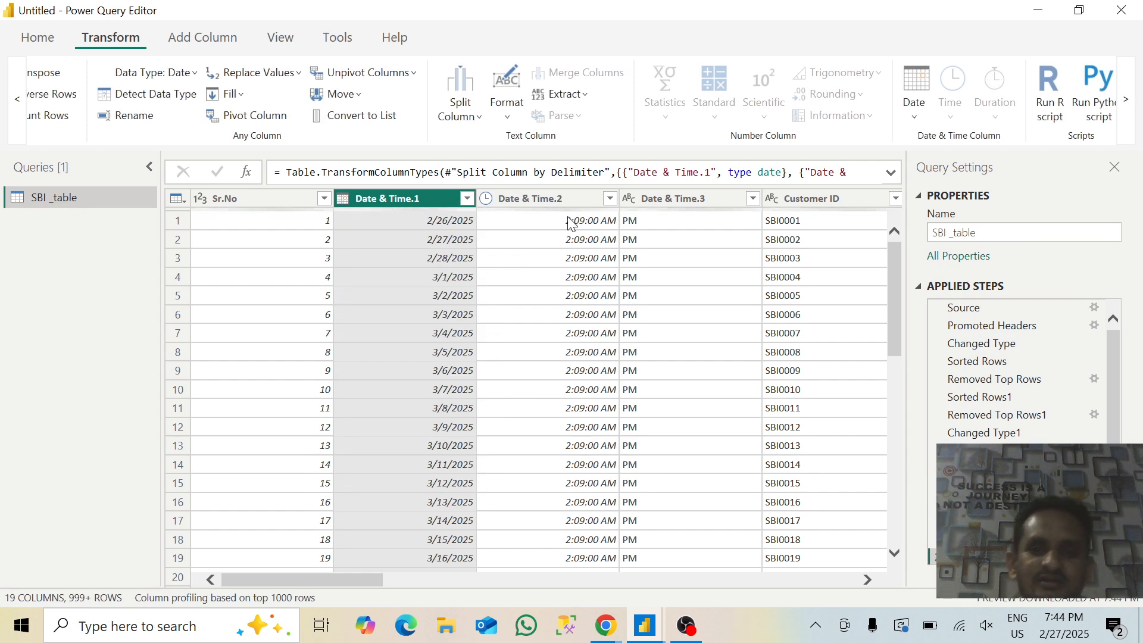
Step: Rename the Date & Time.1 column as Date
{"action": "double_click", "coordinate": [421, 198]}
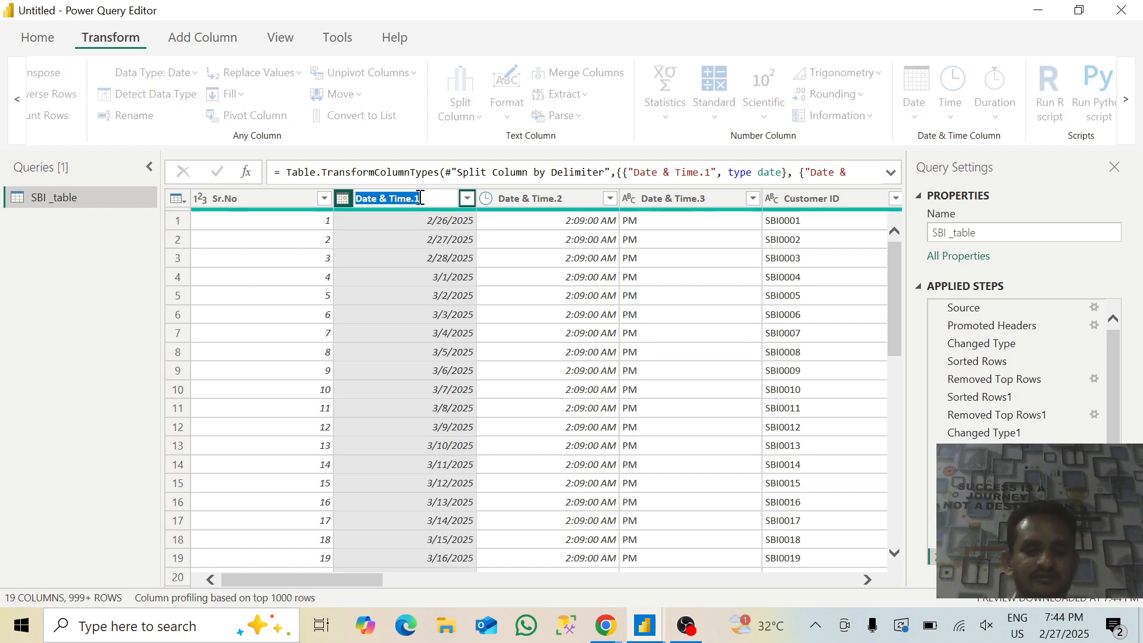
{"action": "type", "text": "Date"}
{"action": "key", "text": "Return"}
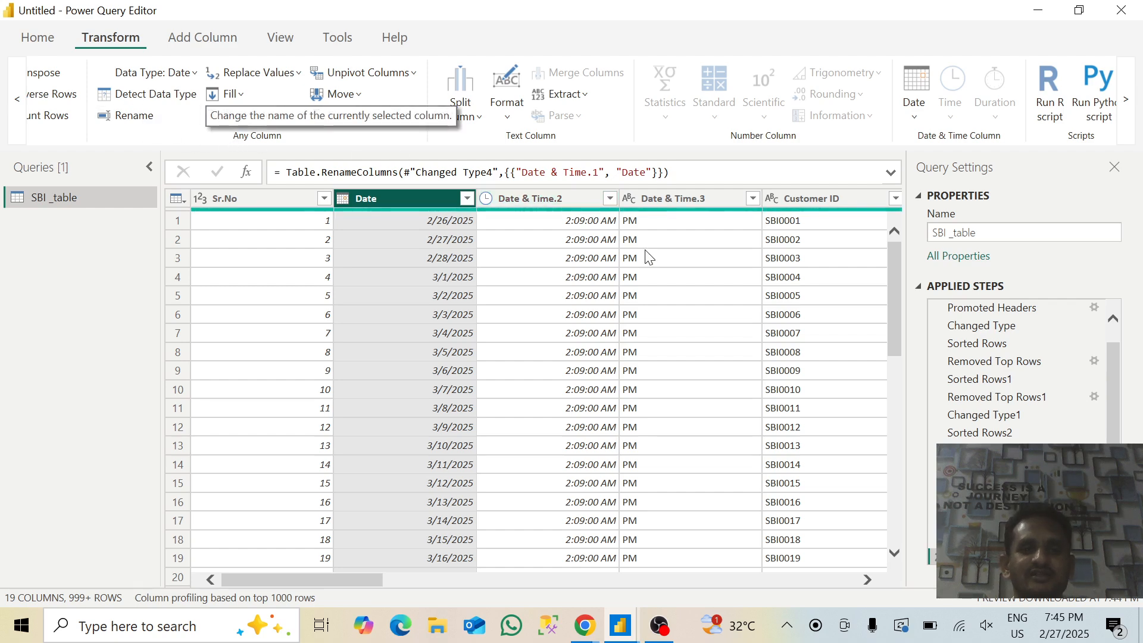
Step: Rename the Date & Time.2 column as Time
{"action": "left_click", "coordinate": [511, 199]}
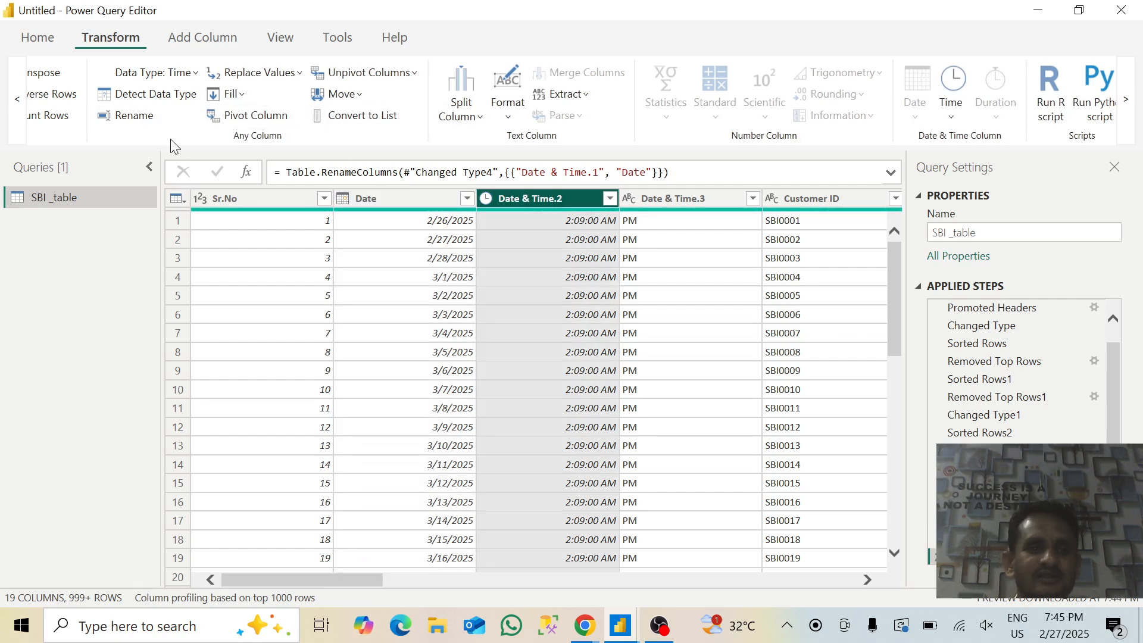
{"action": "left_click", "coordinate": [131, 116]}
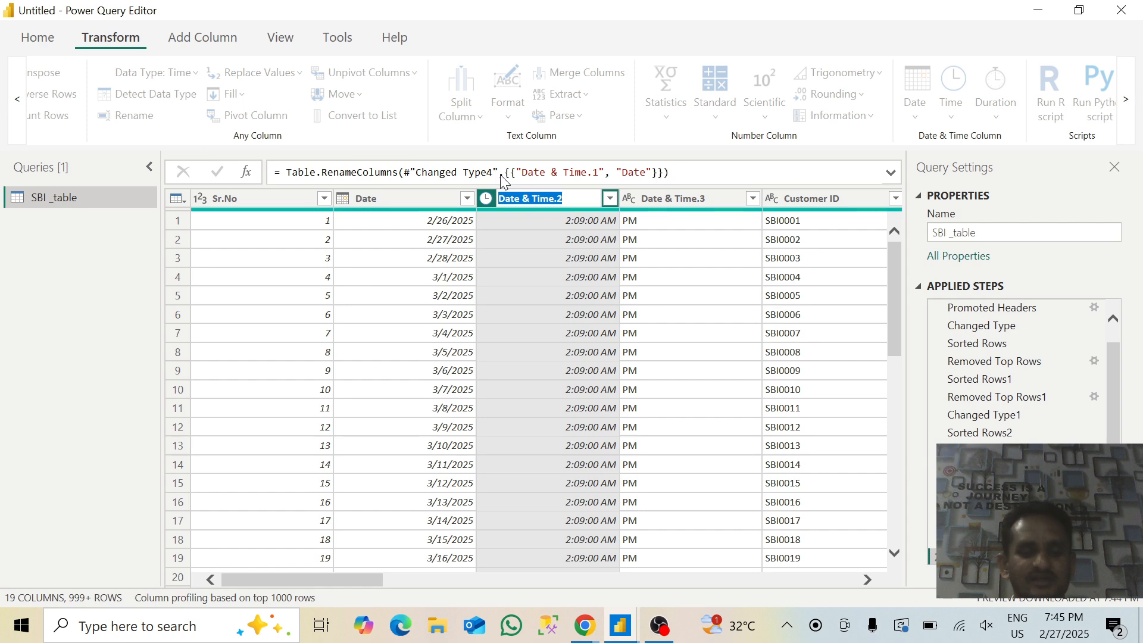
{"action": "type", "text": "Ti"}
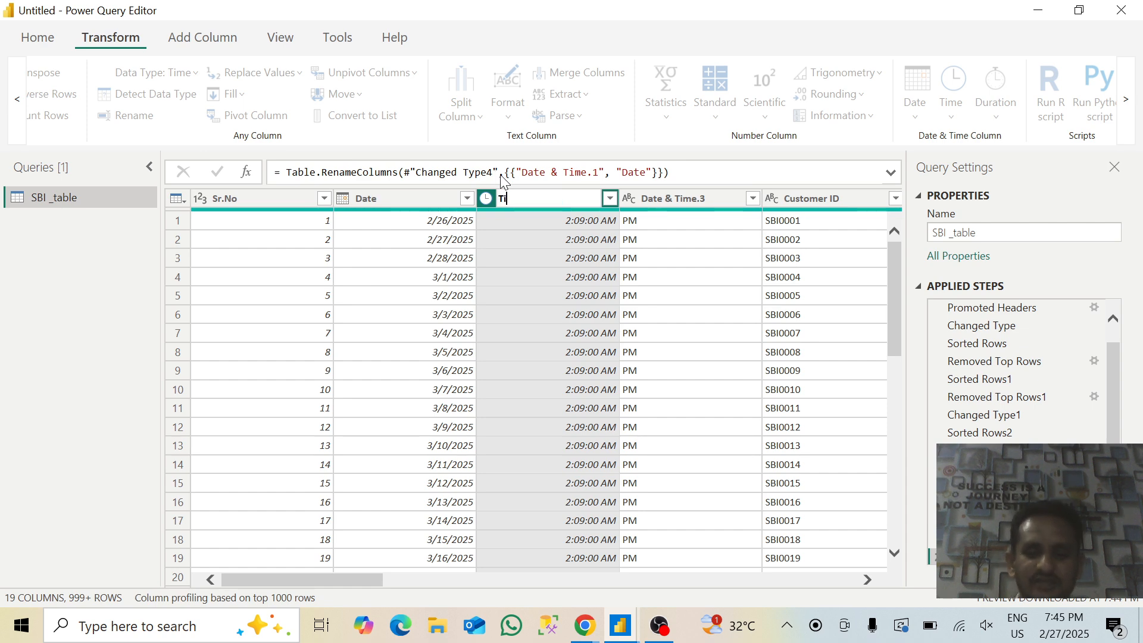
{"action": "type", "text": "me"}
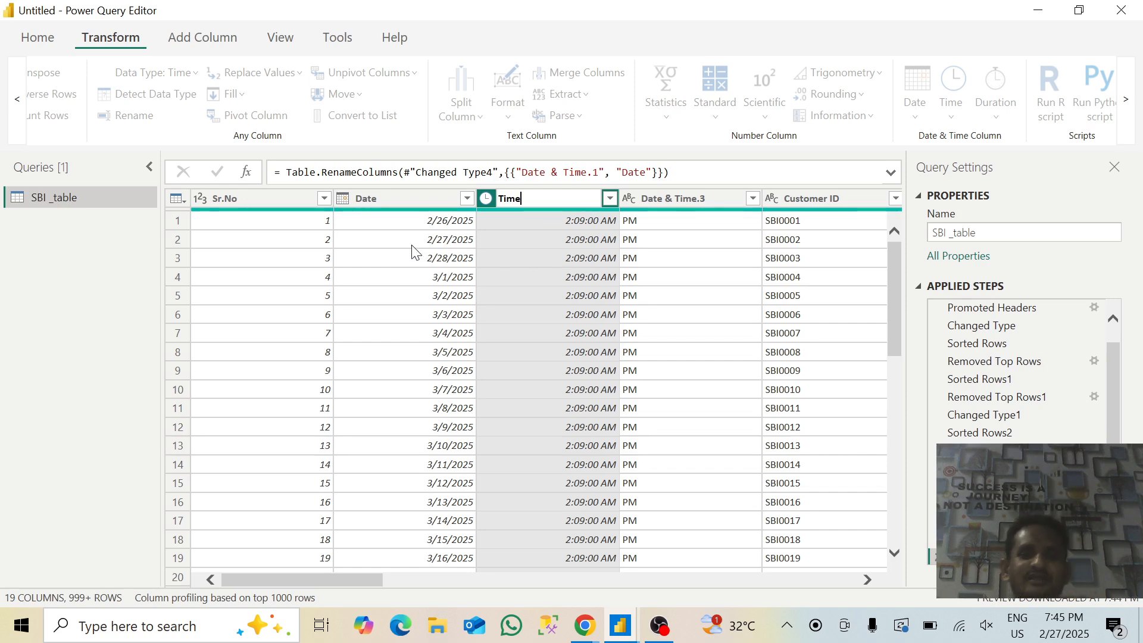
{"action": "key", "text": "Escape"}
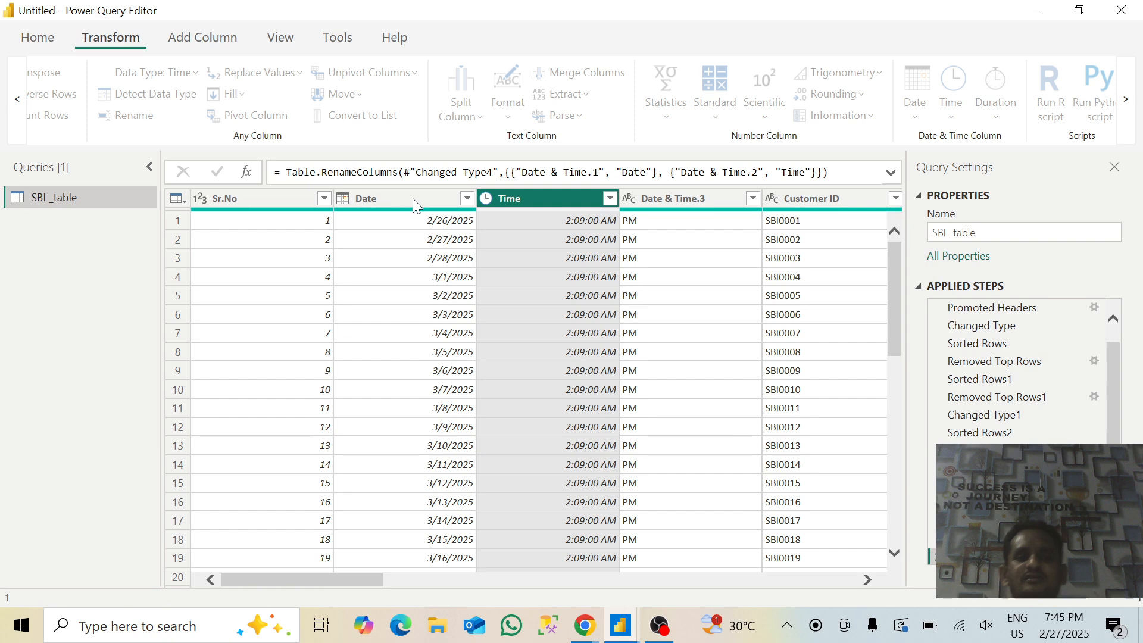
Step: Calculate the age of the Date column's values and convert the resulting durations to Days
{"action": "left_click", "coordinate": [412, 199]}
{"action": "left_click_drag", "start_coordinate": [413, 199], "coordinate": [417, 281]}
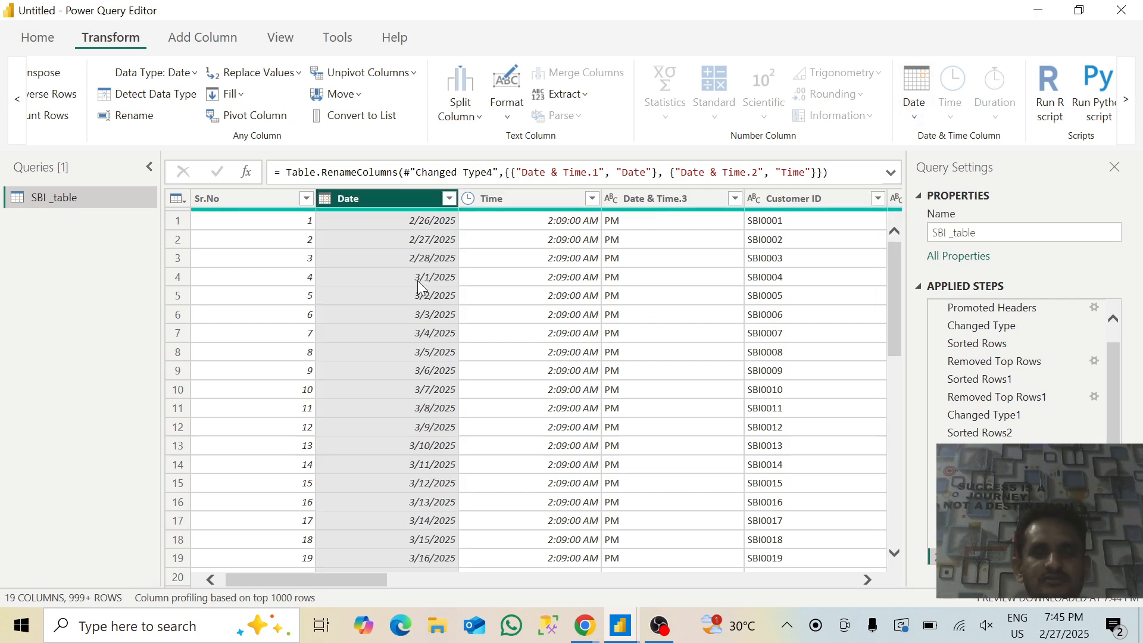
{"action": "left_click", "coordinate": [914, 118]}
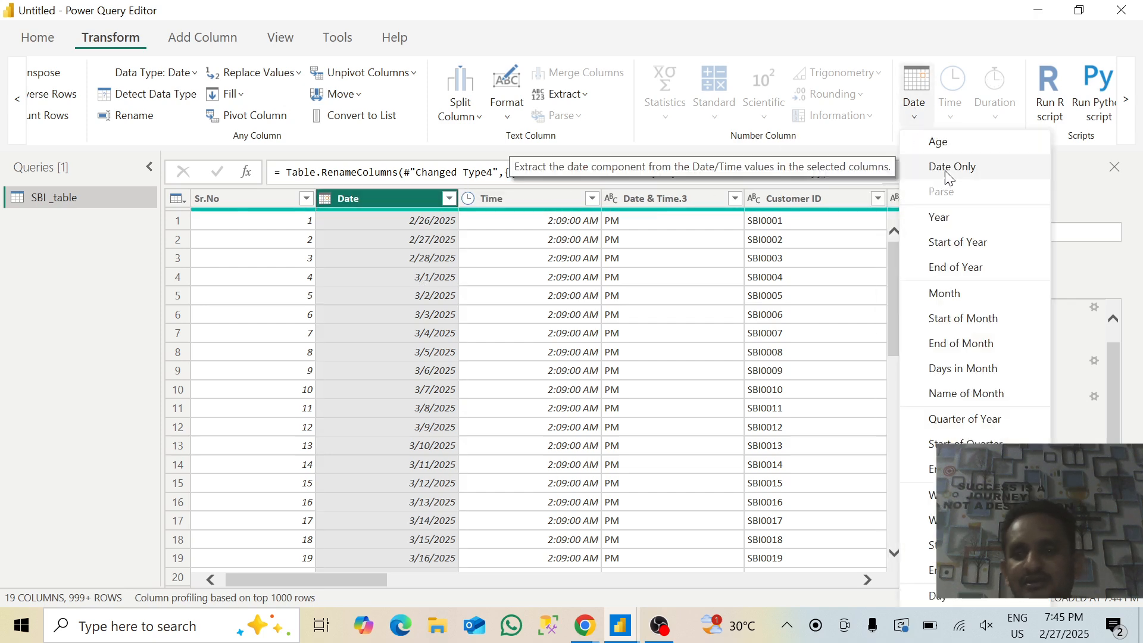
{"action": "left_click", "coordinate": [939, 143]}
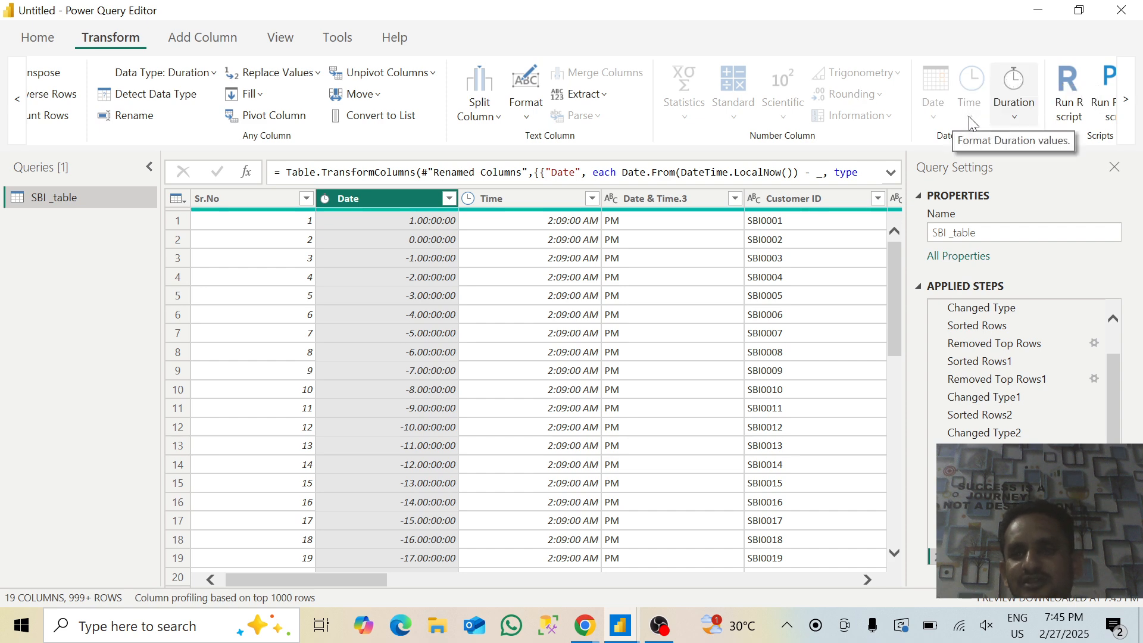
{"action": "left_click", "coordinate": [1020, 116]}
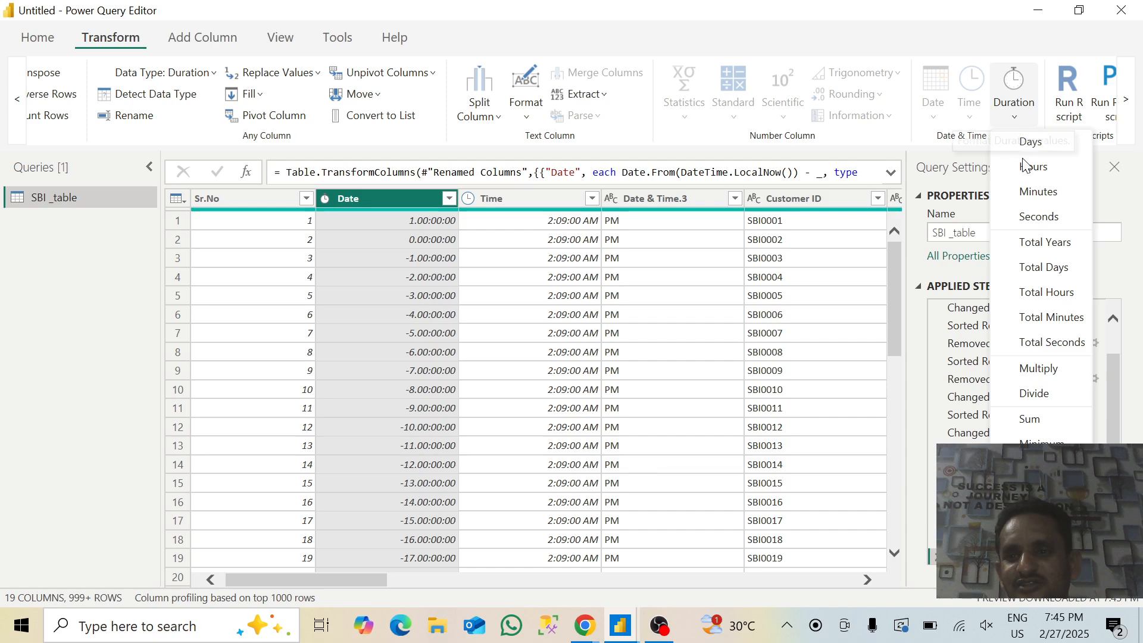
{"action": "left_click", "coordinate": [1031, 144]}
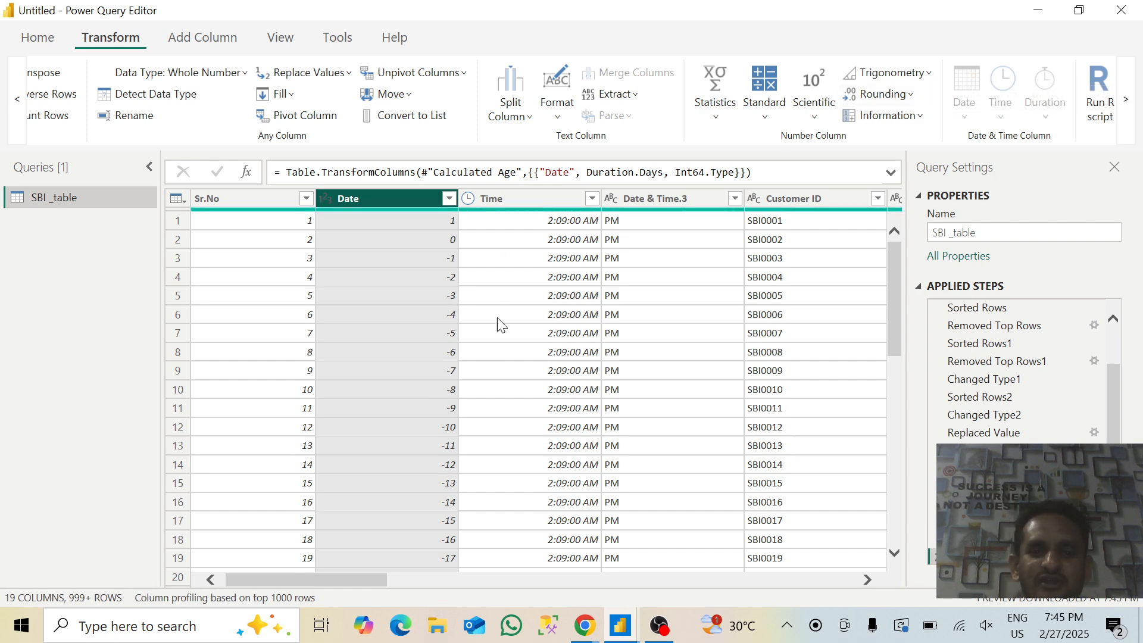
Step: Try Round Down on the Date column, and delete the rounding, days and age steps from the applied steps
{"action": "left_click", "coordinate": [896, 95]}
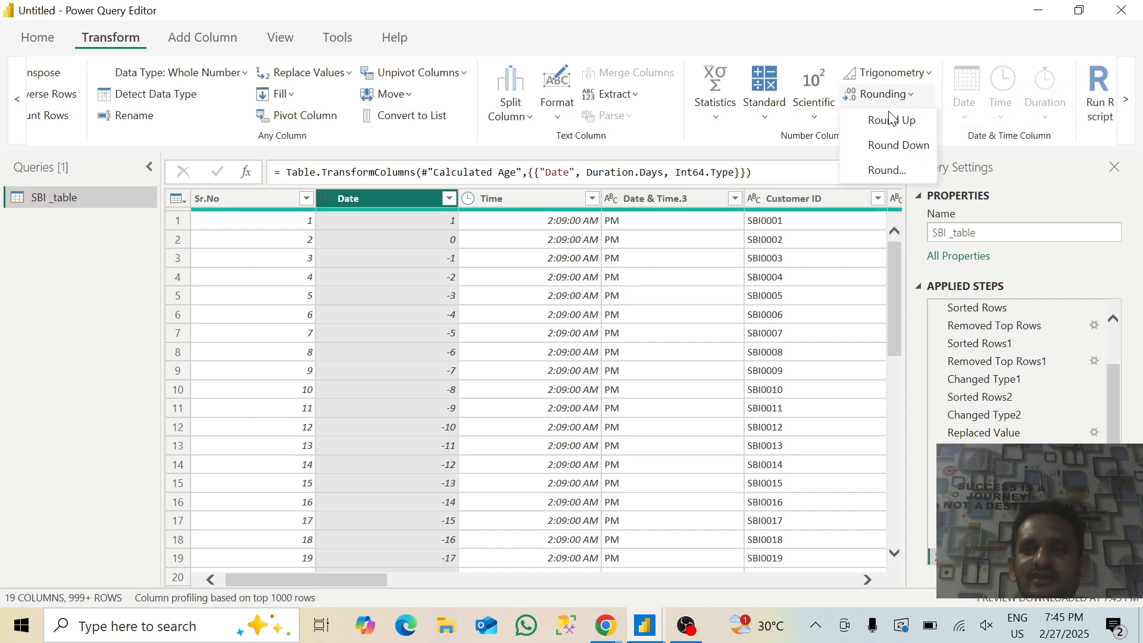
{"action": "left_click", "coordinate": [895, 145]}
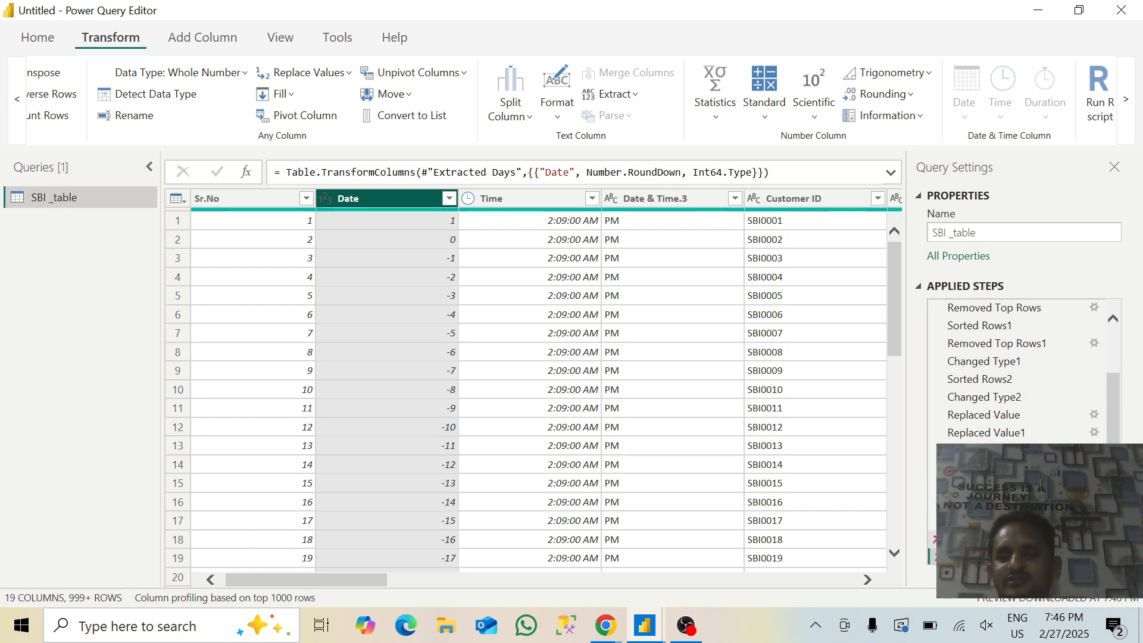
{"action": "left_click", "coordinate": [939, 557]}
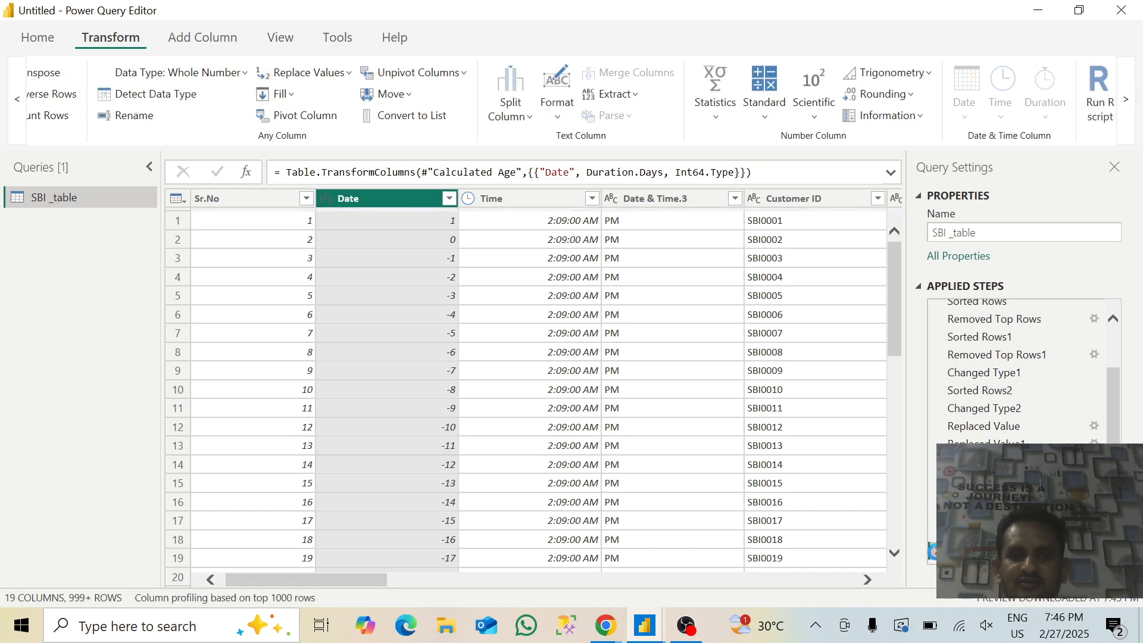
{"action": "left_click", "coordinate": [936, 552]}
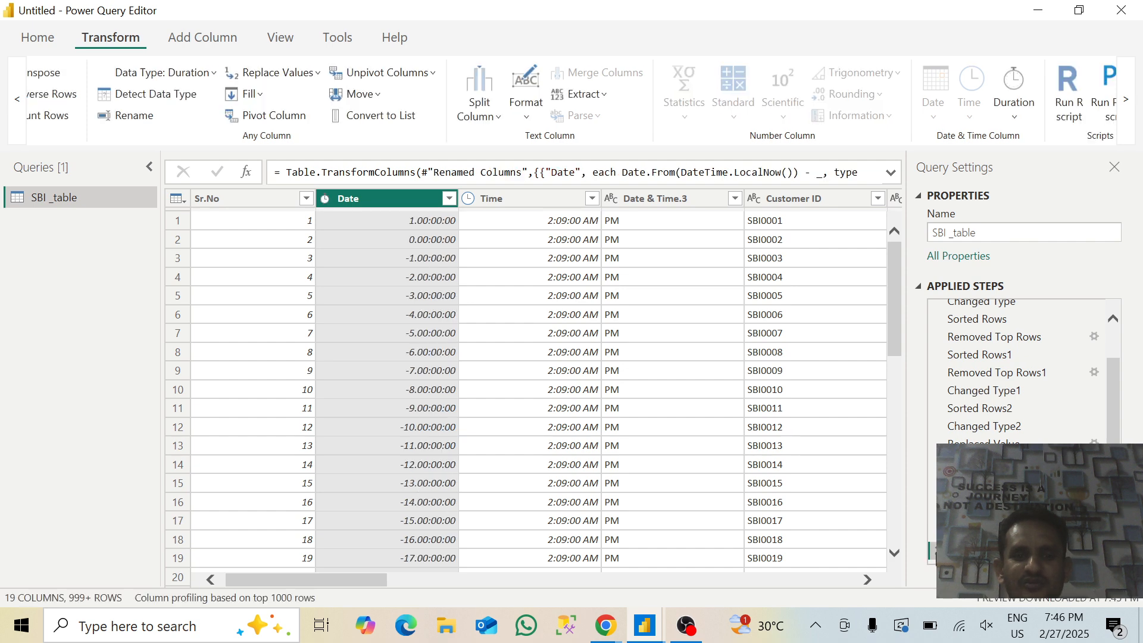
{"action": "left_click", "coordinate": [937, 551]}
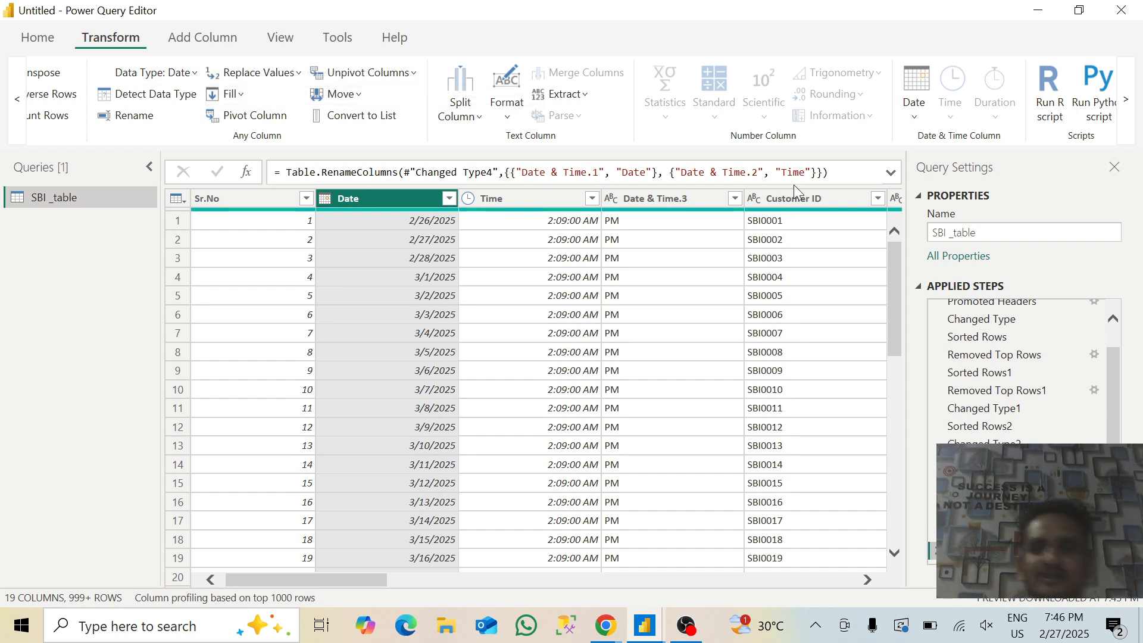
Step: Try transposing the table twice and delete both transpose steps
{"action": "left_click", "coordinate": [17, 101]}
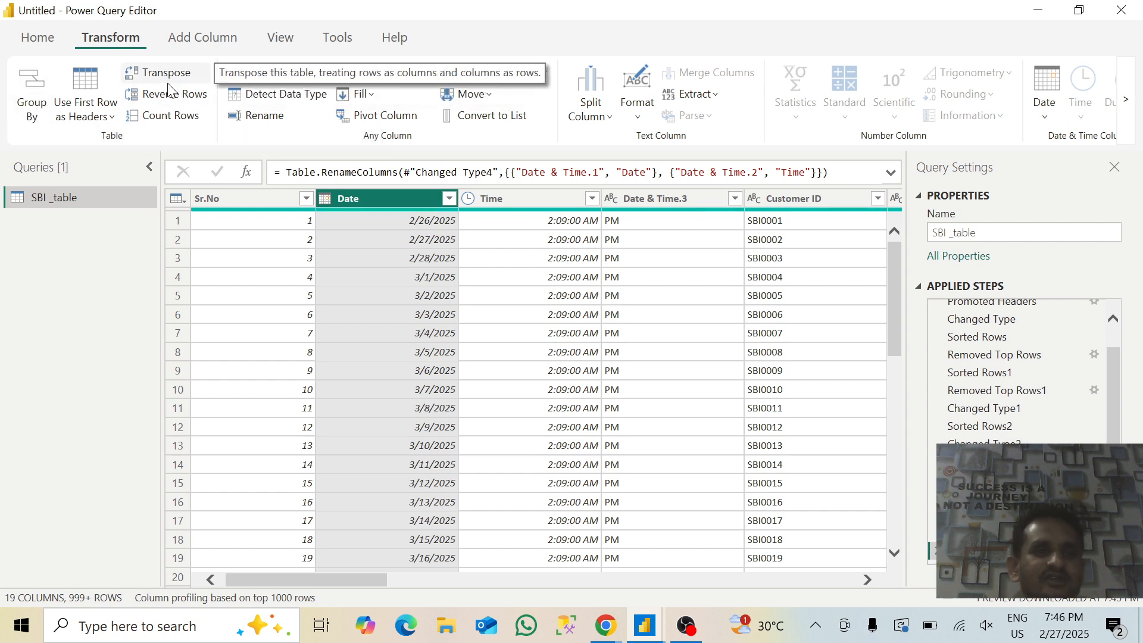
{"action": "left_click", "coordinate": [233, 196]}
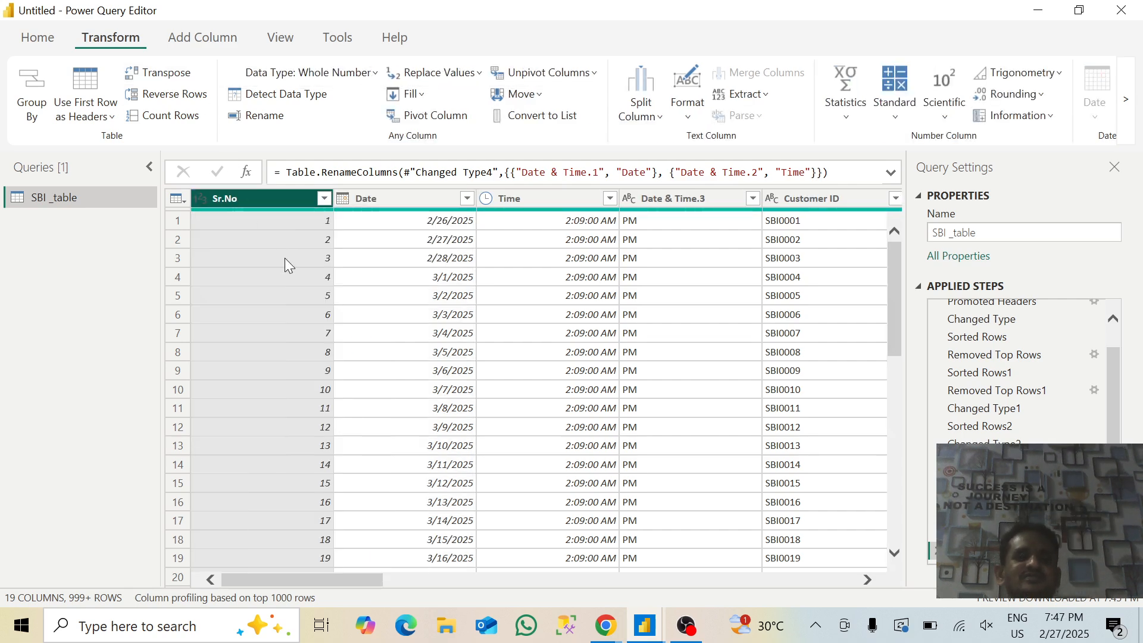
{"action": "left_click", "coordinate": [166, 76]}
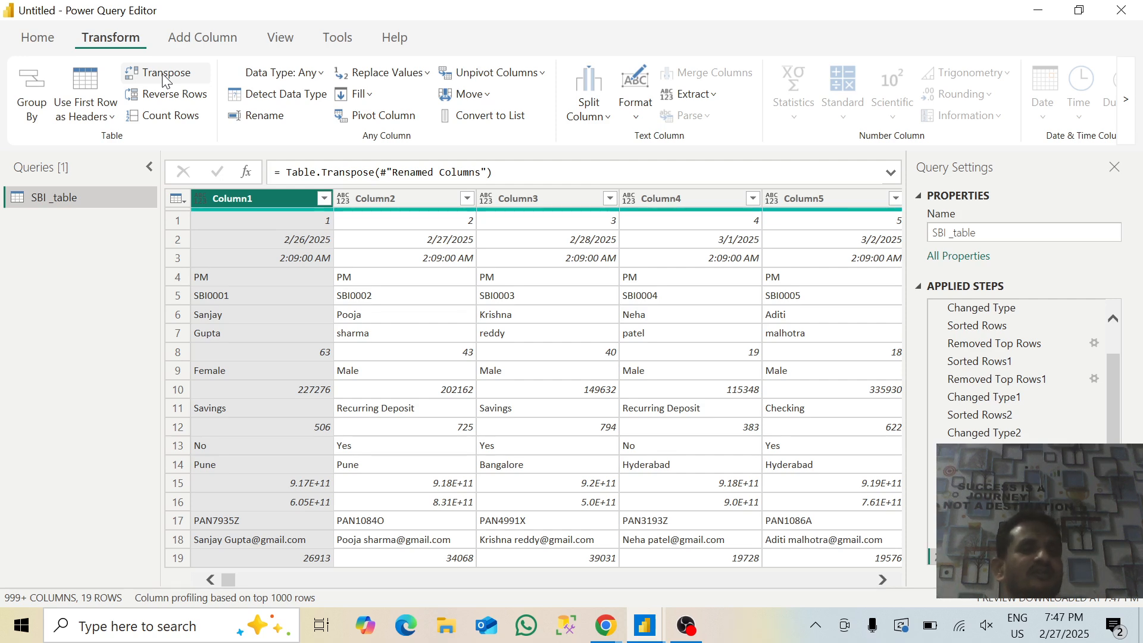
{"action": "left_click", "coordinate": [166, 79]}
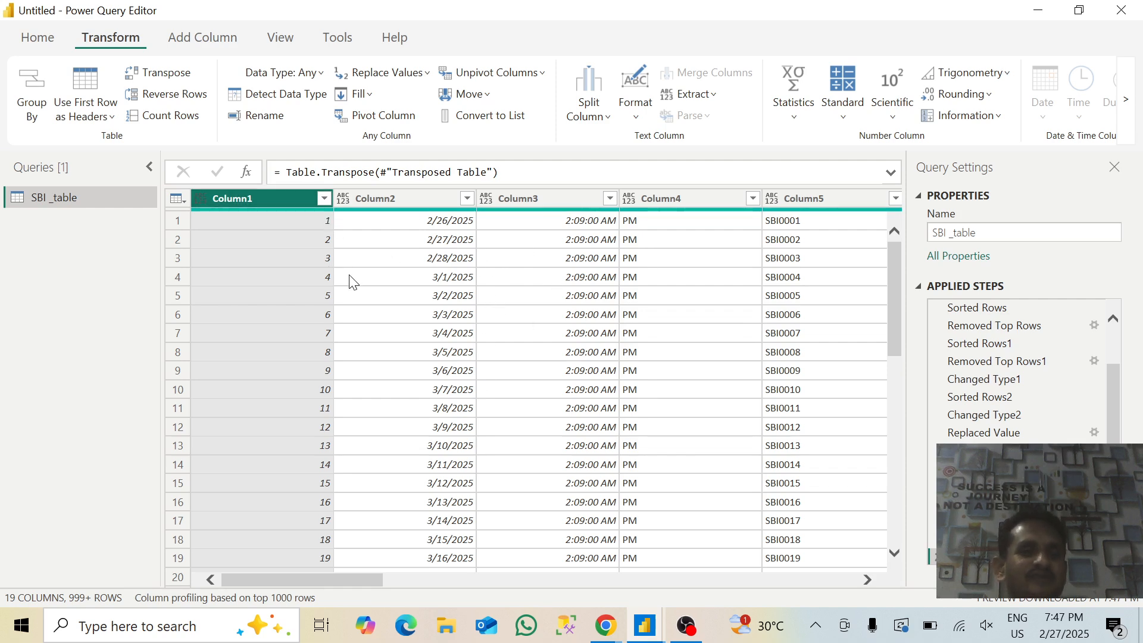
{"action": "left_click", "coordinate": [938, 557]}
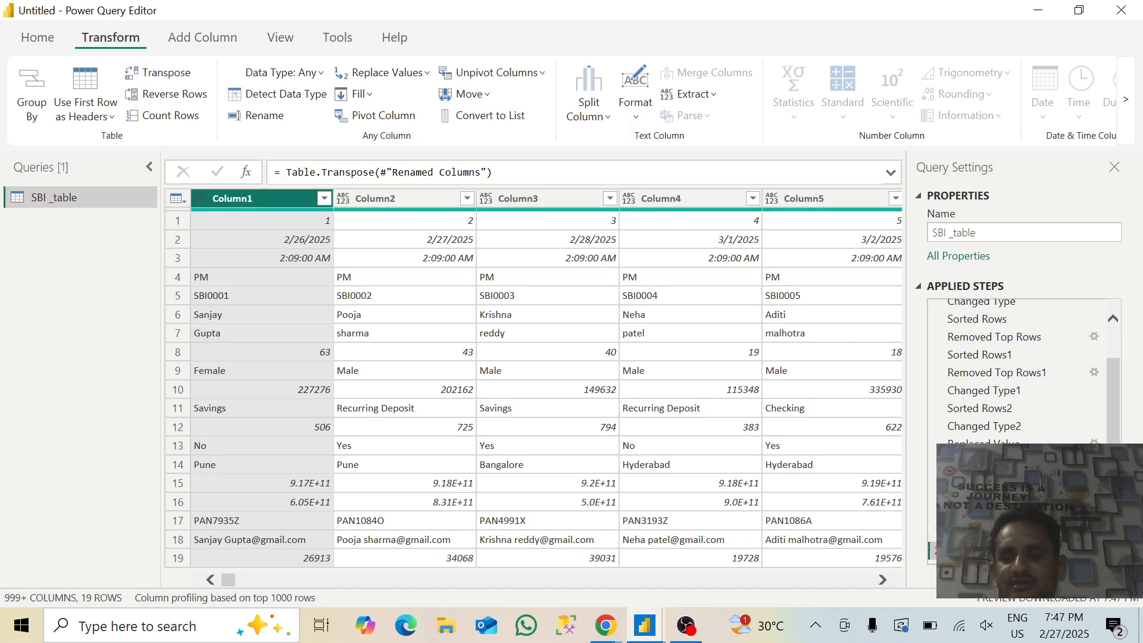
{"action": "left_click", "coordinate": [938, 550]}
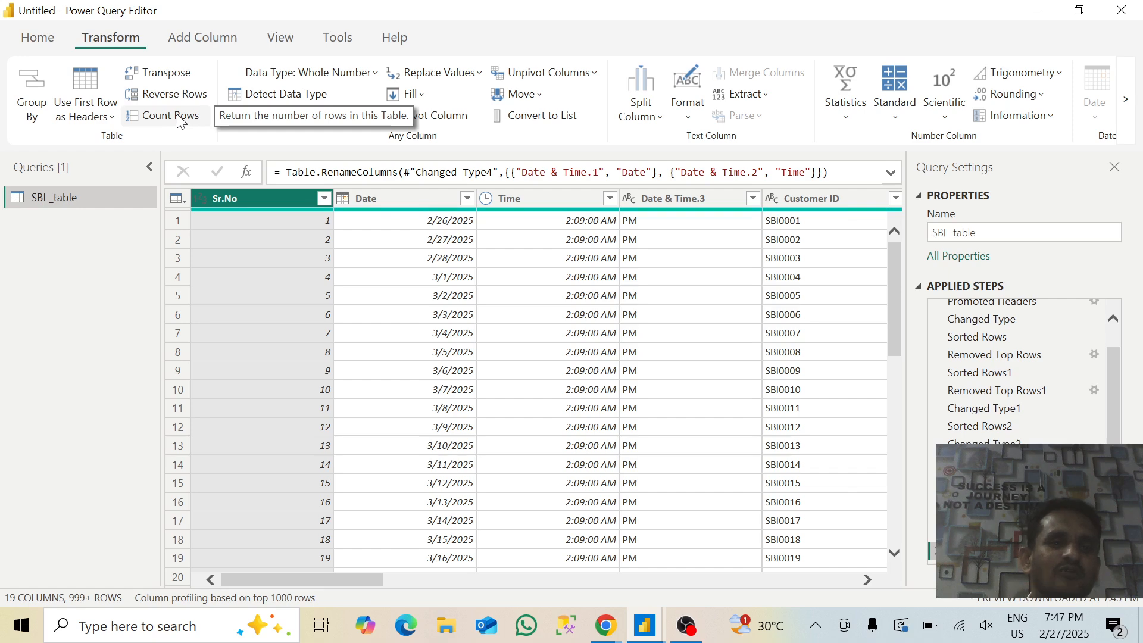
Step: Try Reverse Rows and Count Rows on the table, deleting each applied step
{"action": "left_click", "coordinate": [175, 95]}
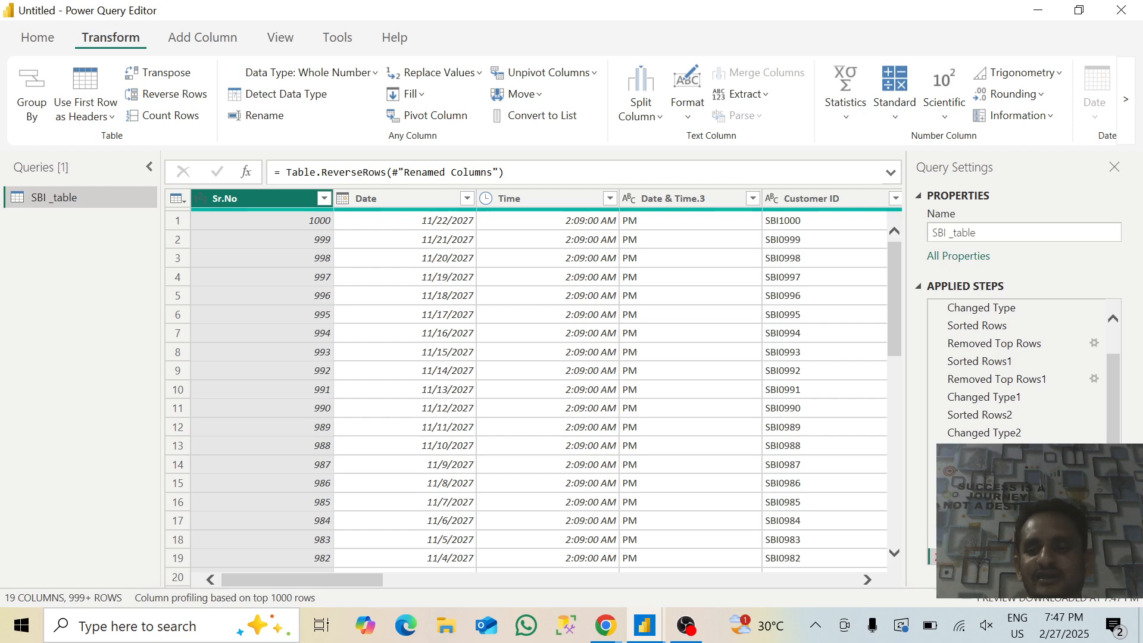
{"action": "left_click", "coordinate": [937, 558]}
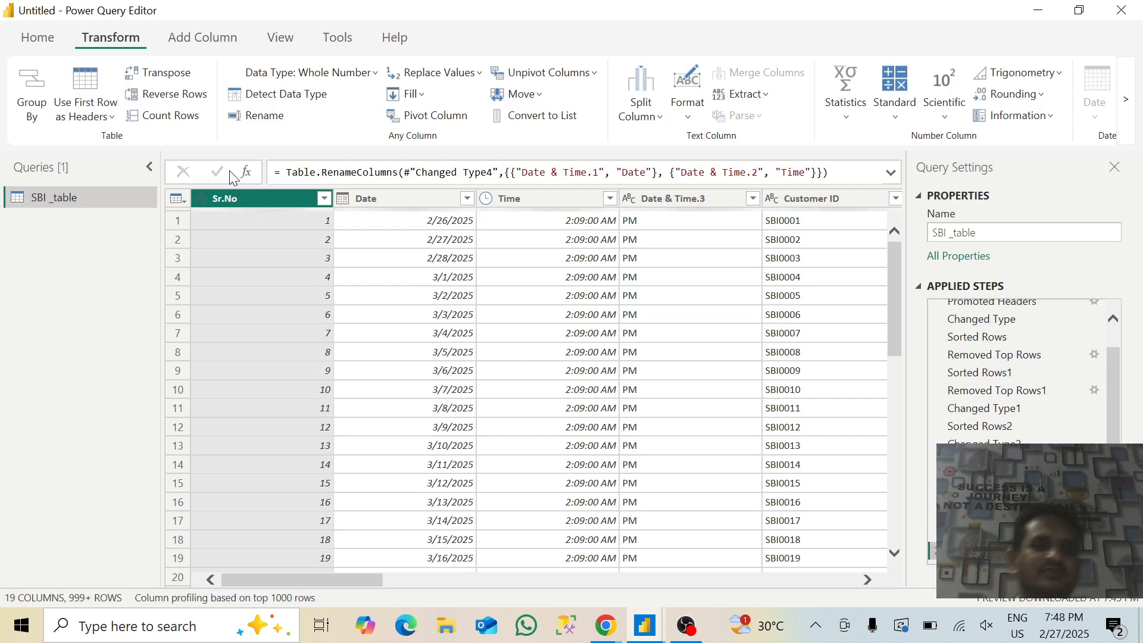
{"action": "left_click", "coordinate": [166, 117]}
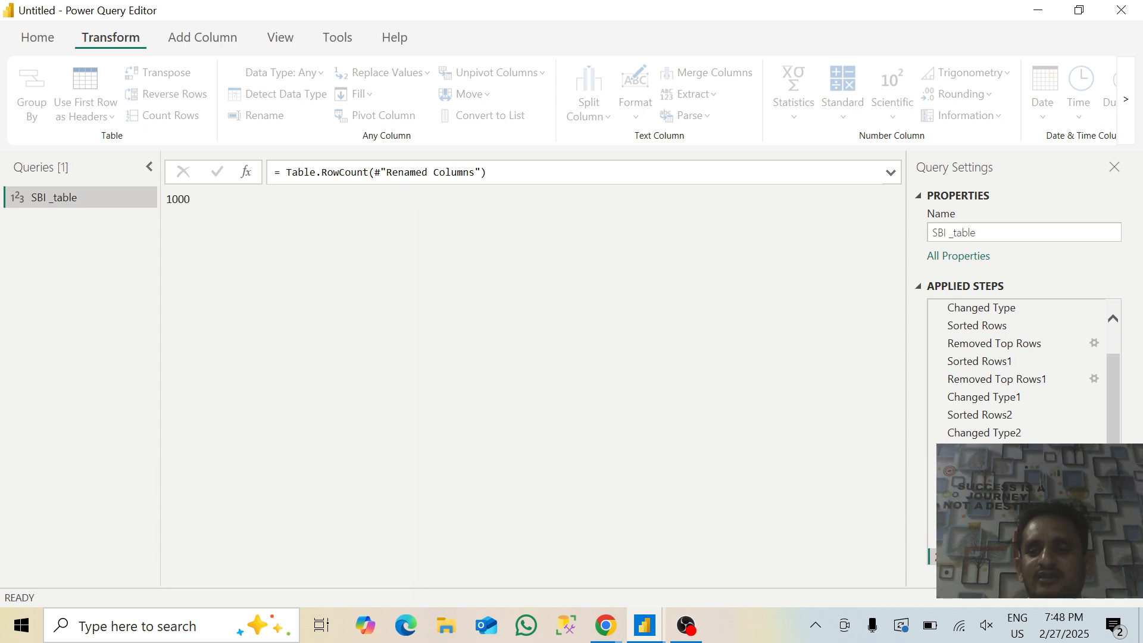
{"action": "scroll", "coordinate": [1017, 476], "scroll_direction": "down", "scroll_amount": 1}
{"action": "scroll", "coordinate": [1018, 369], "scroll_direction": "up", "scroll_amount": 1}
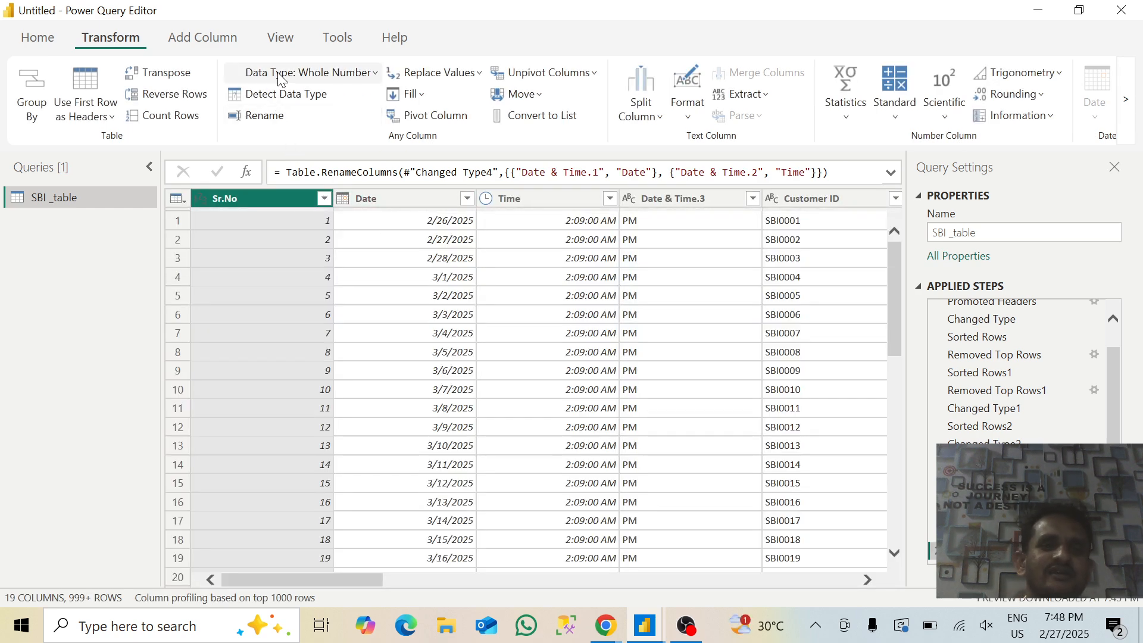
Step: Look through the data type options for the Sr.No column without changing its type
{"action": "left_click", "coordinate": [375, 74]}
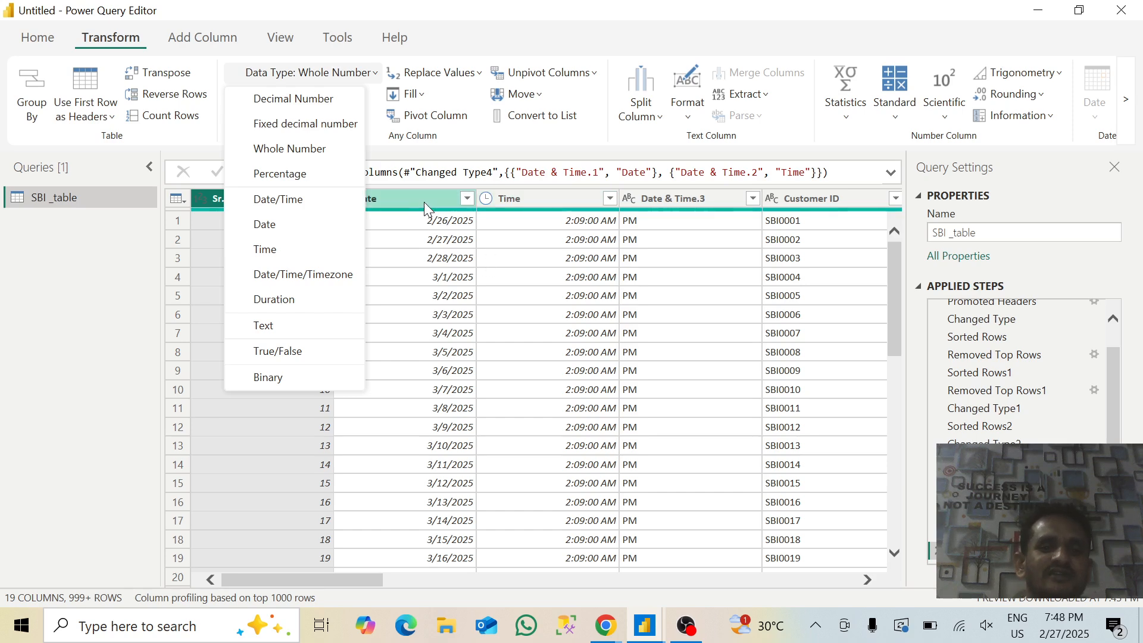
{"action": "left_click", "coordinate": [278, 74]}
{"action": "left_click", "coordinate": [278, 74]}
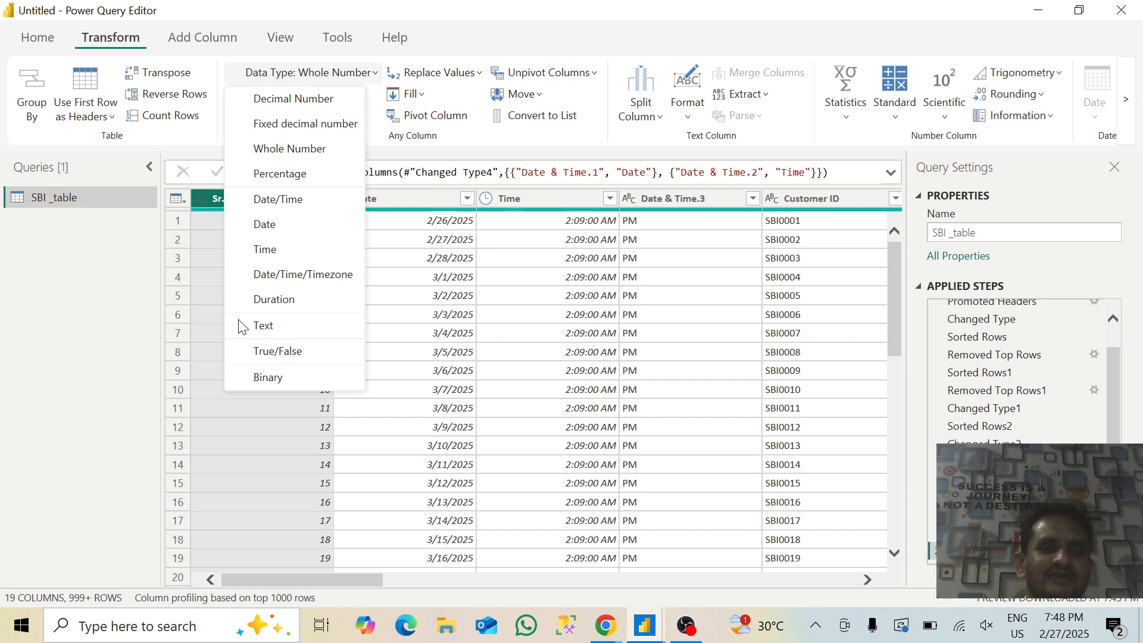
{"action": "left_click", "coordinate": [123, 301]}
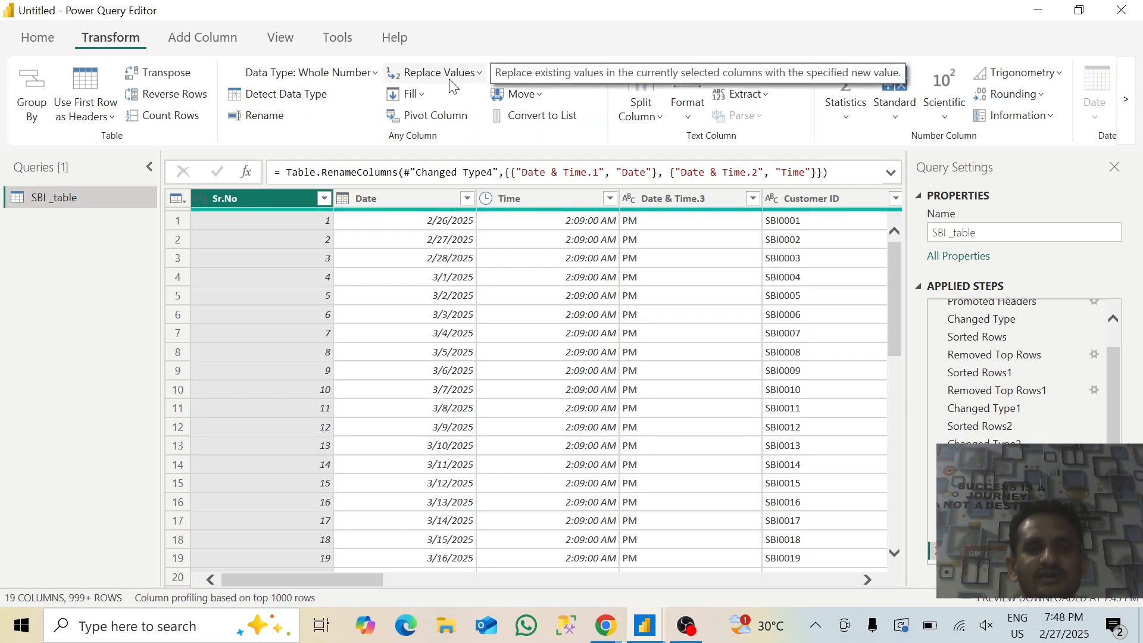
Step: View the Replace Errors and Replace Values dialogs for the Sr.No column and cancel both
{"action": "left_click", "coordinate": [473, 76]}
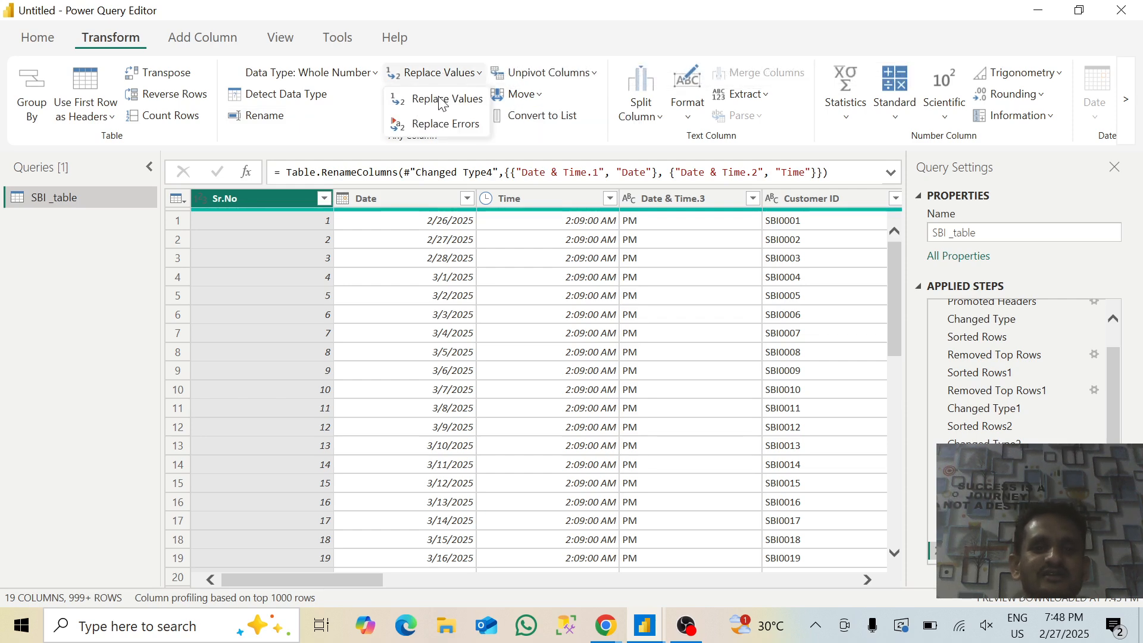
{"action": "left_click", "coordinate": [433, 128]}
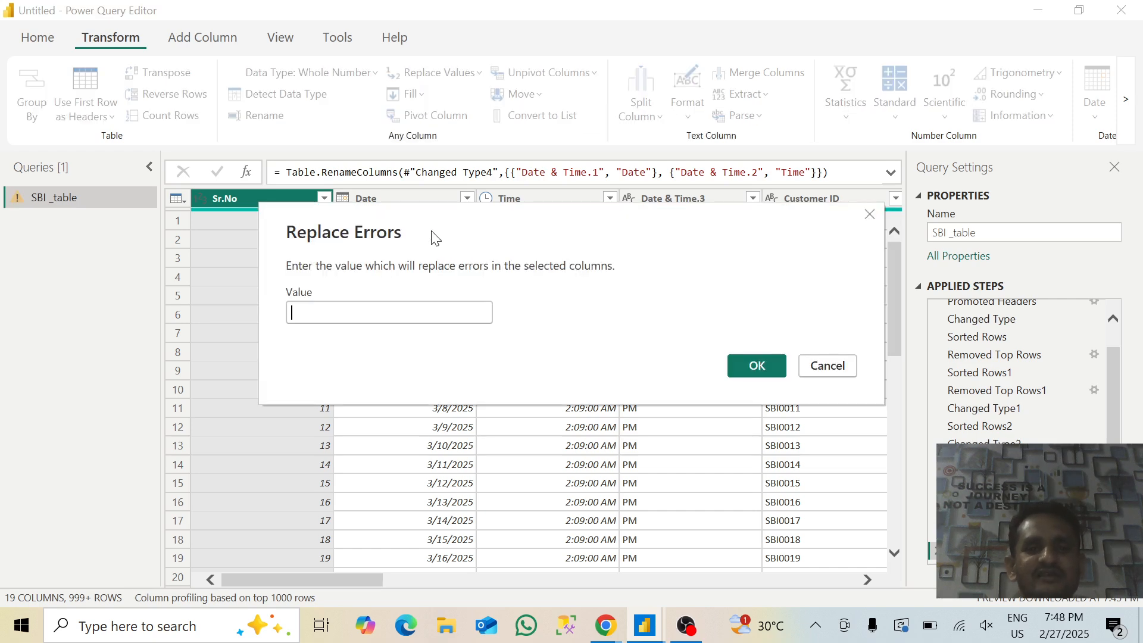
{"action": "left_click", "coordinate": [830, 367]}
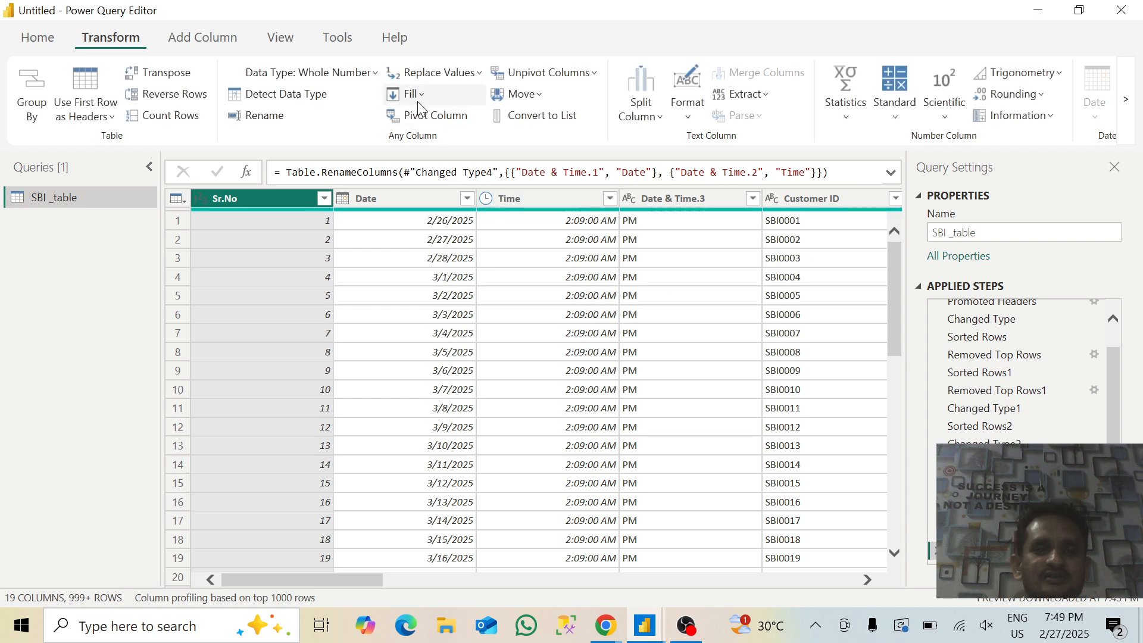
{"action": "left_click", "coordinate": [443, 72]}
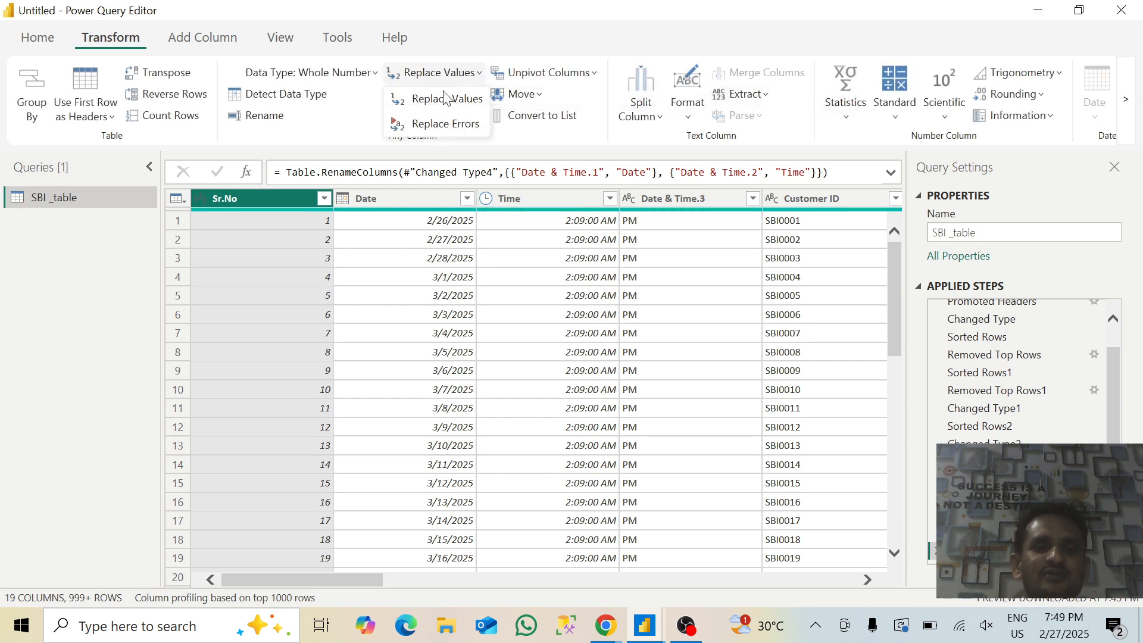
{"action": "left_click", "coordinate": [443, 100]}
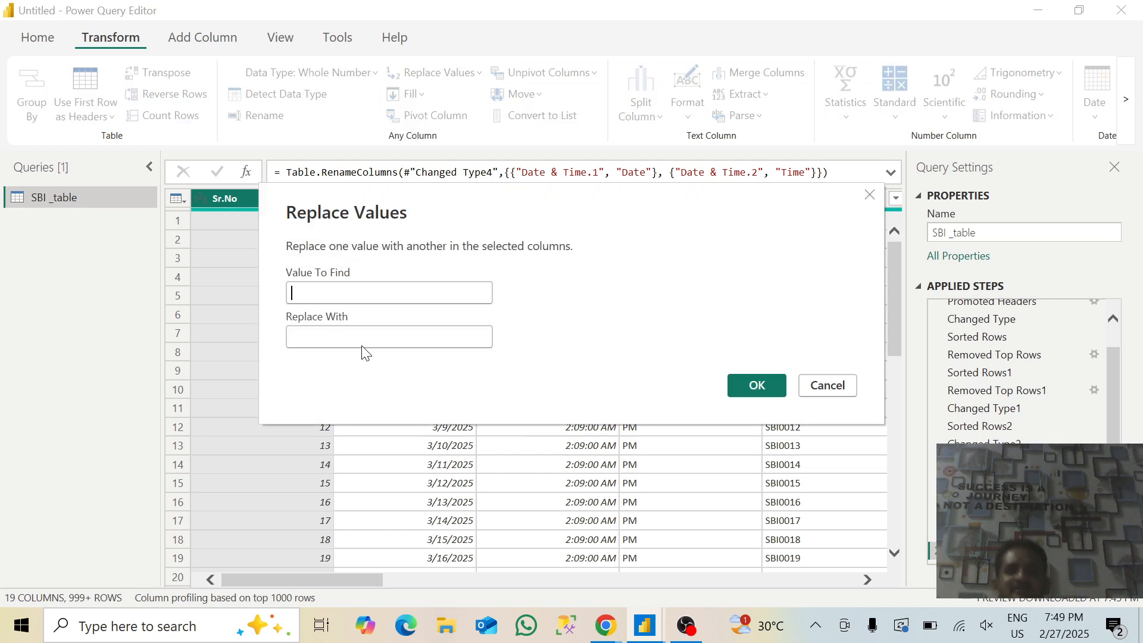
{"action": "left_click", "coordinate": [828, 386]}
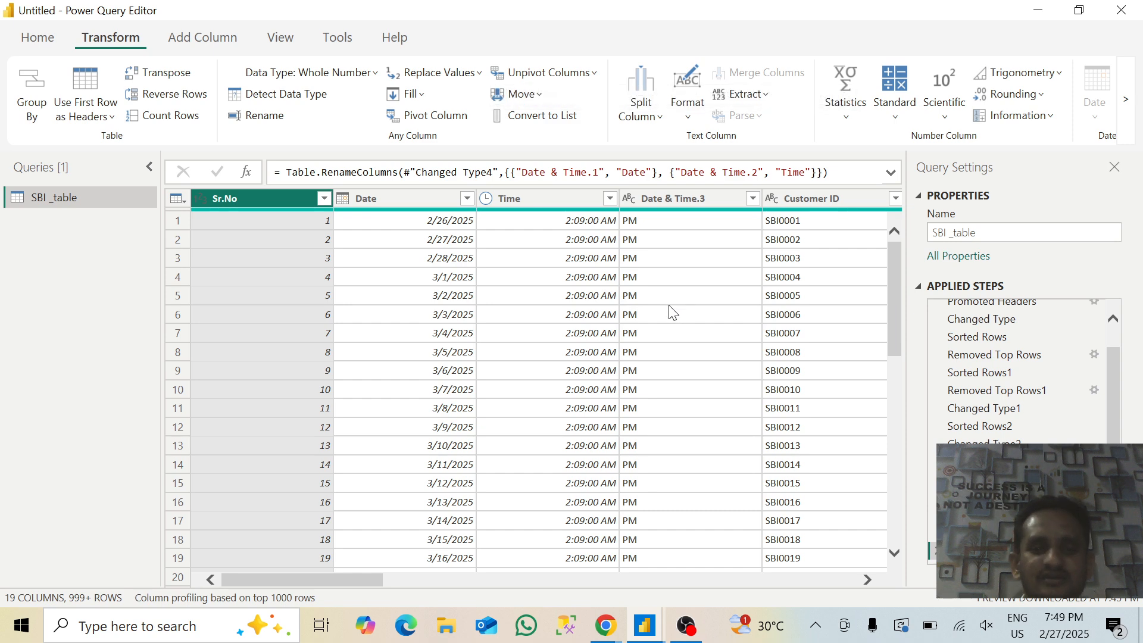
Step: Look across the table's columns through to Email and back to the account and loan columns
{"action": "scroll", "coordinate": [671, 312], "scroll_direction": "right", "scroll_amount": 3}
{"action": "scroll", "coordinate": [671, 312], "scroll_direction": "right", "scroll_amount": 1}
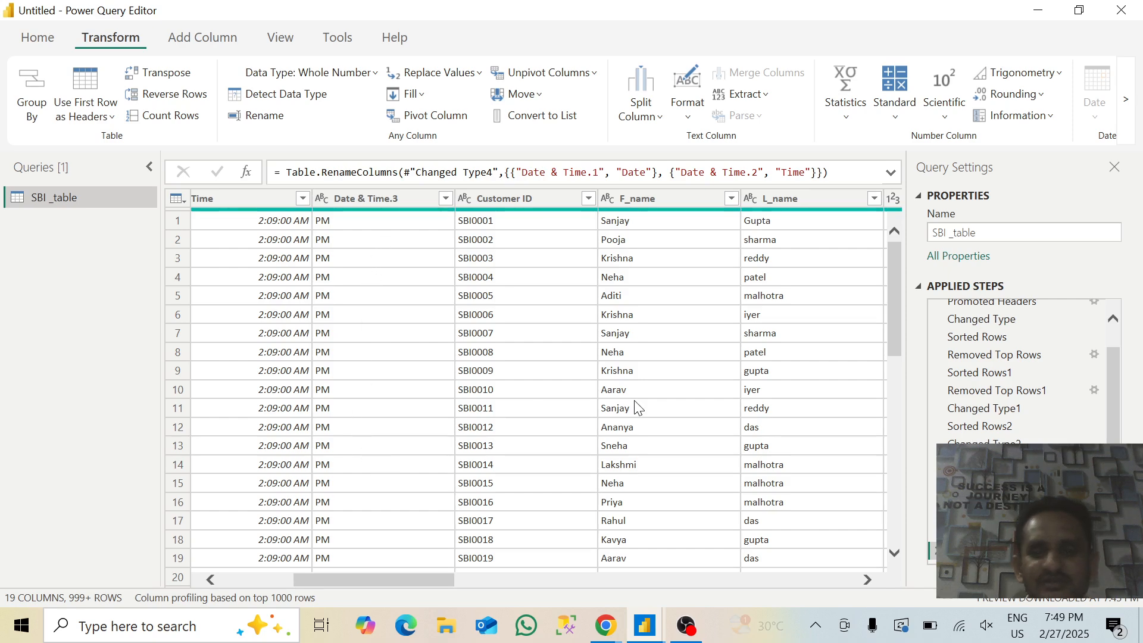
{"action": "scroll", "coordinate": [643, 404], "scroll_direction": "right", "scroll_amount": 4}
{"action": "scroll", "coordinate": [655, 407], "scroll_direction": "right", "scroll_amount": 6}
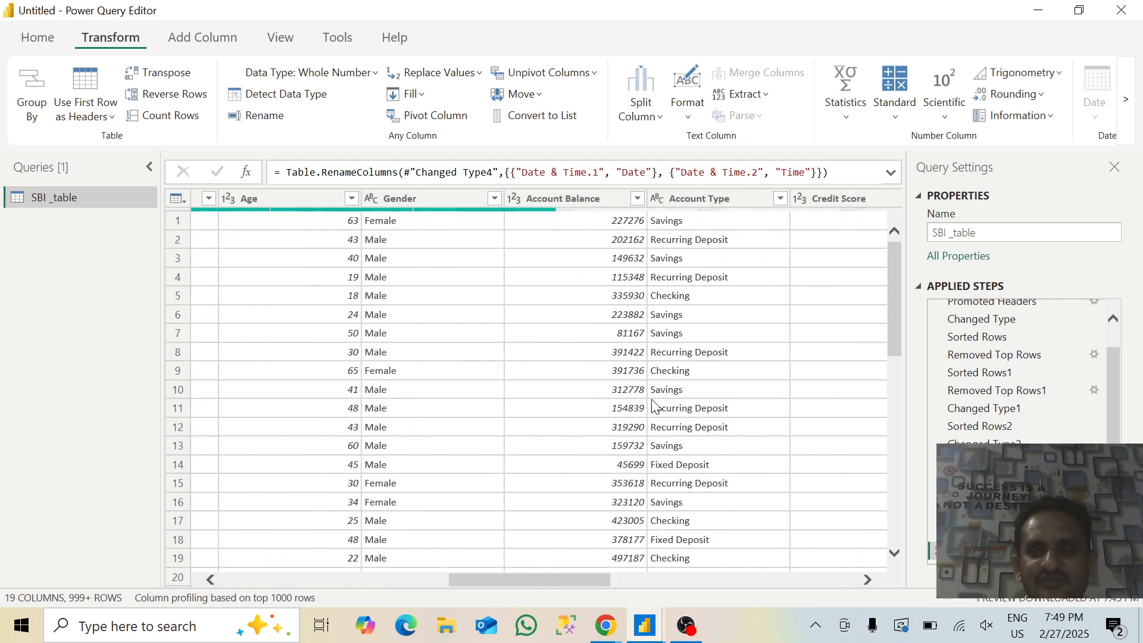
{"action": "scroll", "coordinate": [655, 407], "scroll_direction": "right", "scroll_amount": 3}
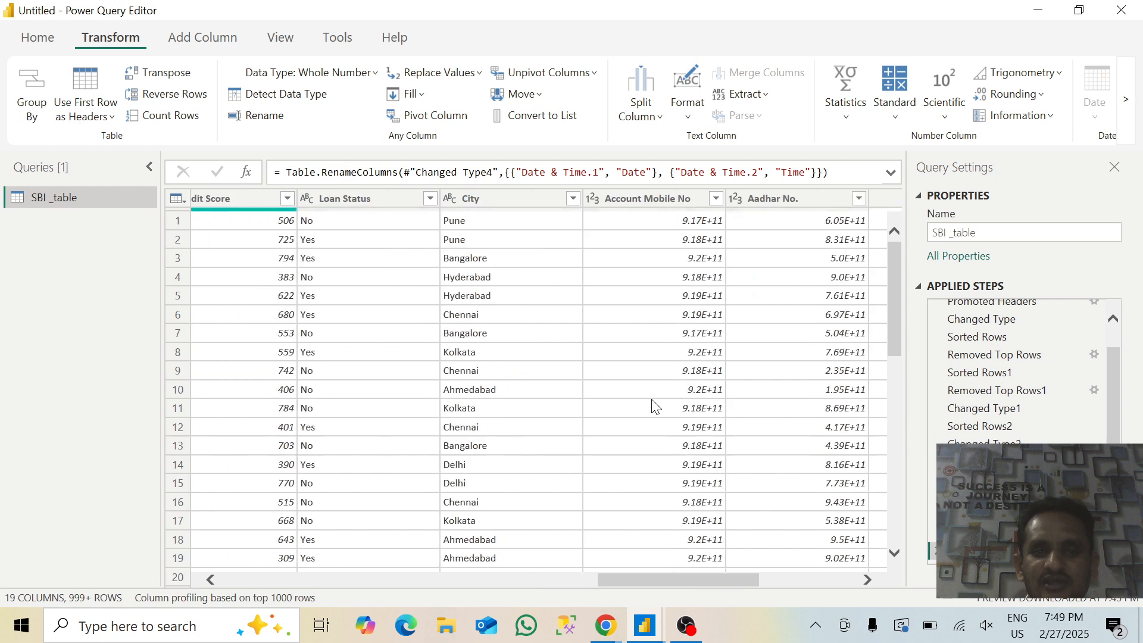
{"action": "scroll", "coordinate": [655, 406], "scroll_direction": "right", "scroll_amount": 3}
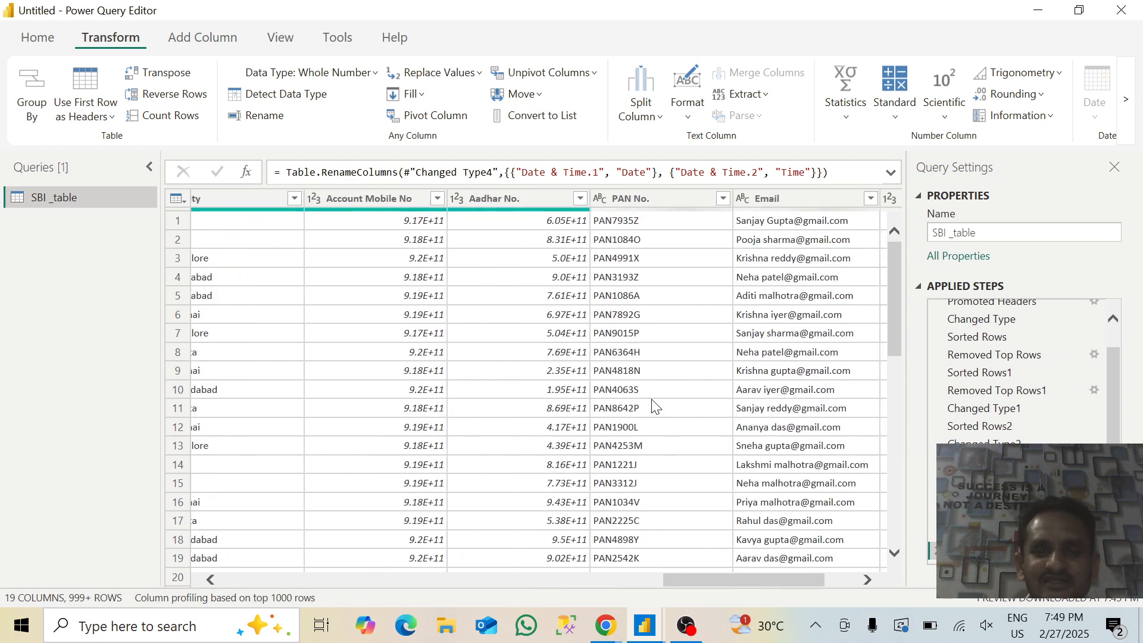
{"action": "scroll", "coordinate": [655, 406], "scroll_direction": "right", "scroll_amount": 2}
{"action": "scroll", "coordinate": [655, 407], "scroll_direction": "left", "scroll_amount": 4}
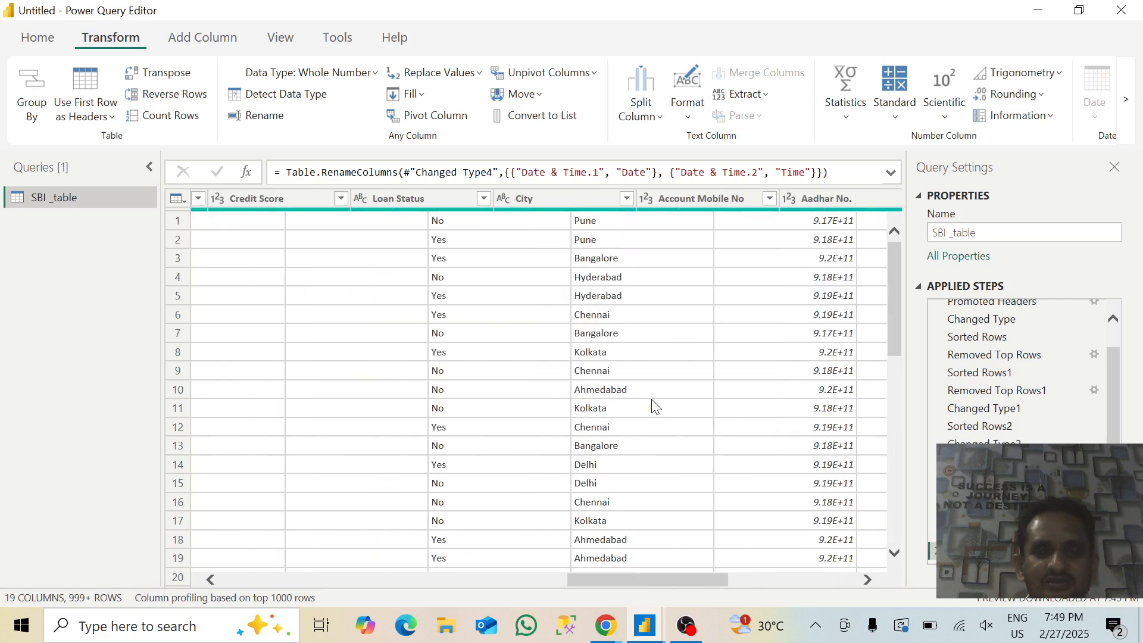
{"action": "scroll", "coordinate": [655, 406], "scroll_direction": "left", "scroll_amount": 2}
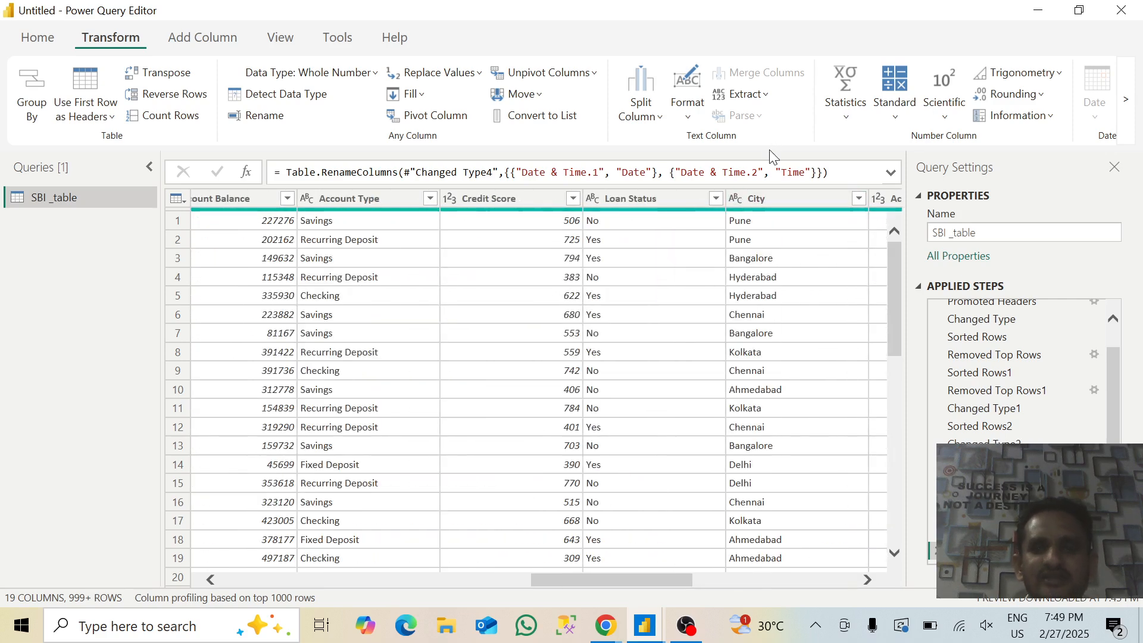
Step: Look through the Extract, Split Column and Format options for transforming existing columns and for adding new ones
{"action": "left_click", "coordinate": [765, 97]}
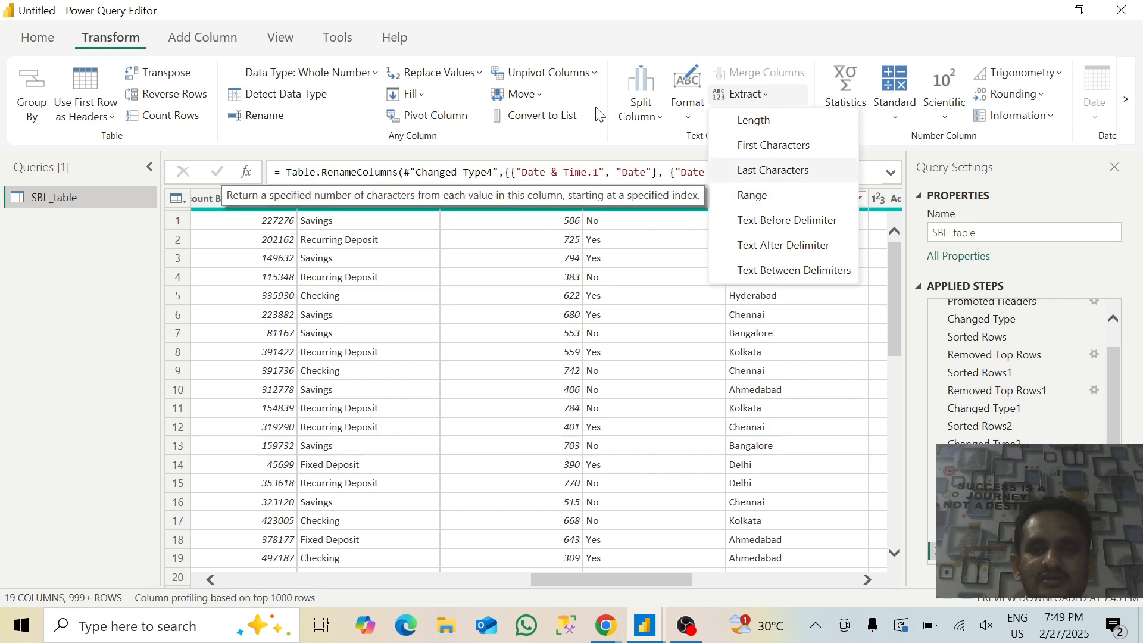
{"action": "left_click", "coordinate": [662, 113]}
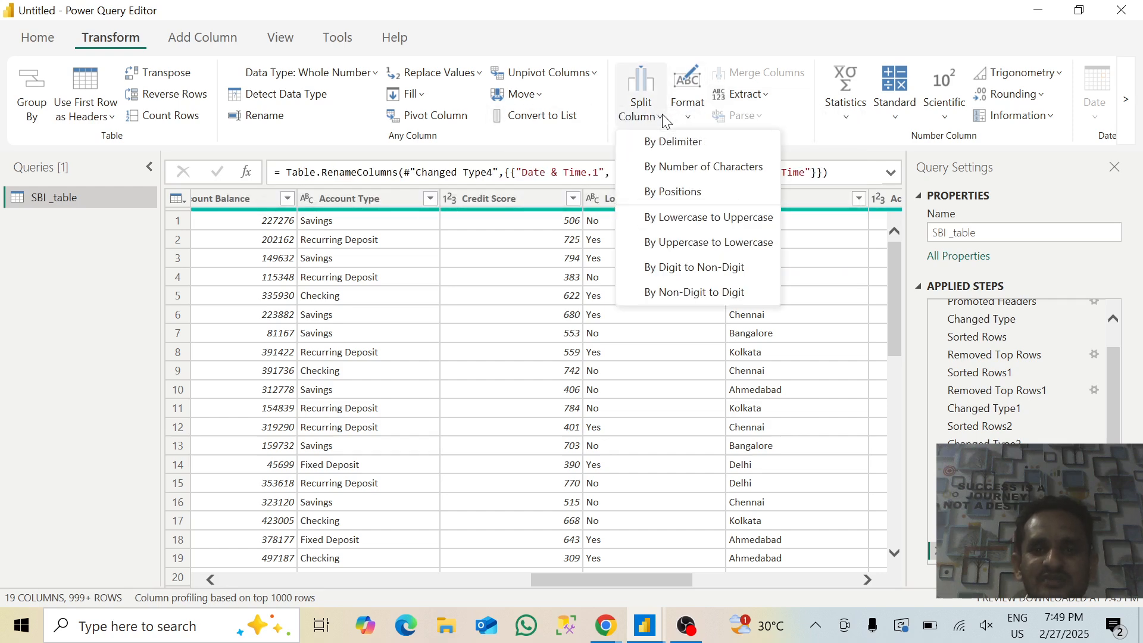
{"action": "left_click", "coordinate": [688, 119]}
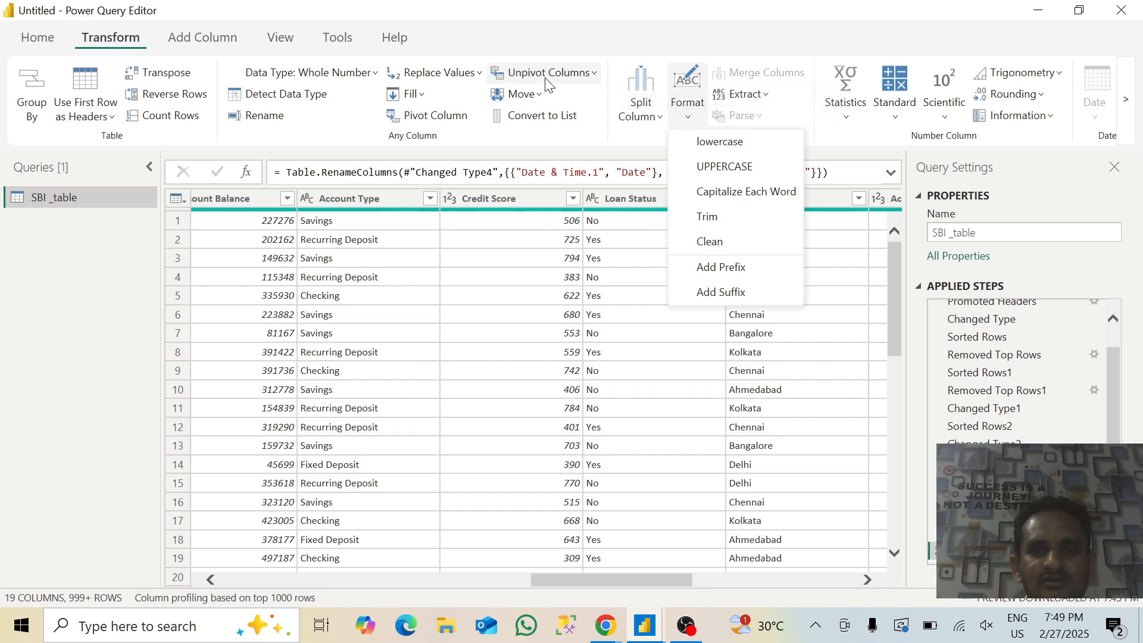
{"action": "left_click", "coordinate": [178, 40]}
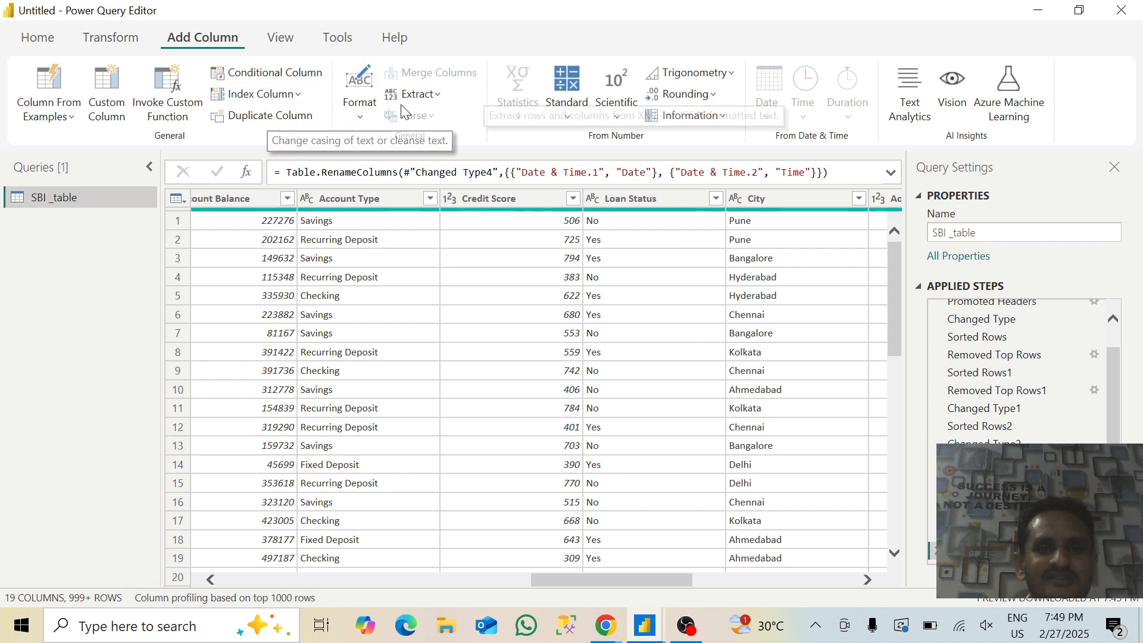
{"action": "left_click", "coordinate": [437, 95]}
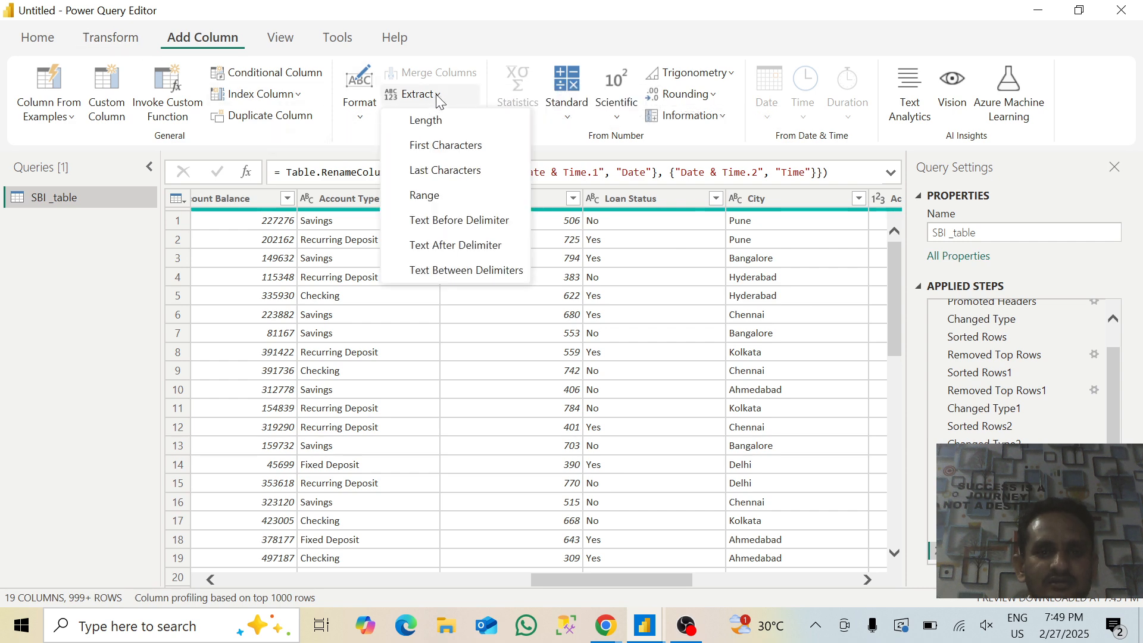
{"action": "left_click", "coordinate": [439, 101]}
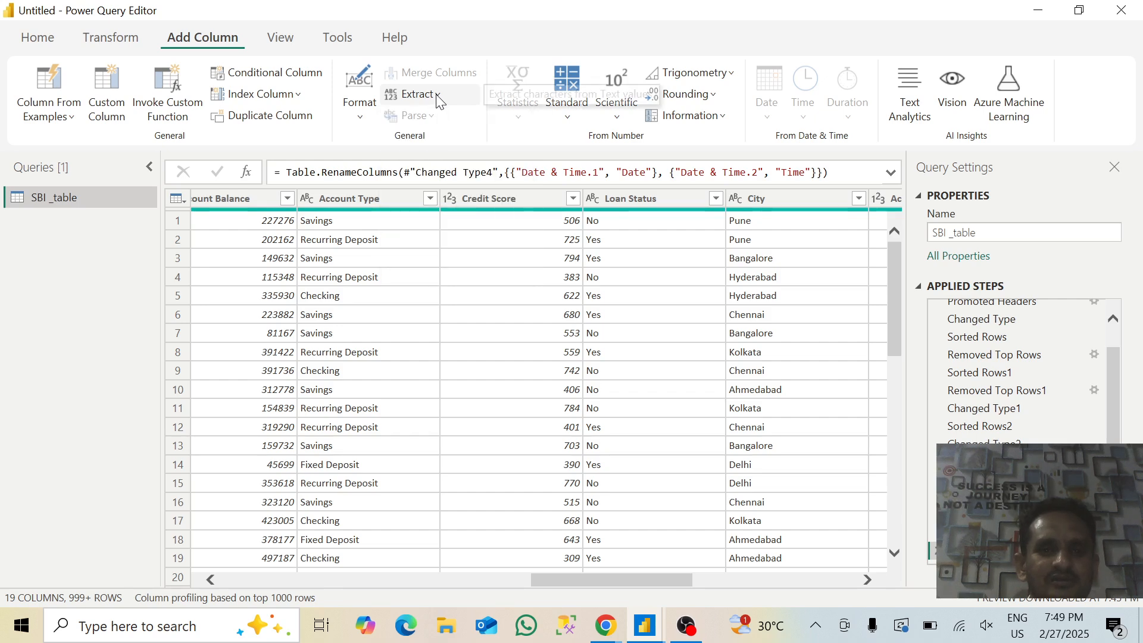
{"action": "left_click", "coordinate": [438, 101]}
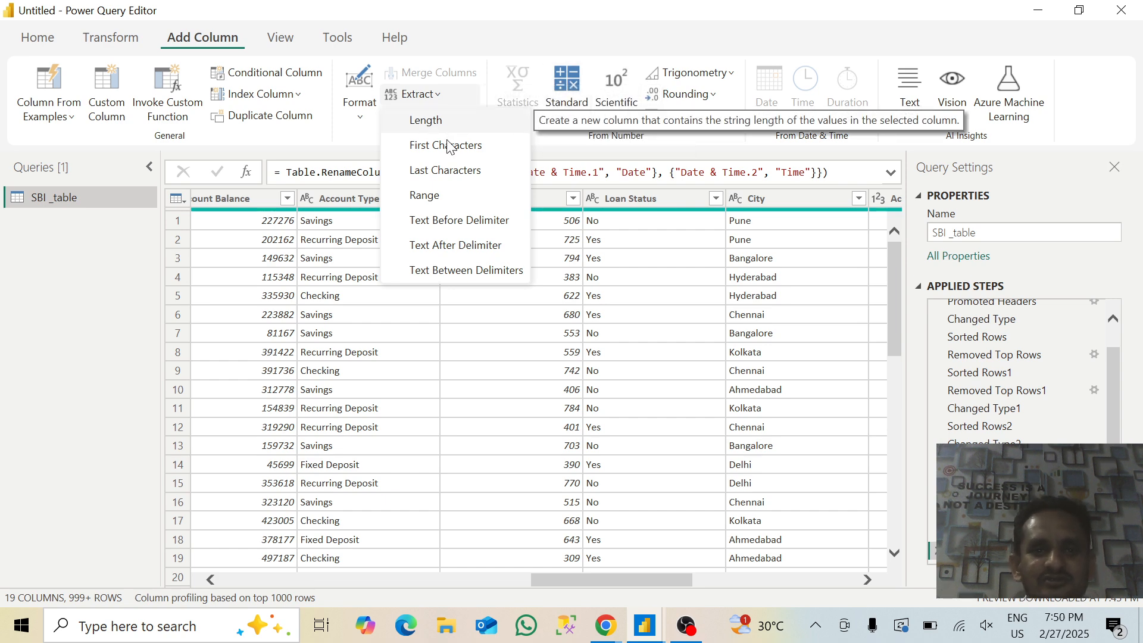
{"action": "left_click", "coordinate": [359, 111]}
{"action": "left_click", "coordinate": [359, 112]}
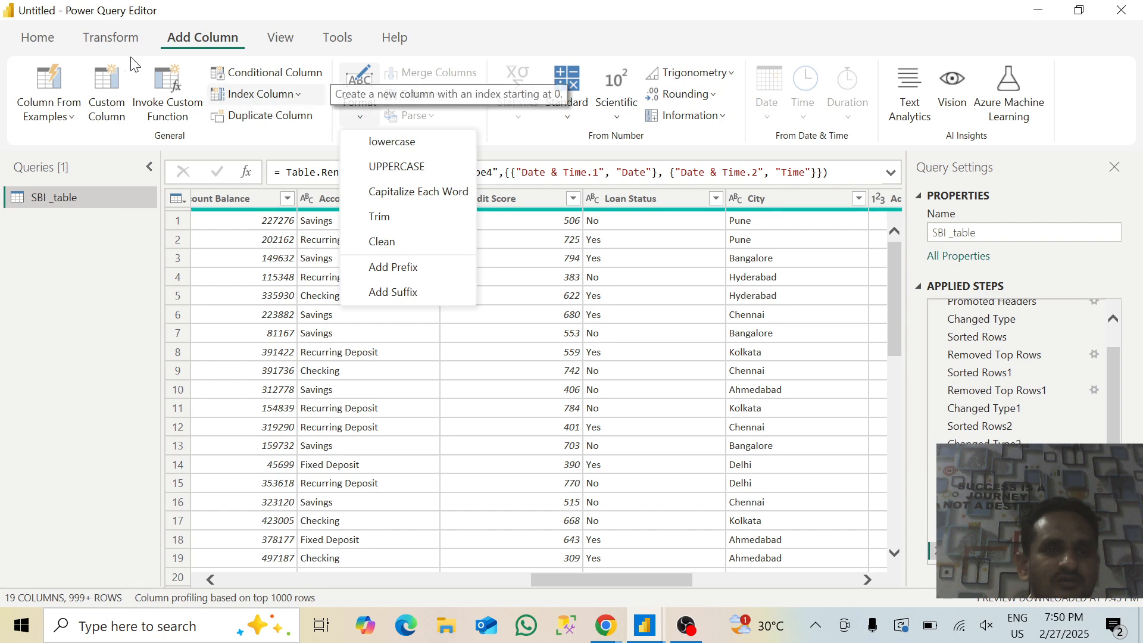
{"action": "left_click", "coordinate": [102, 37]}
{"action": "left_click", "coordinate": [102, 38]}
Step: Jump to the Gender column using Go to Column
{"action": "left_click", "coordinate": [283, 43]}
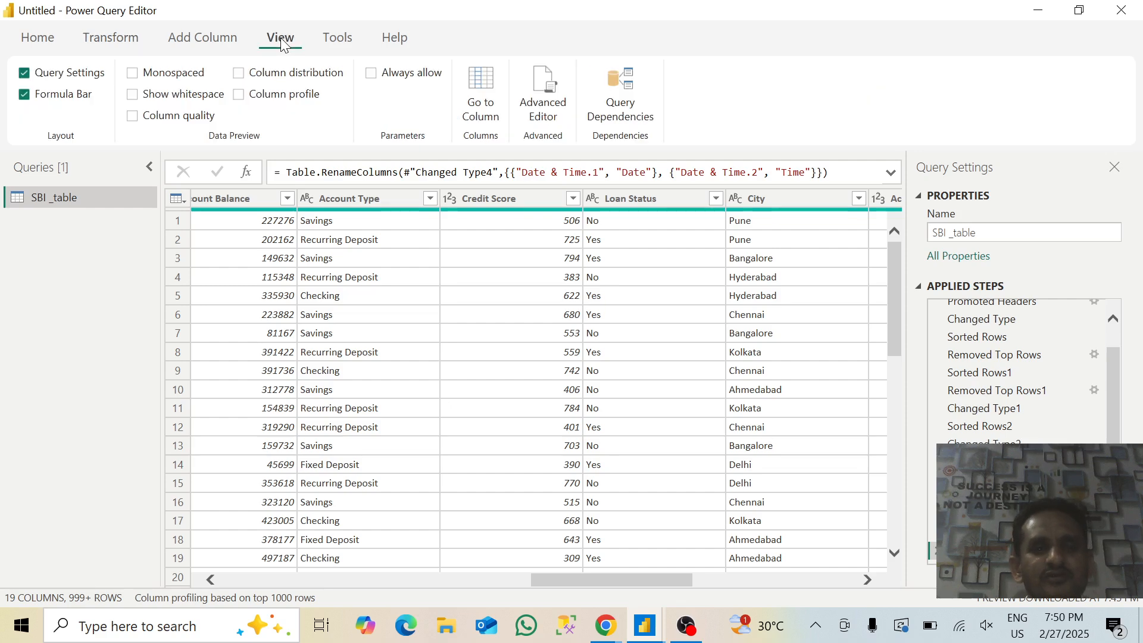
{"action": "left_click", "coordinate": [486, 108]}
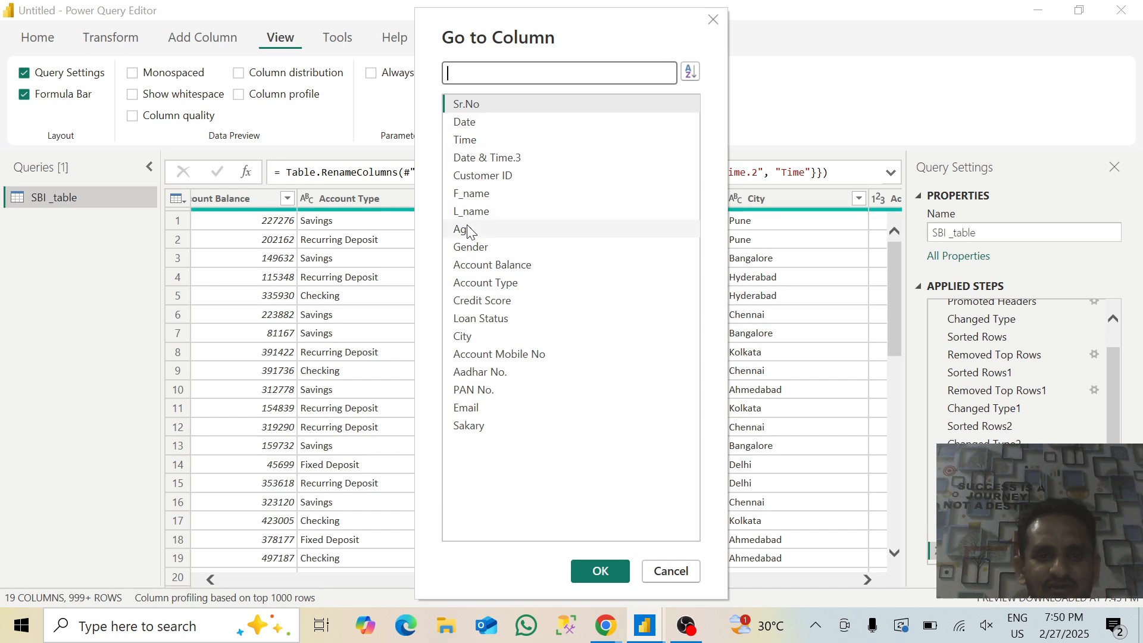
{"action": "left_click", "coordinate": [467, 247]}
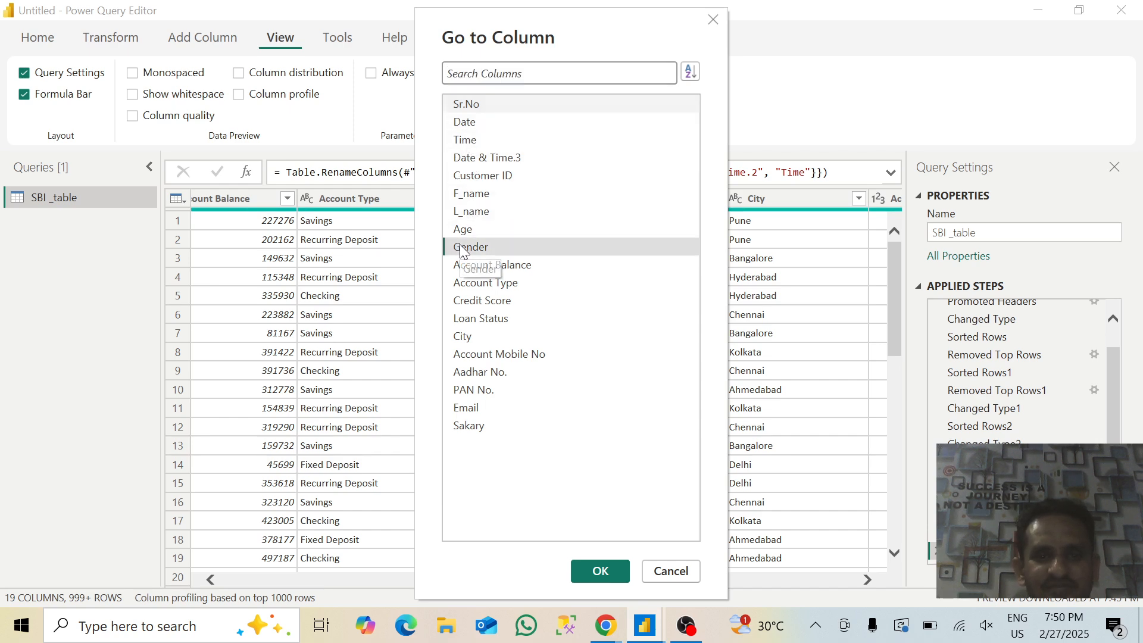
{"action": "left_click", "coordinate": [602, 573]}
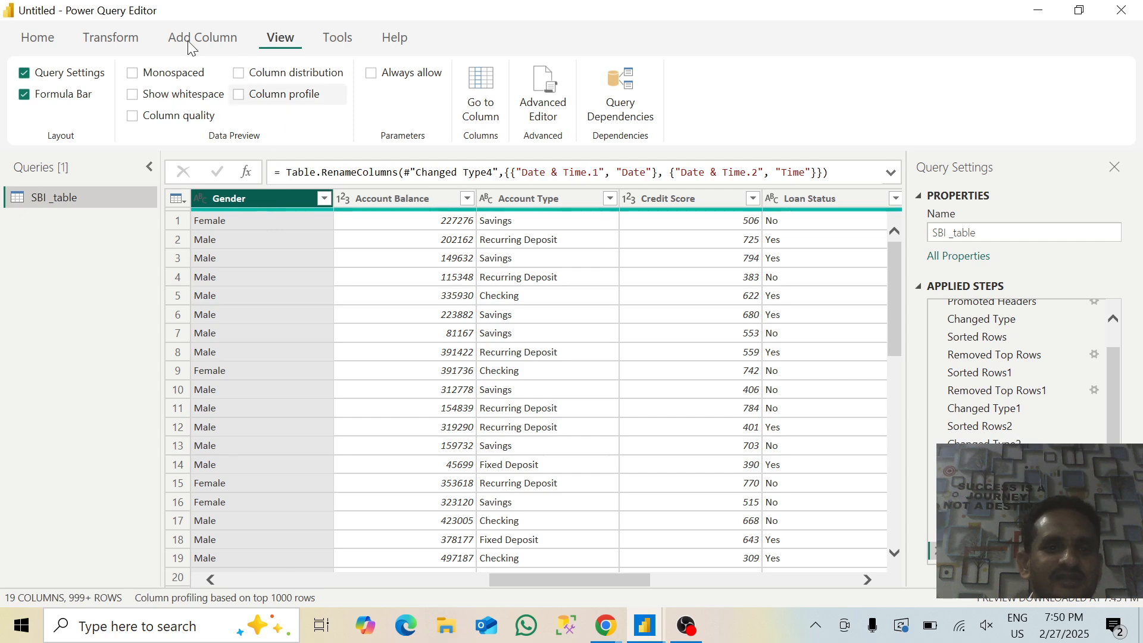
Step: Try Fill Down on the Gender column and delete the applied step
{"action": "left_click", "coordinate": [99, 37]}
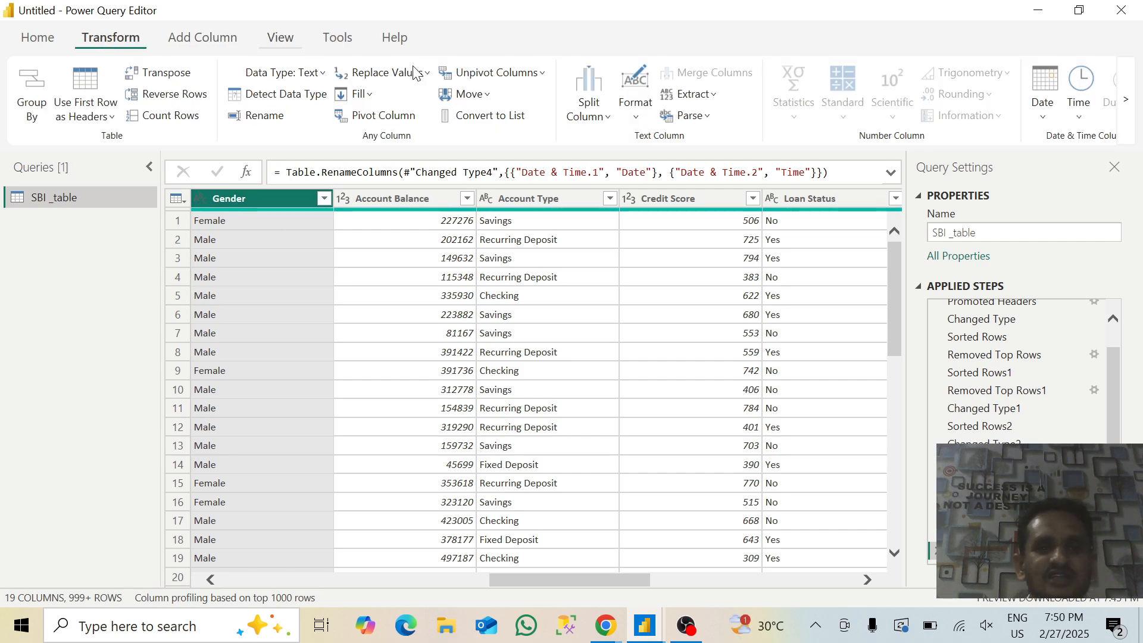
{"action": "left_click", "coordinate": [368, 99]}
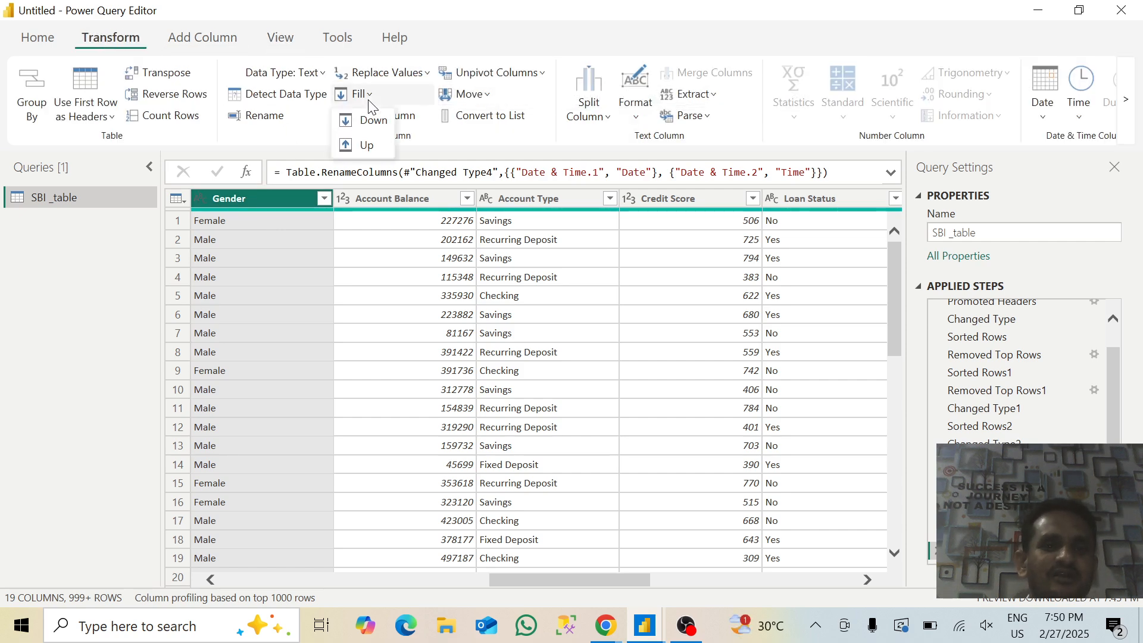
{"action": "left_click", "coordinate": [371, 122]}
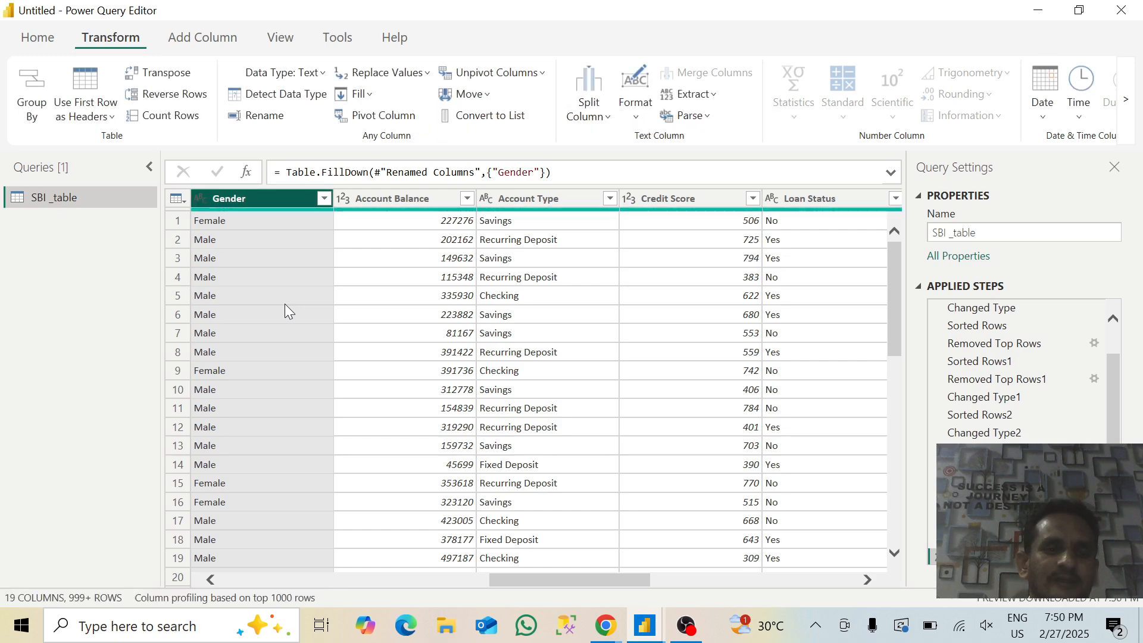
{"action": "left_click", "coordinate": [370, 104]}
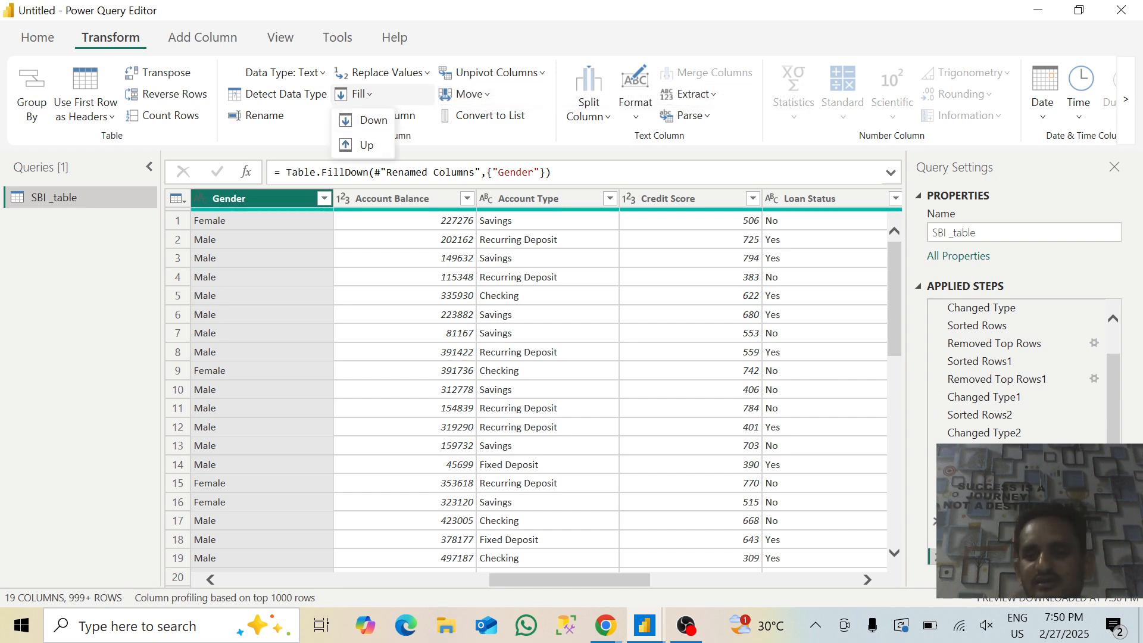
{"action": "left_click", "coordinate": [937, 557]}
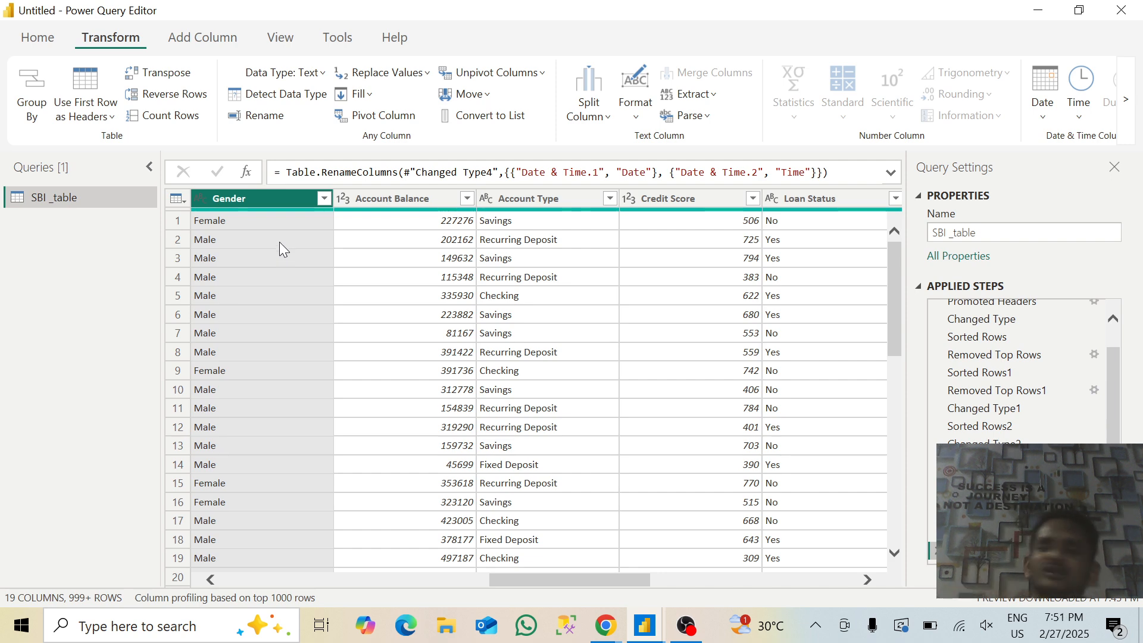
Step: Try pivoting the Gender column with Sr.No as the values column, view the new columns, and delete the pivot step
{"action": "left_click", "coordinate": [385, 333]}
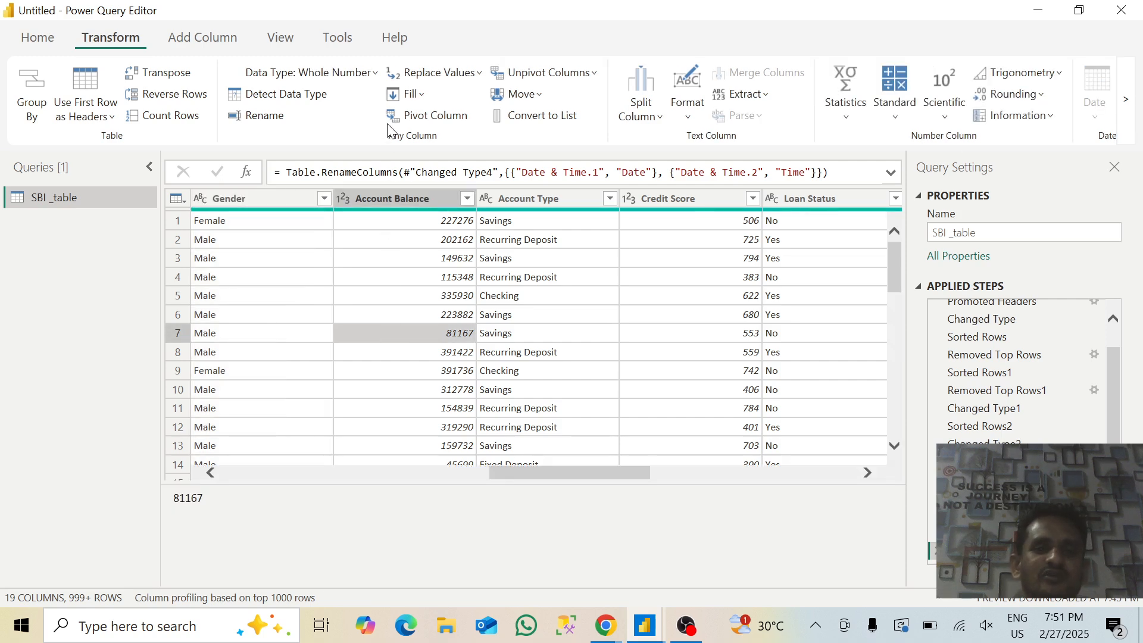
{"action": "left_click", "coordinate": [248, 198]}
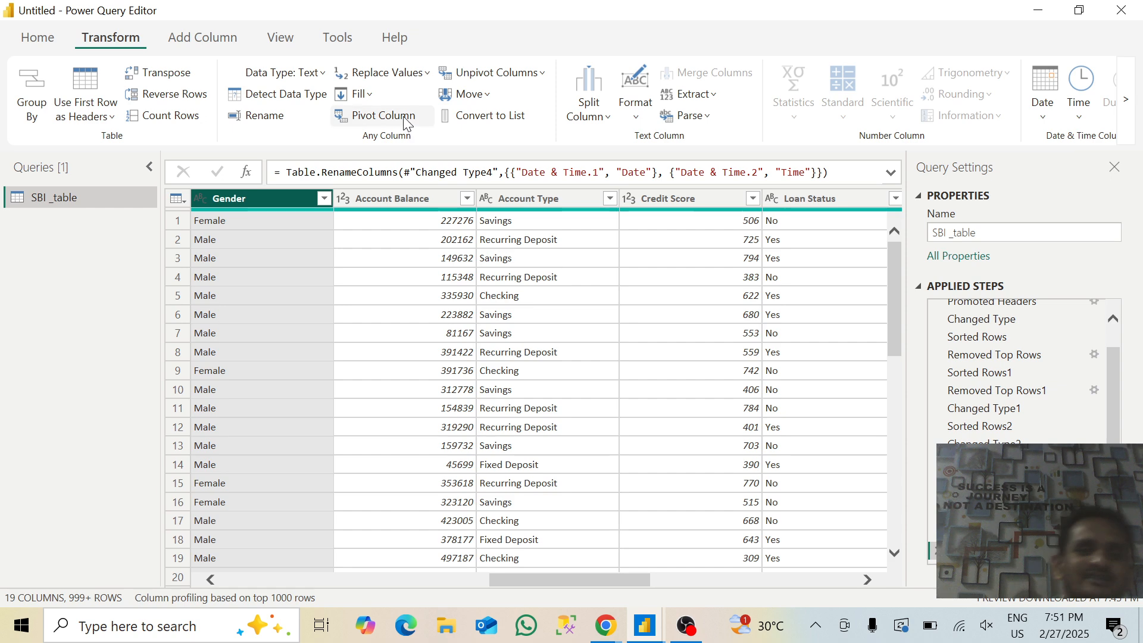
{"action": "left_click", "coordinate": [384, 116]}
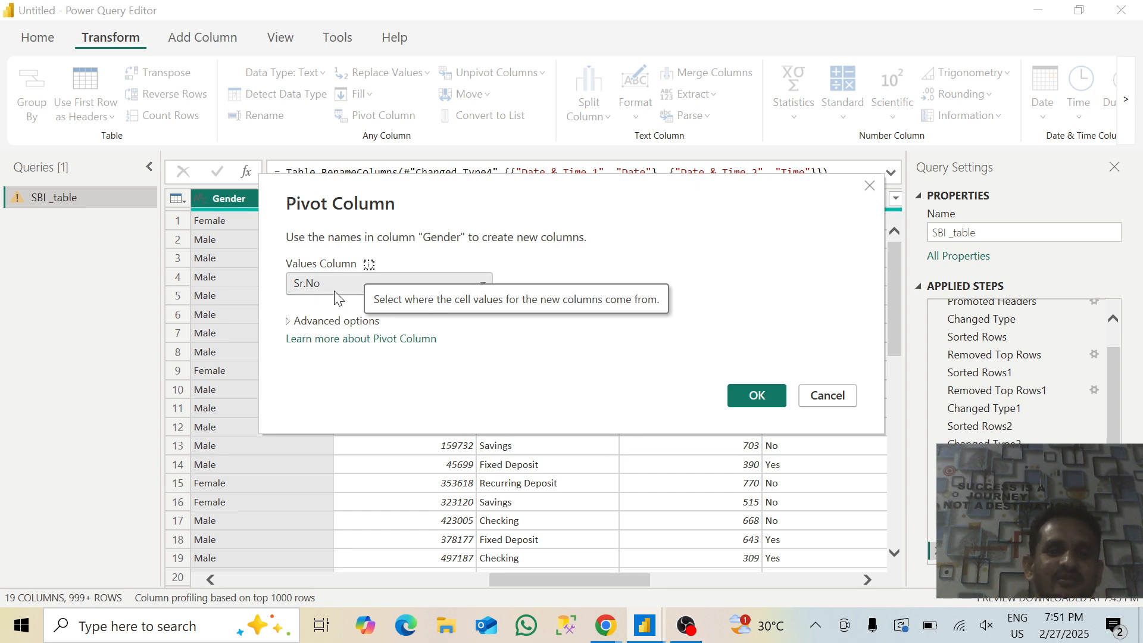
{"action": "left_click", "coordinate": [751, 393]}
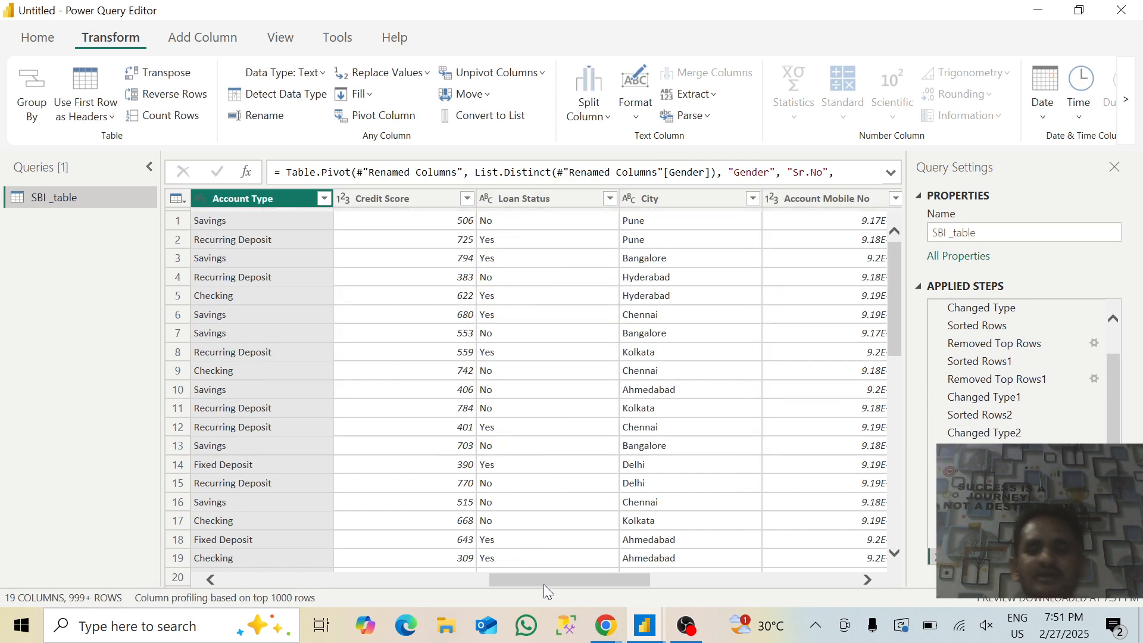
{"action": "left_click_drag", "start_coordinate": [544, 581], "coordinate": [841, 522]}
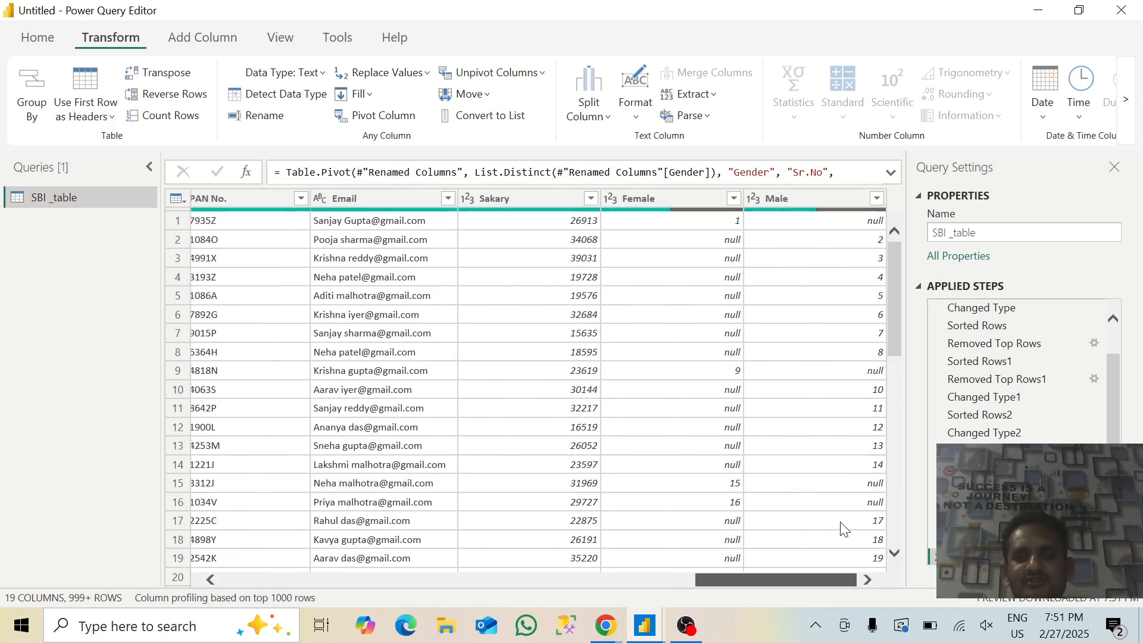
{"action": "left_click_drag", "start_coordinate": [840, 521], "coordinate": [880, 517]}
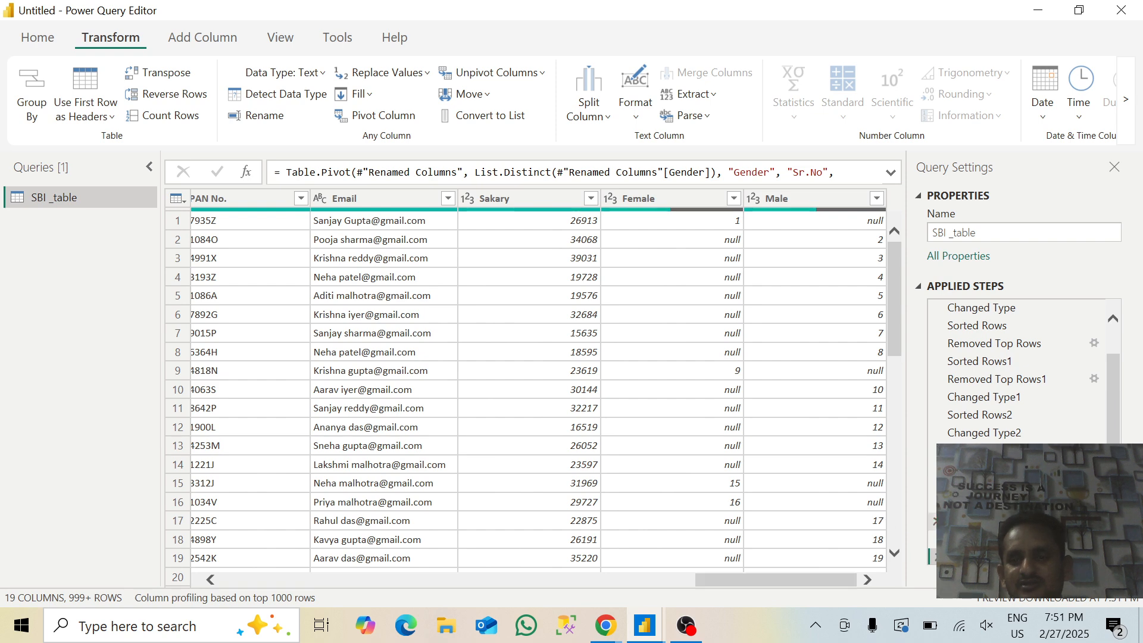
{"action": "scroll", "coordinate": [1021, 464], "scroll_direction": "down", "scroll_amount": 1}
{"action": "left_click", "coordinate": [937, 555]}
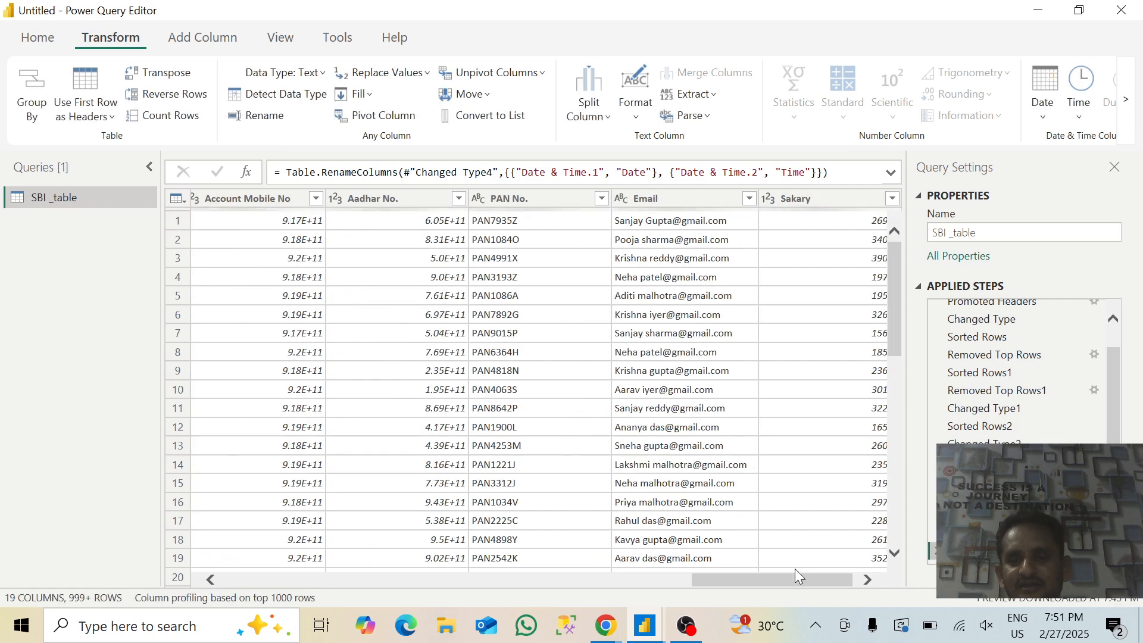
Step: Delete the applied step that renamed the split Date & Time columns to Date and Time
{"action": "left_click_drag", "start_coordinate": [792, 577], "coordinate": [59, 560]}
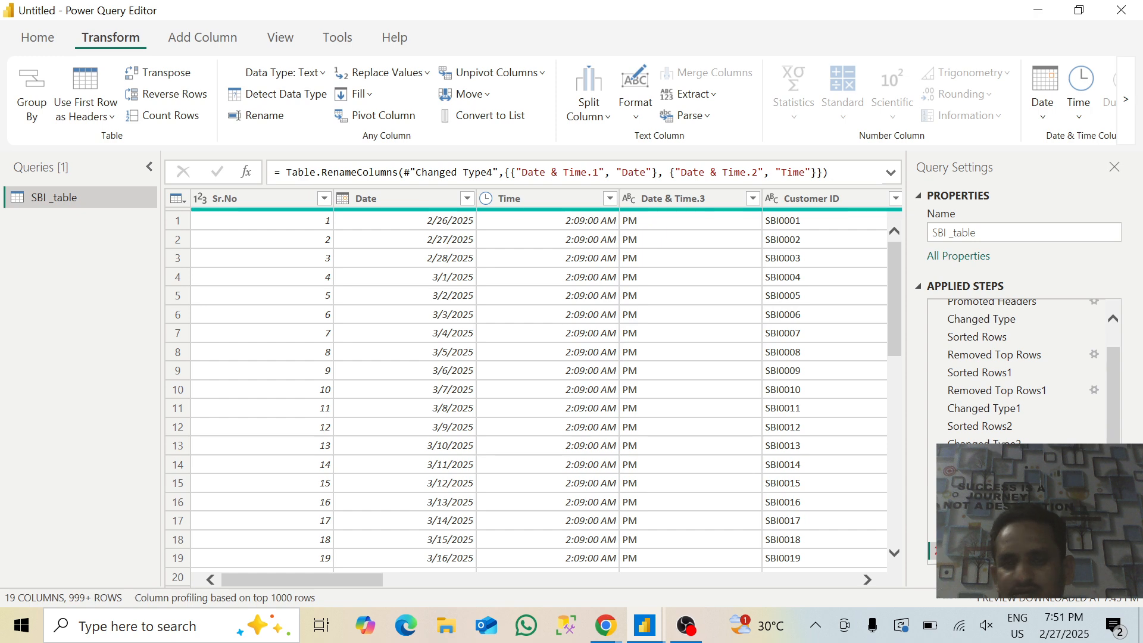
{"action": "left_click", "coordinate": [931, 549]}
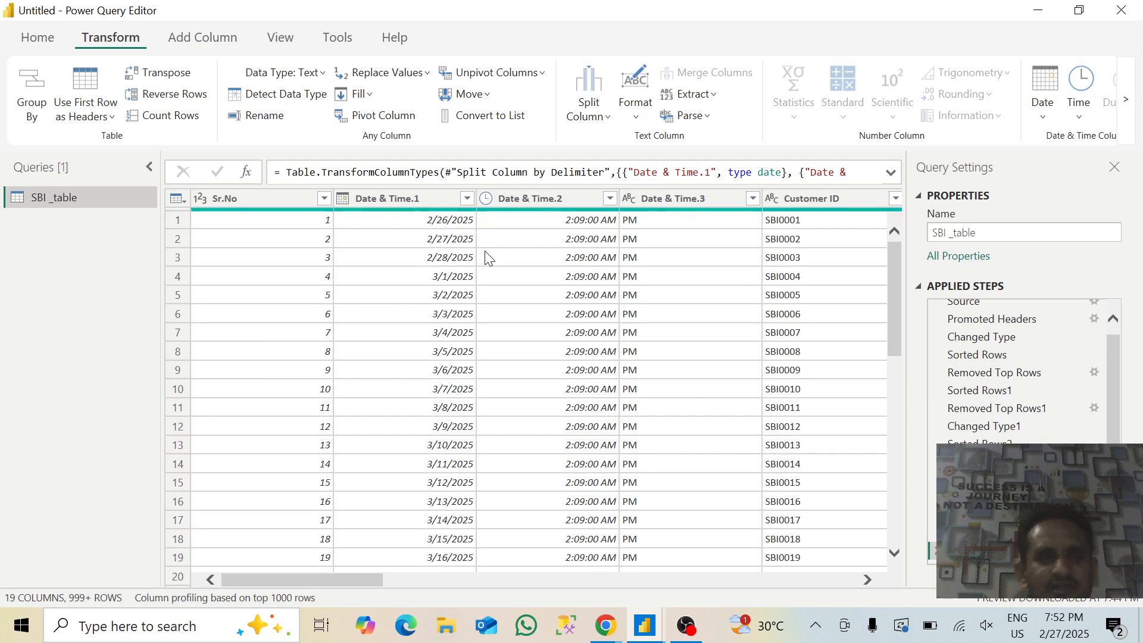
{"action": "scroll", "coordinate": [442, 307], "scroll_direction": "down", "scroll_amount": 3}
{"action": "scroll", "coordinate": [439, 313], "scroll_direction": "up", "scroll_amount": 3}
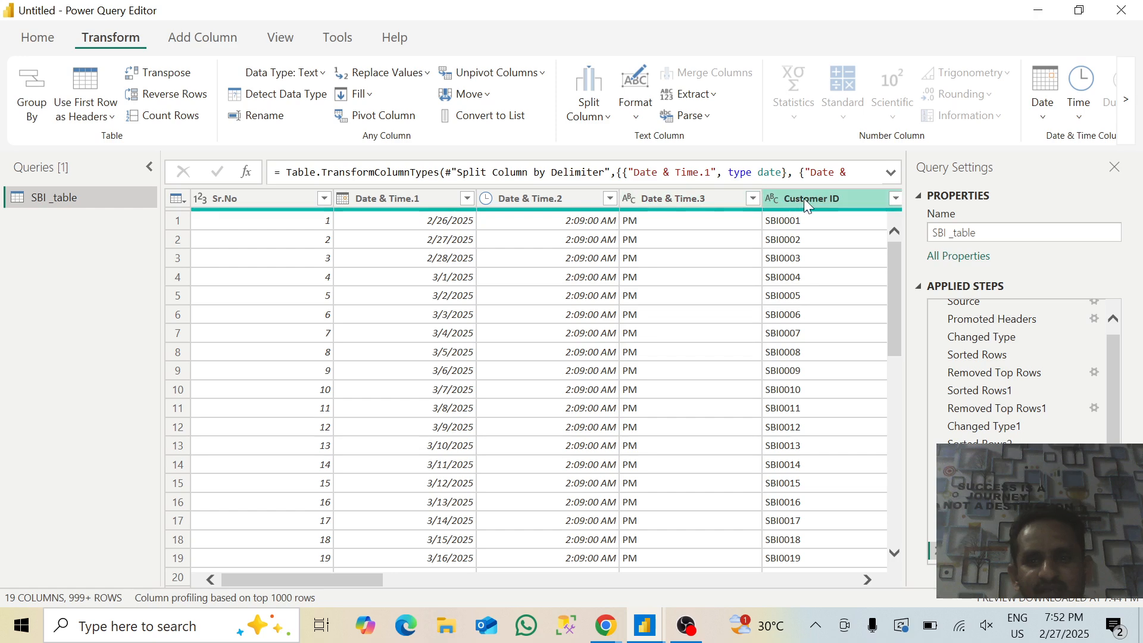
Step: Remove the Date & Time.2 and Date & Time.3 columns from the table
{"action": "left_click", "coordinate": [530, 195]}
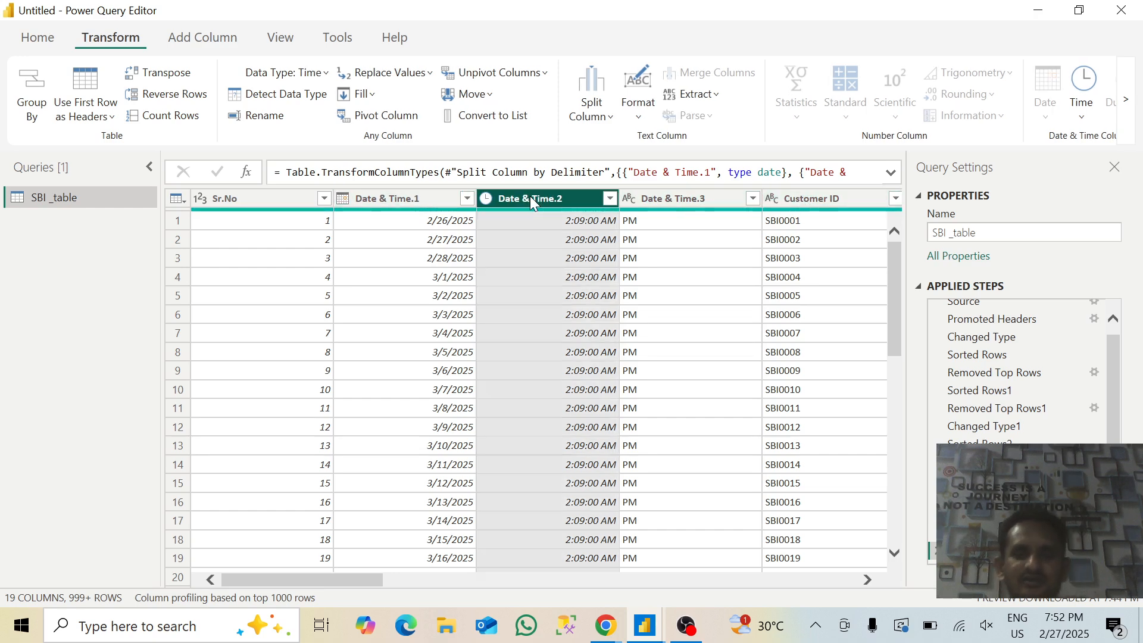
{"action": "right_click", "coordinate": [531, 196]}
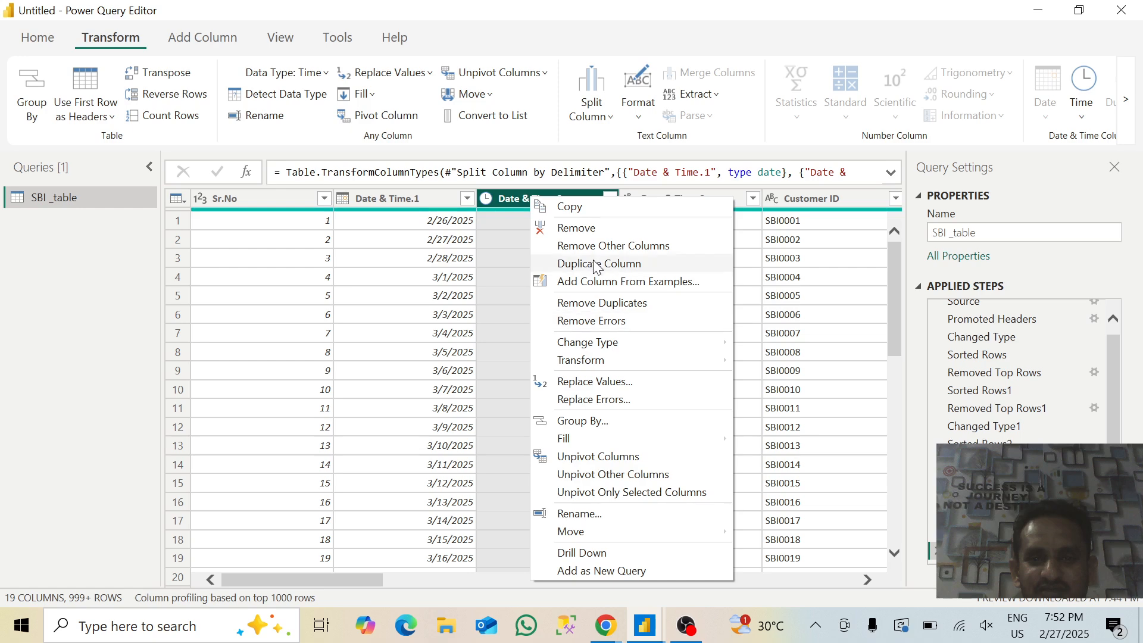
{"action": "left_click", "coordinate": [576, 228]}
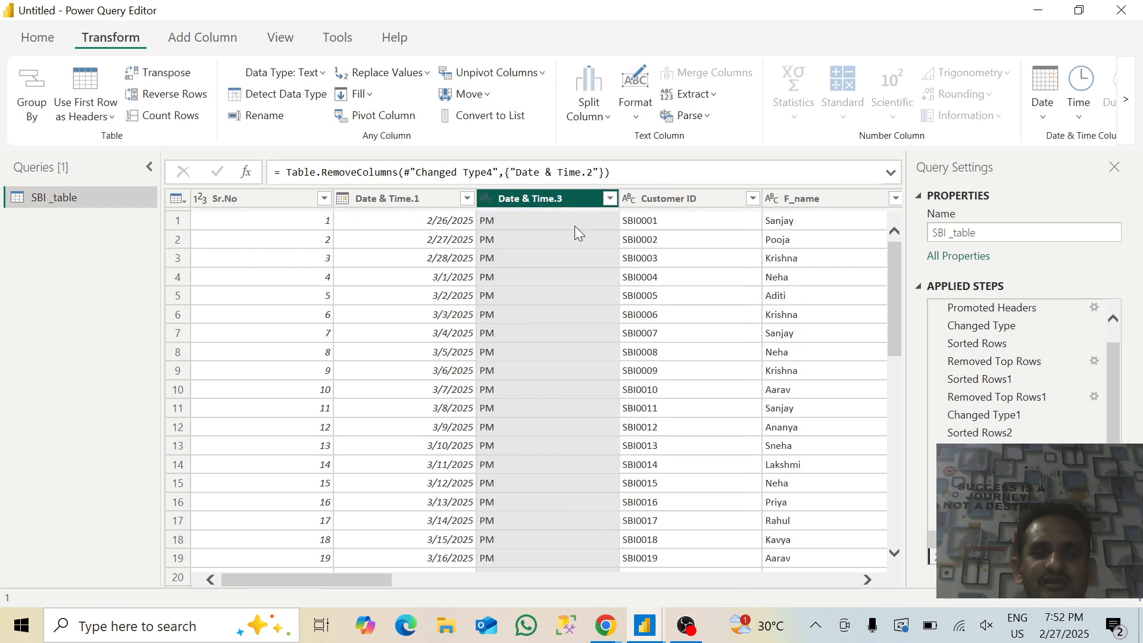
{"action": "right_click", "coordinate": [534, 199]}
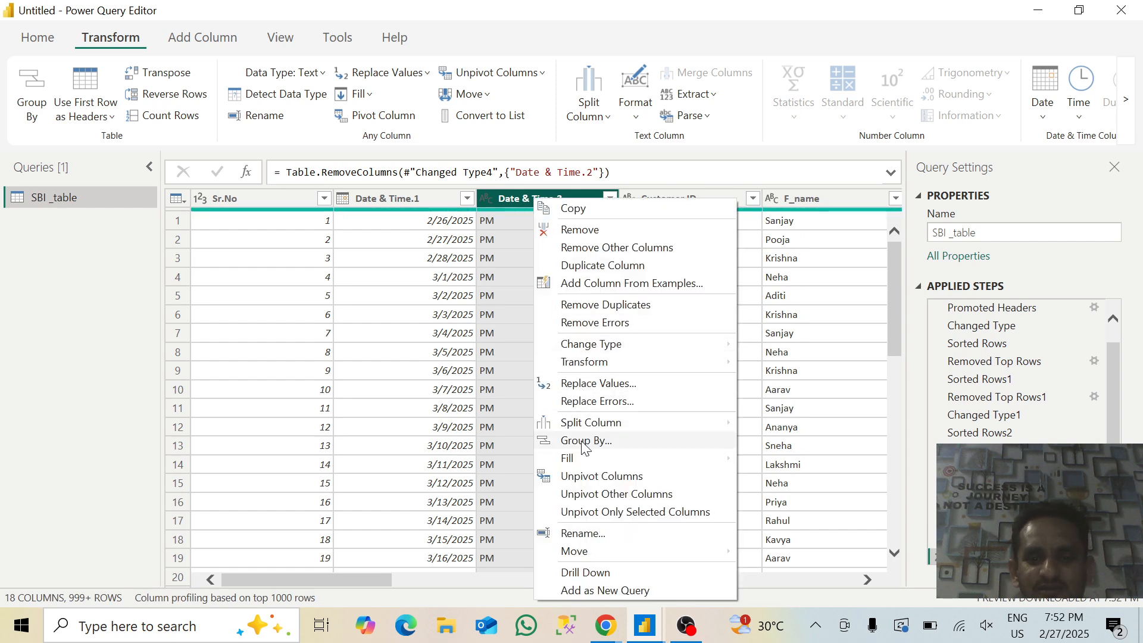
{"action": "left_click", "coordinate": [581, 232]}
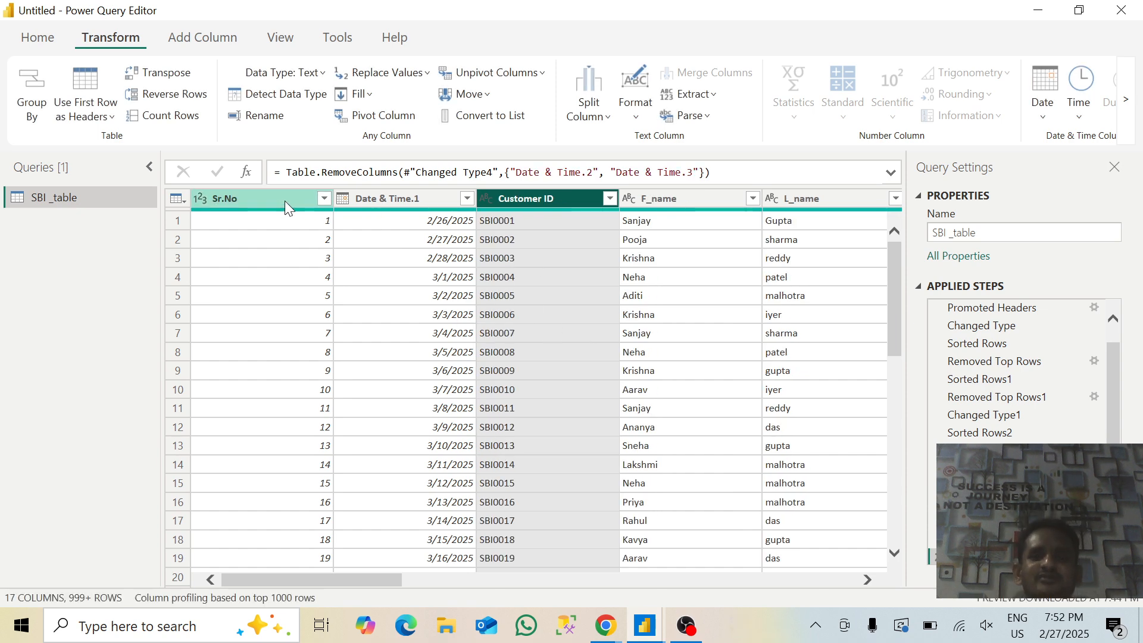
{"action": "left_click", "coordinate": [246, 202]}
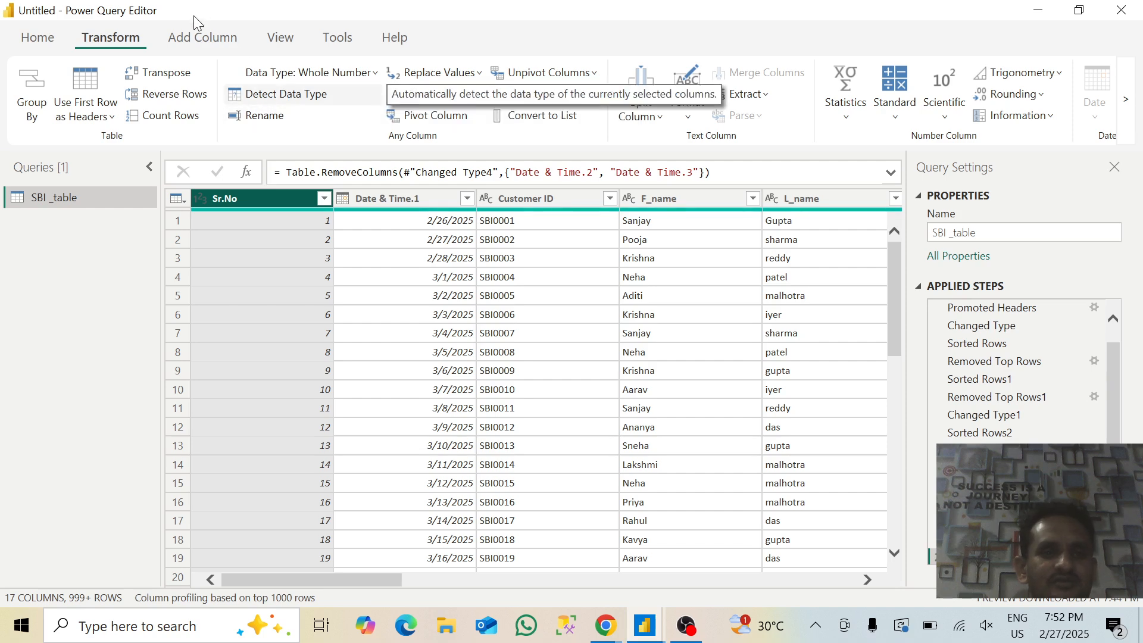
{"action": "left_click", "coordinate": [197, 37]}
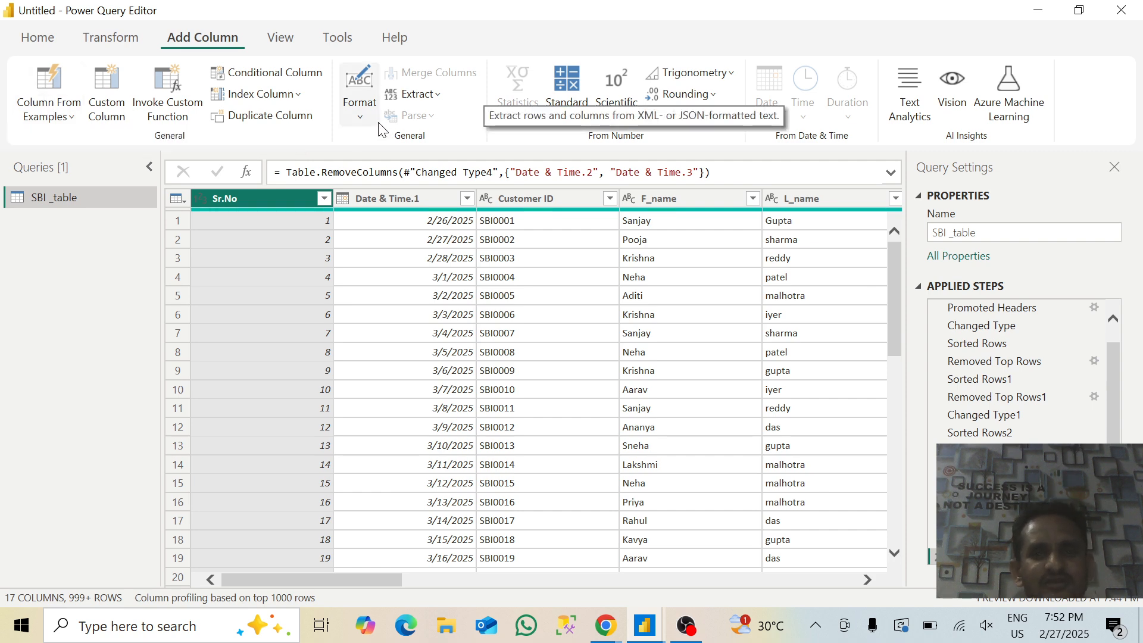
{"action": "left_click", "coordinate": [111, 37]}
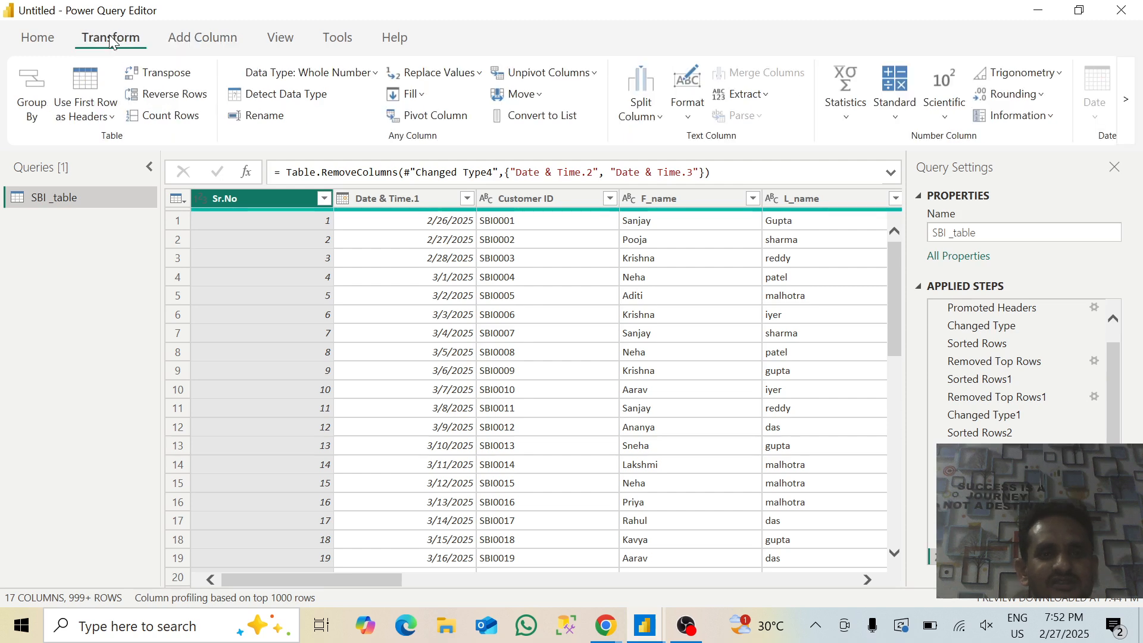
{"action": "left_click", "coordinate": [595, 73]}
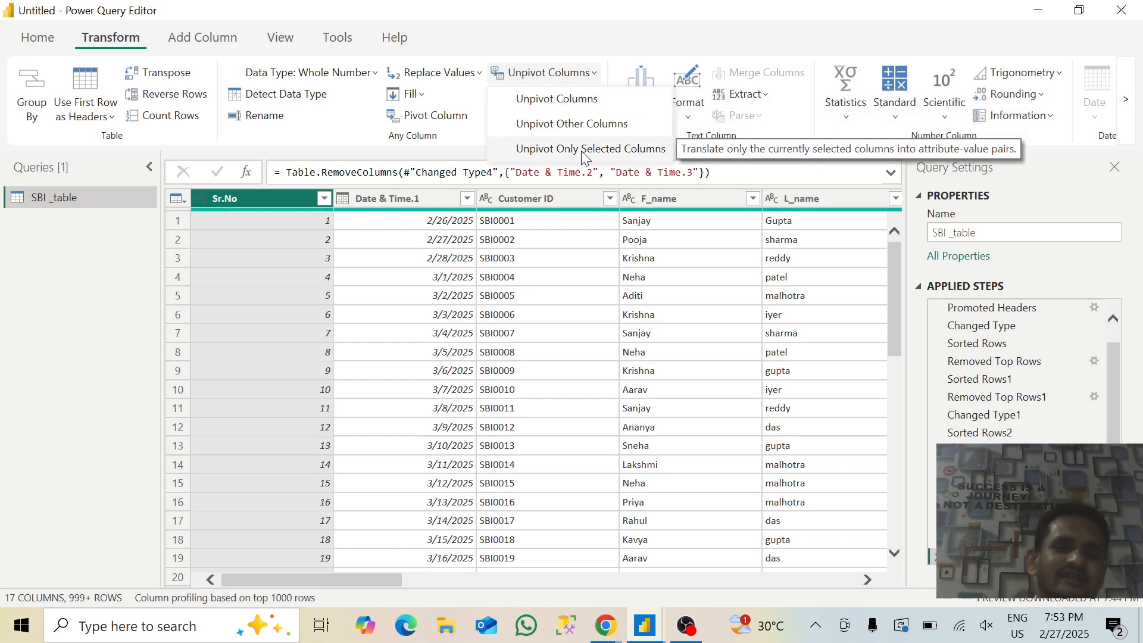
{"action": "left_click", "coordinate": [524, 297]}
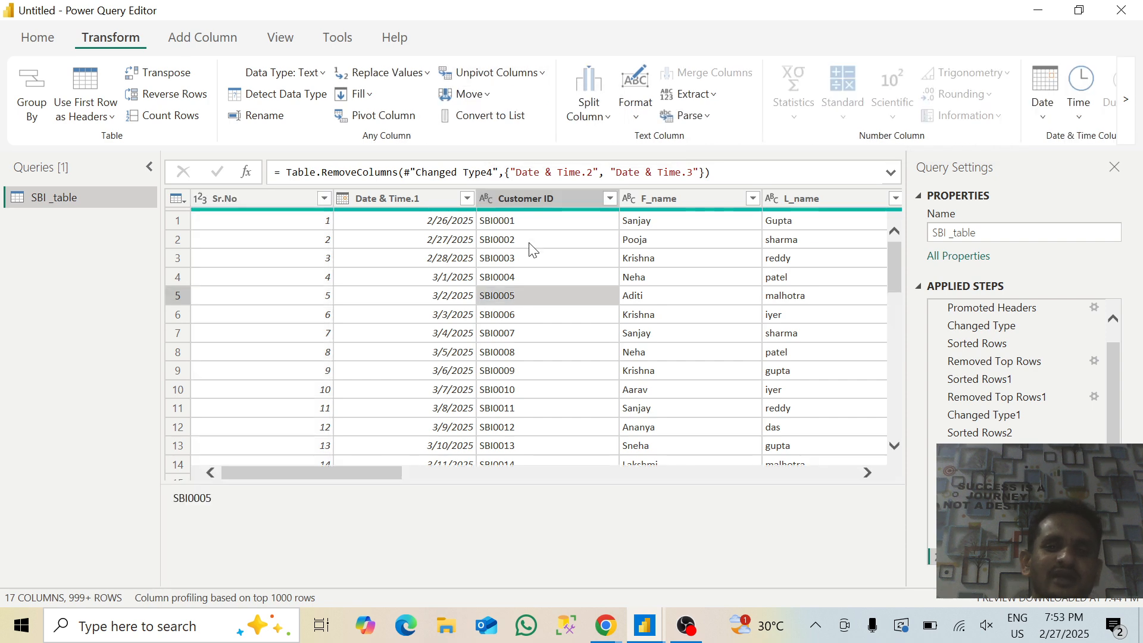
Step: Try unpivoting the Customer ID column
{"action": "left_click", "coordinate": [525, 199]}
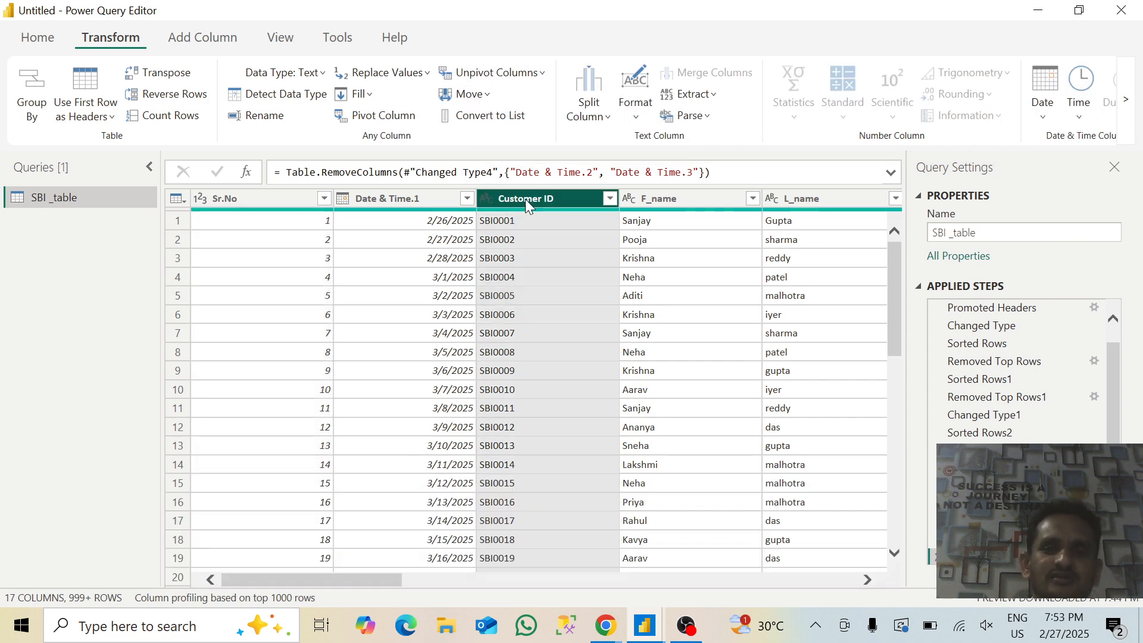
{"action": "left_click", "coordinate": [544, 72]}
{"action": "left_click", "coordinate": [503, 100]}
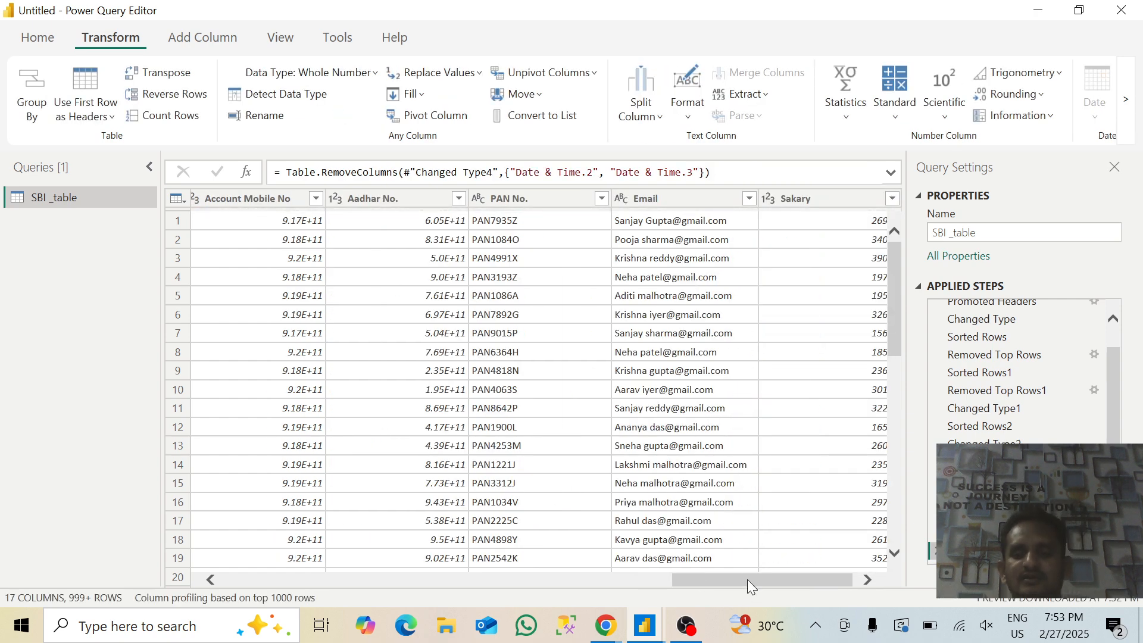
{"action": "left_click_drag", "start_coordinate": [748, 580], "coordinate": [212, 534]}
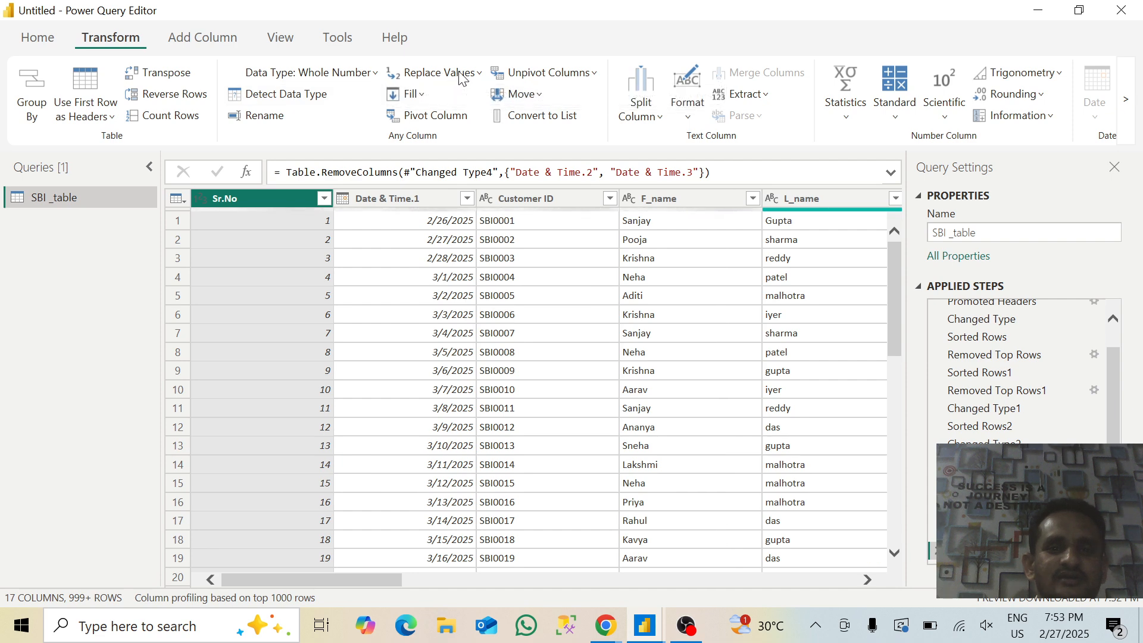
Step: Try unpivoting all columns other than Sr.No, Date & Time.1, Customer ID, F_name and L_name, and delete the applied step
{"action": "left_click", "coordinate": [593, 73]}
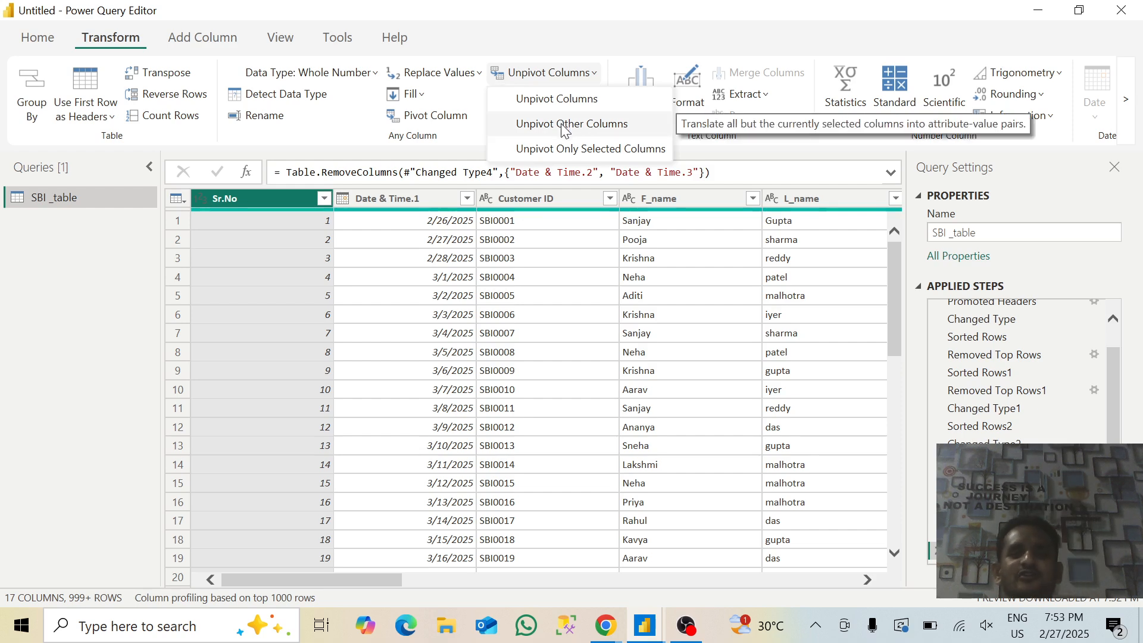
{"action": "left_click", "coordinate": [545, 331]}
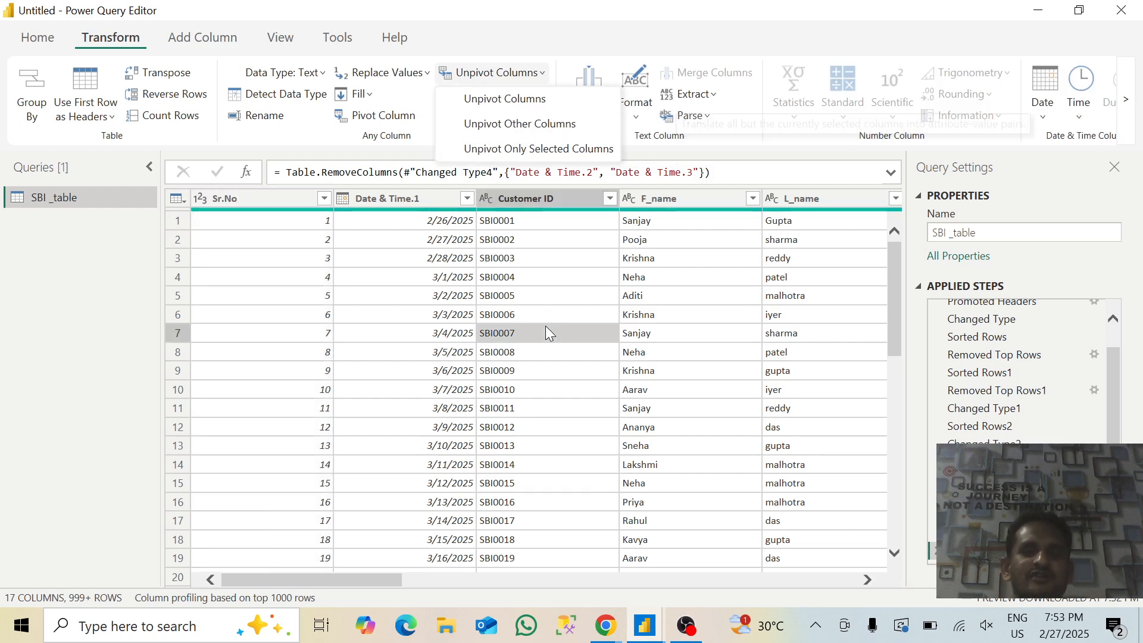
{"action": "left_click", "coordinate": [293, 198]}
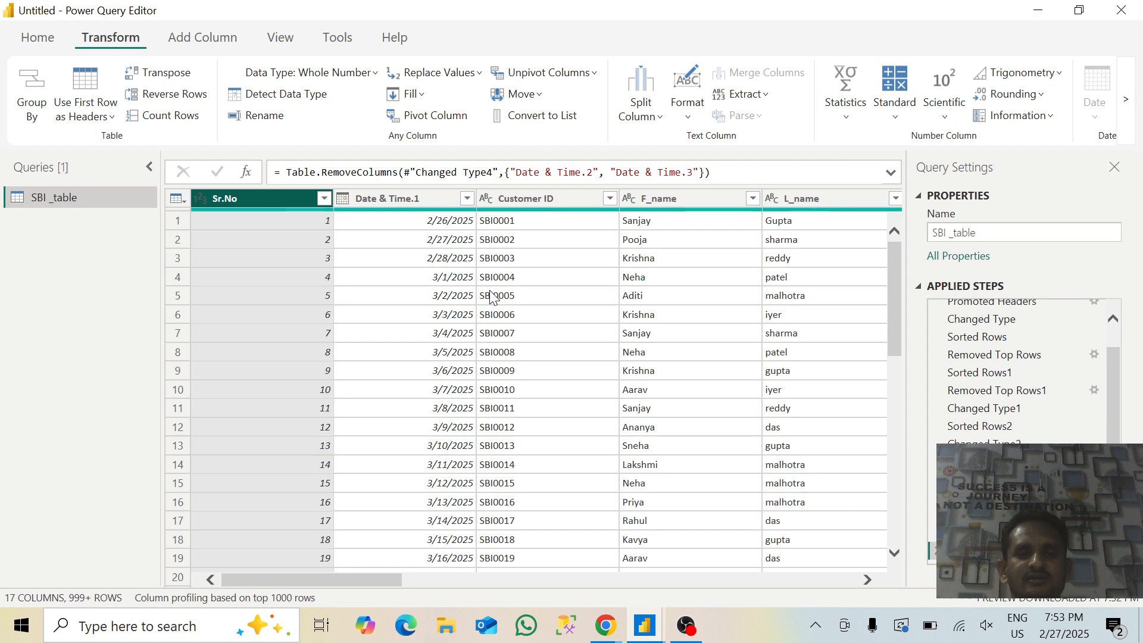
{"action": "left_click", "coordinate": [413, 198], "text": "ctrl"}
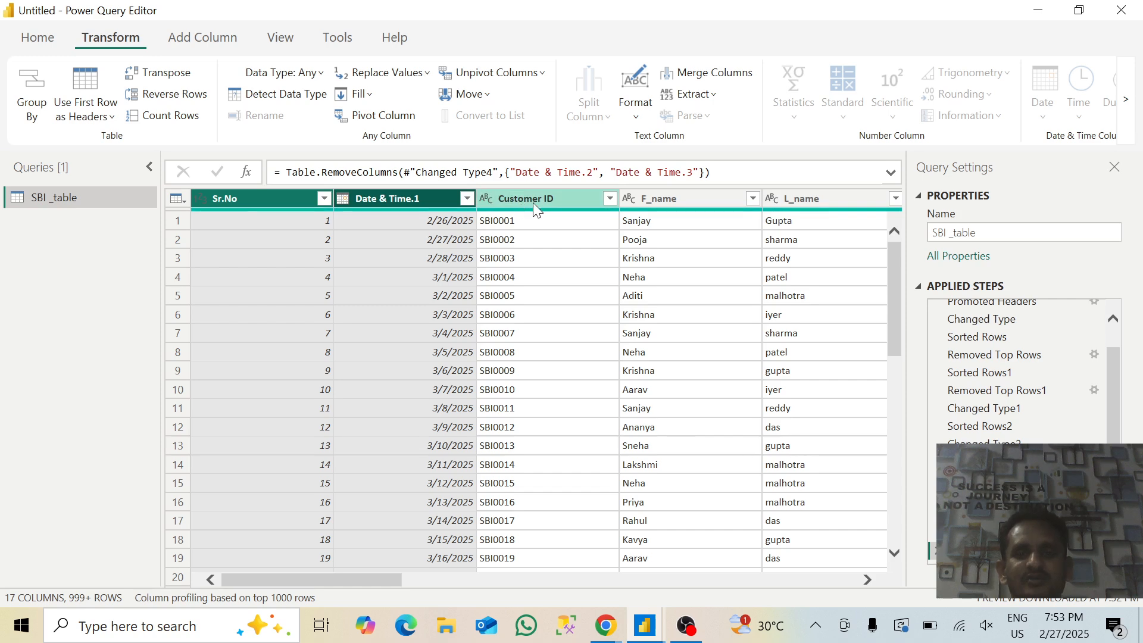
{"action": "left_click", "coordinate": [647, 199], "text": "ctrl"}
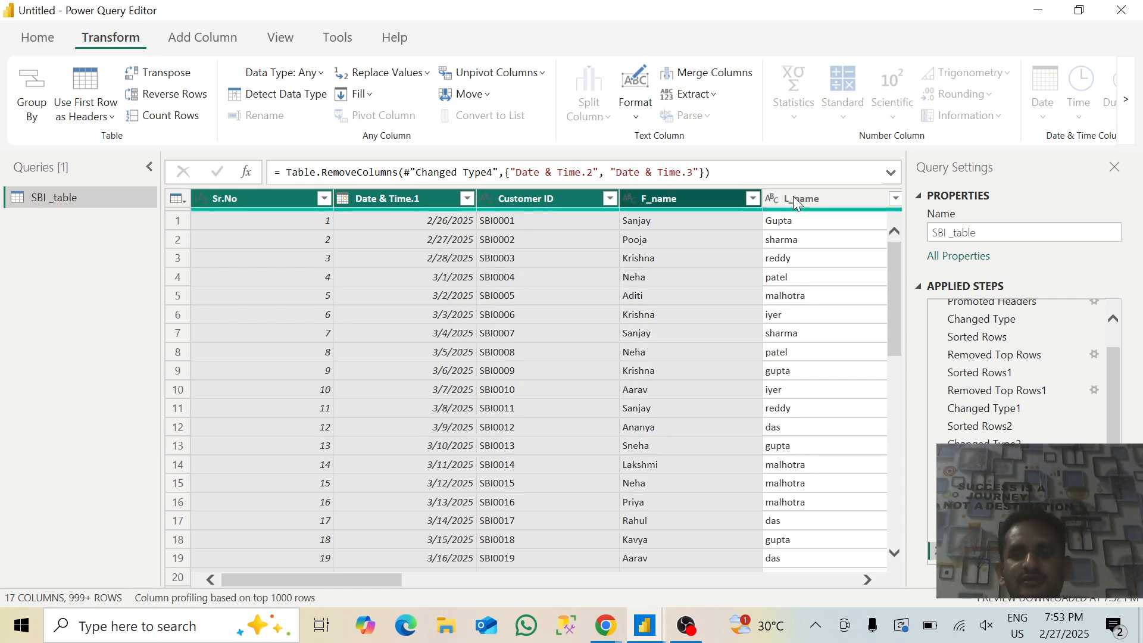
{"action": "left_click", "coordinate": [794, 198], "text": "ctrl"}
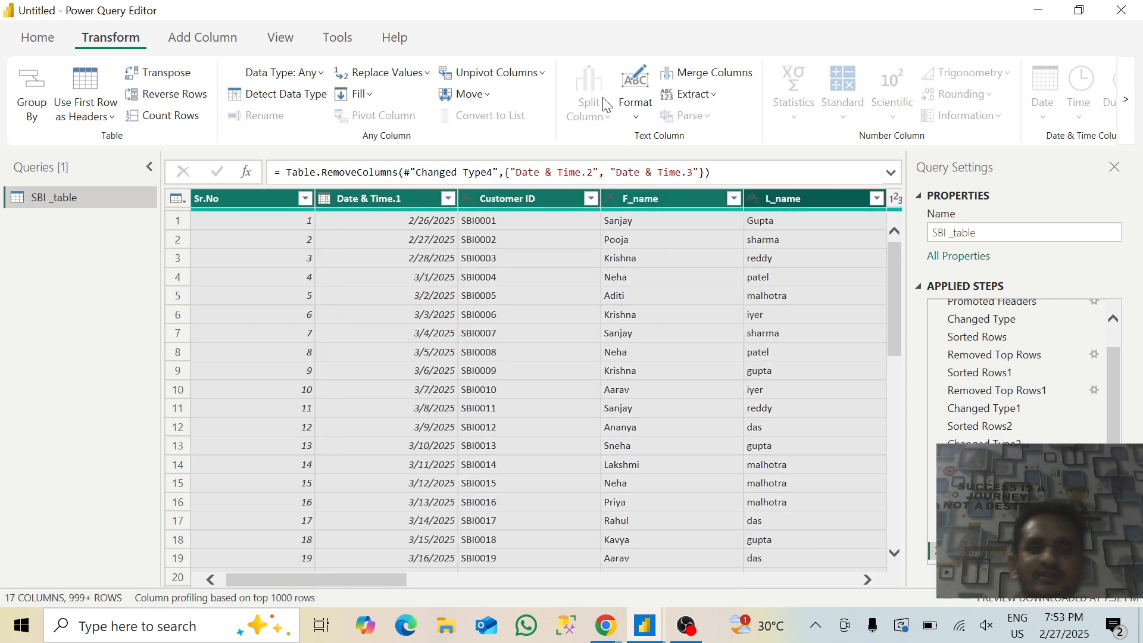
{"action": "left_click", "coordinate": [520, 81]}
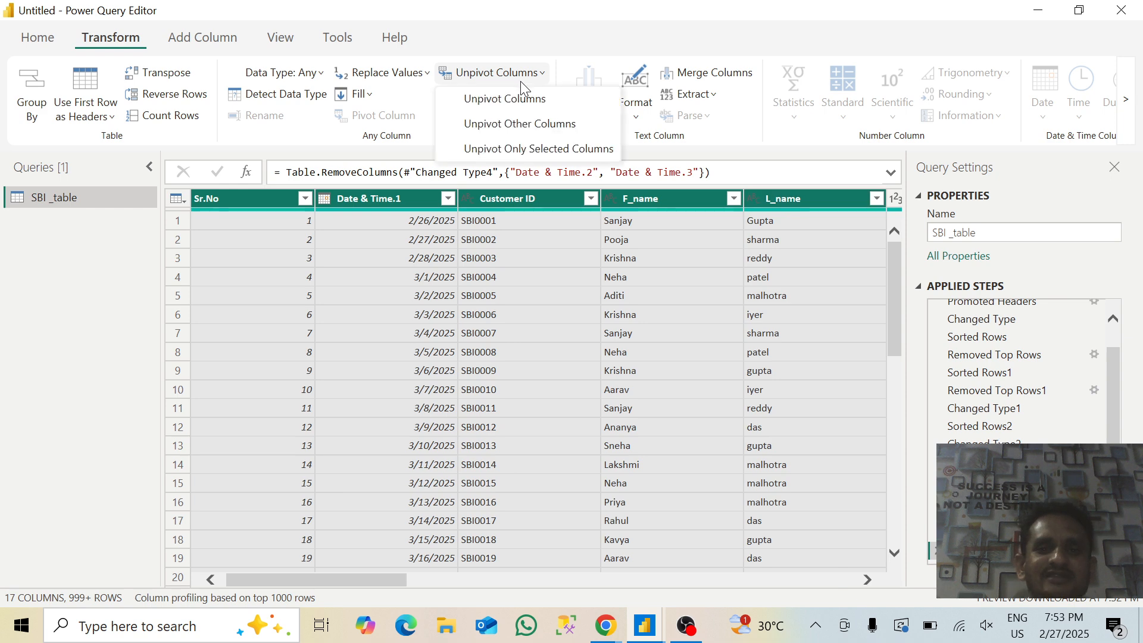
{"action": "left_click", "coordinate": [533, 125]}
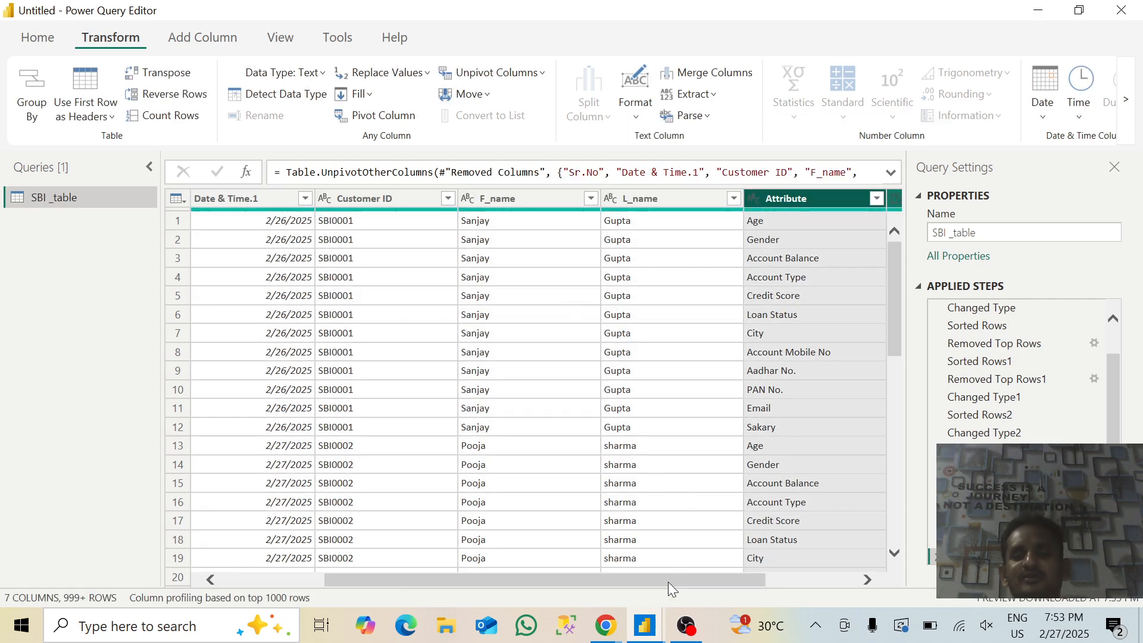
{"action": "left_click_drag", "start_coordinate": [667, 581], "coordinate": [777, 574]}
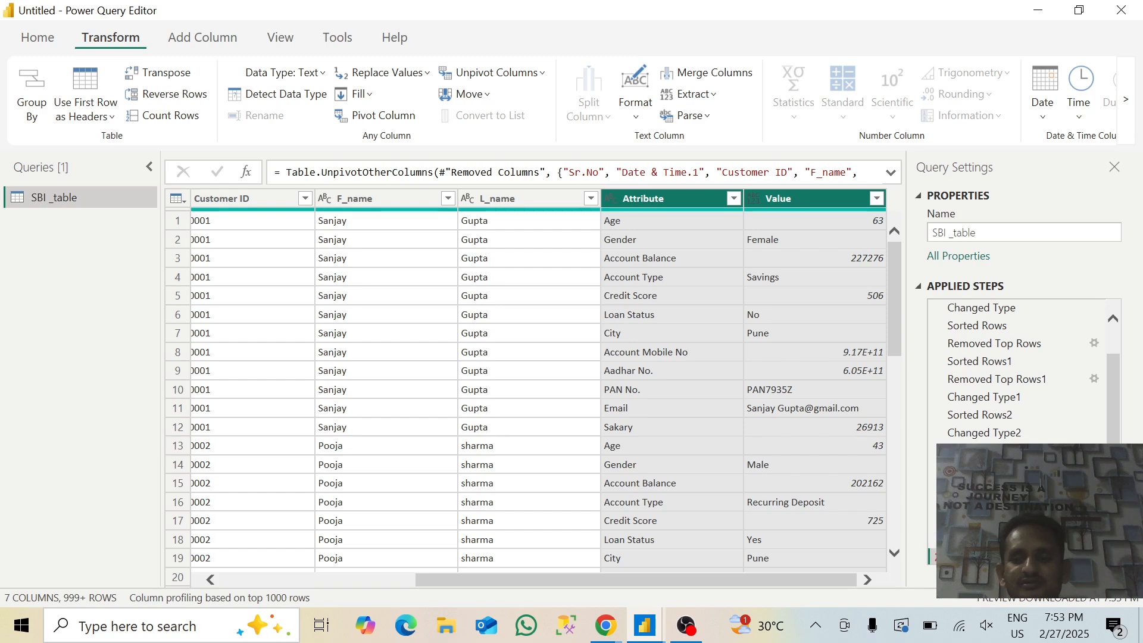
{"action": "left_click", "coordinate": [934, 557]}
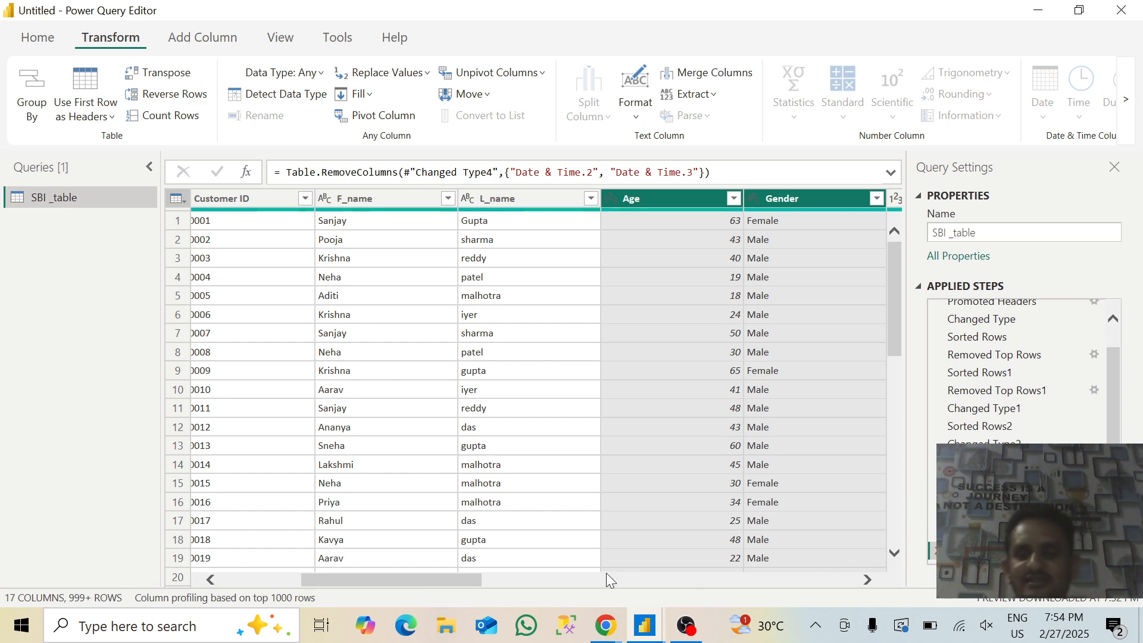
{"action": "left_click_drag", "start_coordinate": [459, 580], "coordinate": [236, 562]}
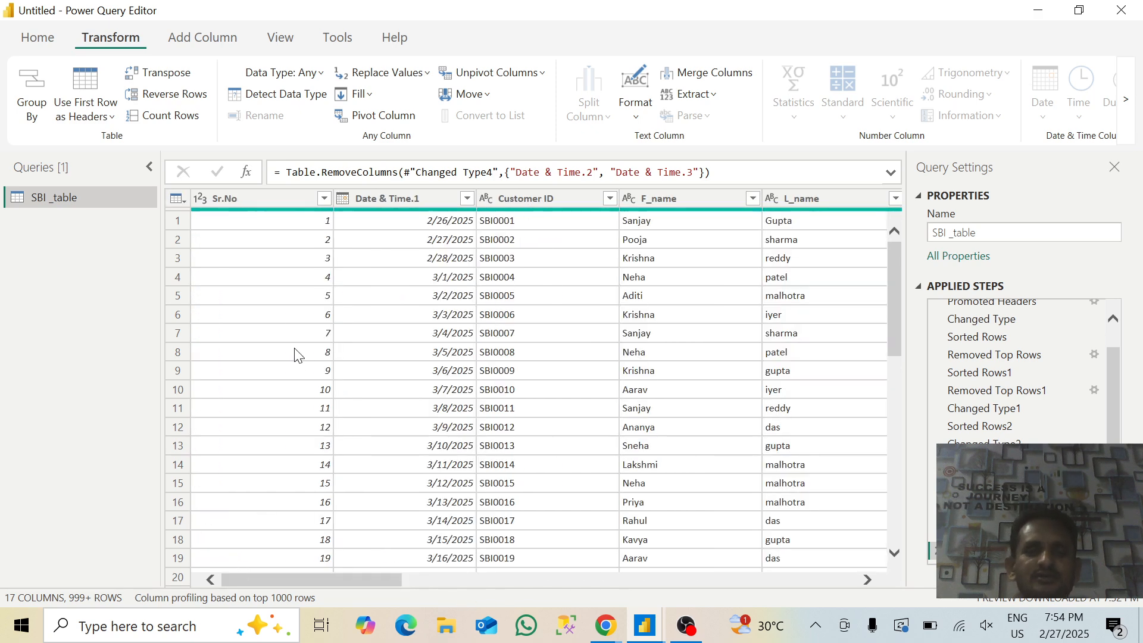
Step: Merge the F_name and L_name columns with a Space separator into a column named Full Name
{"action": "left_click", "coordinate": [262, 340]}
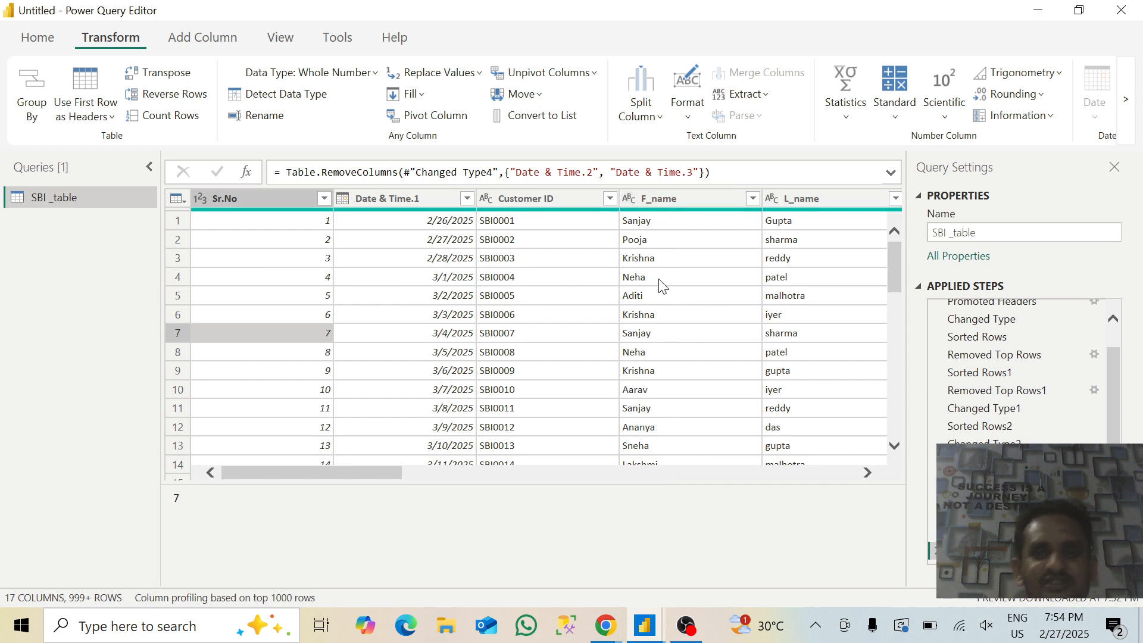
{"action": "left_click", "coordinate": [659, 196]}
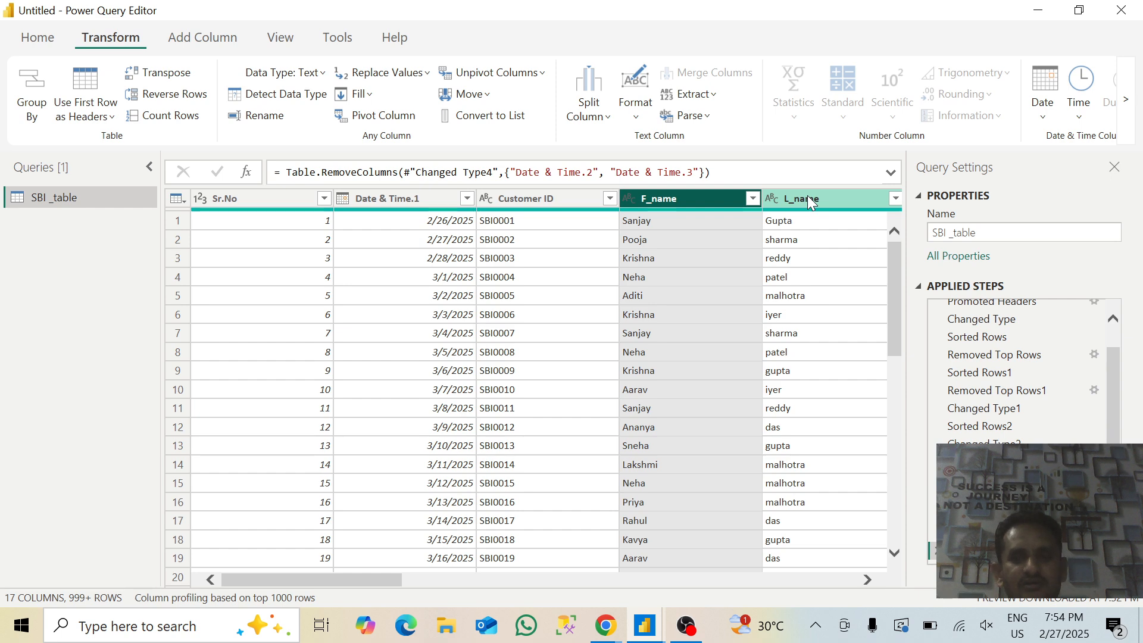
{"action": "left_click", "coordinate": [807, 198], "text": "ctrl"}
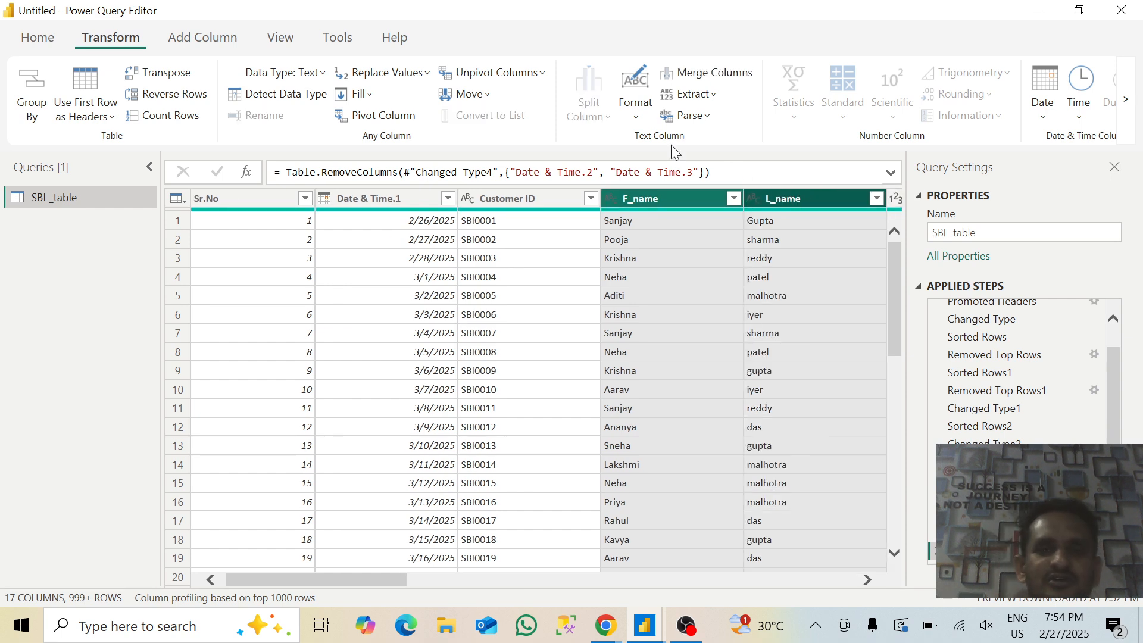
{"action": "left_click", "coordinate": [701, 79]}
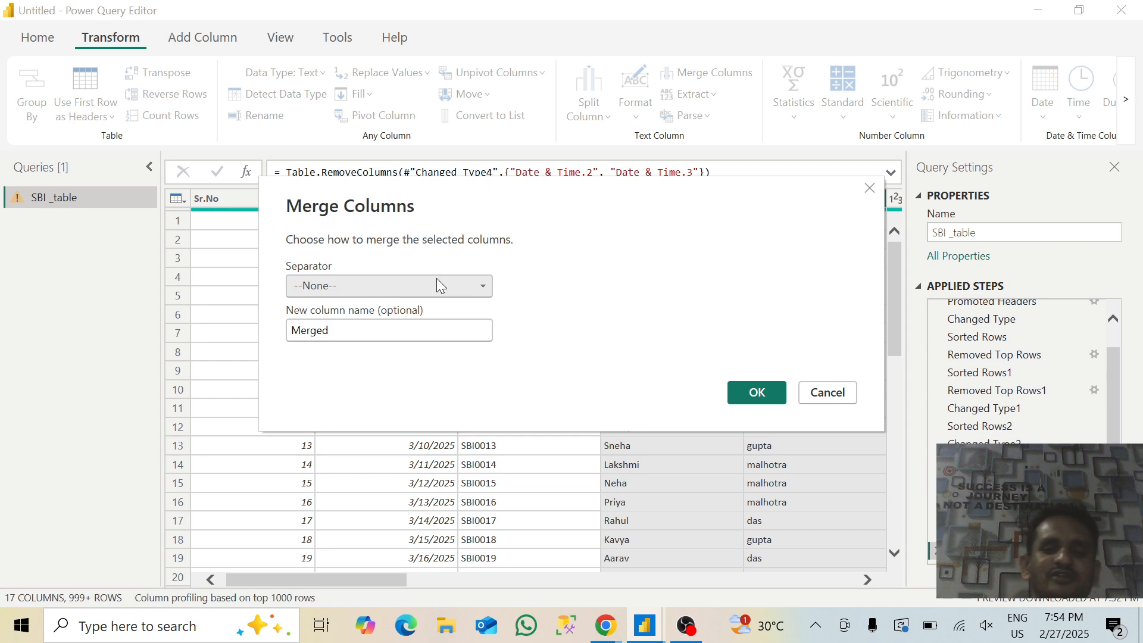
{"action": "left_click", "coordinate": [331, 337]}
{"action": "key", "text": "BackSpace"}
{"action": "key", "text": "BackSpace"}
{"action": "key", "text": "BackSpace"}
{"action": "key", "text": "BackSpace"}
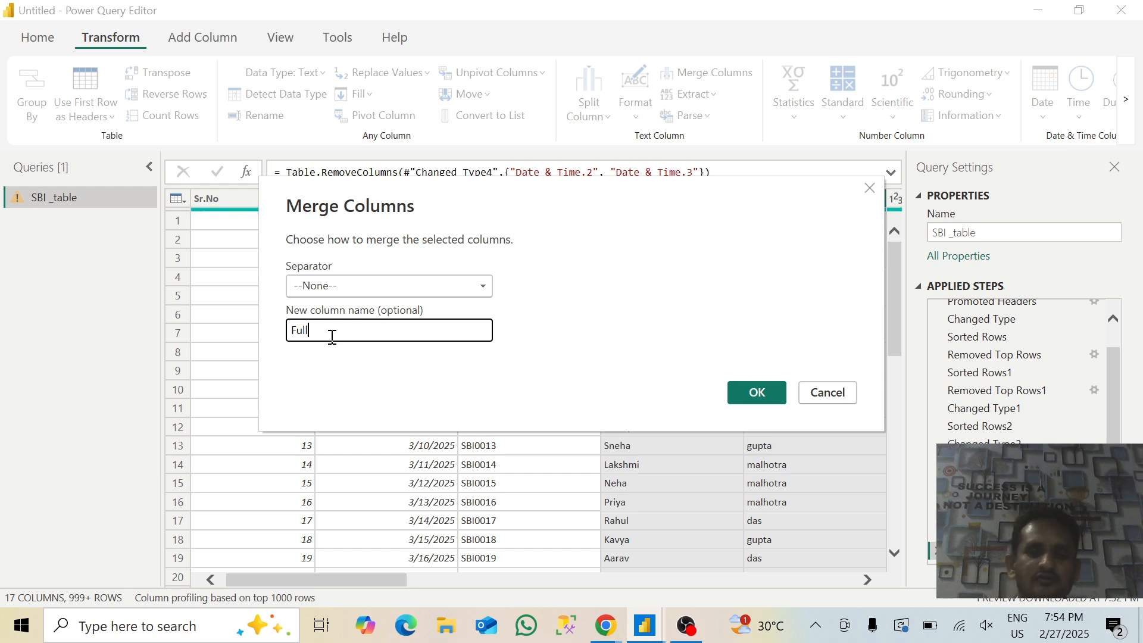
{"action": "type", "text": "Name"}
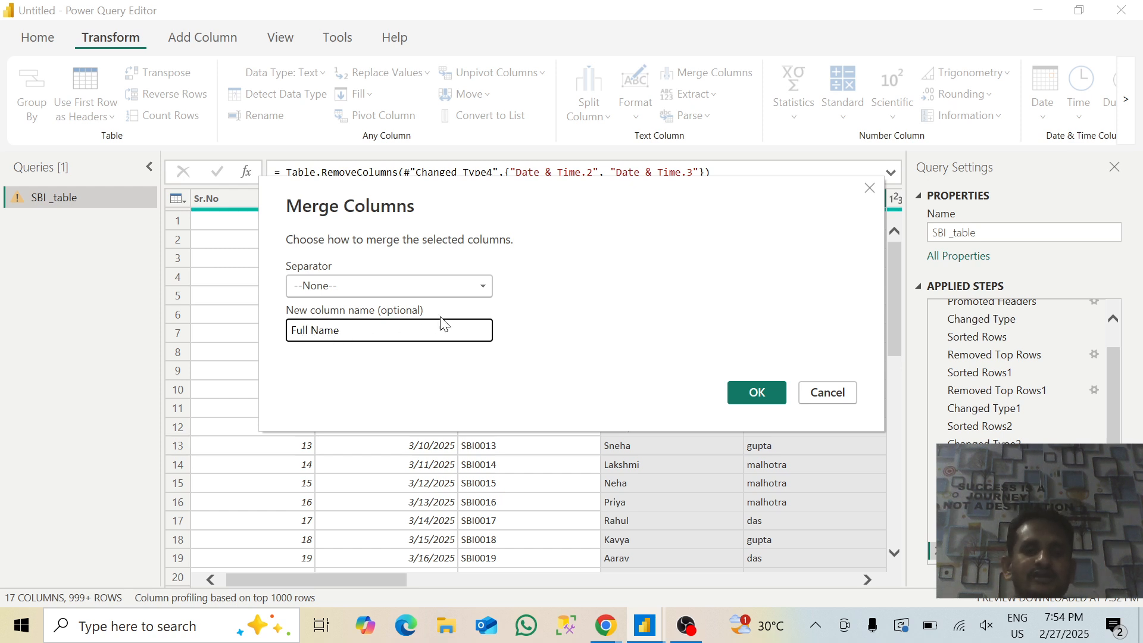
{"action": "left_click", "coordinate": [483, 285]}
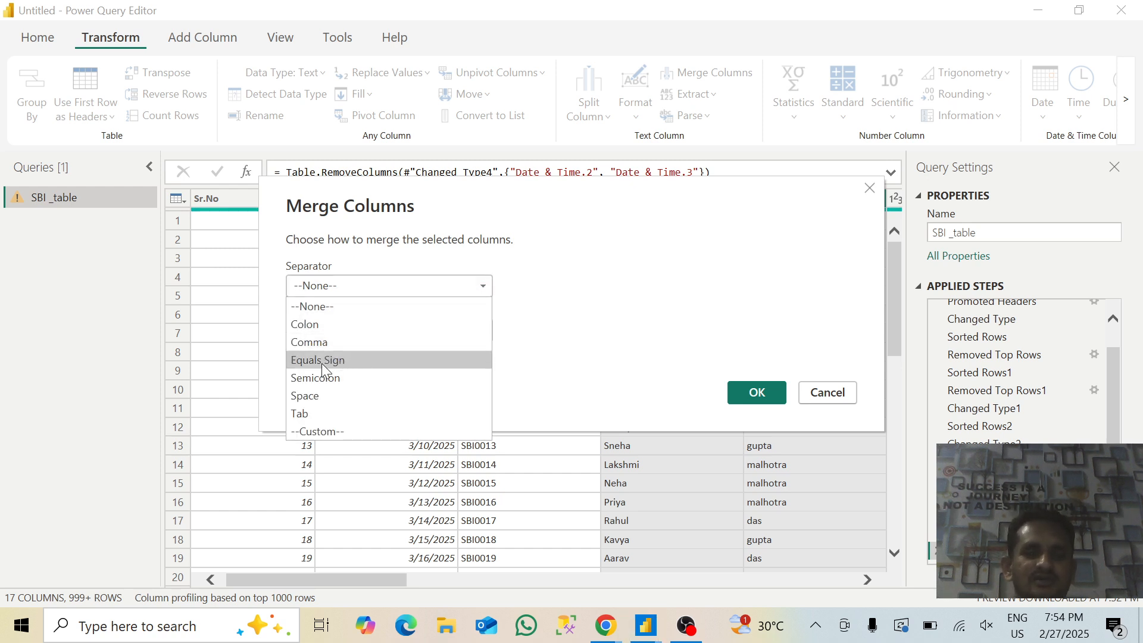
{"action": "left_click", "coordinate": [313, 394]}
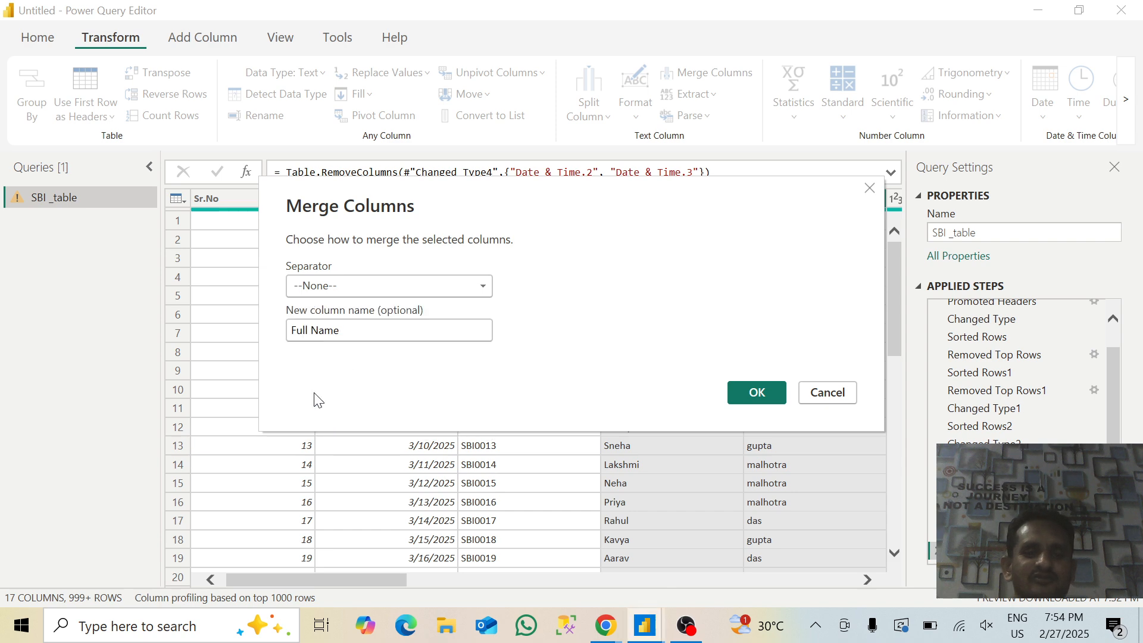
{"action": "left_click", "coordinate": [736, 390]}
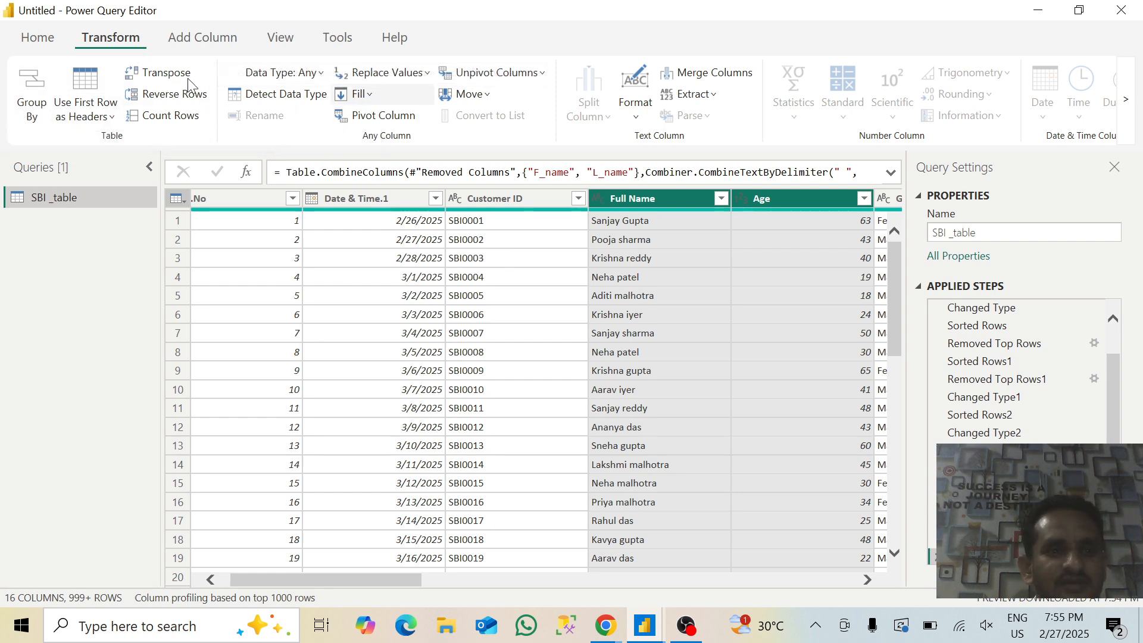
Step: Add a column from examples based on all columns, using sbi as the first-row sample value
{"action": "left_click", "coordinate": [202, 38]}
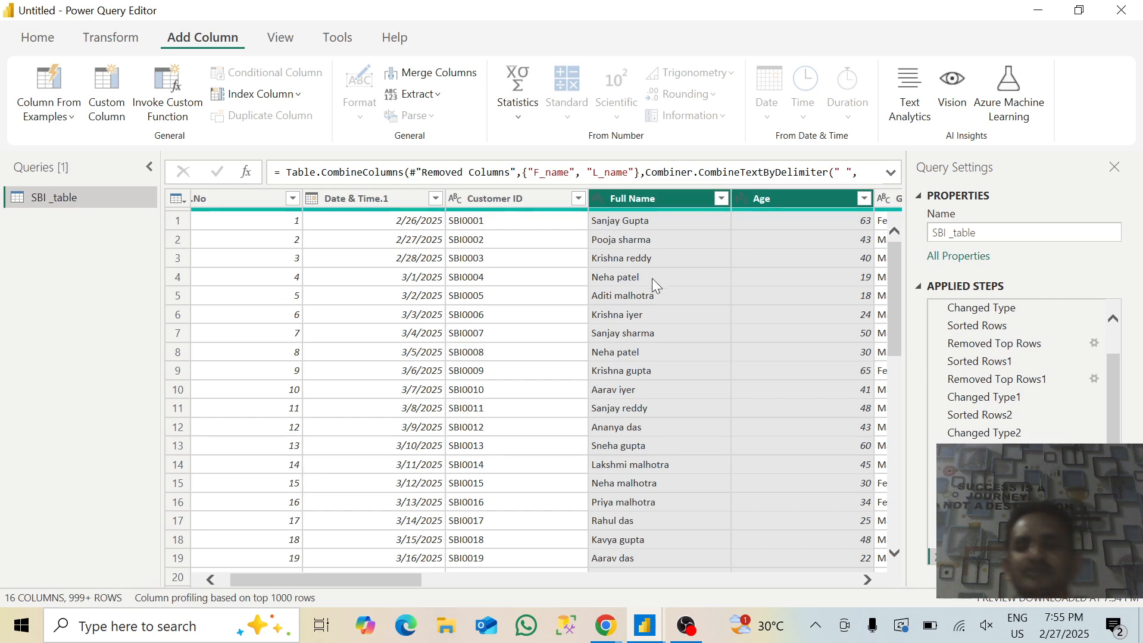
{"action": "left_click", "coordinate": [662, 199]}
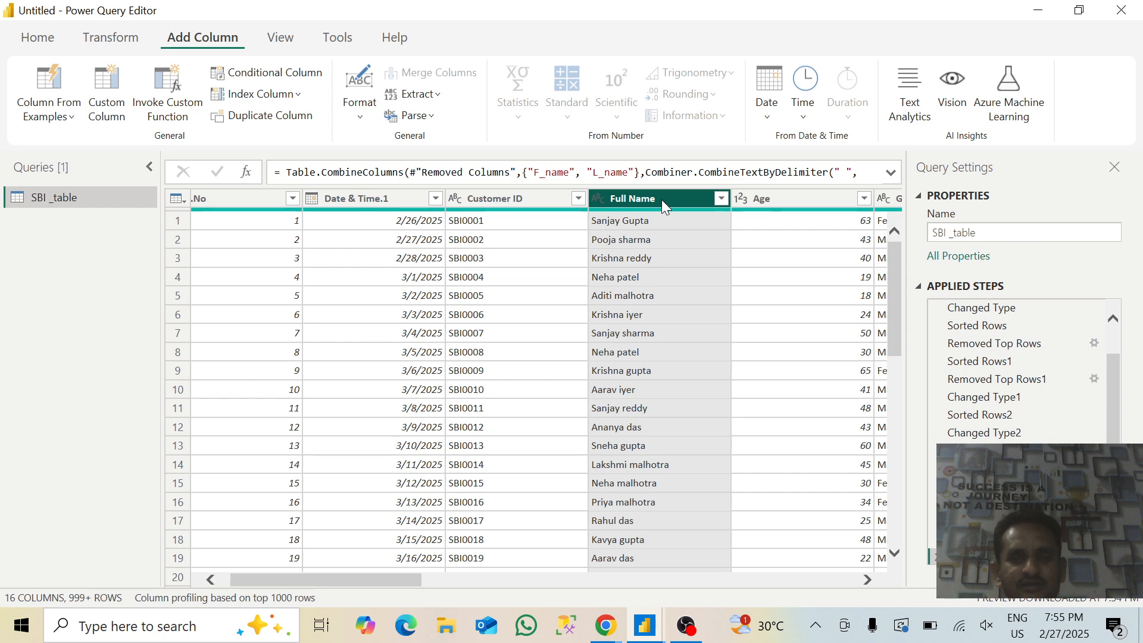
{"action": "left_click_drag", "start_coordinate": [390, 576], "coordinate": [277, 573]}
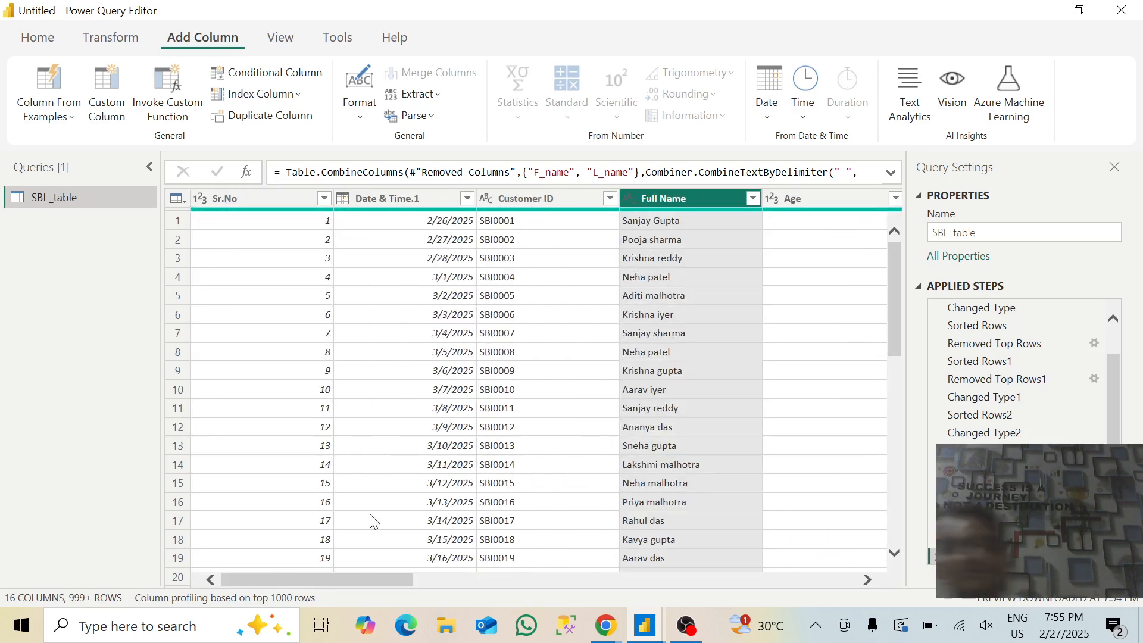
{"action": "left_click", "coordinate": [278, 199]}
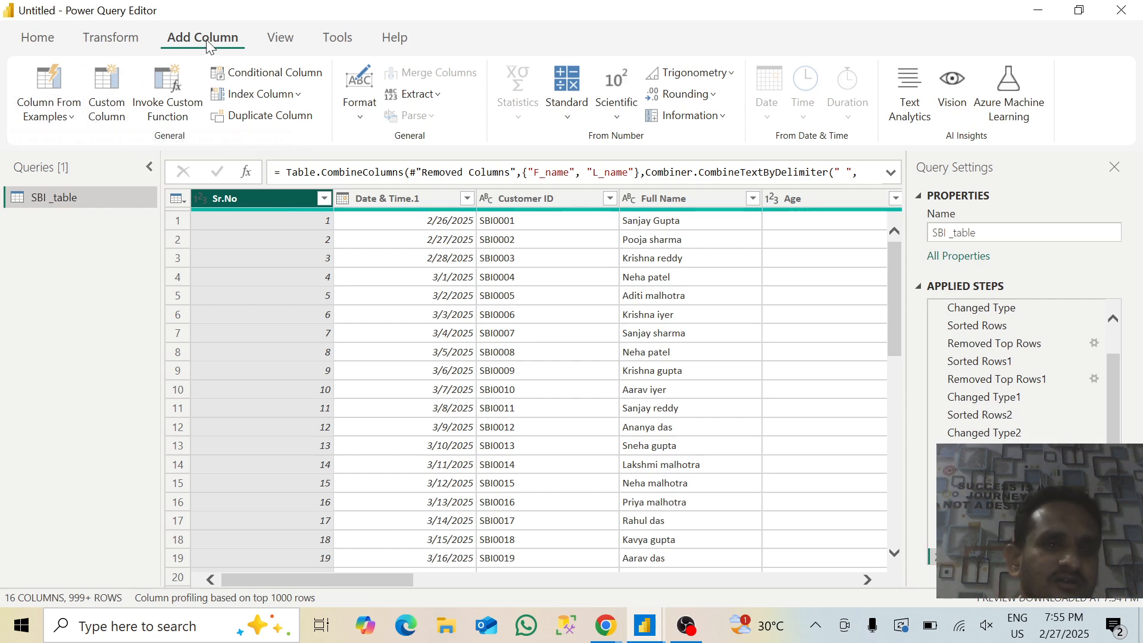
{"action": "left_click", "coordinate": [61, 117]}
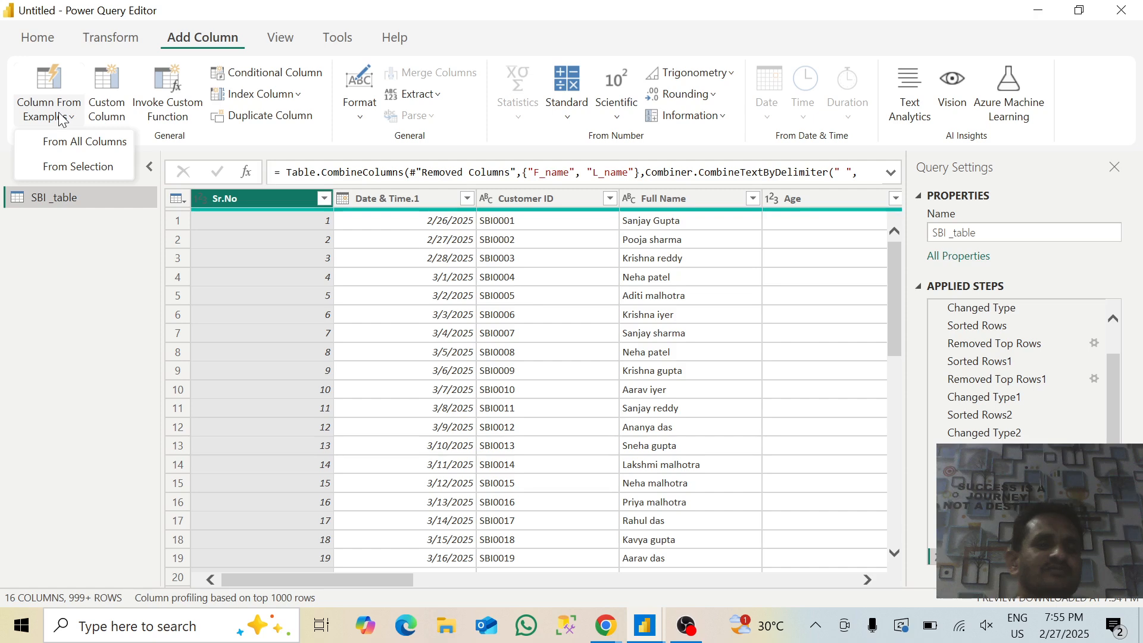
{"action": "left_click", "coordinate": [86, 142]}
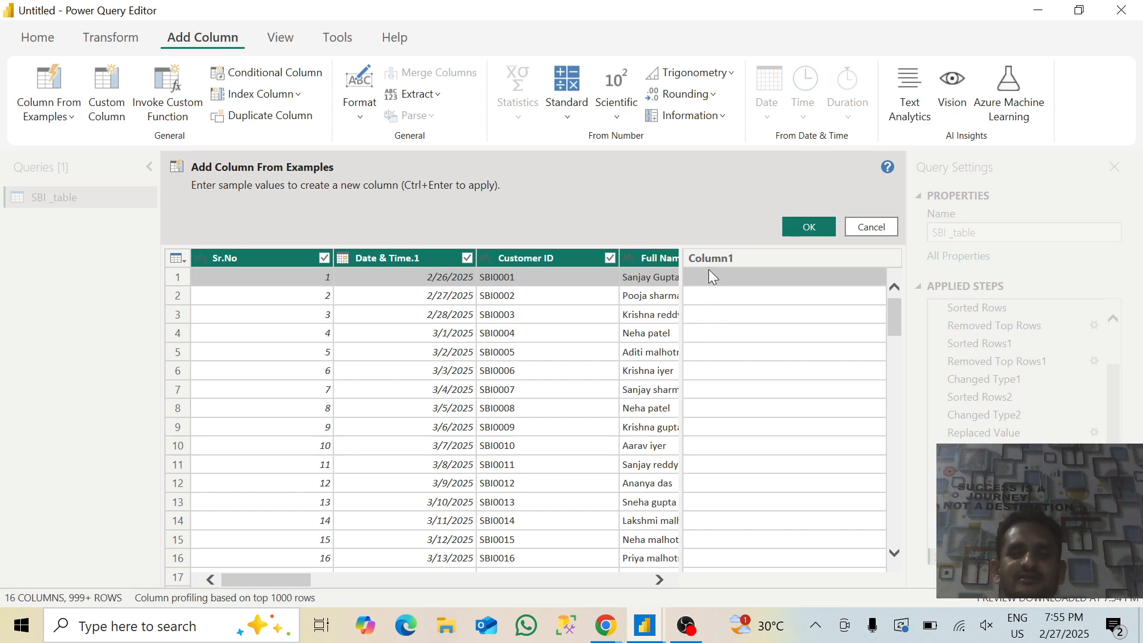
{"action": "type", "text": "s"}
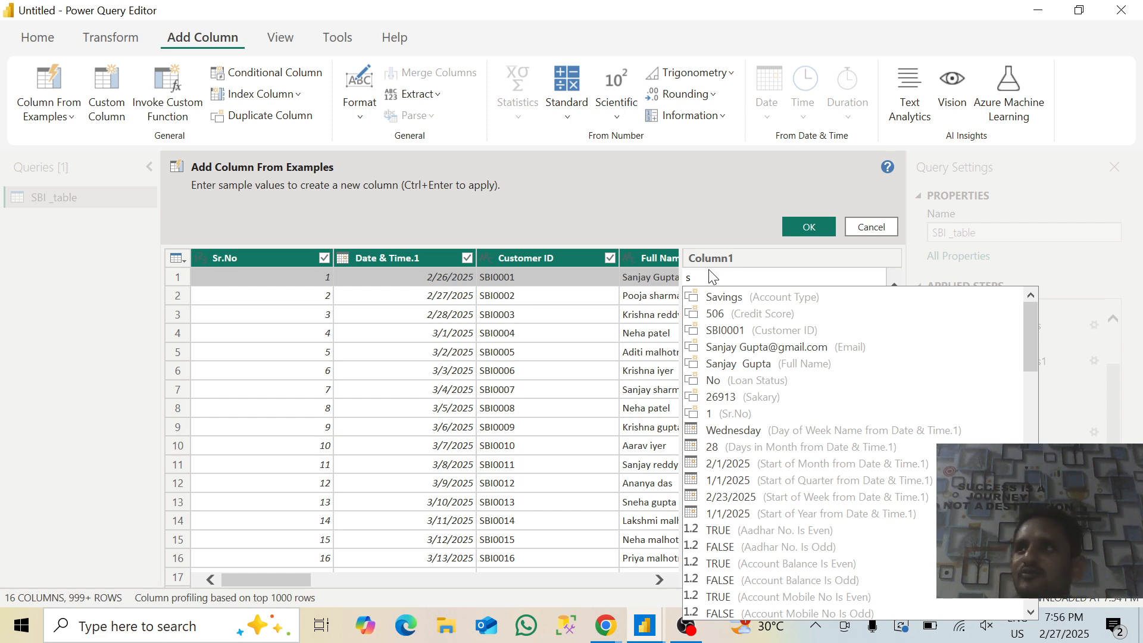
{"action": "type", "text": "bi"}
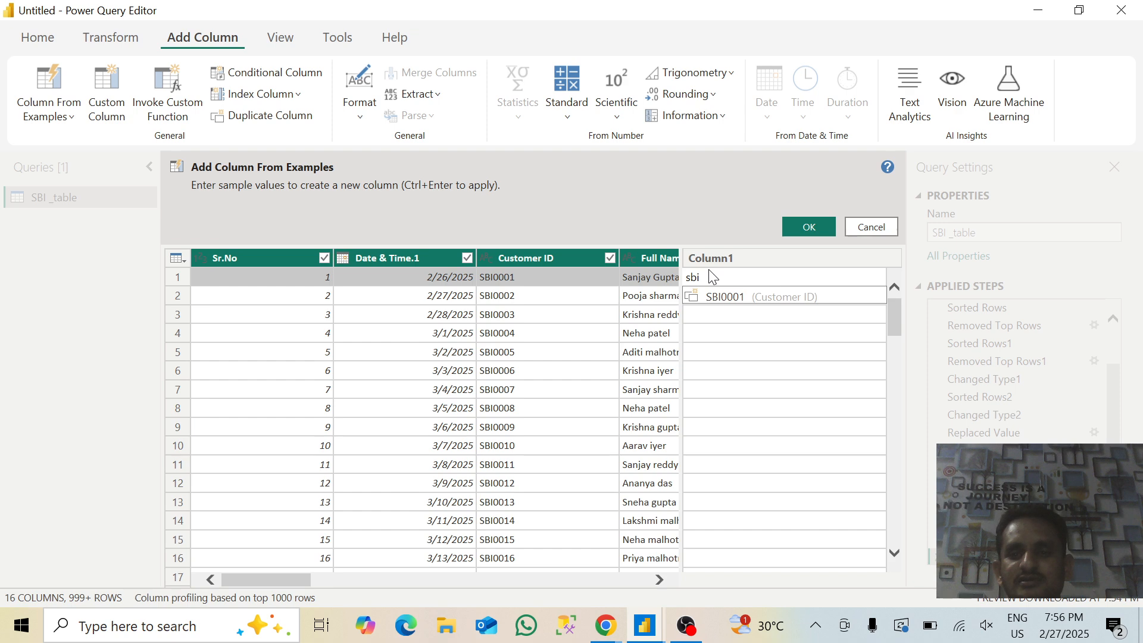
{"action": "left_click", "coordinate": [696, 319]}
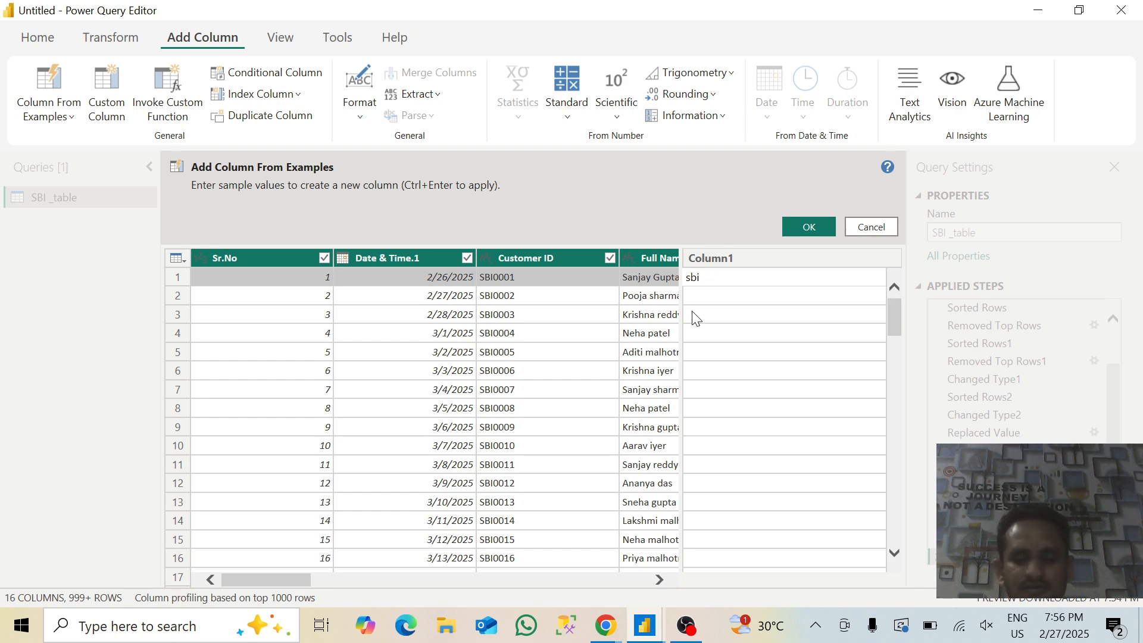
{"action": "key", "text": "Down"}
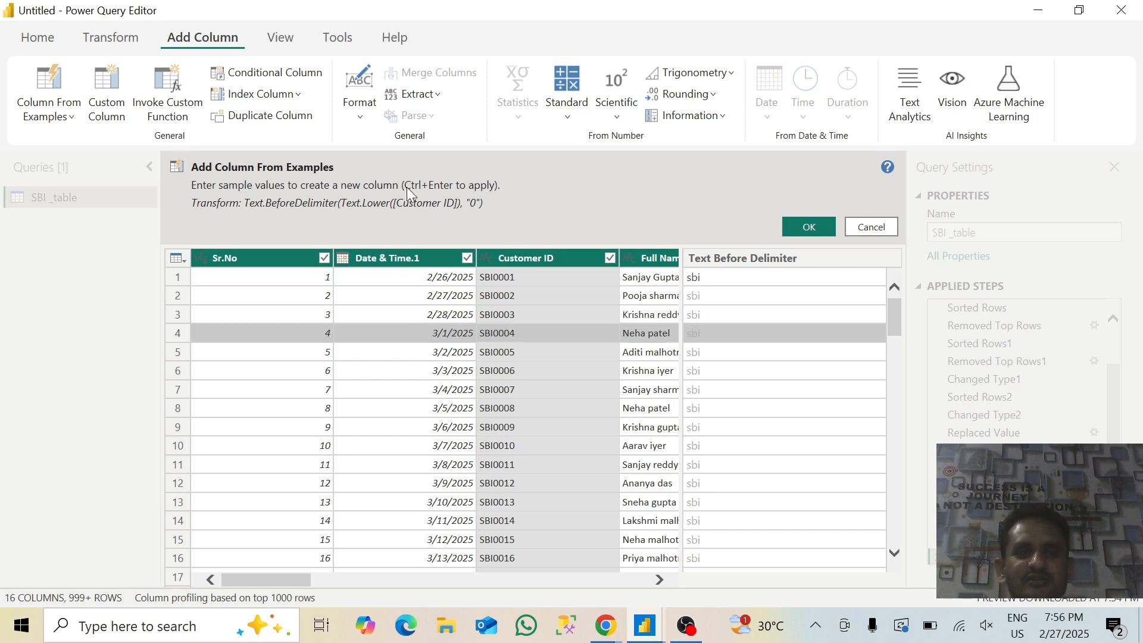
{"action": "left_click", "coordinate": [812, 219]}
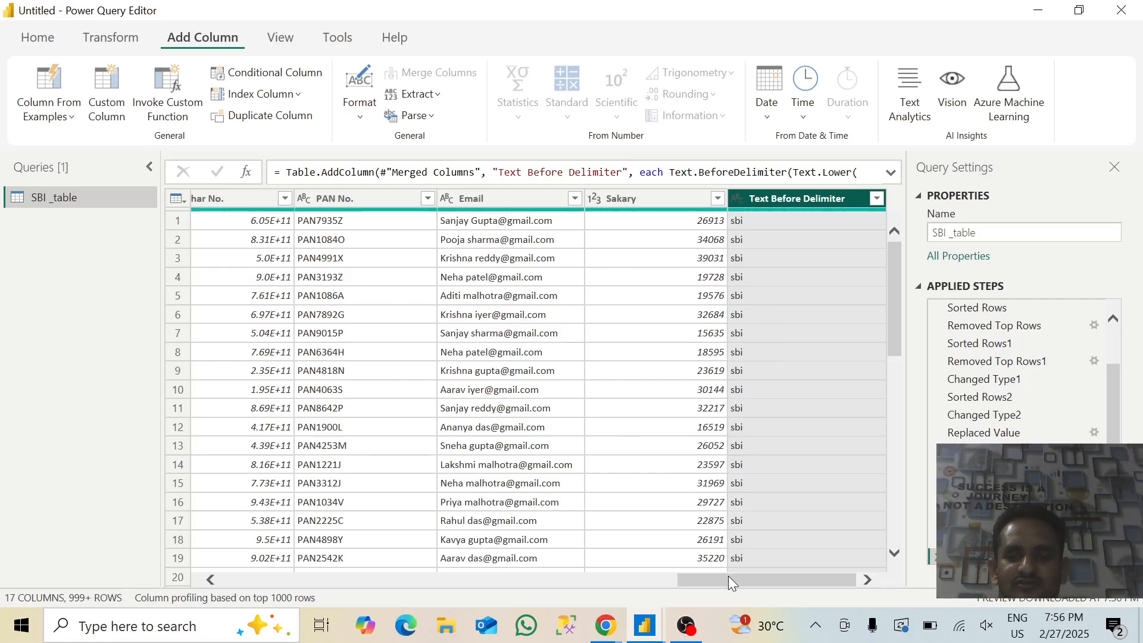
Step: Start a column from examples based only on Customer ID, trying the digits after SBI as the first-row sample
{"action": "left_click_drag", "start_coordinate": [729, 577], "coordinate": [207, 546]}
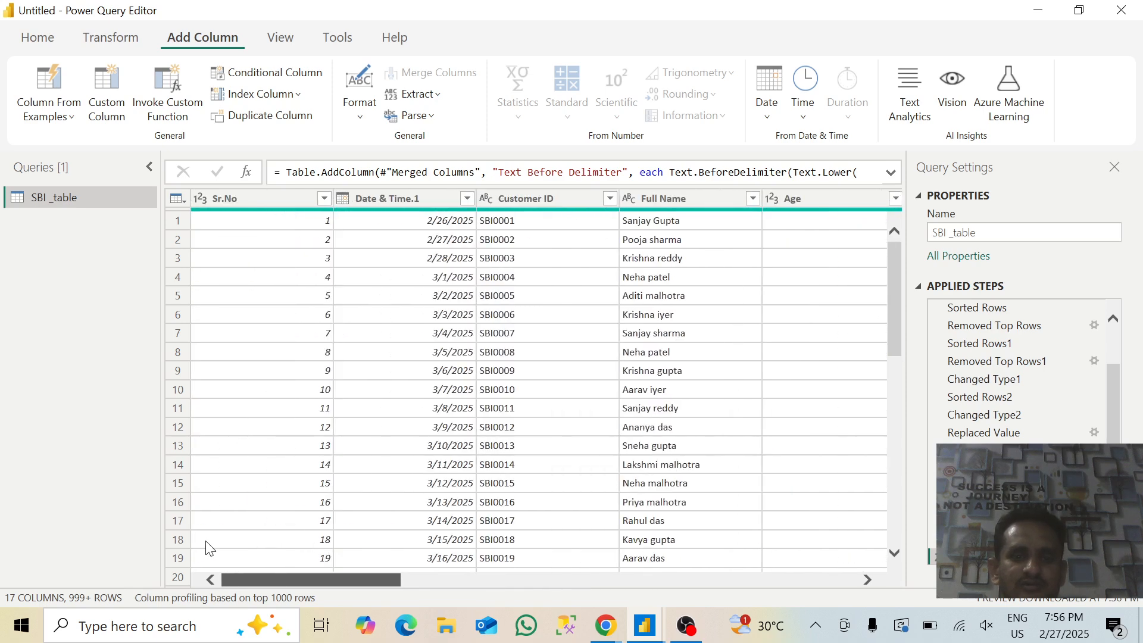
{"action": "left_click", "coordinate": [537, 199]}
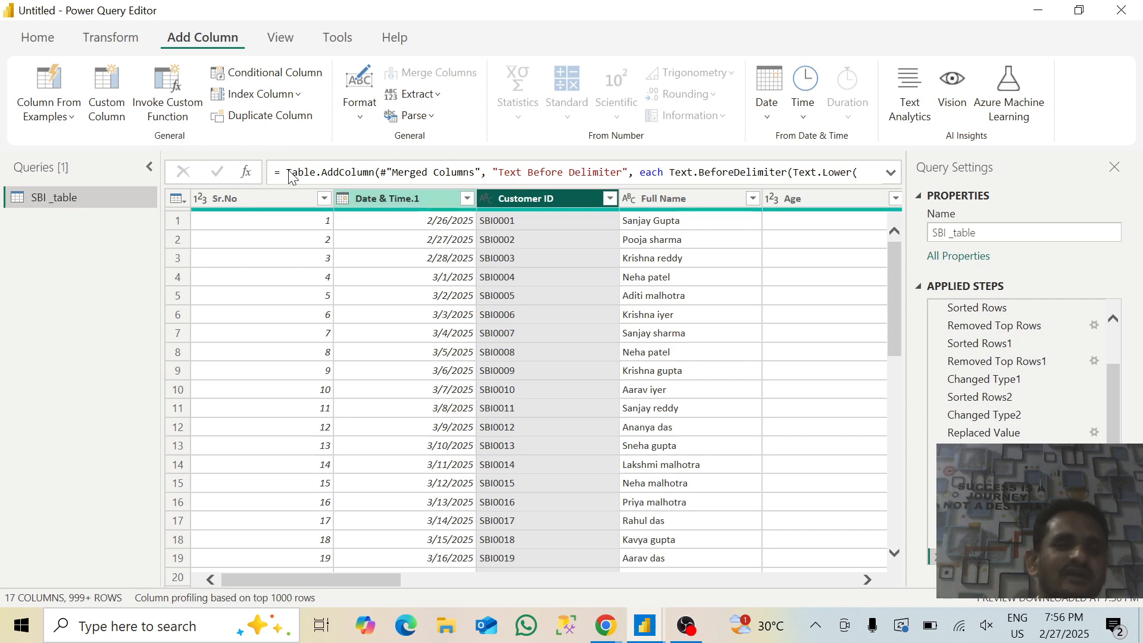
{"action": "left_click", "coordinate": [50, 118]}
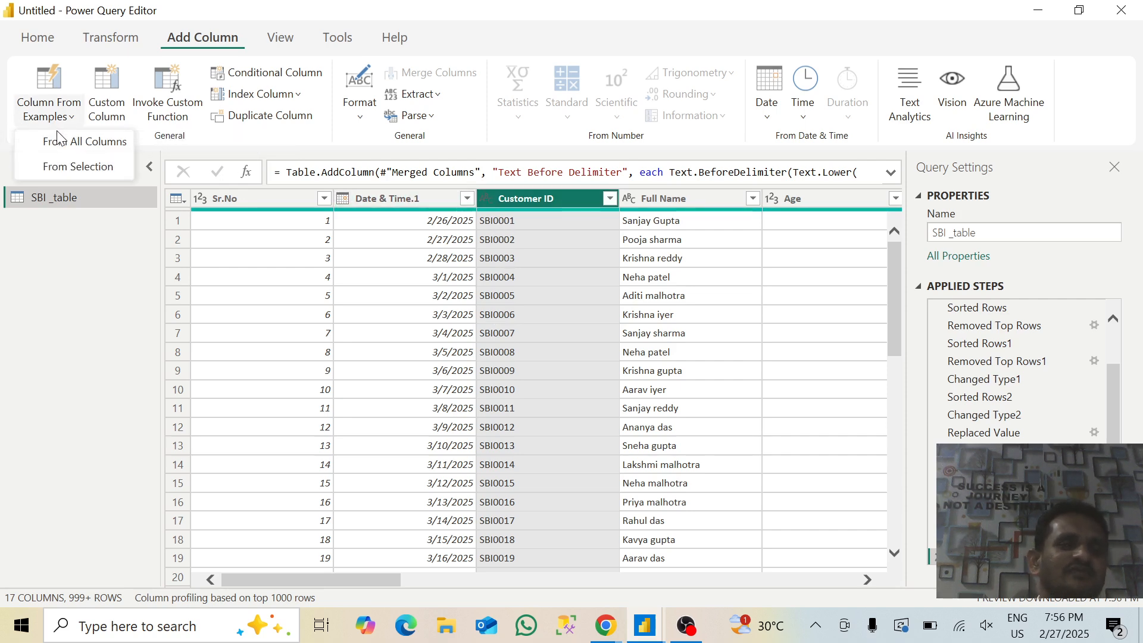
{"action": "left_click", "coordinate": [82, 168]}
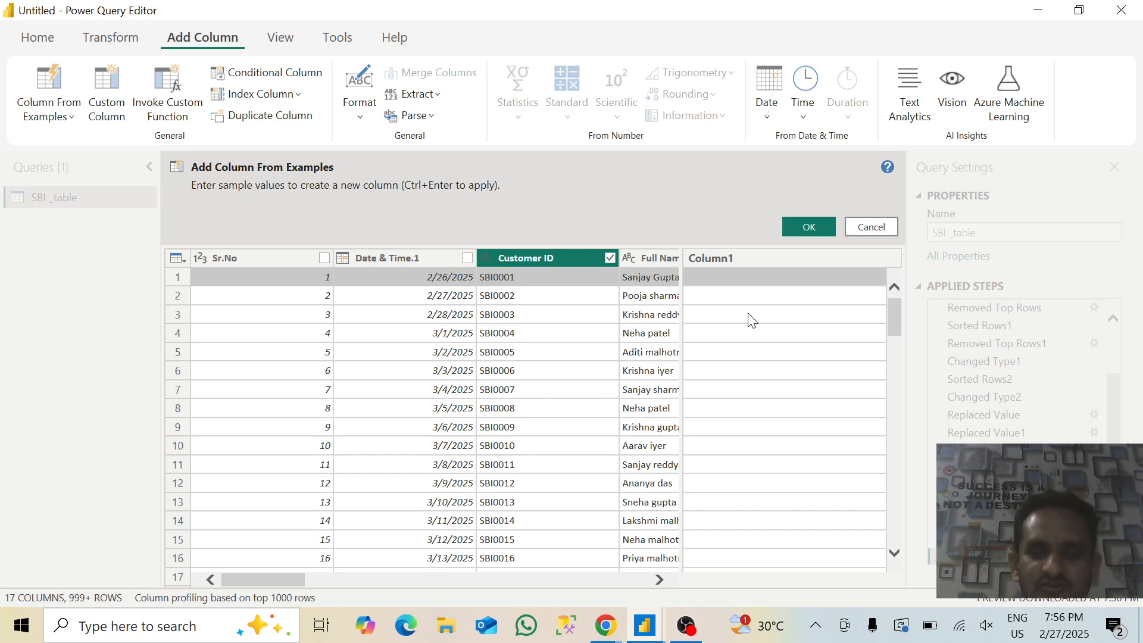
{"action": "type", "text": "0001"}
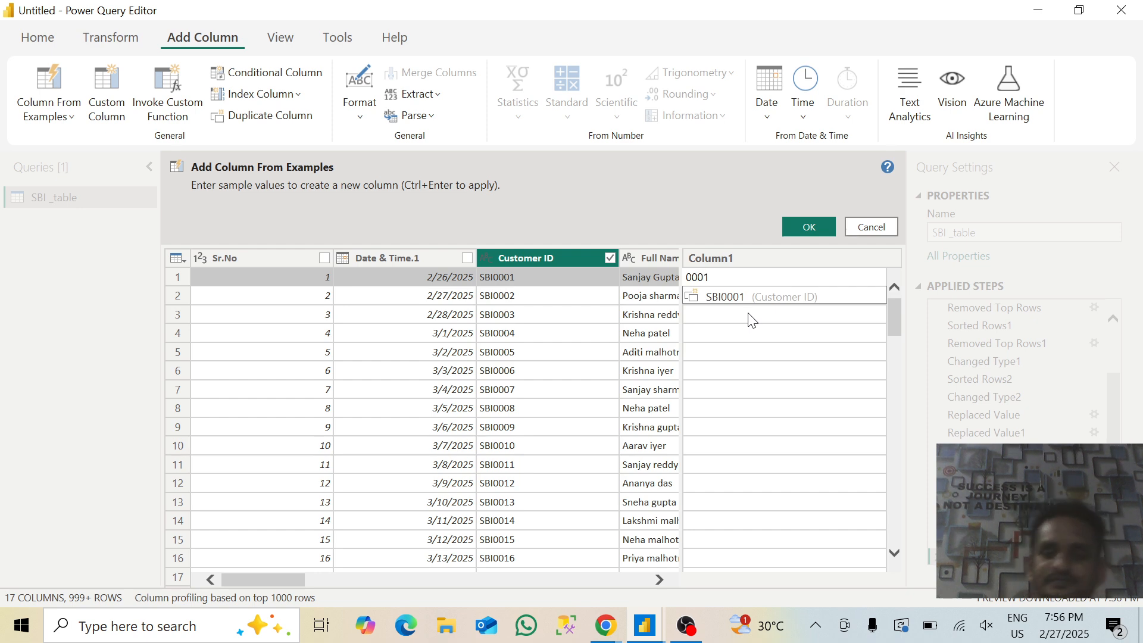
{"action": "key", "text": "Down"}
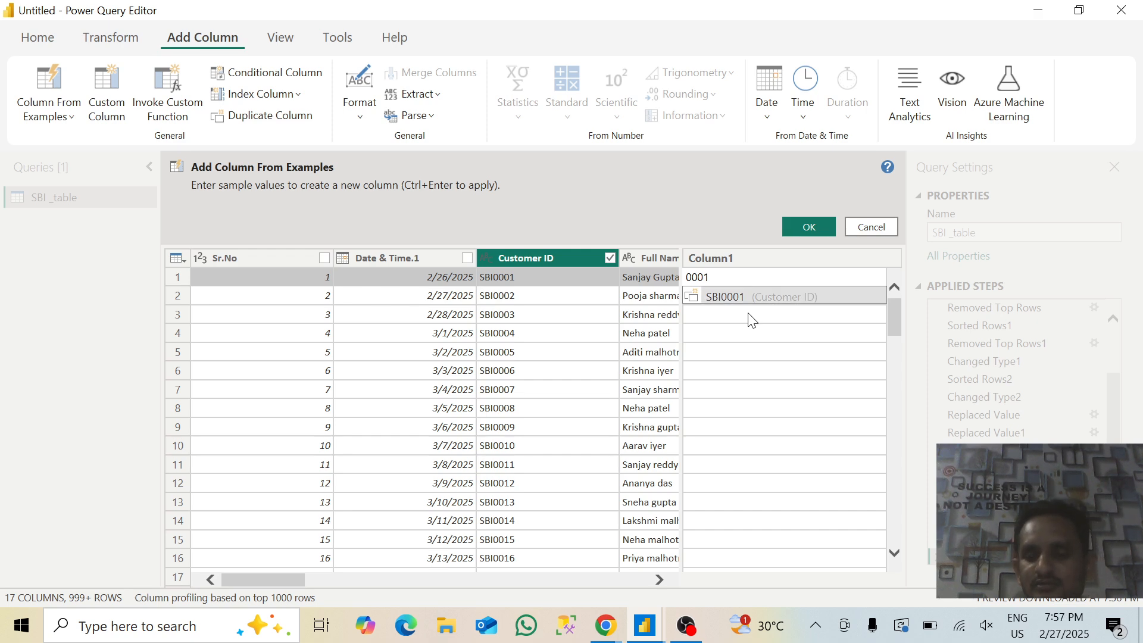
{"action": "key", "text": "Return"}
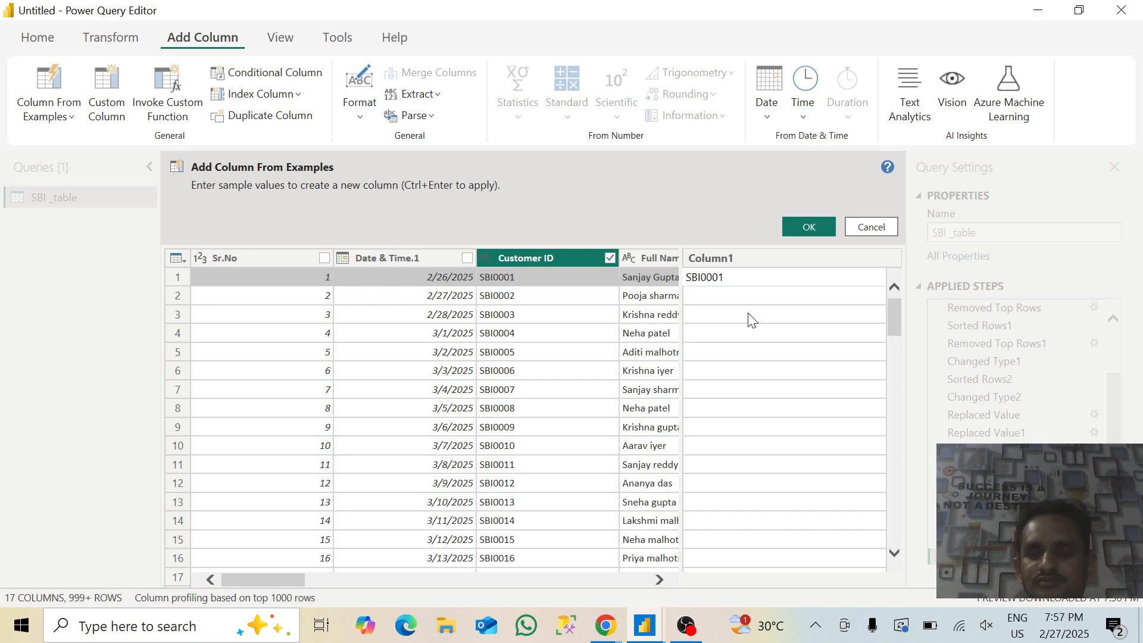
Step: Re-enter only the digits of the first Customer ID as the sample value and add the resulting column
{"action": "key", "text": "BackSpace"}
{"action": "key", "text": "BackSpace"}
{"action": "key", "text": "BackSpace"}
{"action": "key", "text": "BackSpace"}
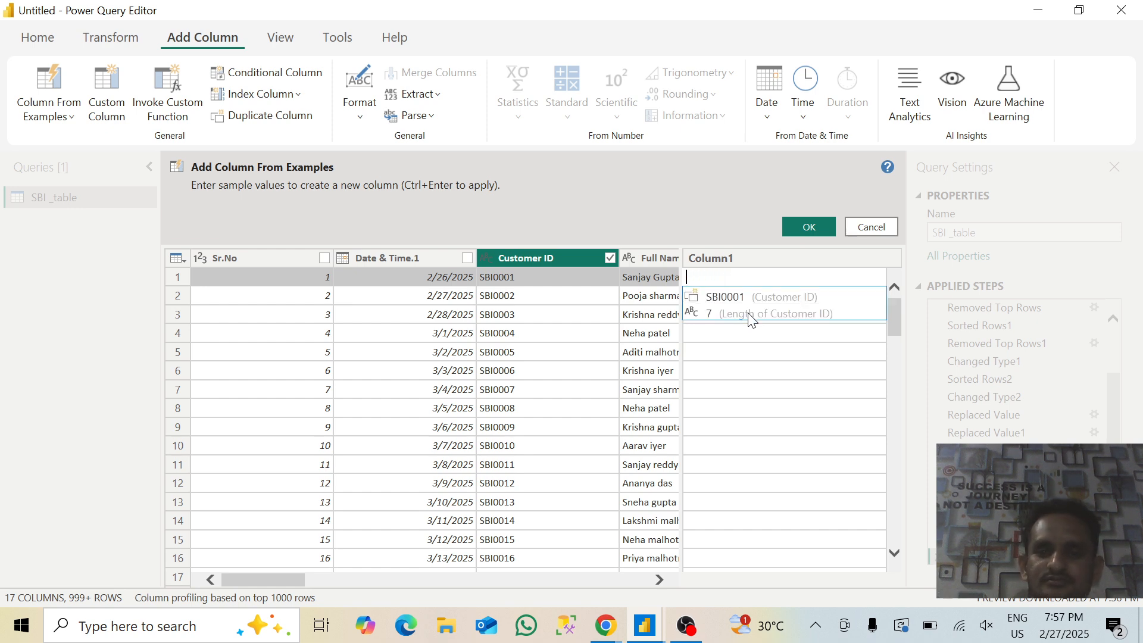
{"action": "type", "text": "000"}
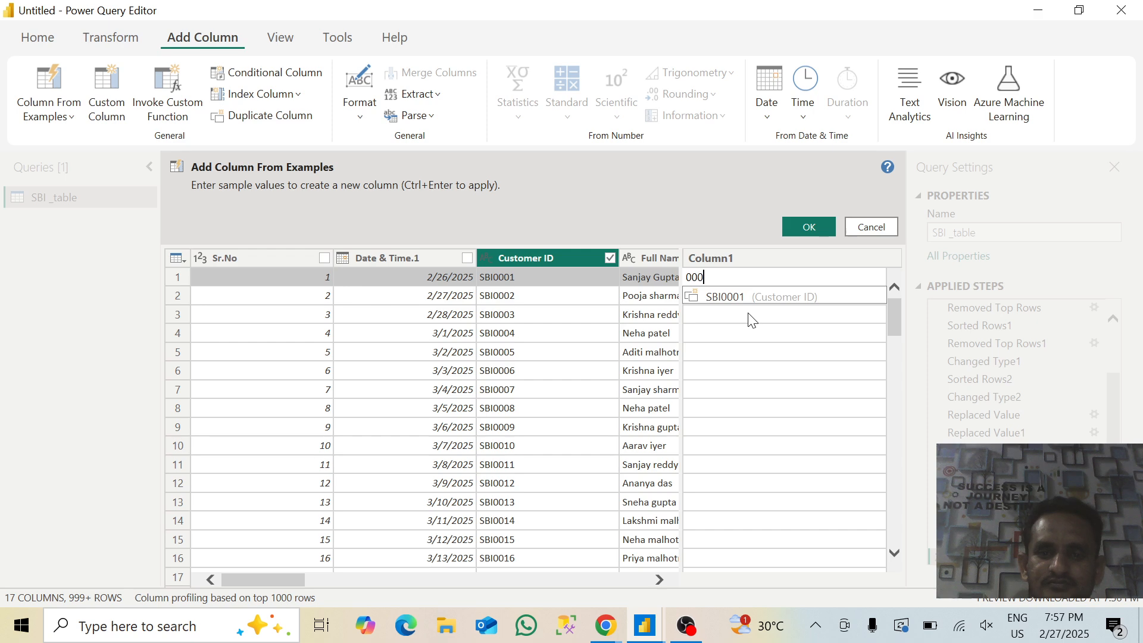
{"action": "type", "text": "0"}
{"action": "key", "text": "BackSpace"}
{"action": "type", "text": "1"}
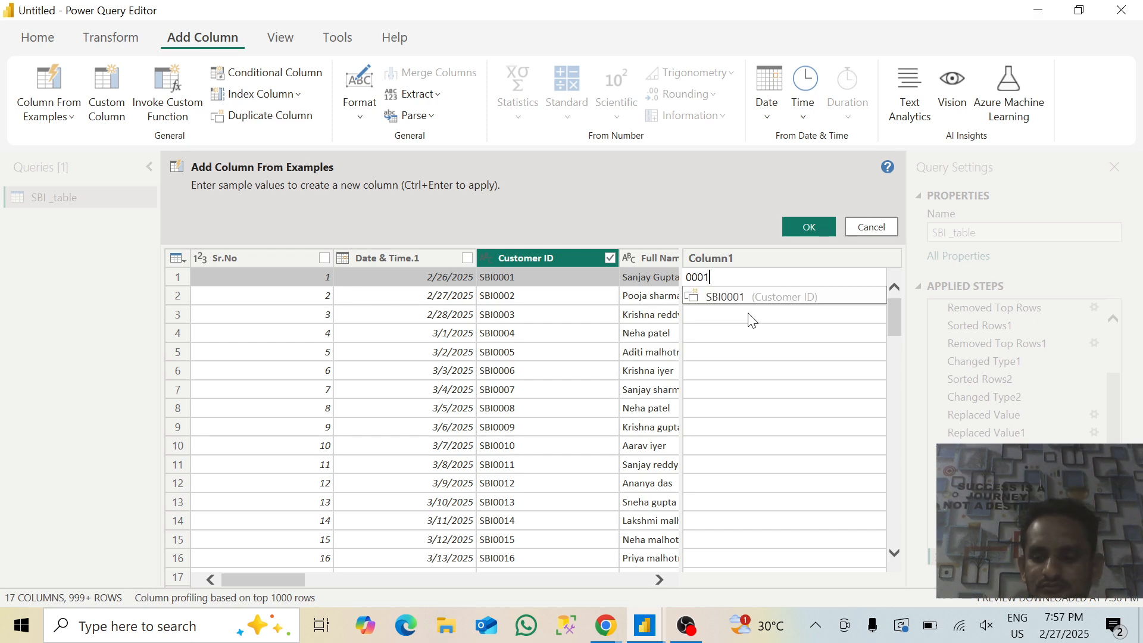
{"action": "key", "text": "Down"}
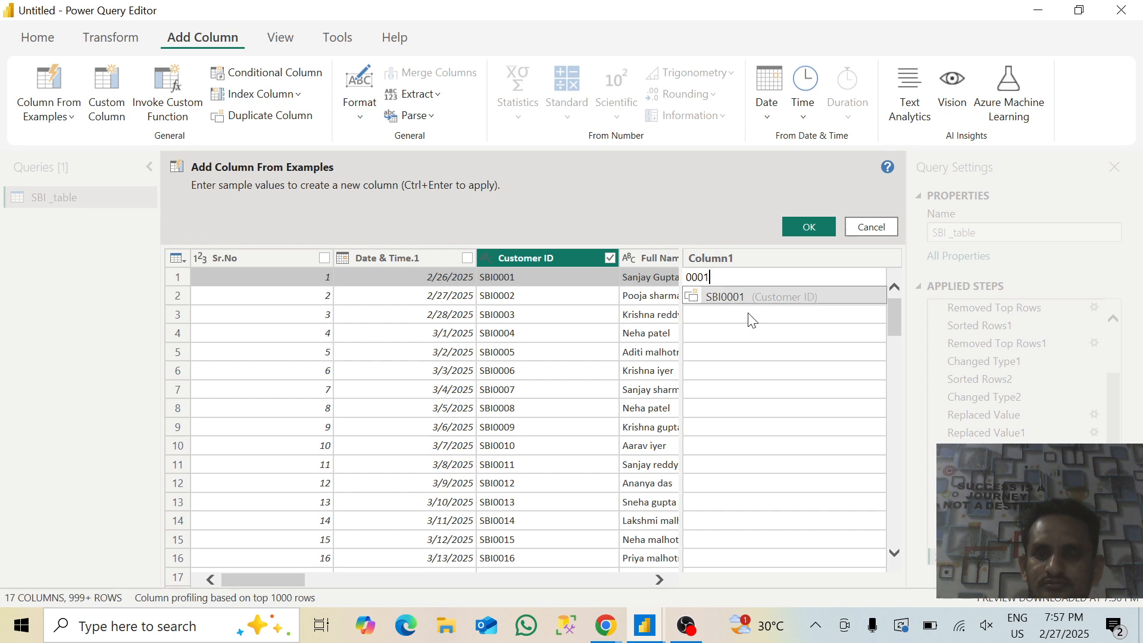
{"action": "key", "text": "Return"}
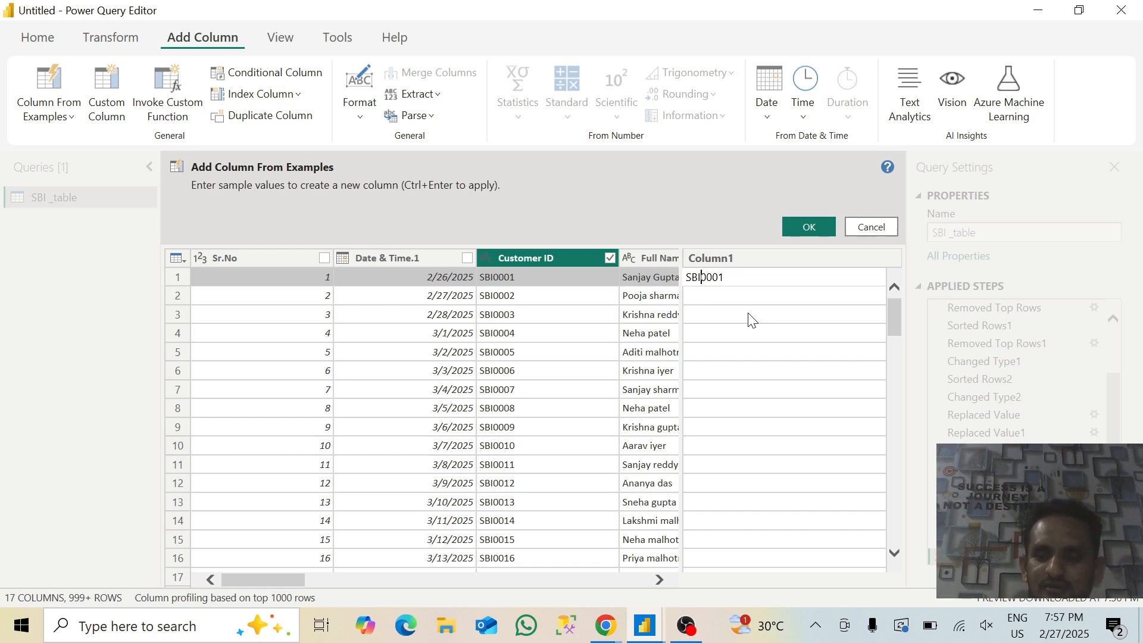
{"action": "key", "text": "BackSpace"}
{"action": "key", "text": "BackSpace"}
{"action": "key", "text": "BackSpace"}
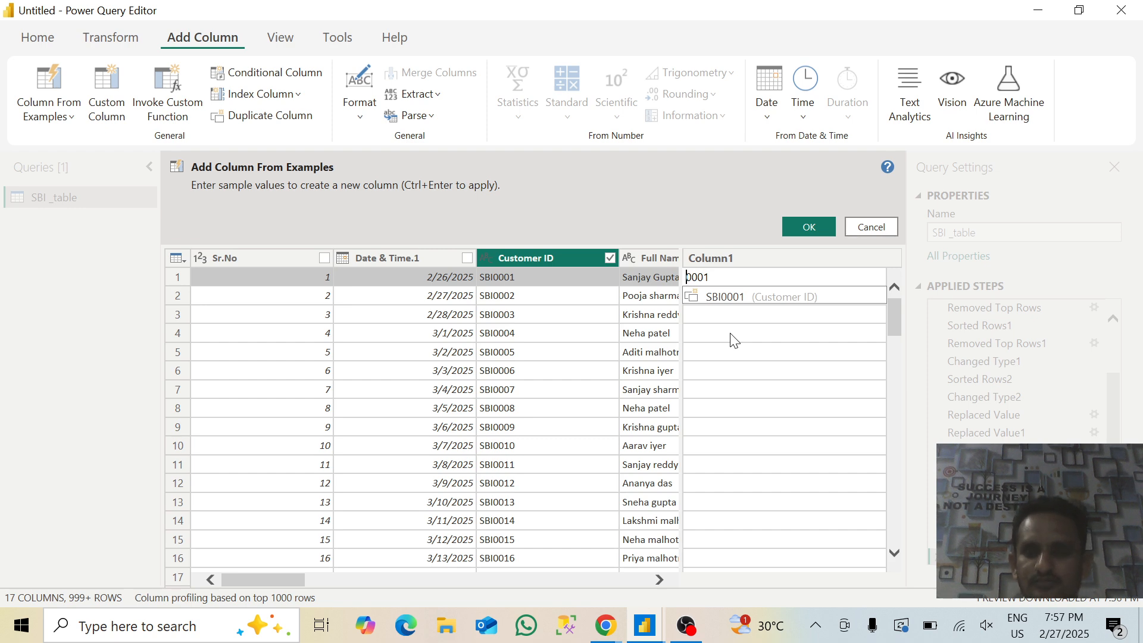
{"action": "left_click", "coordinate": [820, 227]}
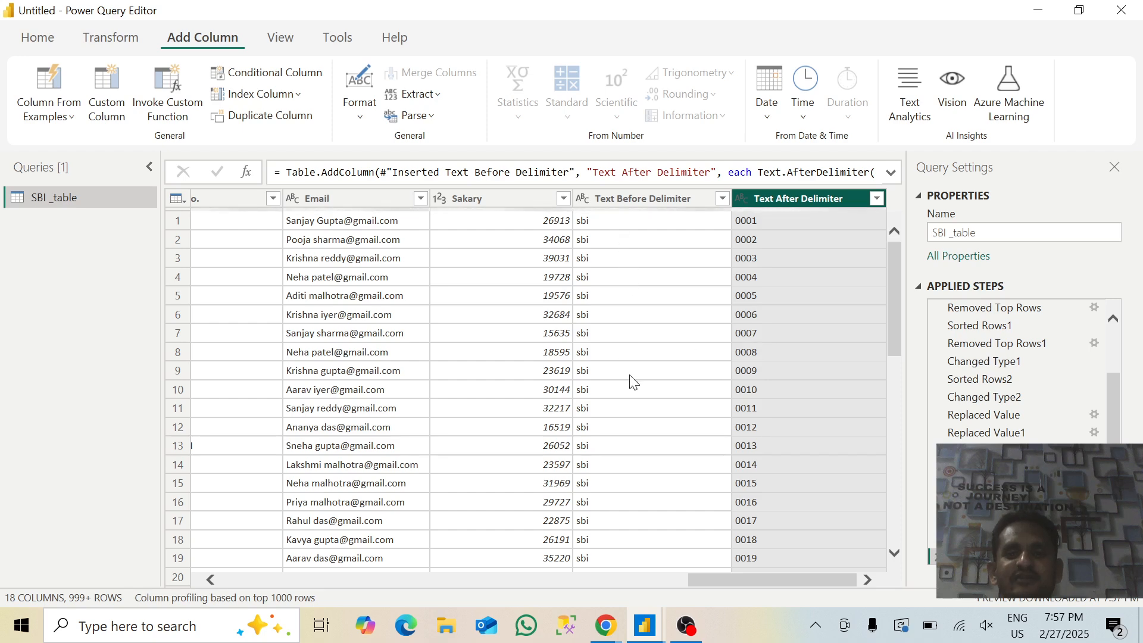
Step: Add an UPPERCASE version of the Text Before Delimiter column
{"action": "left_click", "coordinate": [646, 199]}
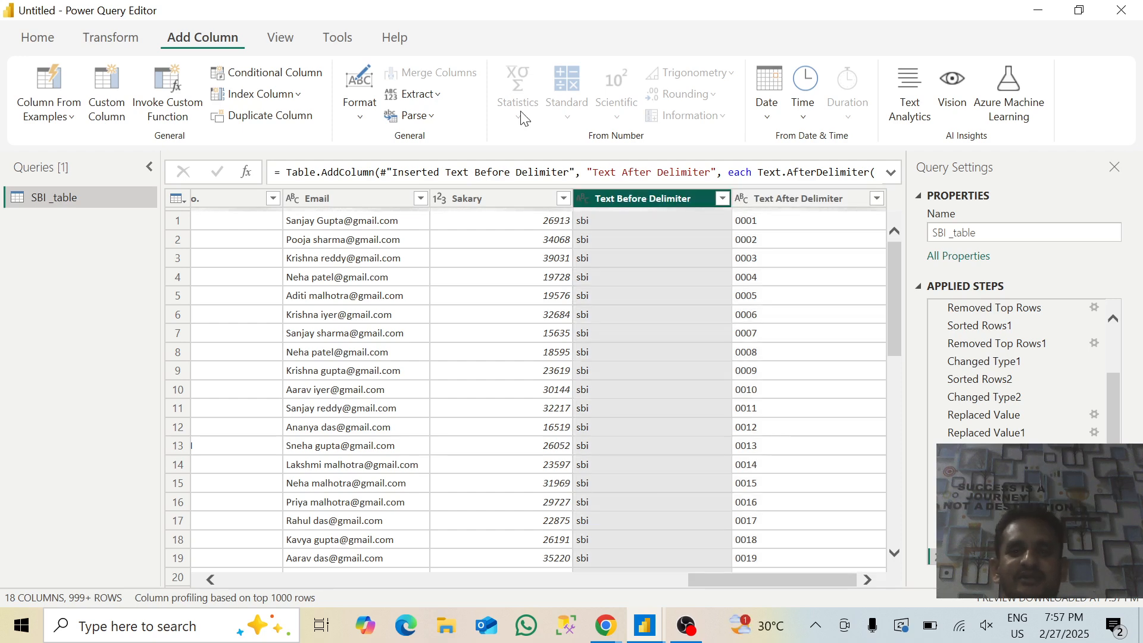
{"action": "left_click", "coordinate": [360, 98]}
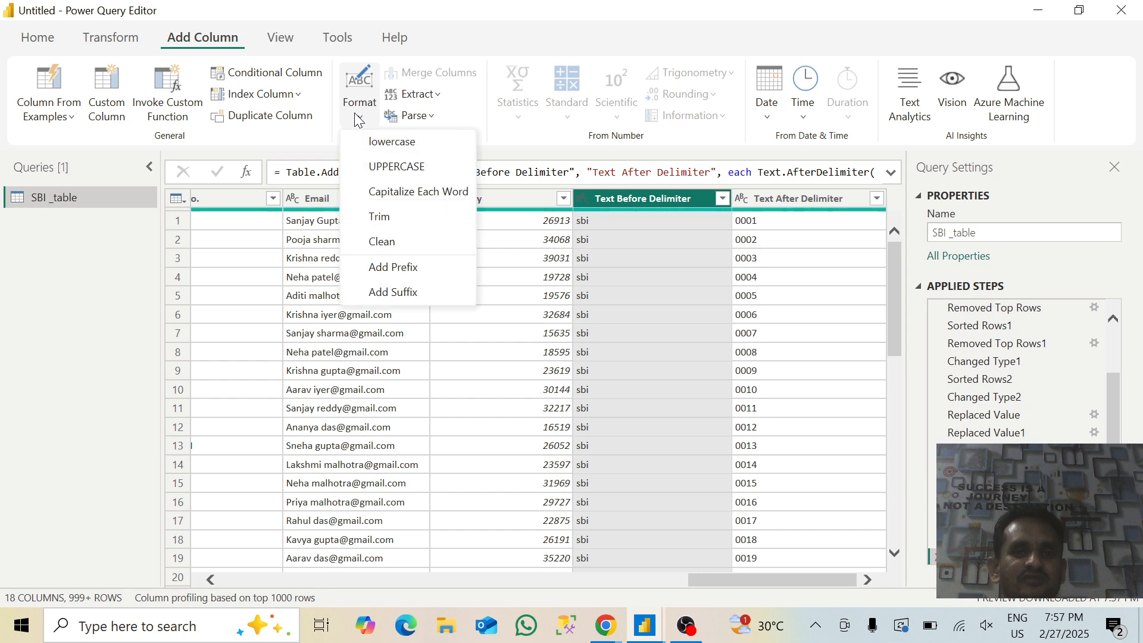
{"action": "left_click", "coordinate": [375, 167]}
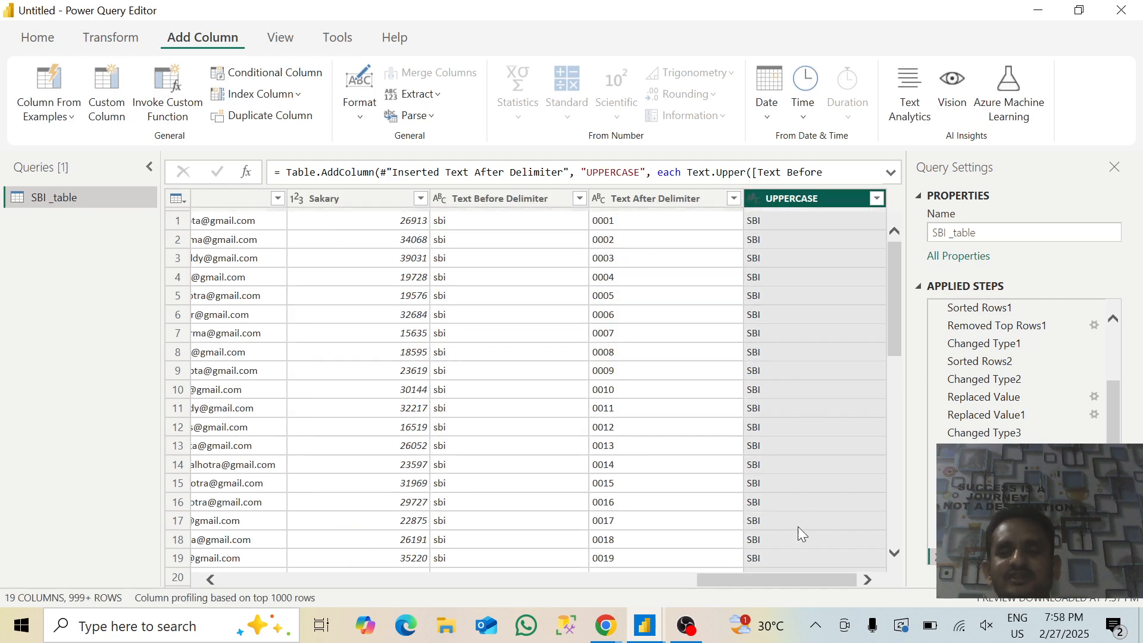
Step: Delete the applied steps that added the UPPERCASE, Text After Delimiter and Text Before Delimiter columns
{"action": "left_click_drag", "start_coordinate": [760, 575], "coordinate": [716, 584]}
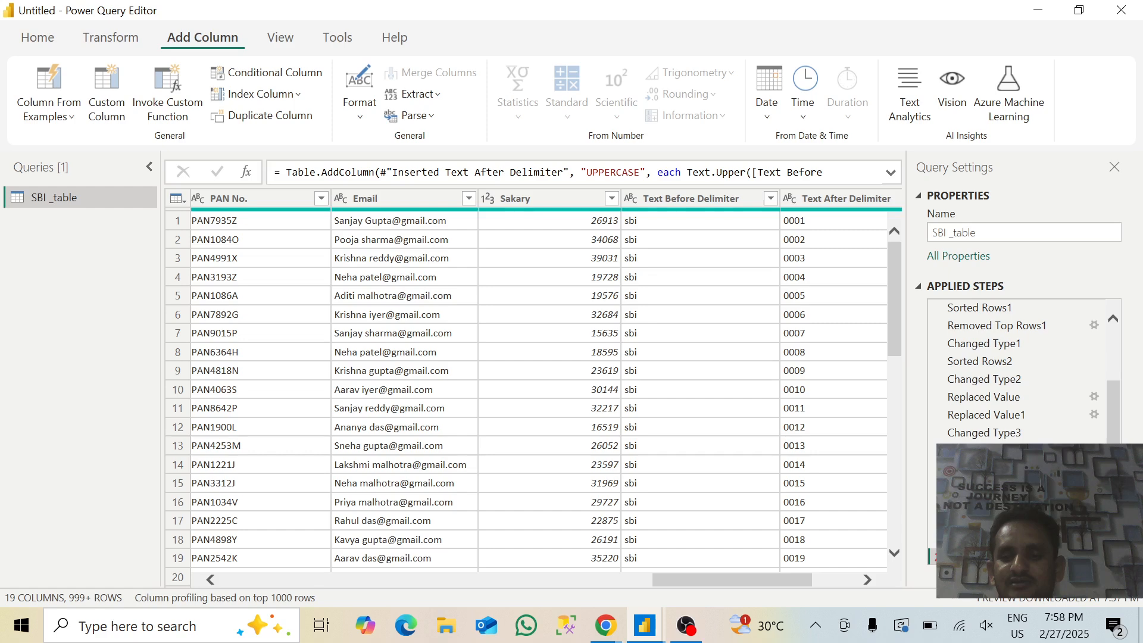
{"action": "scroll", "coordinate": [932, 556], "scroll_direction": "down", "scroll_amount": 1}
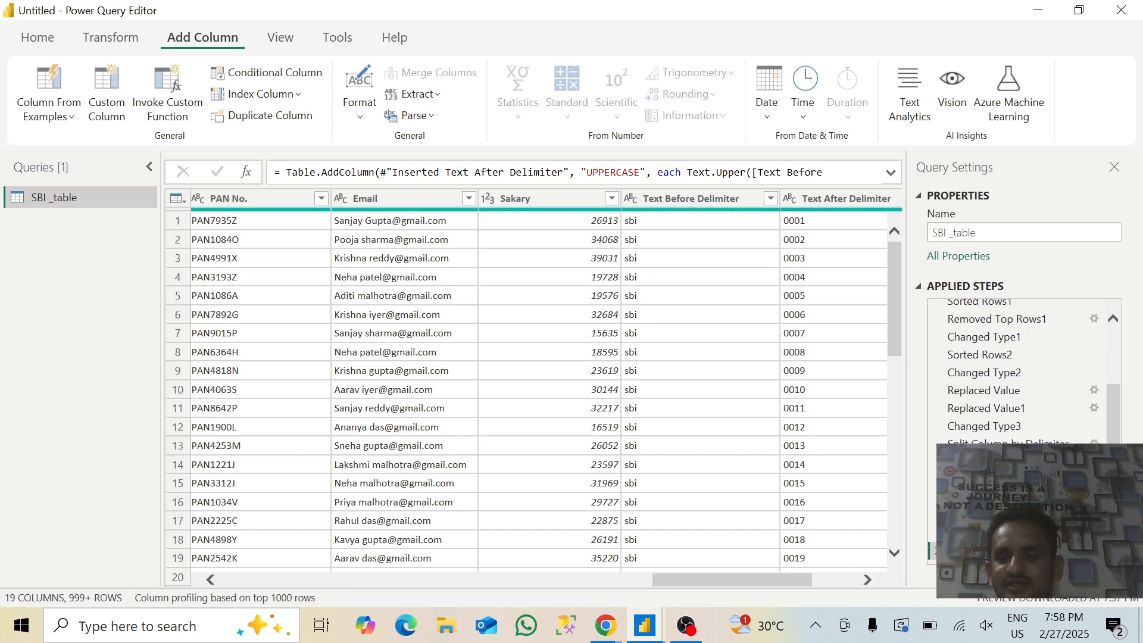
{"action": "left_click", "coordinate": [938, 551]}
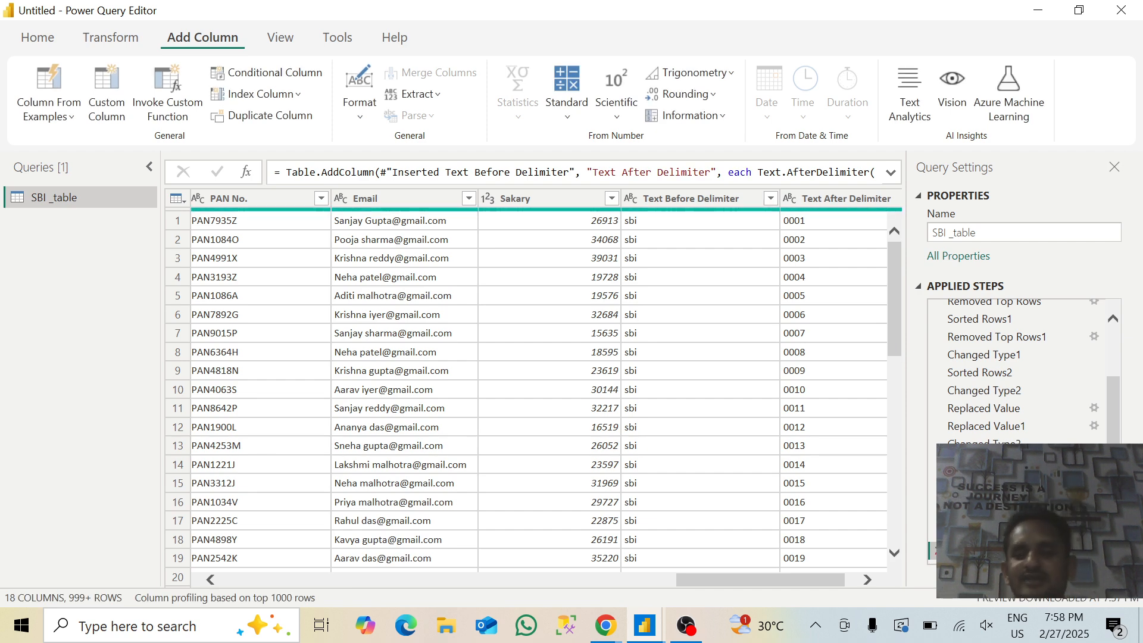
{"action": "left_click", "coordinate": [938, 551]}
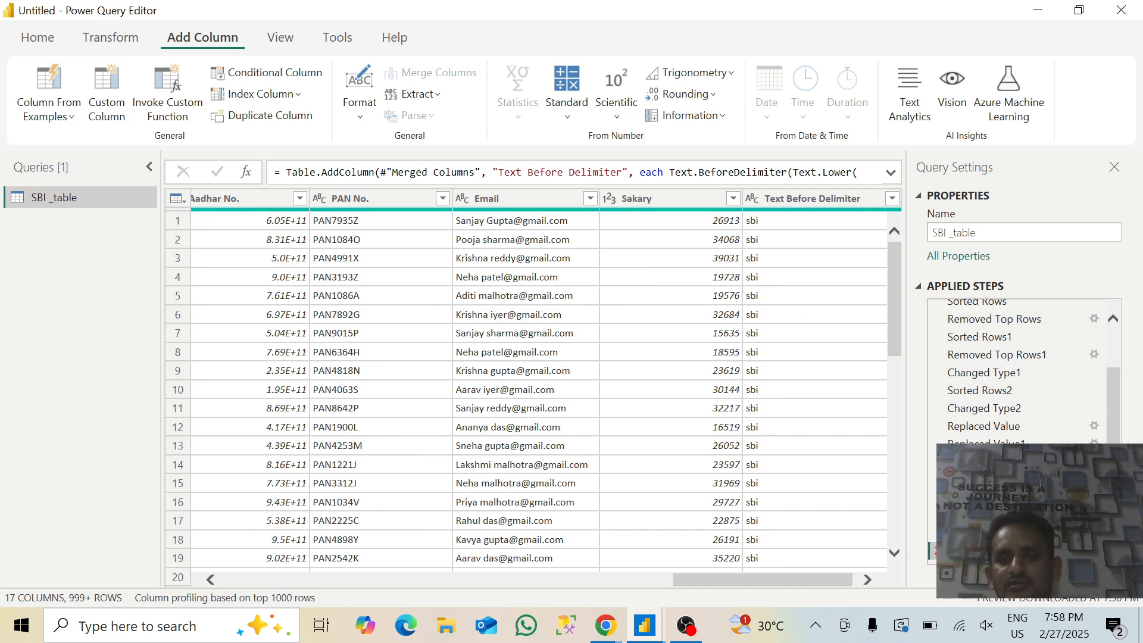
{"action": "left_click", "coordinate": [938, 551]}
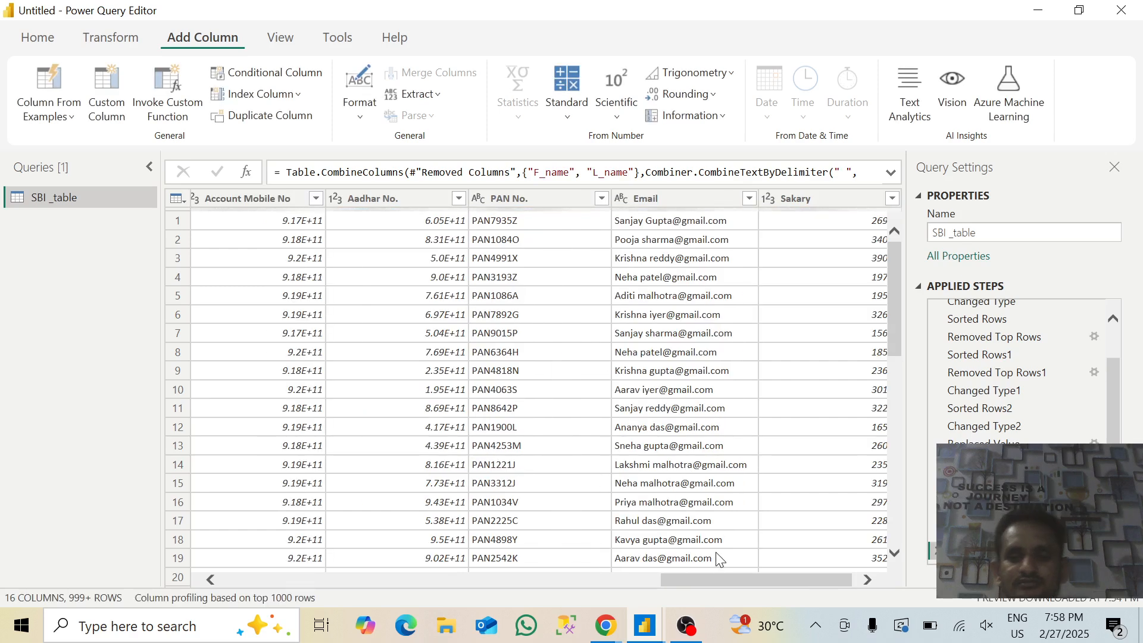
Step: Start a custom column in the SBI _table query and name it "Bouns on Salary"
{"action": "left_click_drag", "start_coordinate": [671, 580], "coordinate": [199, 580]}
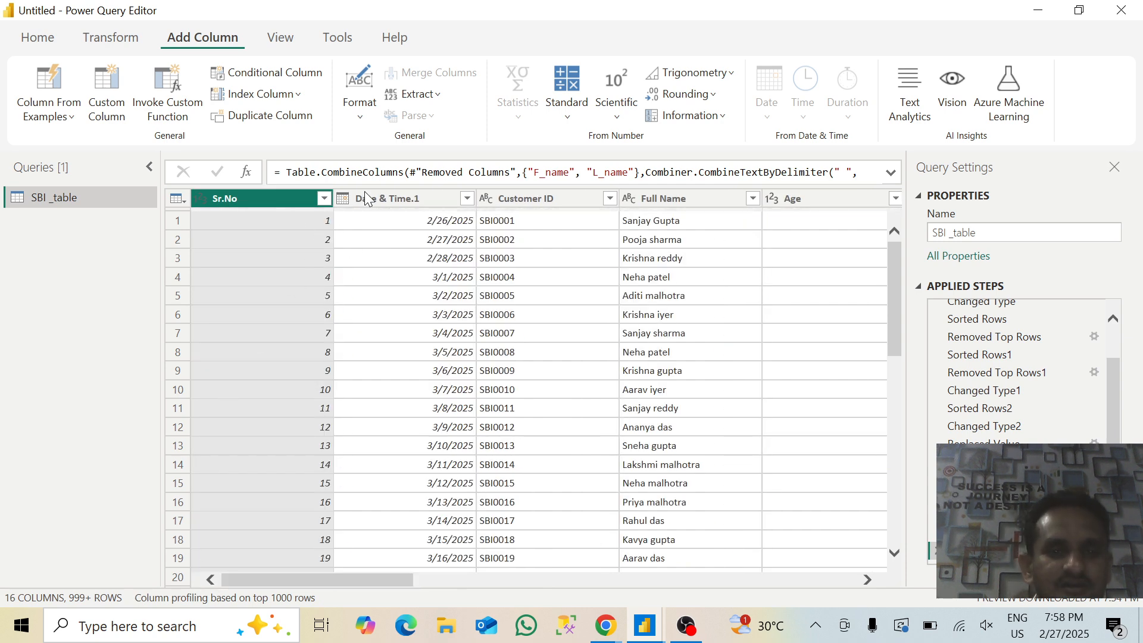
{"action": "left_click", "coordinate": [106, 115]}
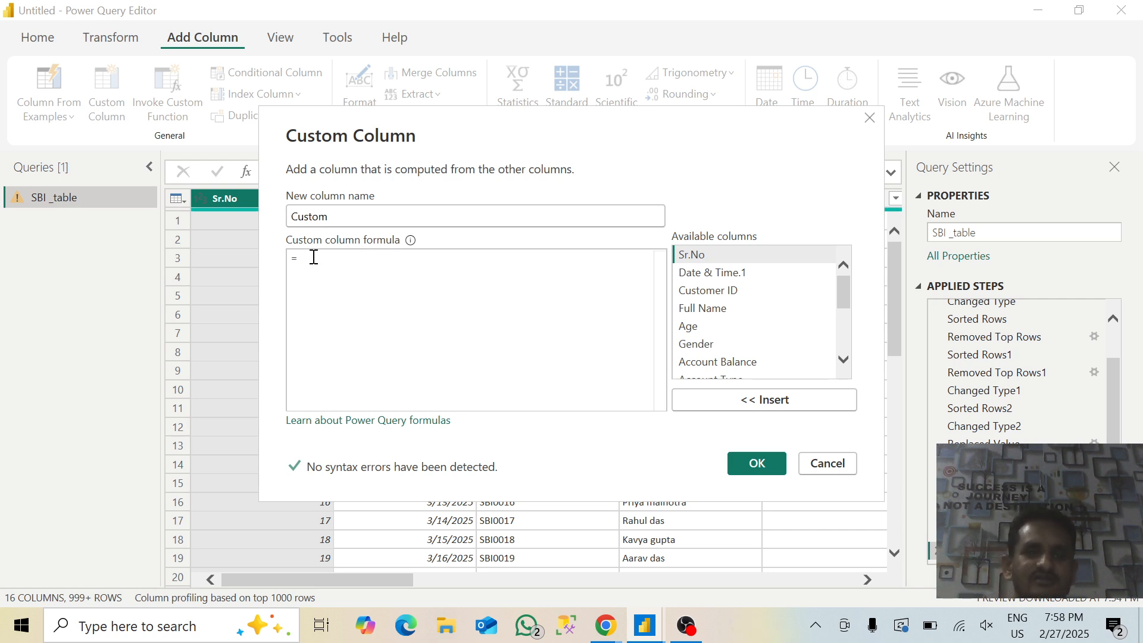
{"action": "left_click", "coordinate": [326, 223]}
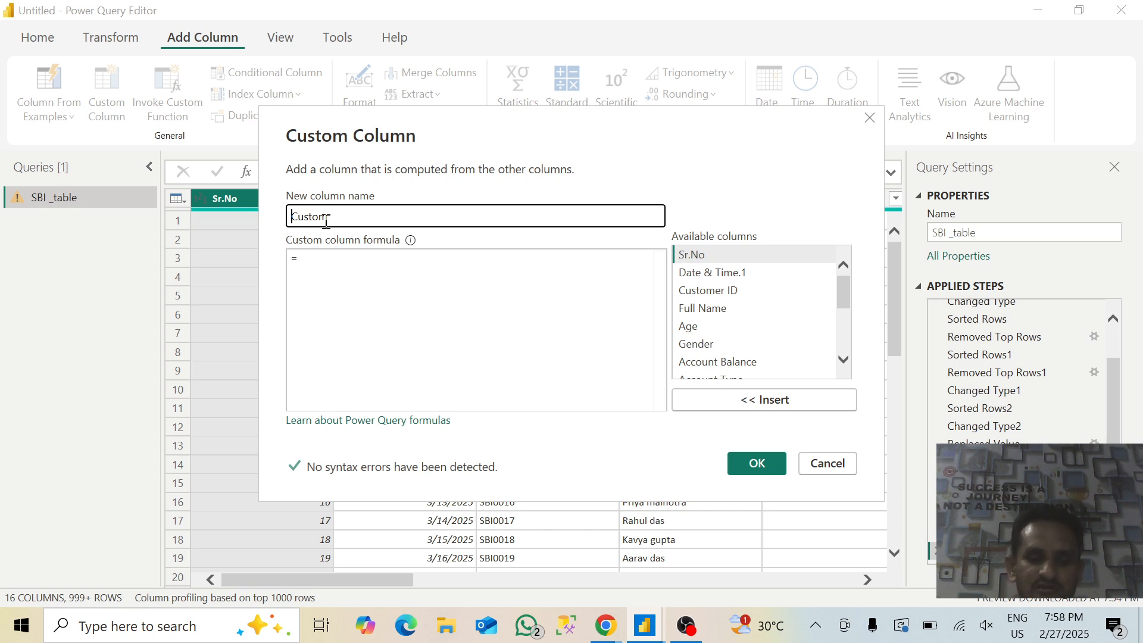
{"action": "type", "text": "B"}
{"action": "key", "text": "BackSpace"}
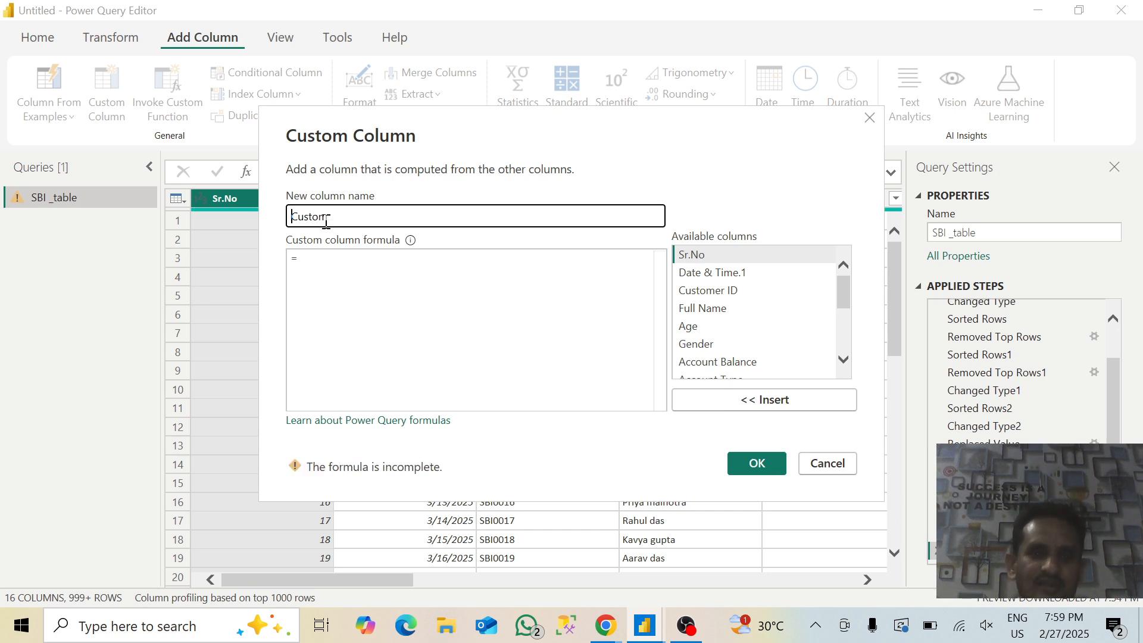
{"action": "key", "text": "Delete"}
{"action": "key", "text": "Delete"}
{"action": "key", "text": "Delete"}
{"action": "key", "text": "Delete"}
{"action": "key", "text": "Delete"}
{"action": "key", "text": "Delete"}
{"action": "type", "text": "Bo"}
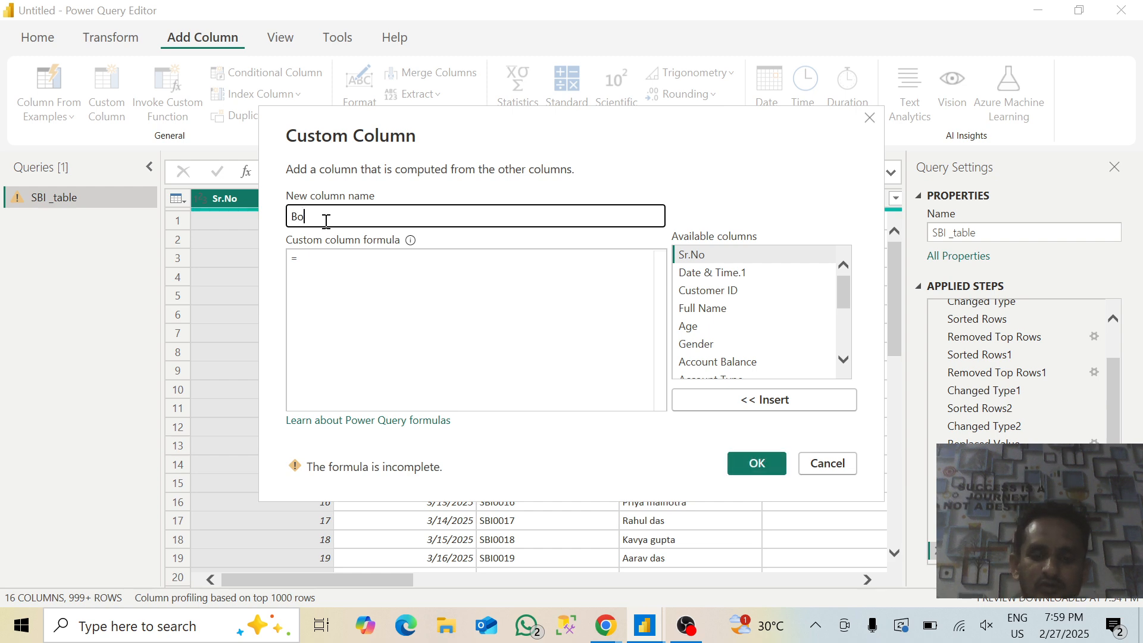
{"action": "type", "text": "uns am Salary"}
{"action": "double_click", "coordinate": [326, 221]}
{"action": "type", "text": "on"}
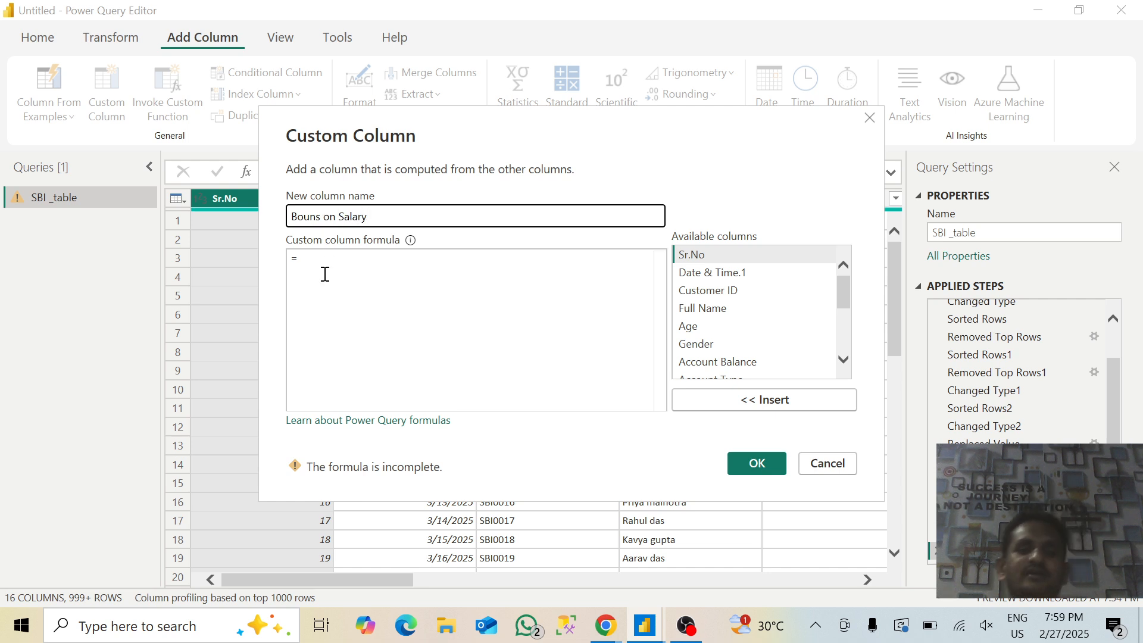
Step: Set the custom column's formula to [Sakary]+1000 and add the column to the table
{"action": "left_click", "coordinate": [316, 260]}
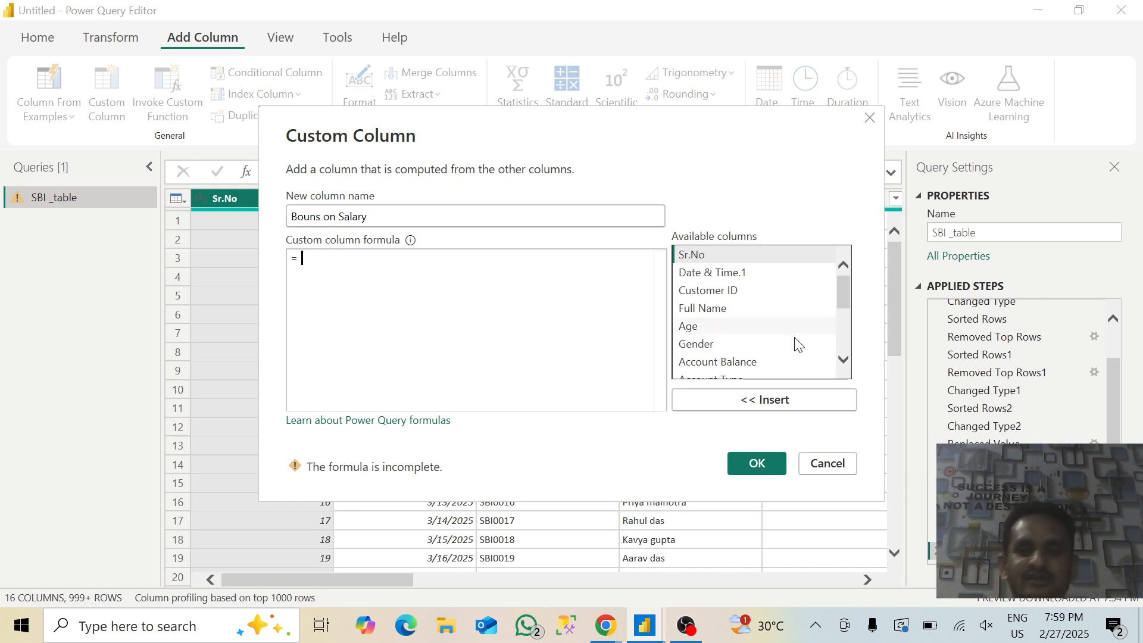
{"action": "left_click_drag", "start_coordinate": [844, 292], "coordinate": [842, 409]}
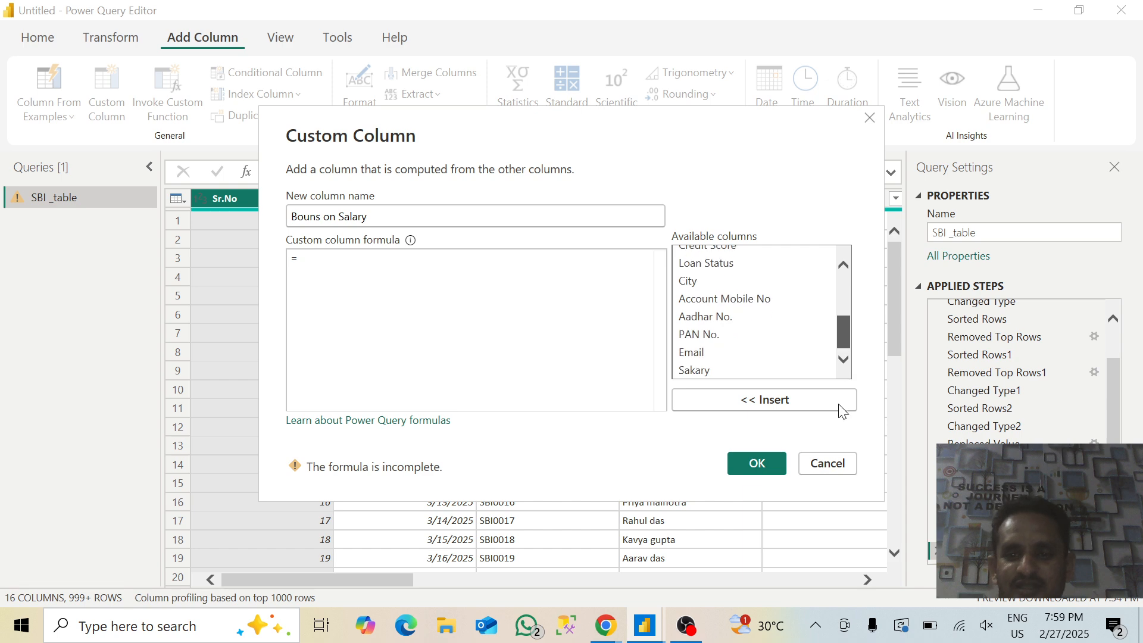
{"action": "left_click", "coordinate": [704, 371]}
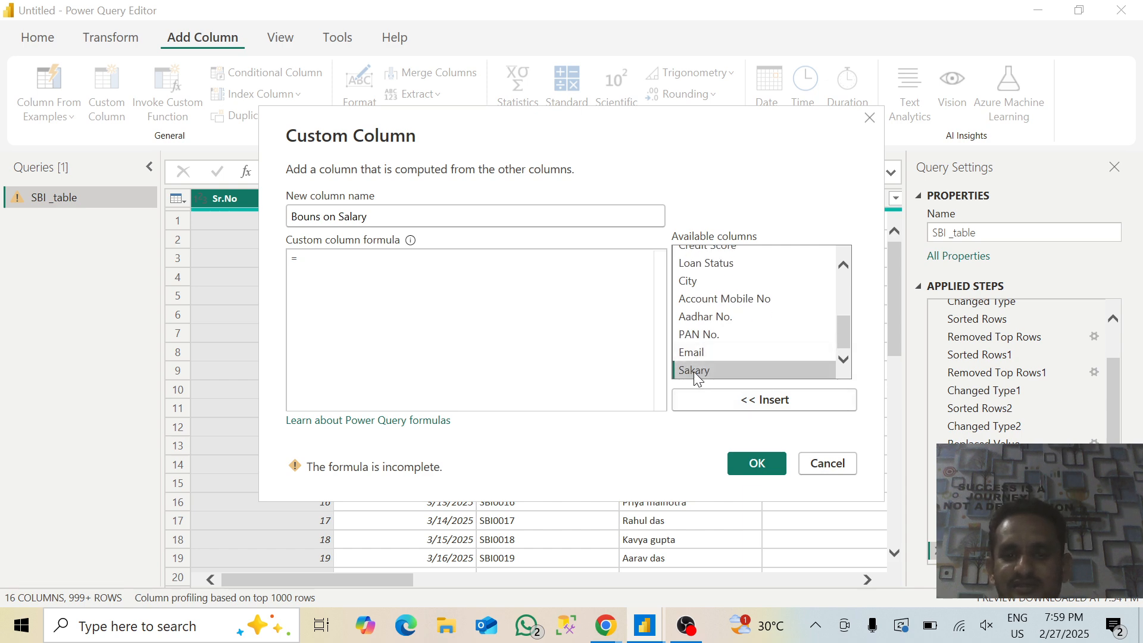
{"action": "left_click", "coordinate": [751, 400]}
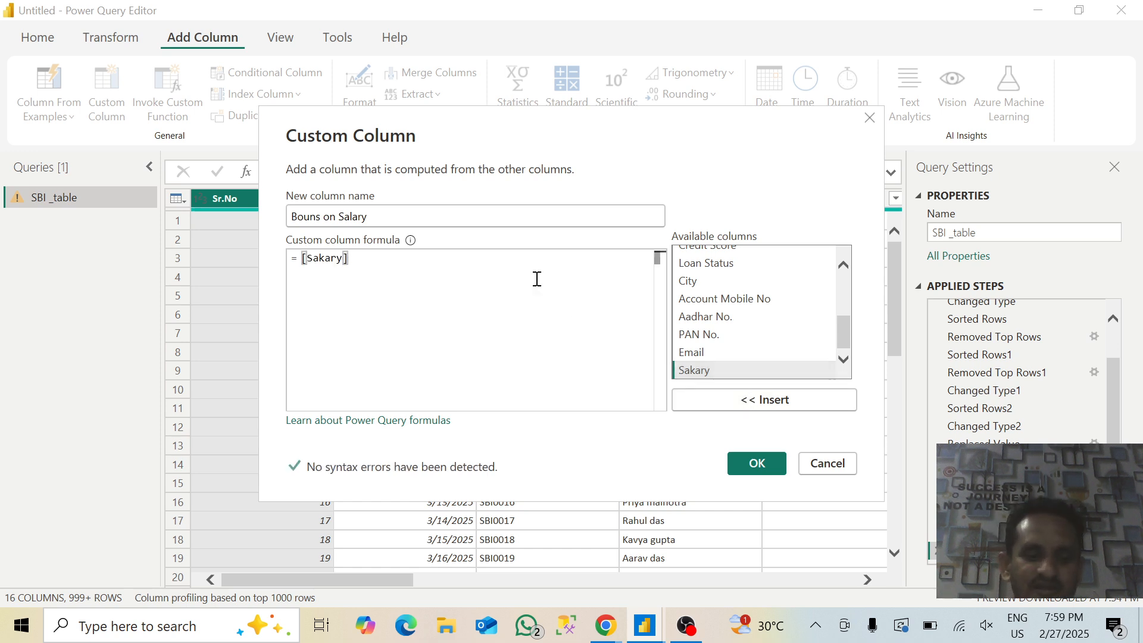
{"action": "type", "text": "+"}
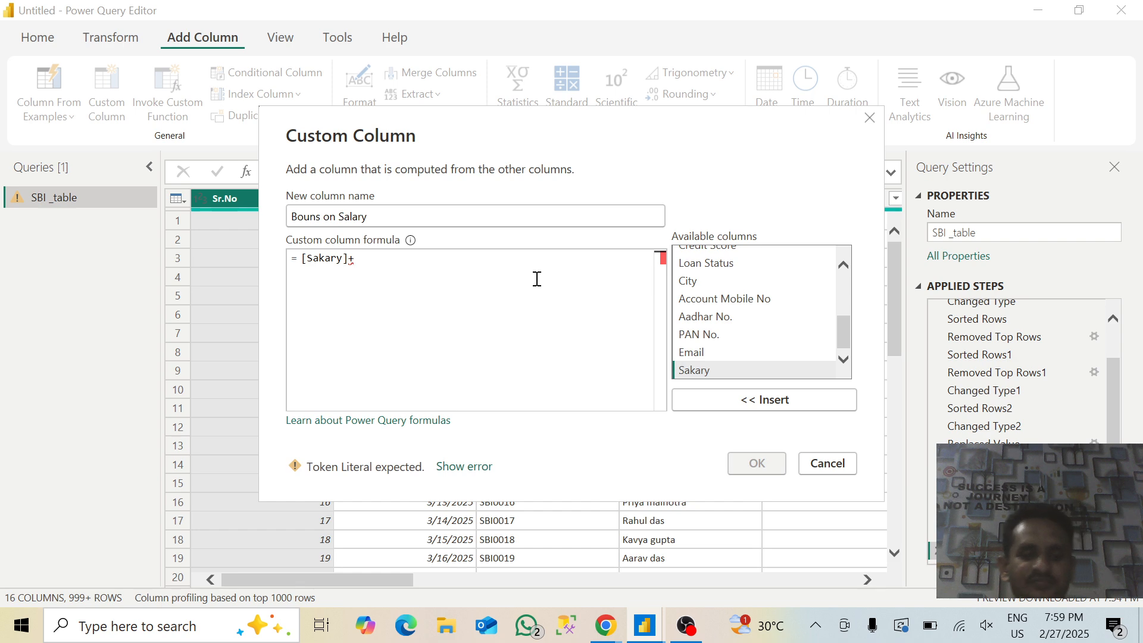
{"action": "type", "text": "1000"}
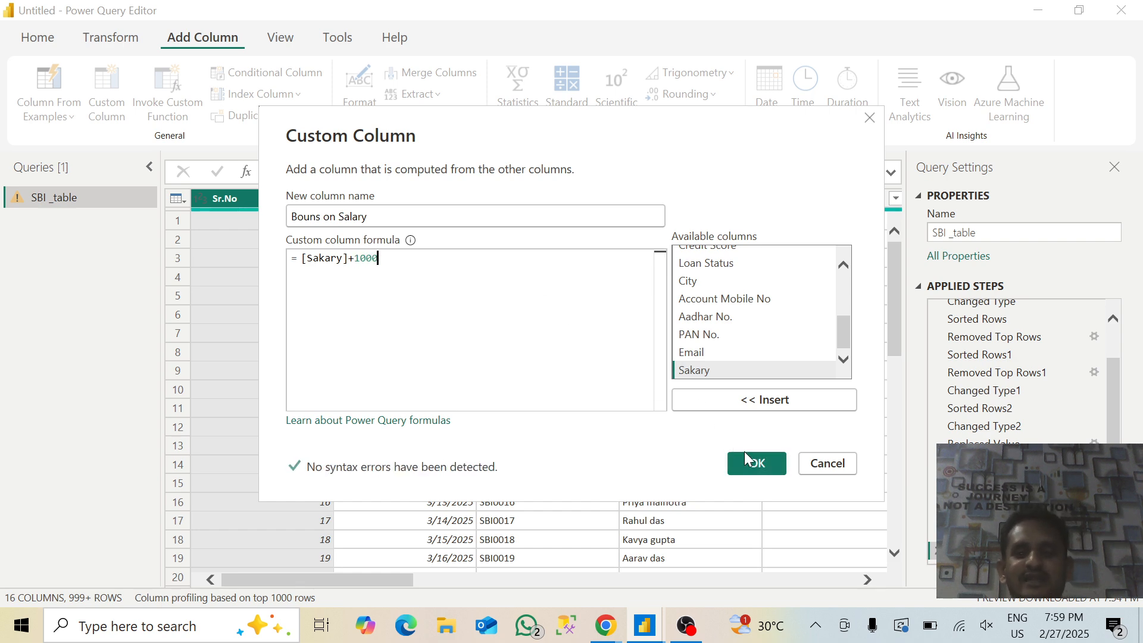
{"action": "left_click", "coordinate": [756, 464]}
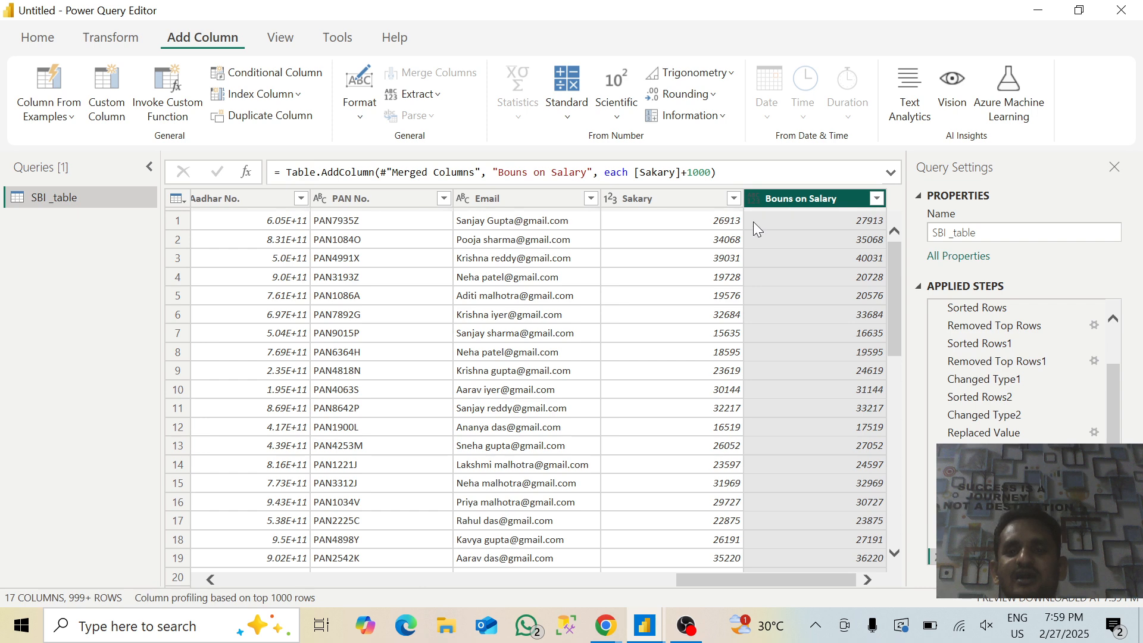
Step: Compare the first row's Sakary and Bouns on Salary values, and review the columns available for another custom column without adding one
{"action": "left_click", "coordinate": [719, 226]}
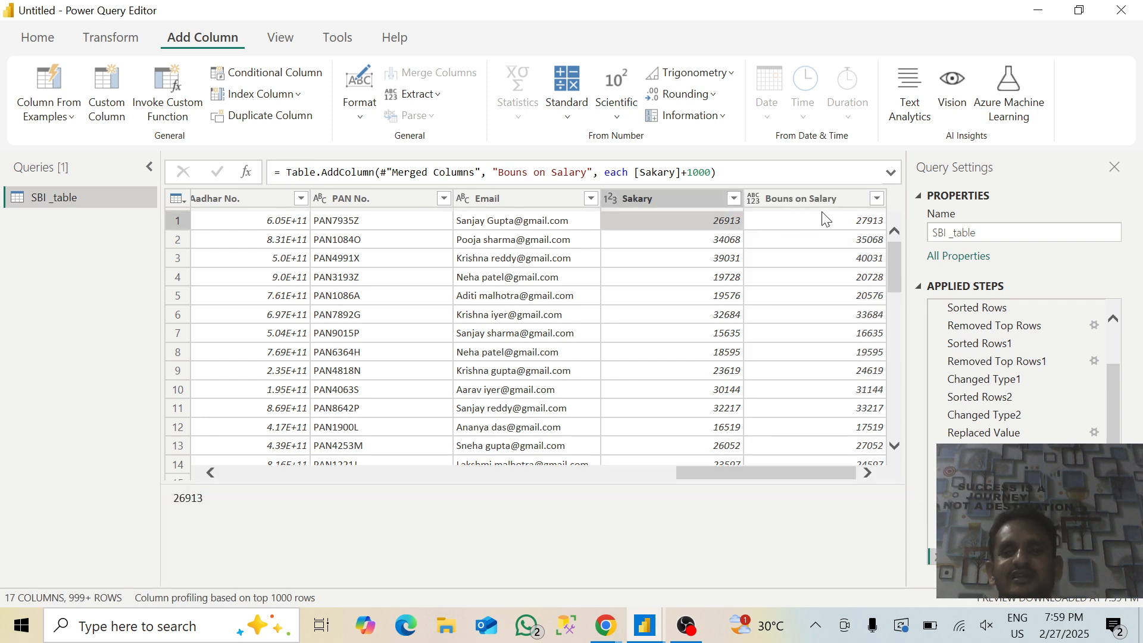
{"action": "left_click", "coordinate": [822, 216]}
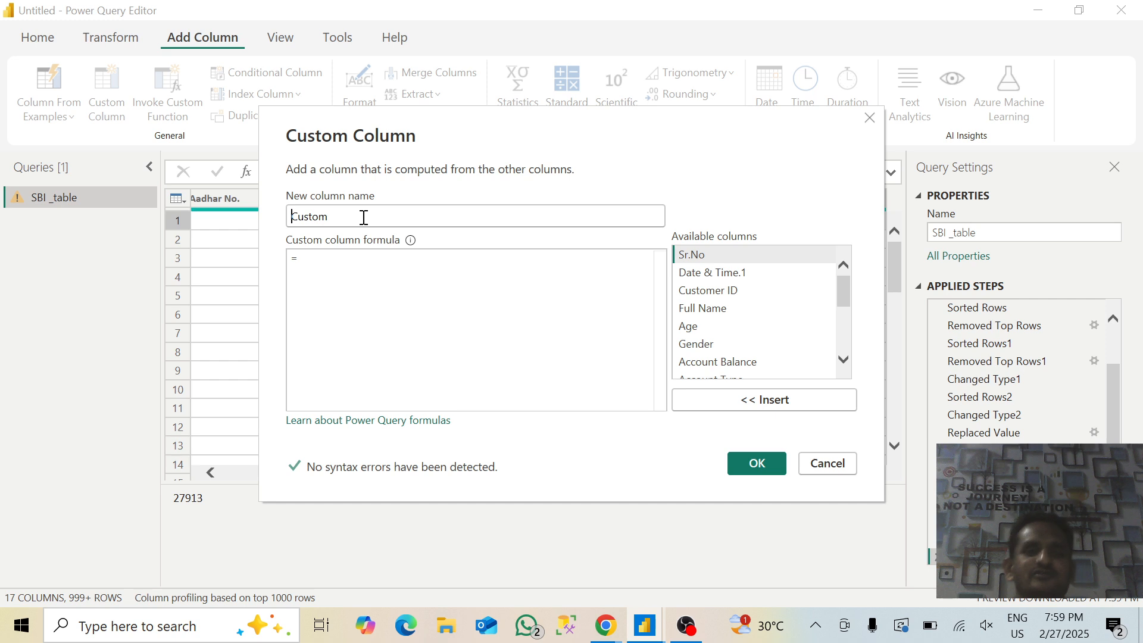
{"action": "left_click_drag", "start_coordinate": [843, 294], "coordinate": [834, 255]}
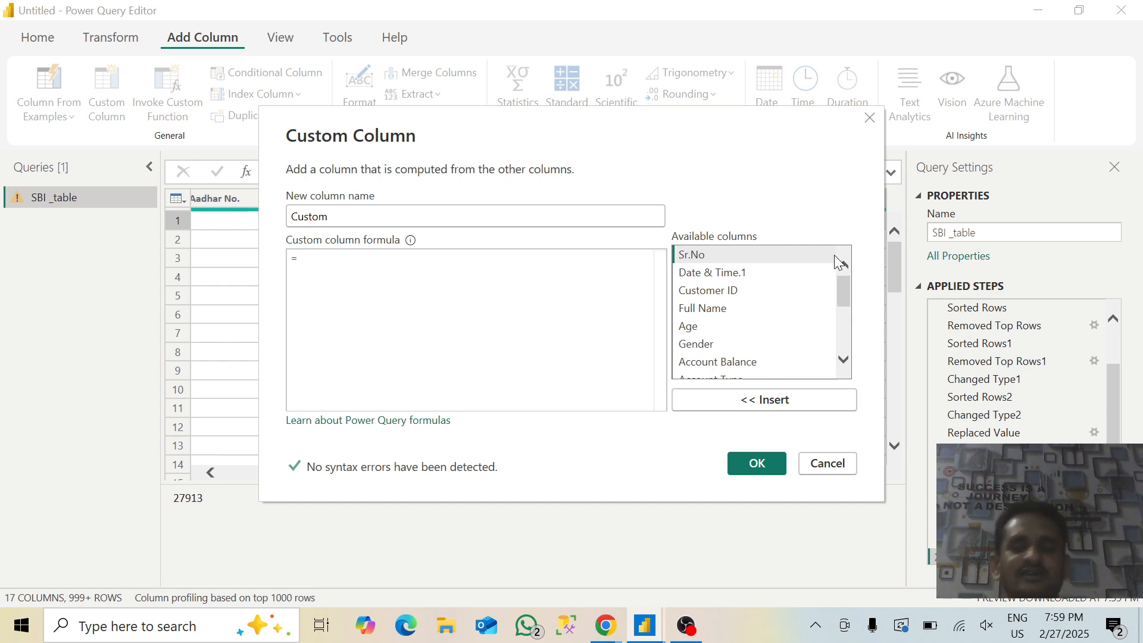
{"action": "left_click_drag", "start_coordinate": [841, 295], "coordinate": [848, 366]}
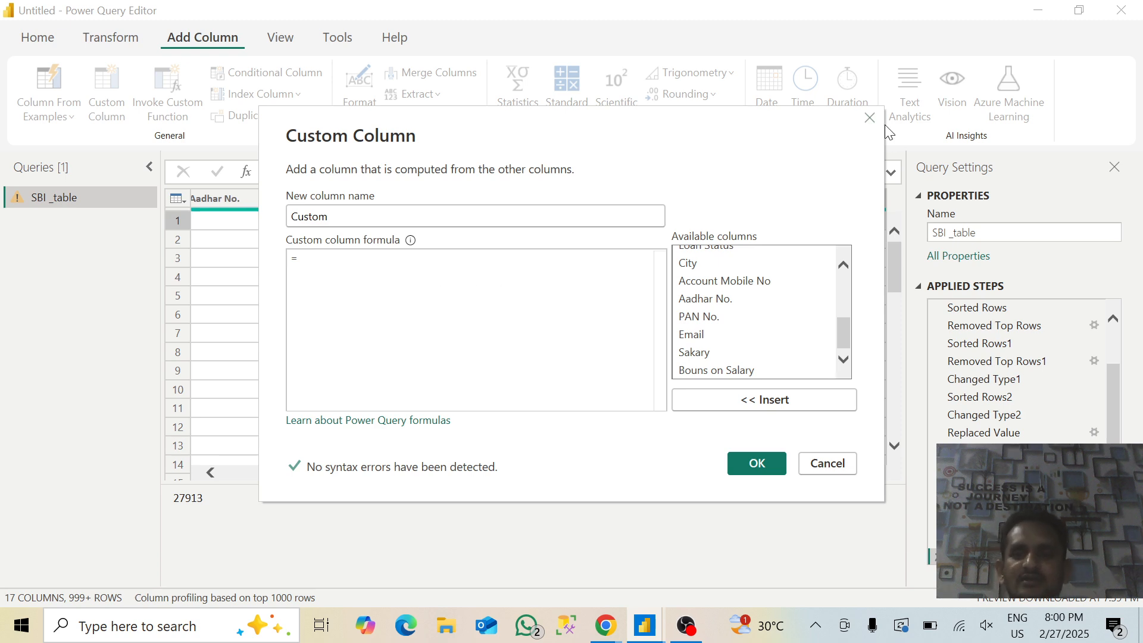
{"action": "left_click", "coordinate": [870, 117]}
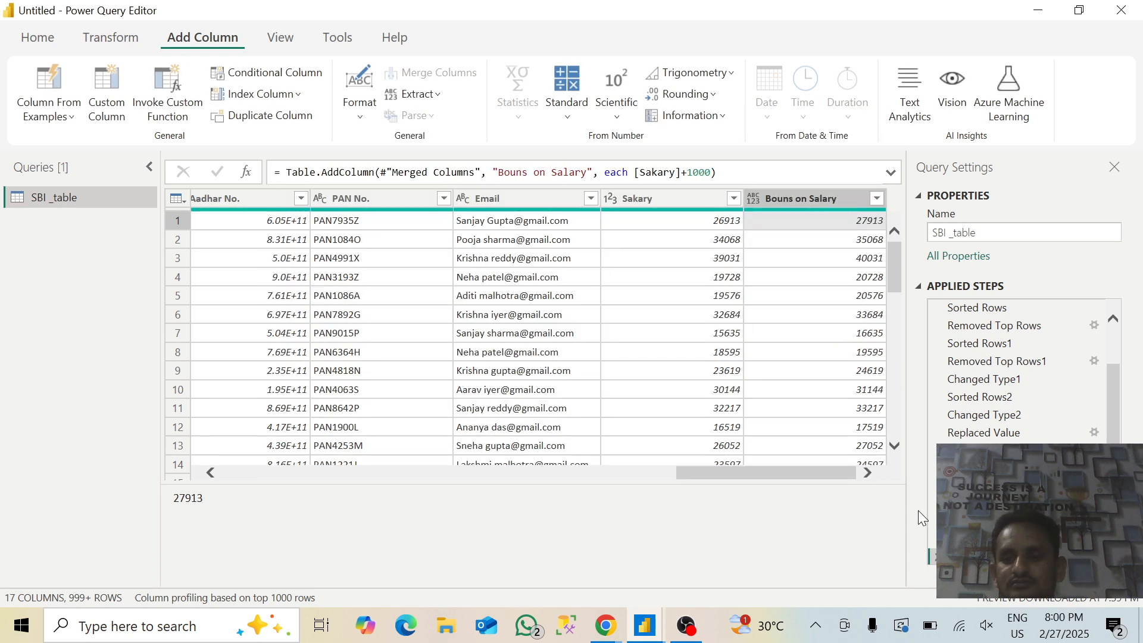
Step: Delete the applied step that added the Bouns on Salary column
{"action": "left_click", "coordinate": [938, 555]}
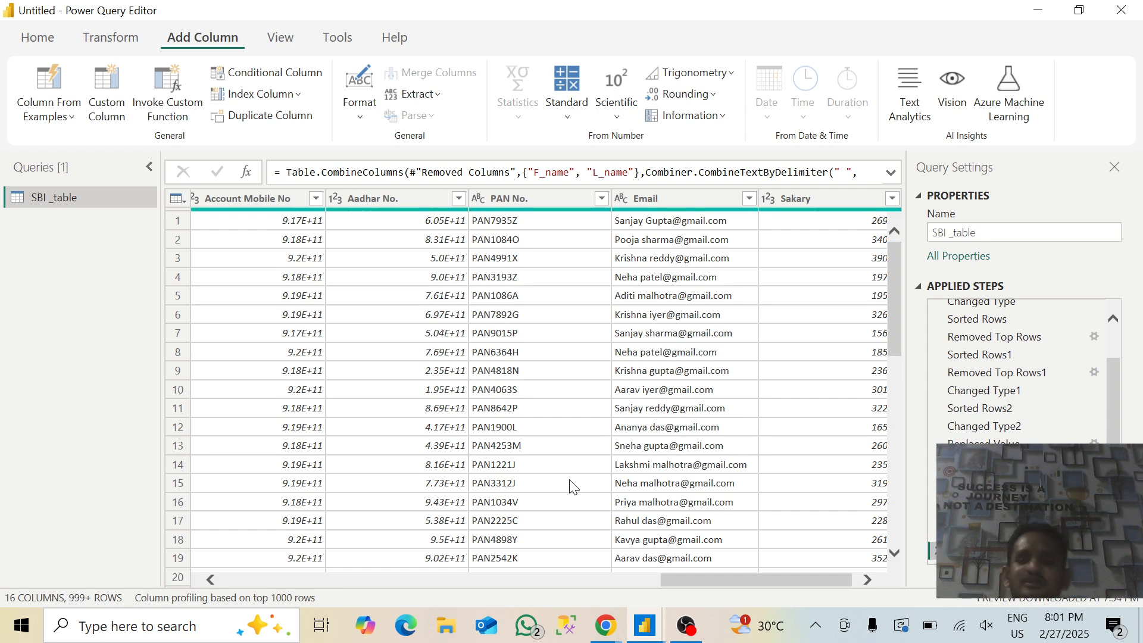
Step: Switch to the Google Meet call window in Chrome
{"action": "left_click", "coordinate": [606, 625]}
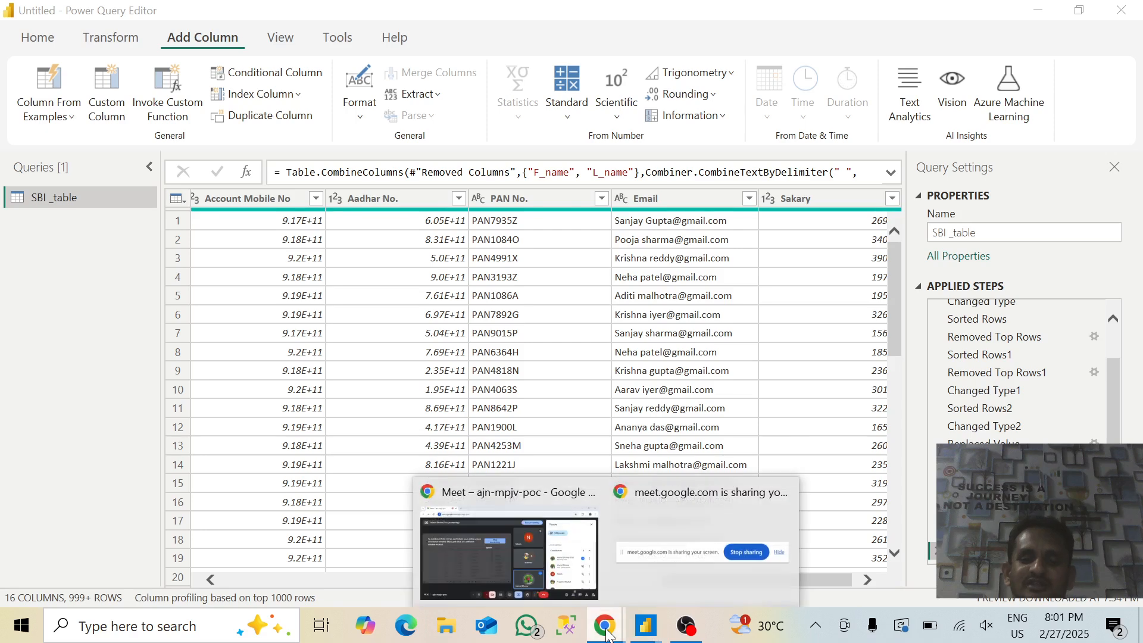
{"action": "left_click", "coordinate": [529, 494]}
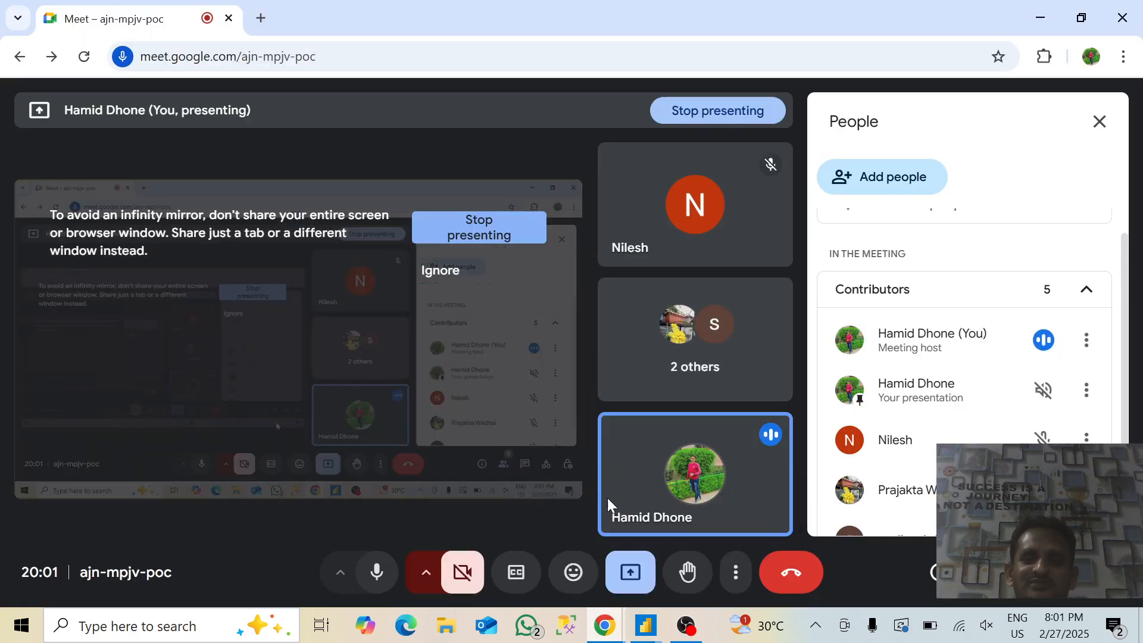